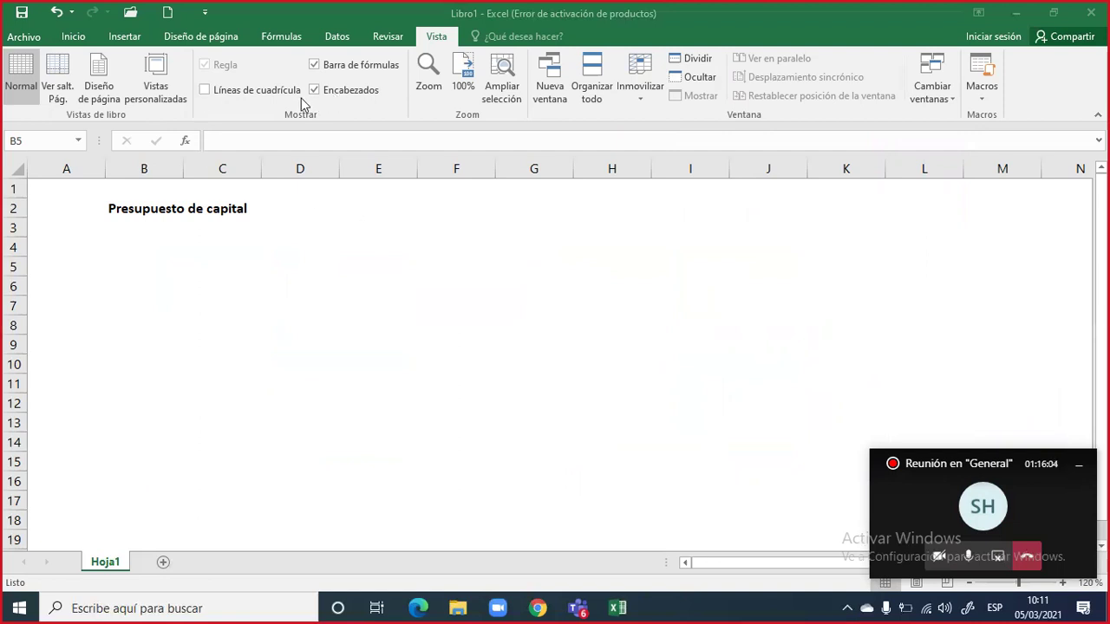
Show the gridlines on the Hoja1 worksheet
click(206, 90)
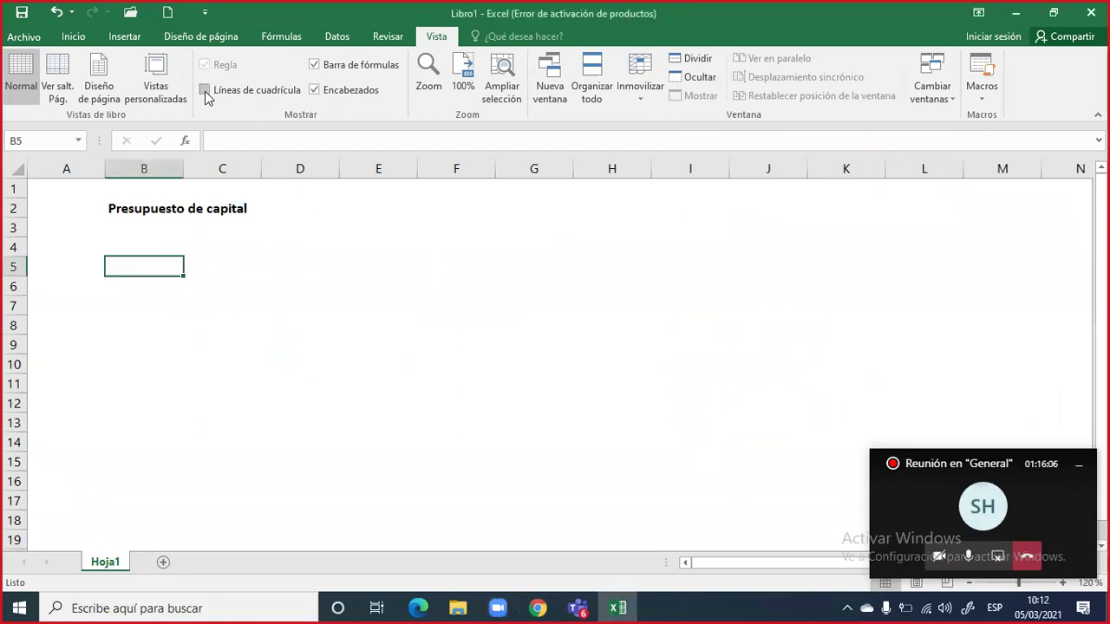
click(206, 90)
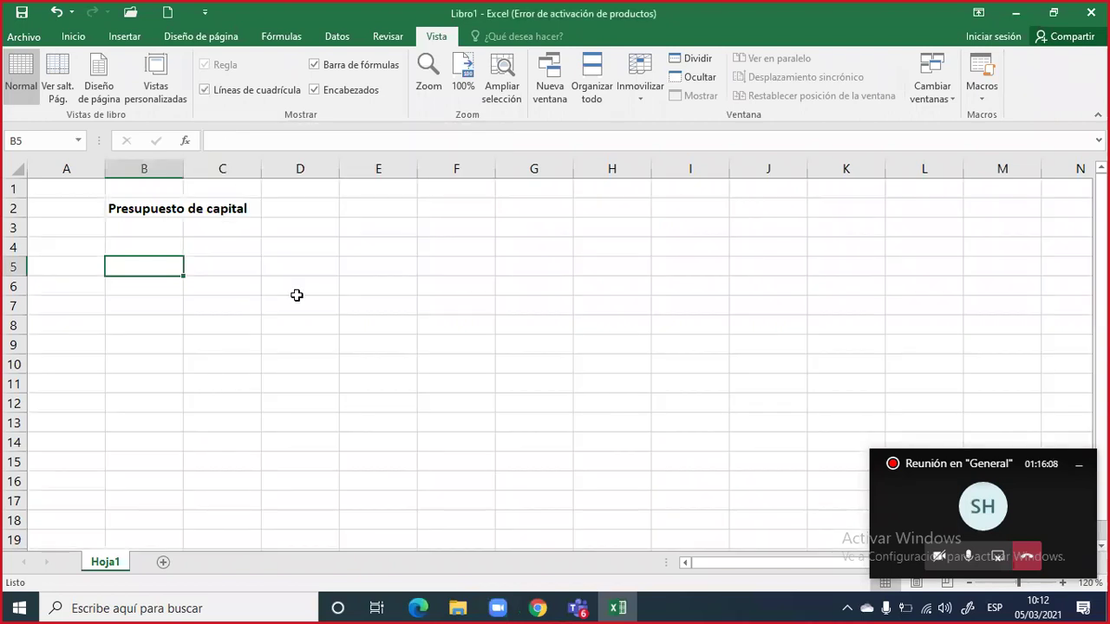
click(296, 302)
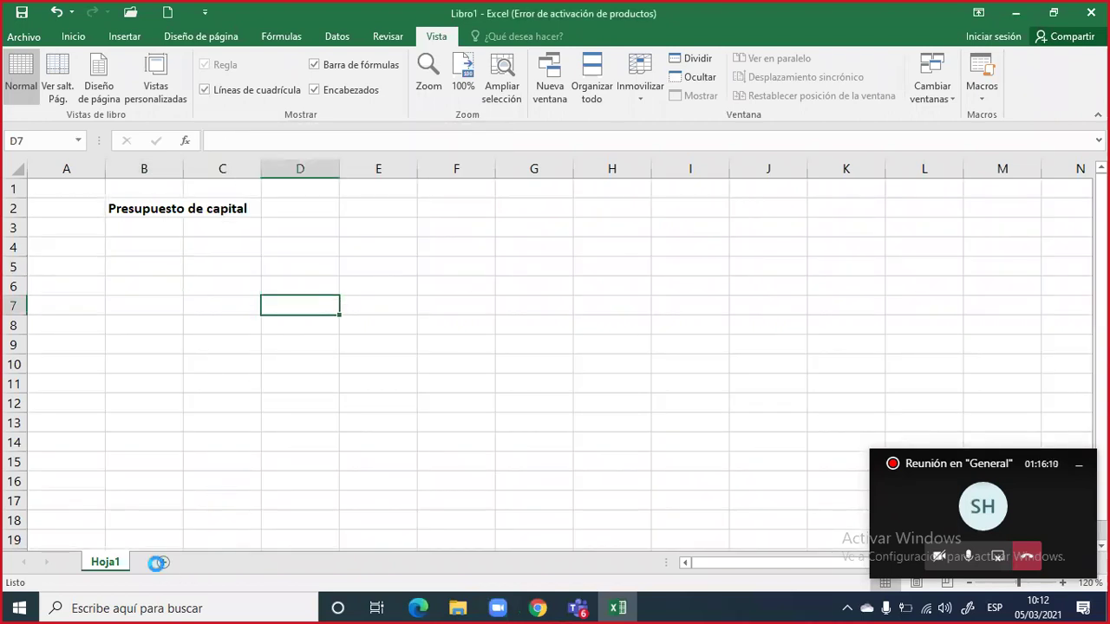
Add a new worksheet after Hoja1 and enlarge its zoom to 160%
click(163, 562)
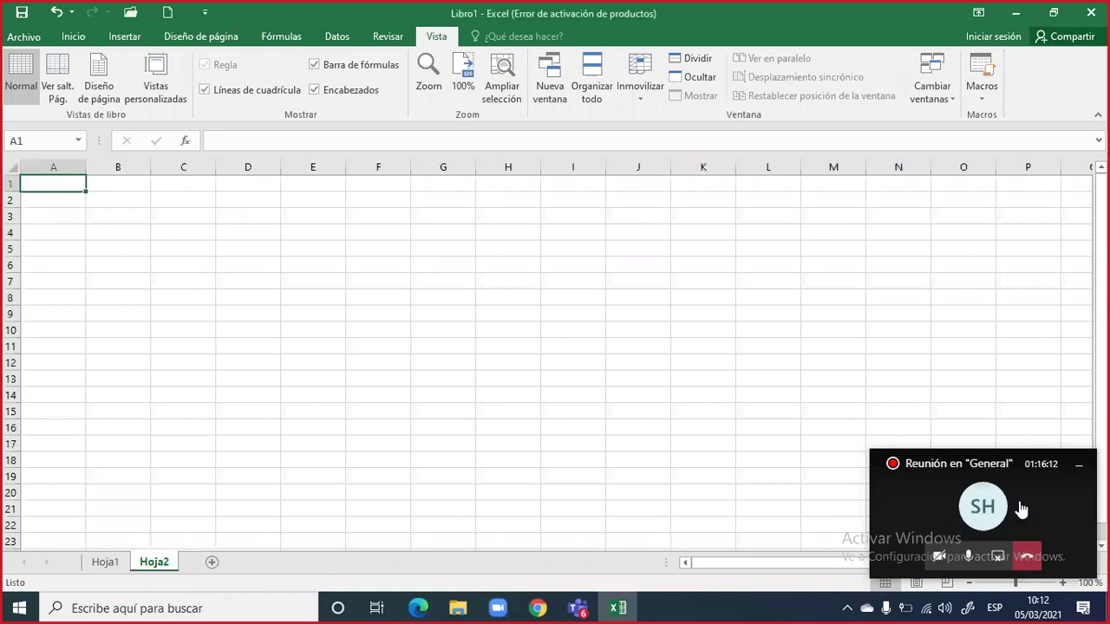
click(1061, 583)
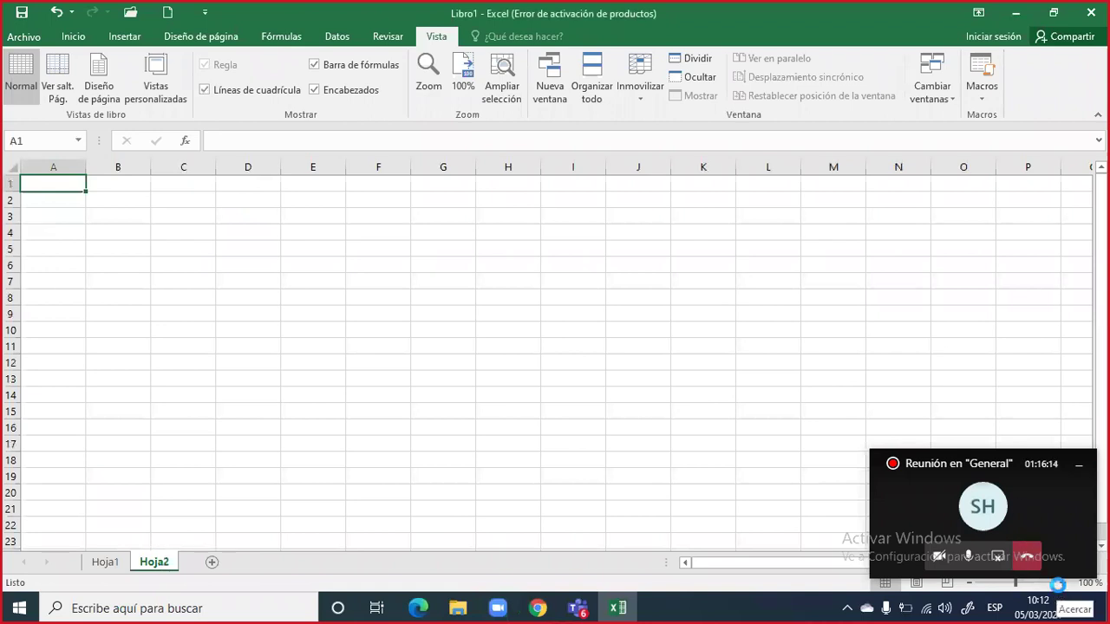
click(1061, 583)
click(1061, 583)
click(1062, 583)
click(1062, 582)
click(1061, 582)
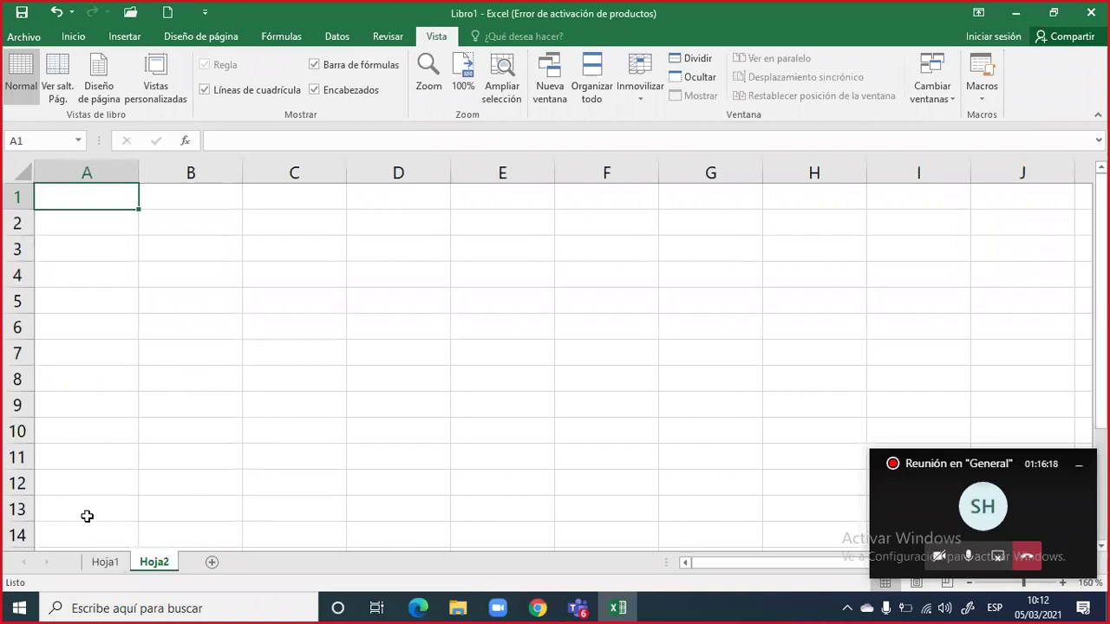
Rename the Hoja2 worksheet as Interpretación
click(194, 266)
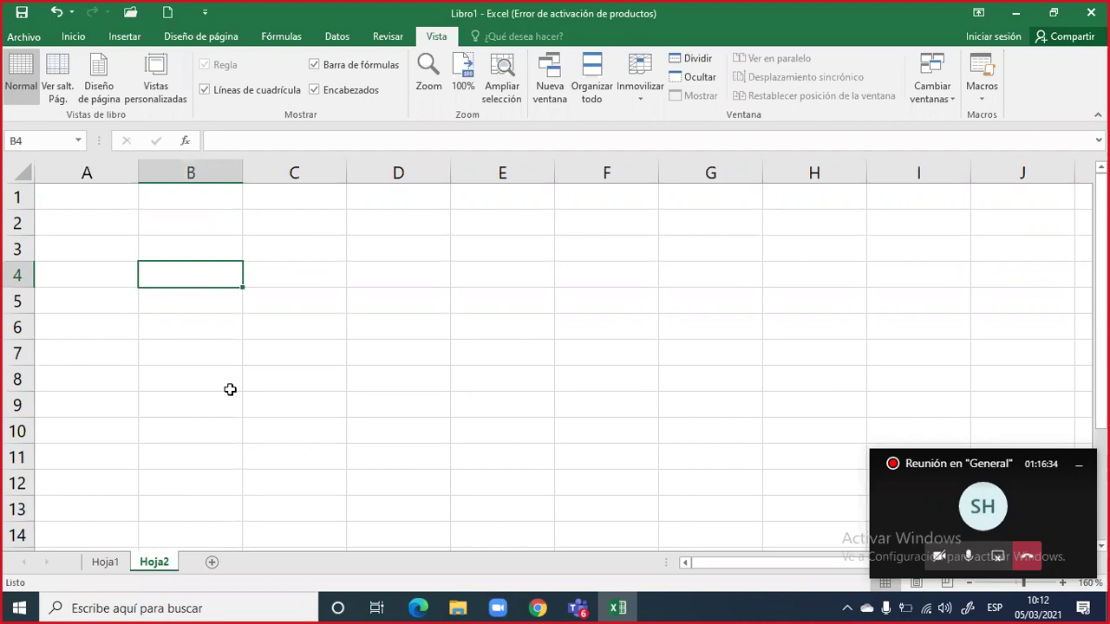
double_click(161, 562)
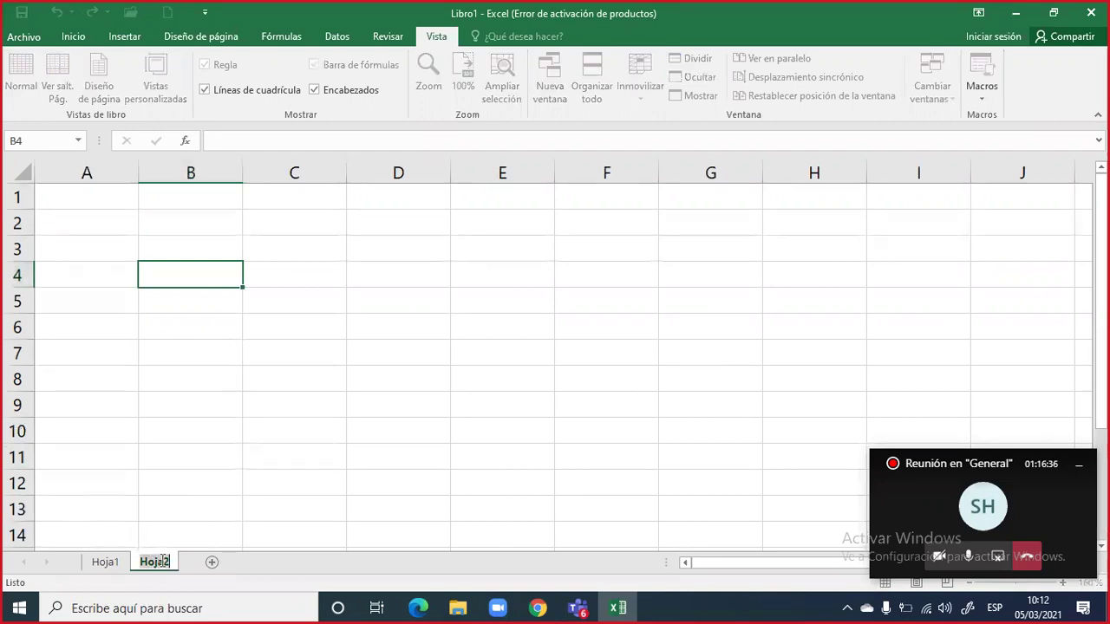
text(Interp)
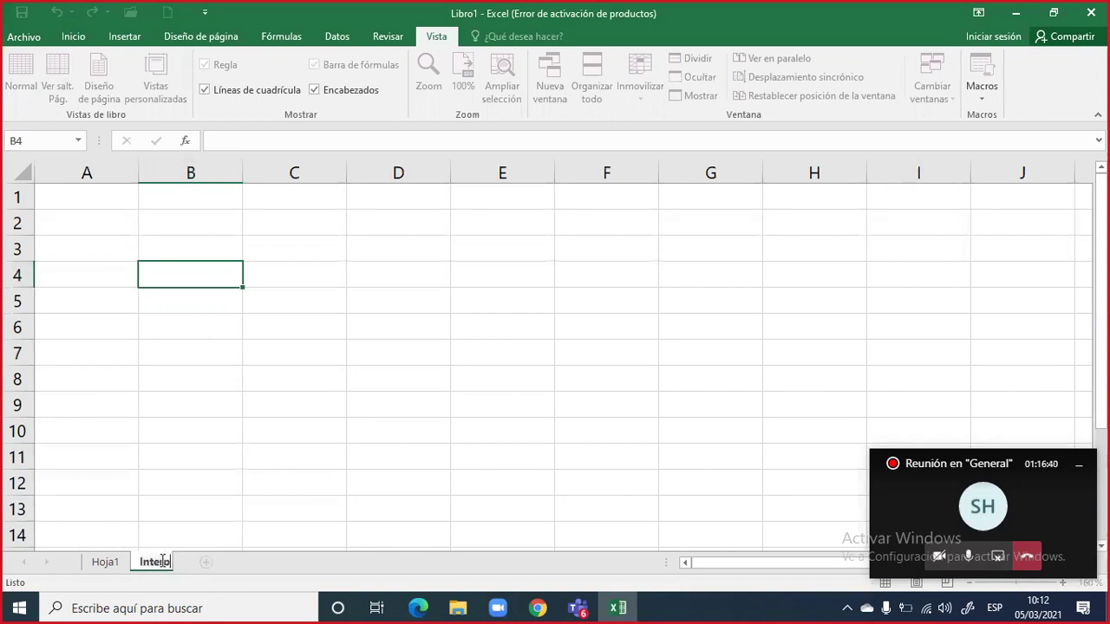
text(retación)
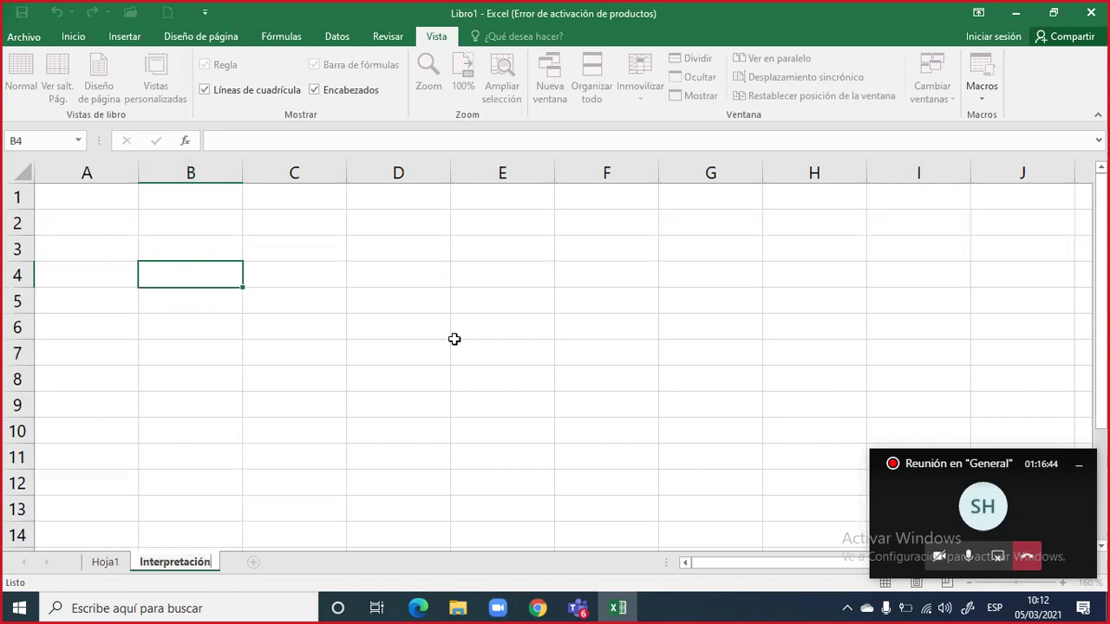
click(355, 337)
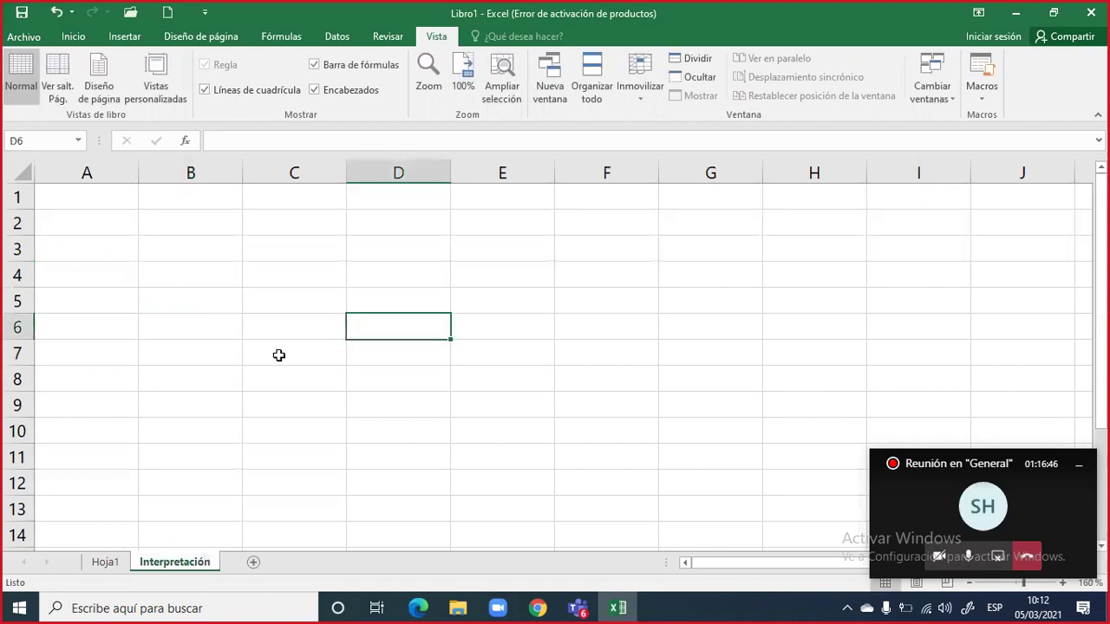
Enlarge the Interpretación sheet's zoom to 190% and make column A slightly narrower
click(1063, 583)
click(1063, 582)
click(1062, 583)
drag(164, 180, 138, 178)
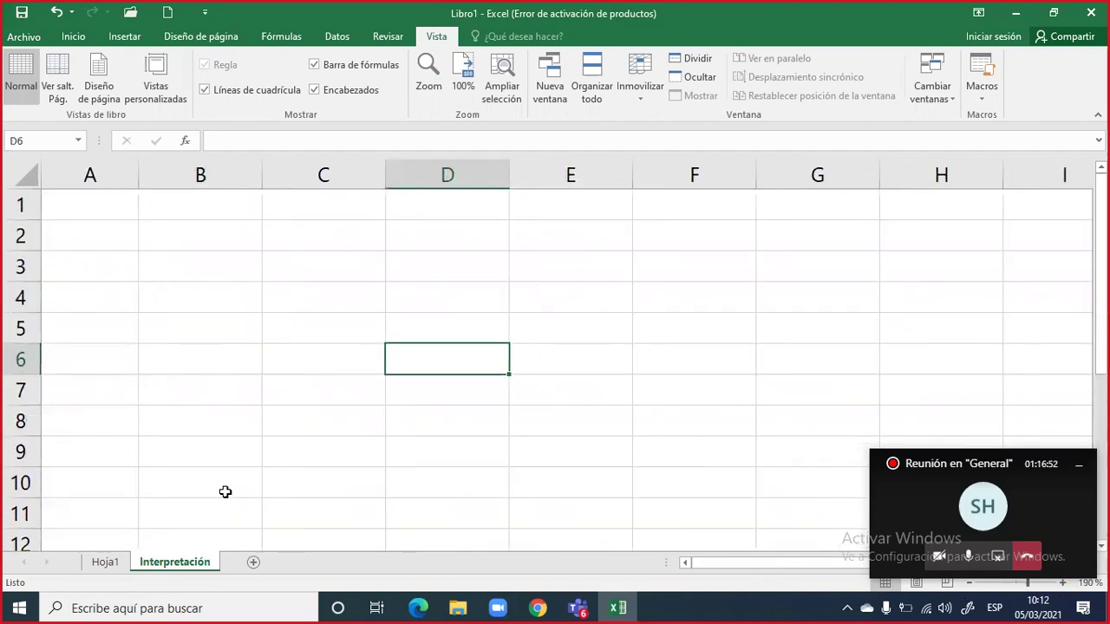
Enter the table headers Detalle in B2 and Nota in C2
click(195, 242)
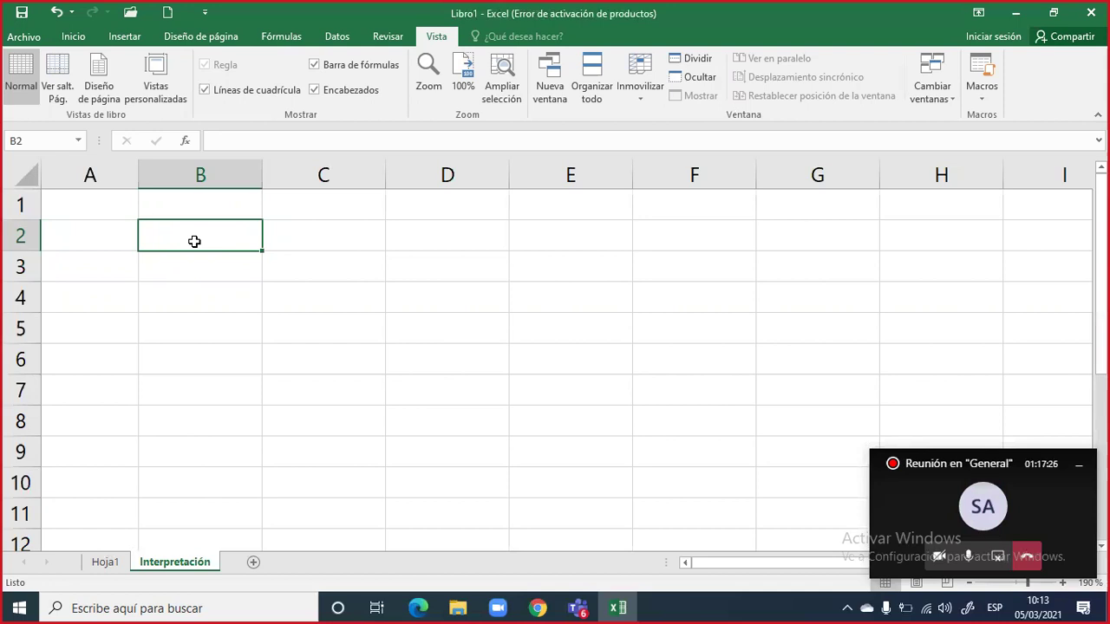
double_click(194, 241)
text(Detalle)
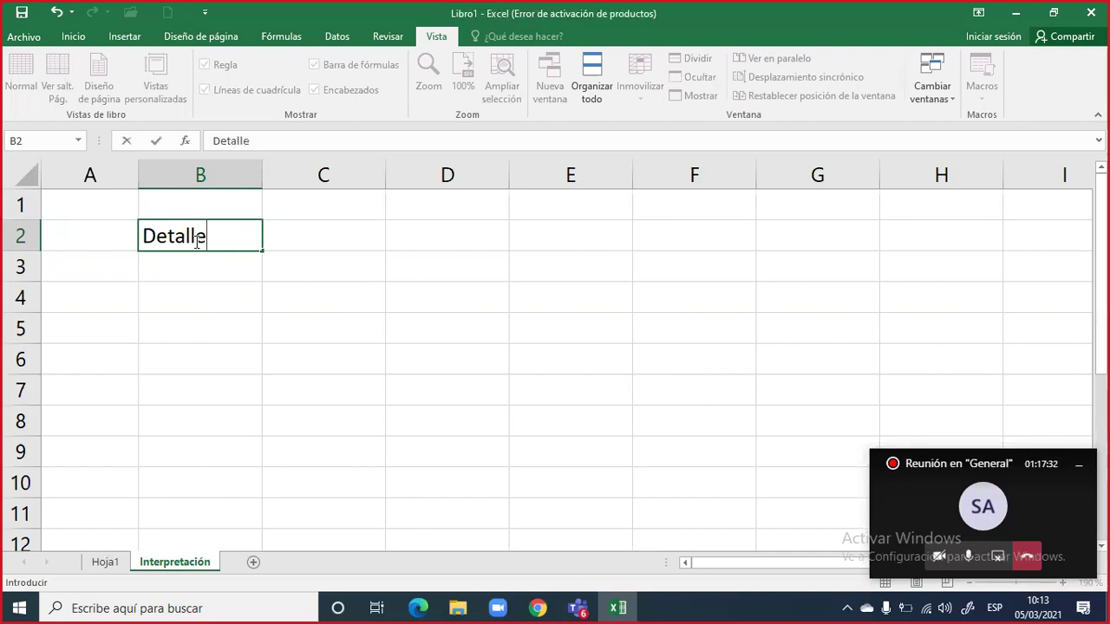
key(Tab)
text(Notal)
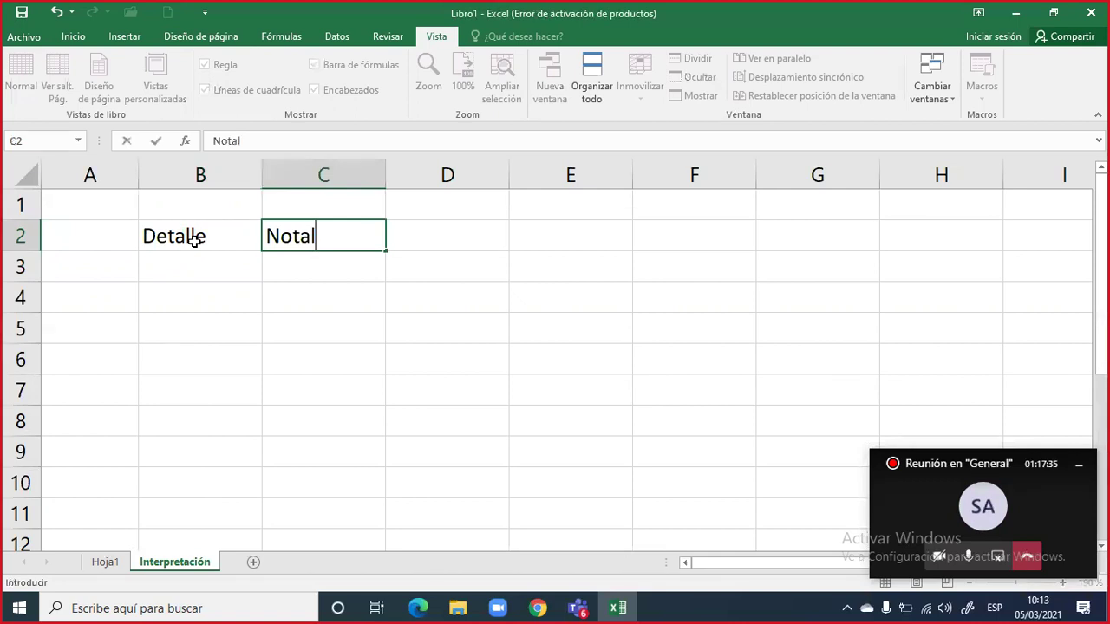
key(Return)
key(Up)
text(Nota)
key(Return)
key(Left)
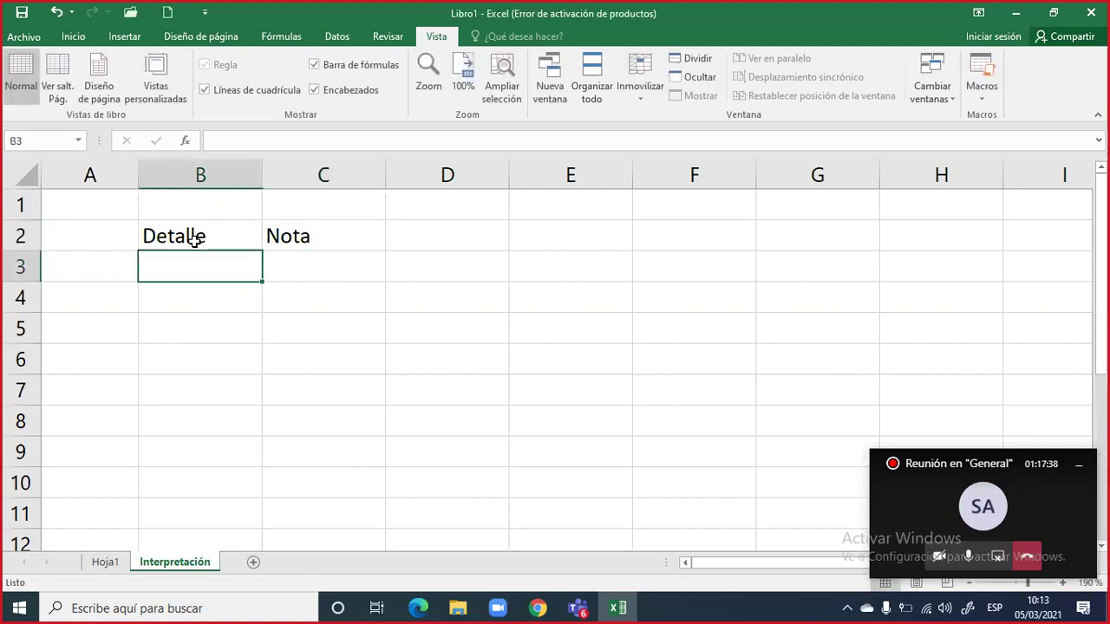
Enter the subjects Calculo in B3 and Álgebra in B4 under the Detalle header
text(Calcu)
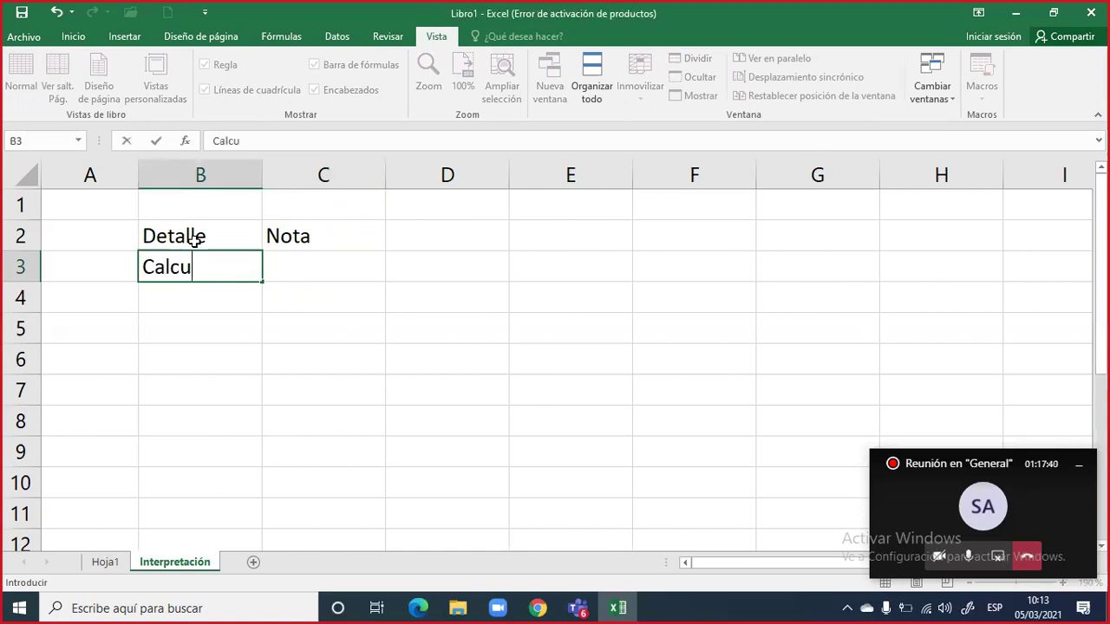
text(lo)
key(Return)
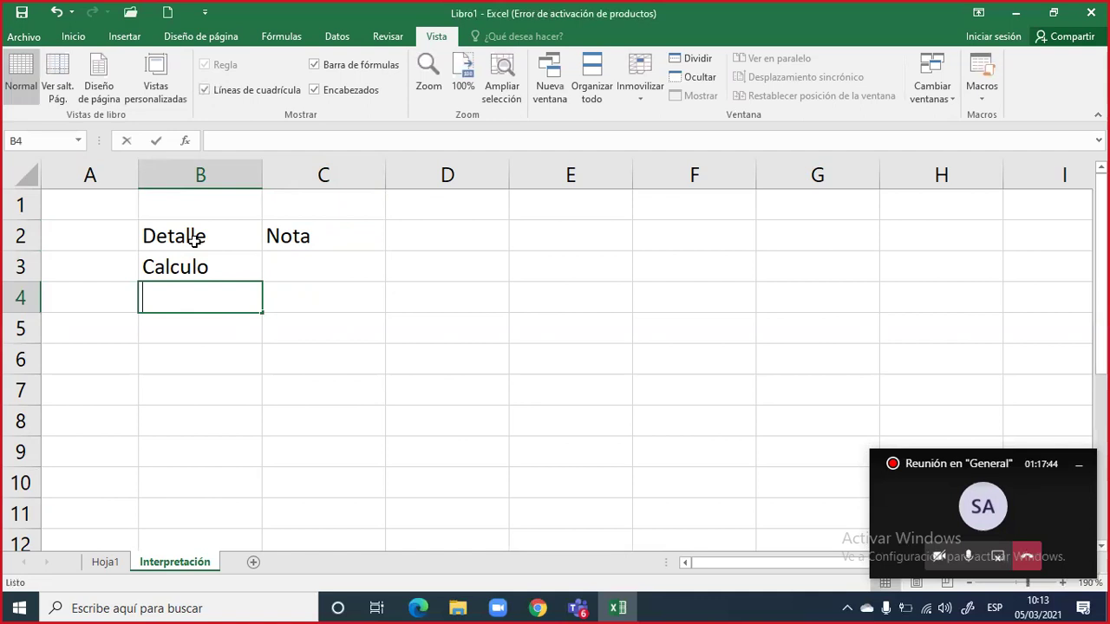
text(á)
key(BackSpace)
text(Álgebra)
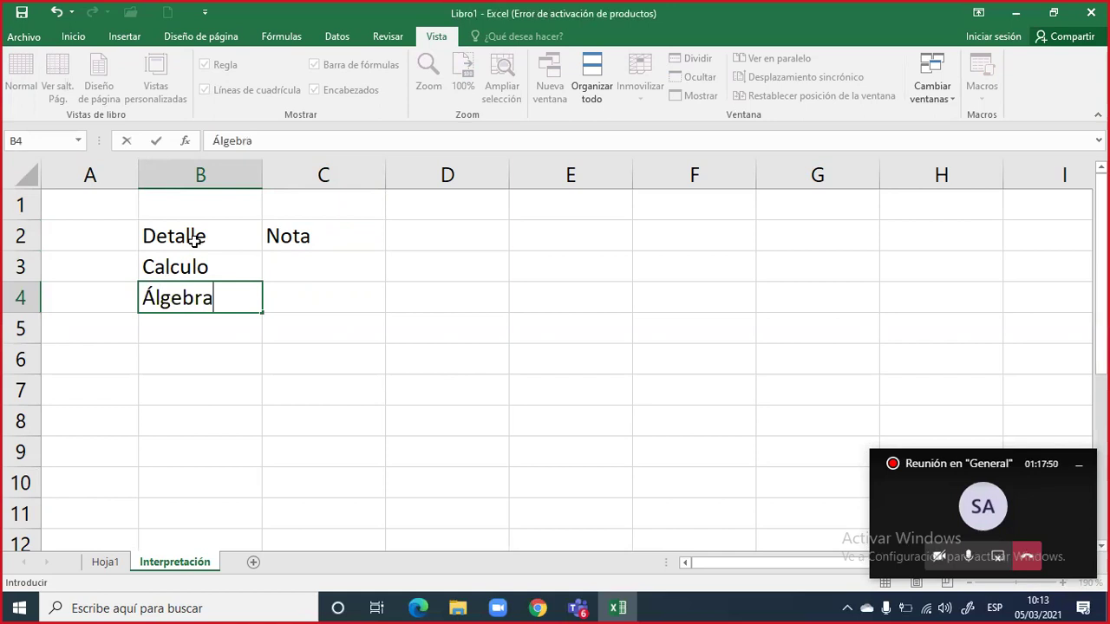
key(Return)
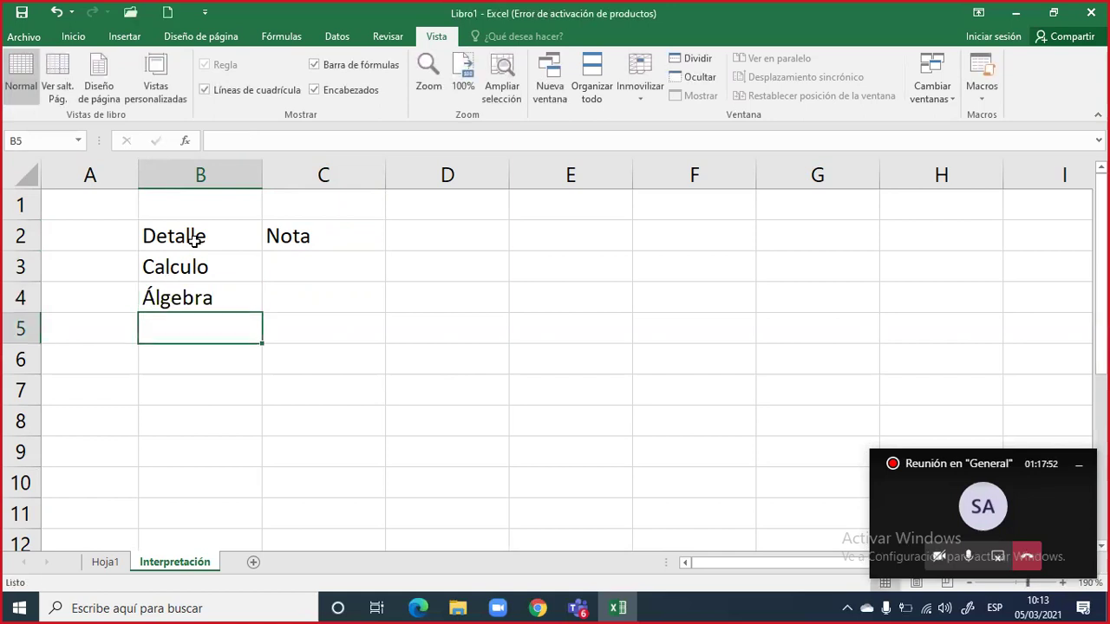
text(Expresa)
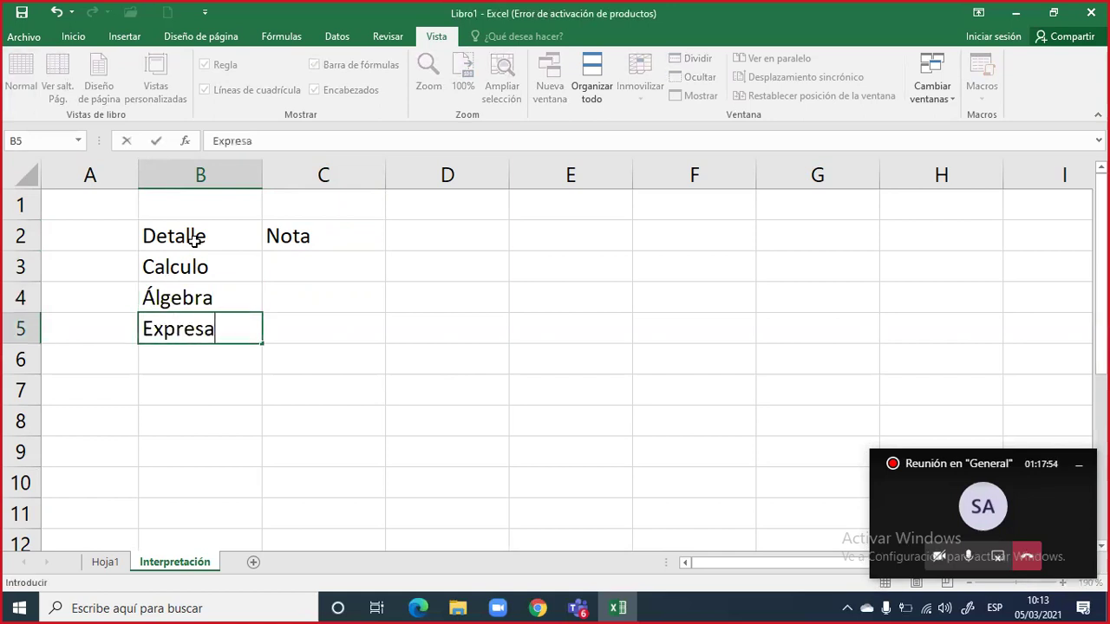
key(BackSpace)
key(BackSpace)
key(BackSpace)
key(BackSpace)
key(BackSpace)
key(BackSpace)
key(BackSpace)
Enter the subject Religión in B5
text(Re)
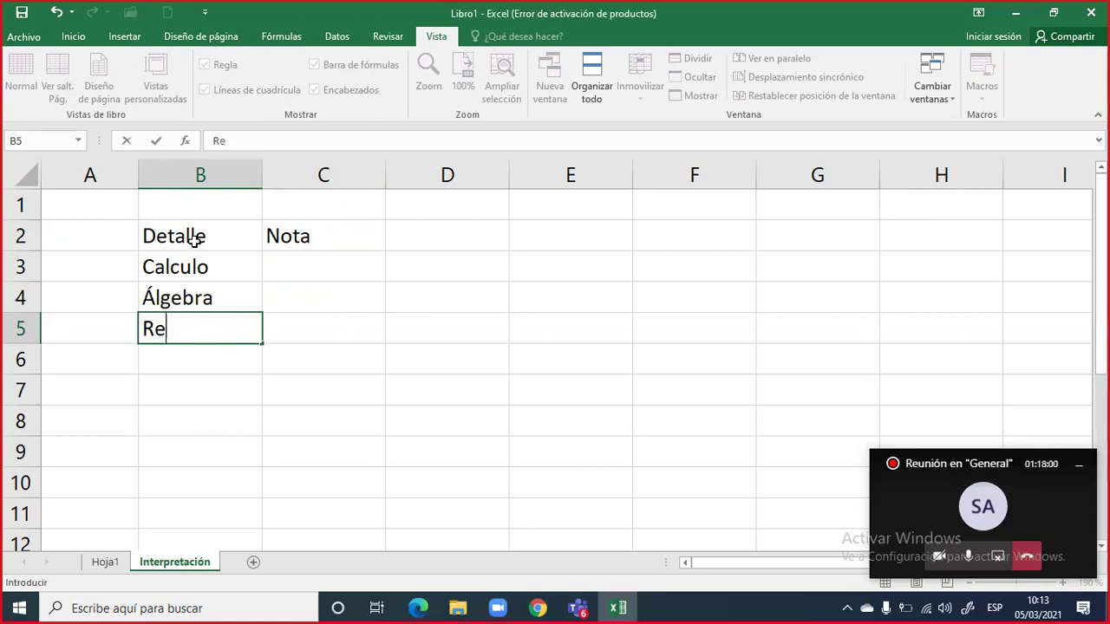
text(ligión)
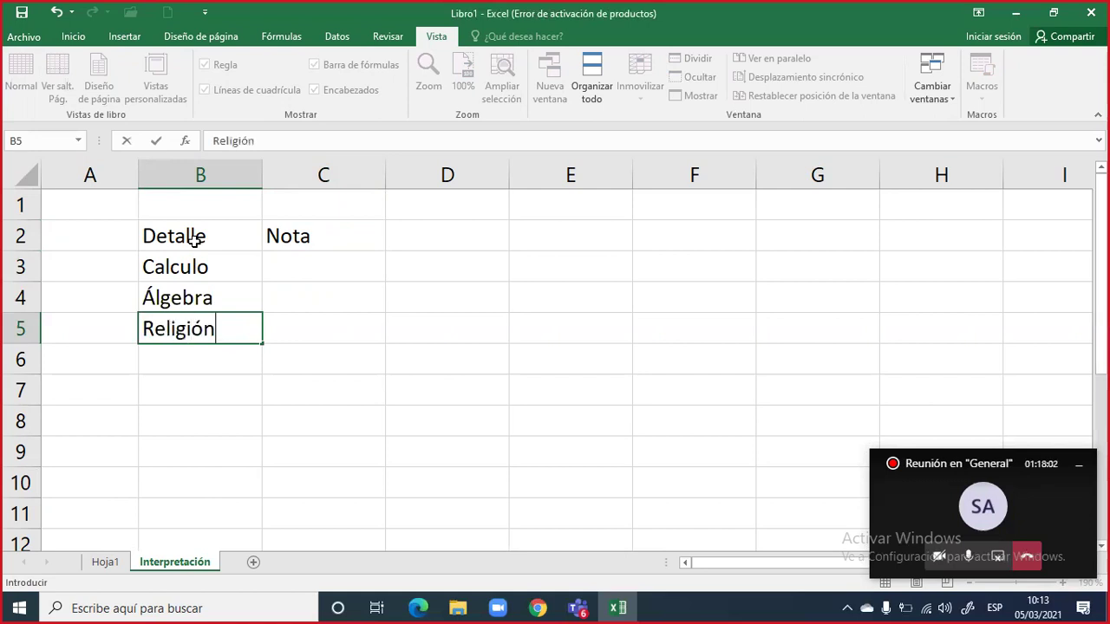
key(Return)
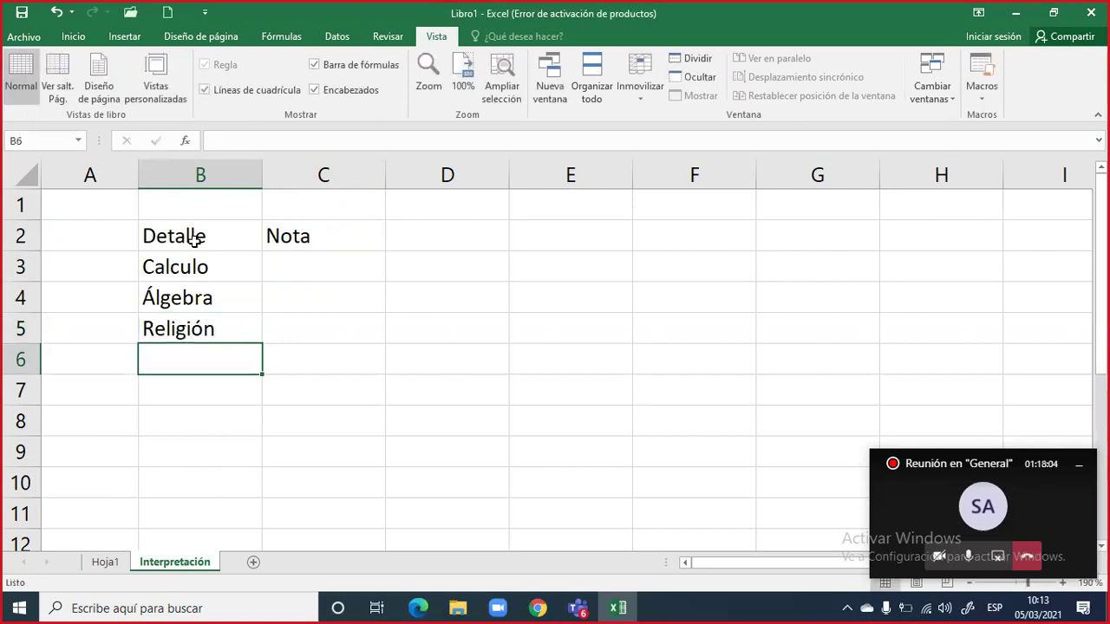
Enter the subject Introducción a la vida universitaria in B6 and fit column B's width to its text
text(Inte)
key(BackSpace)
text(roducción)
text( a la vid)
text(a unviers)
key(BackSpace)
key(BackSpace)
key(BackSpace)
key(BackSpace)
key(BackSpace)
text(iversita)
text(rio)
key(BackSpace)
text(a)
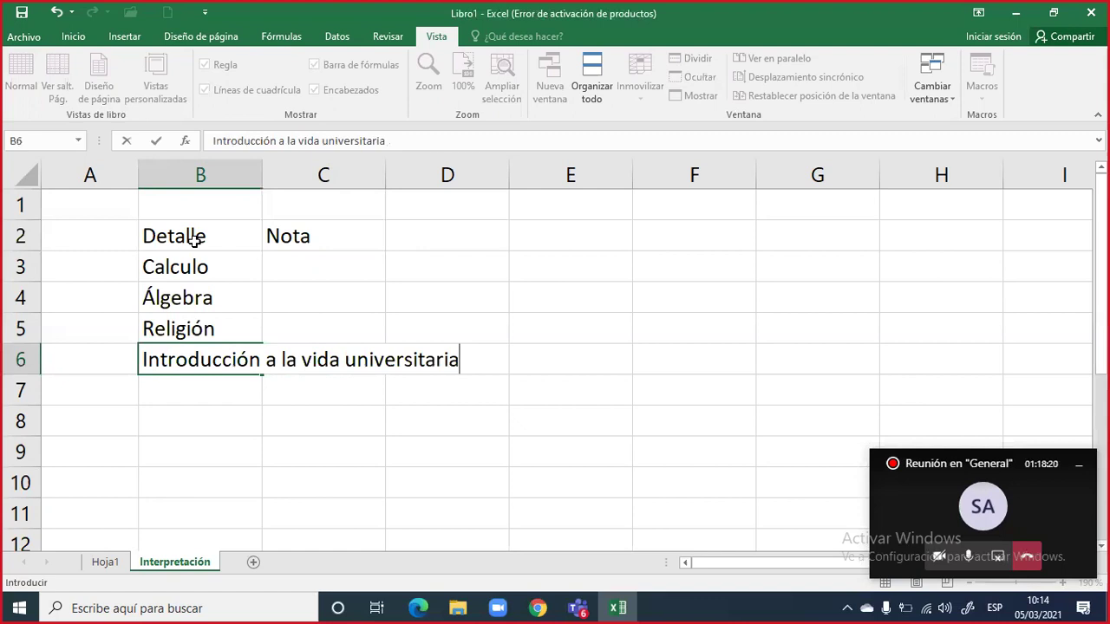
click(266, 169)
double_click(263, 172)
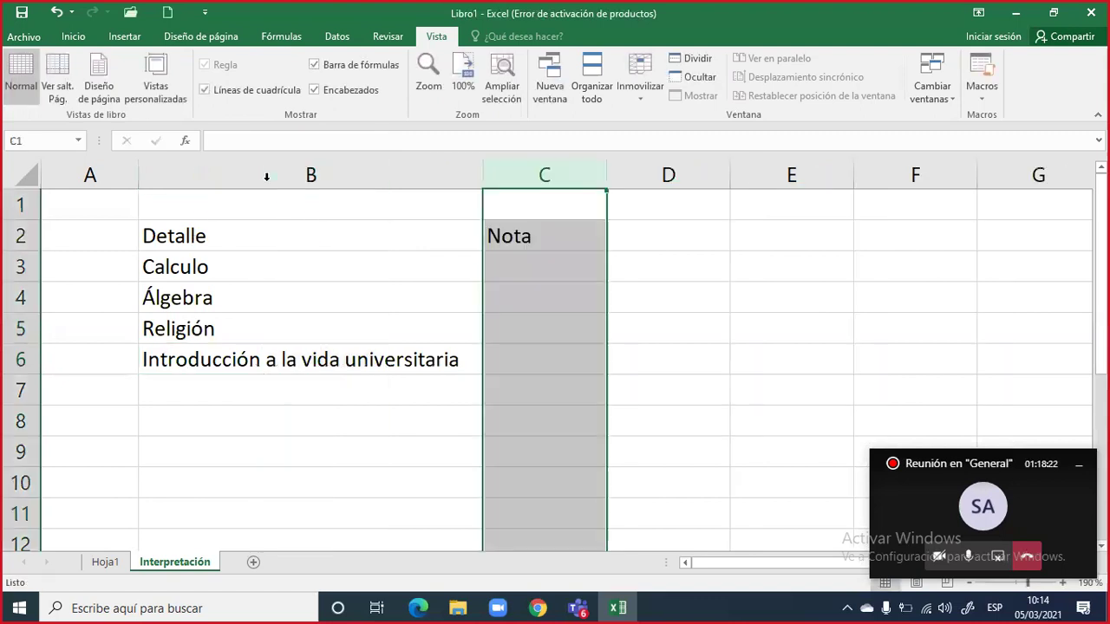
Enter the subject Historia economica in B7
drag(165, 235, 524, 234)
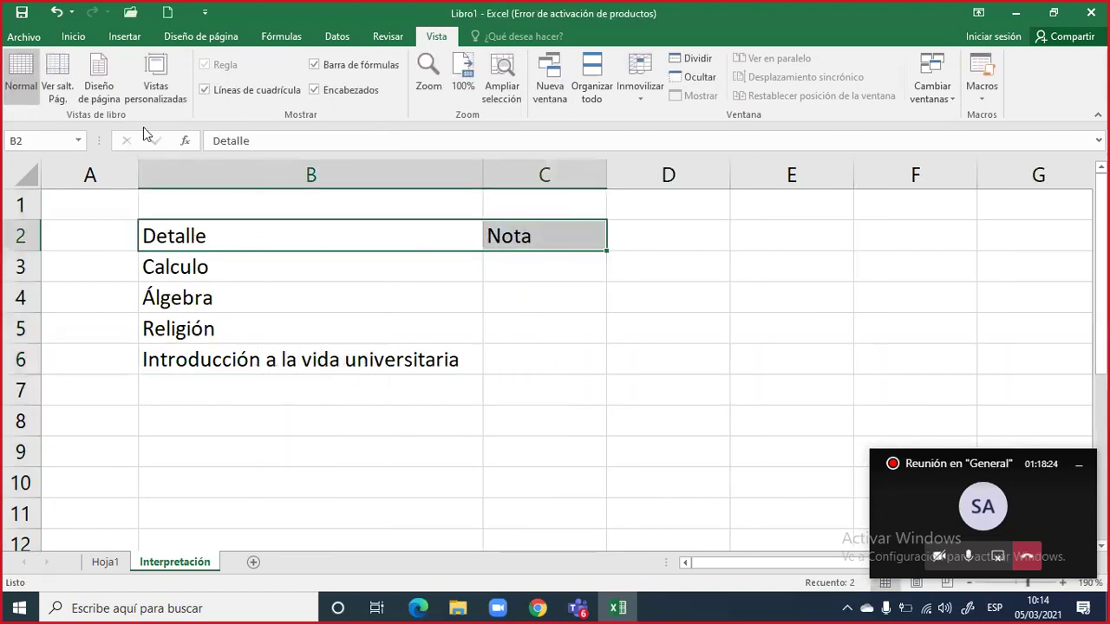
click(223, 387)
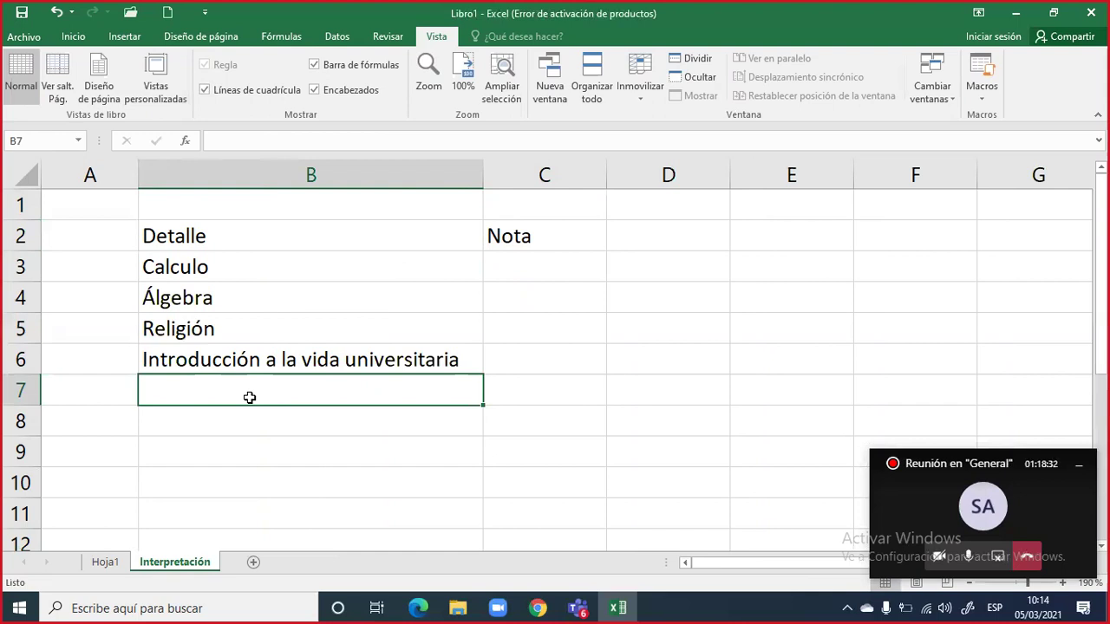
text(Historia)
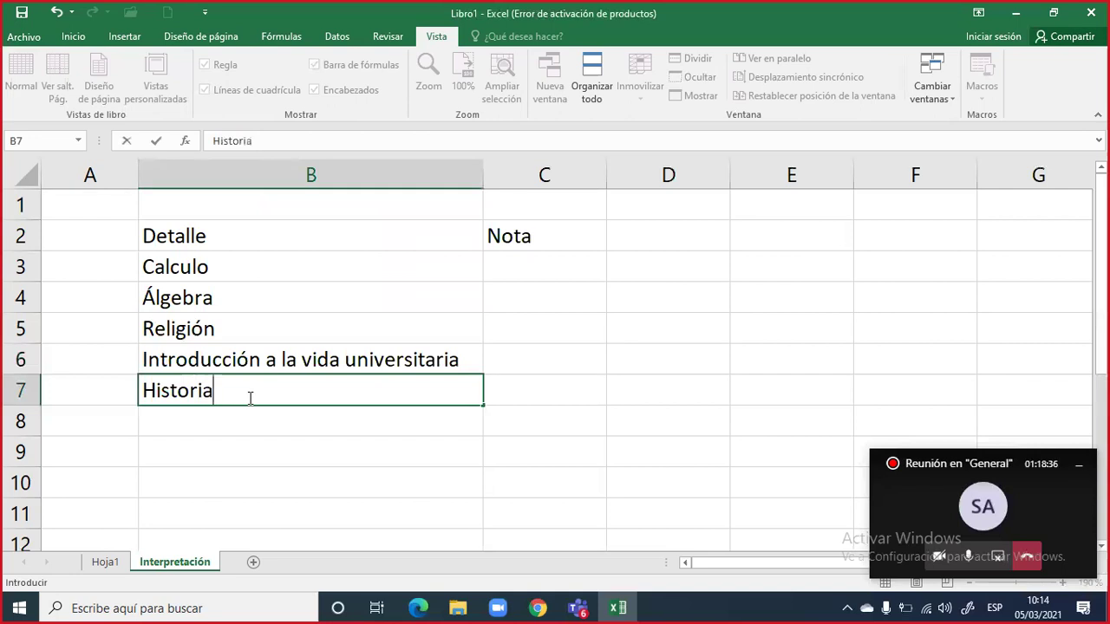
text( economica)
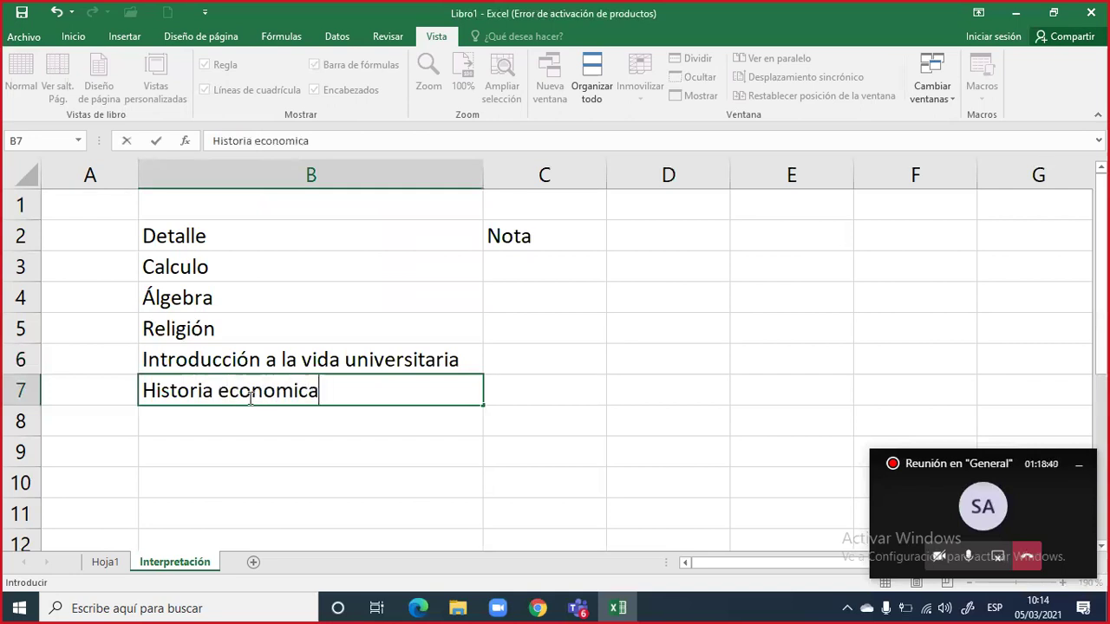
key(Return)
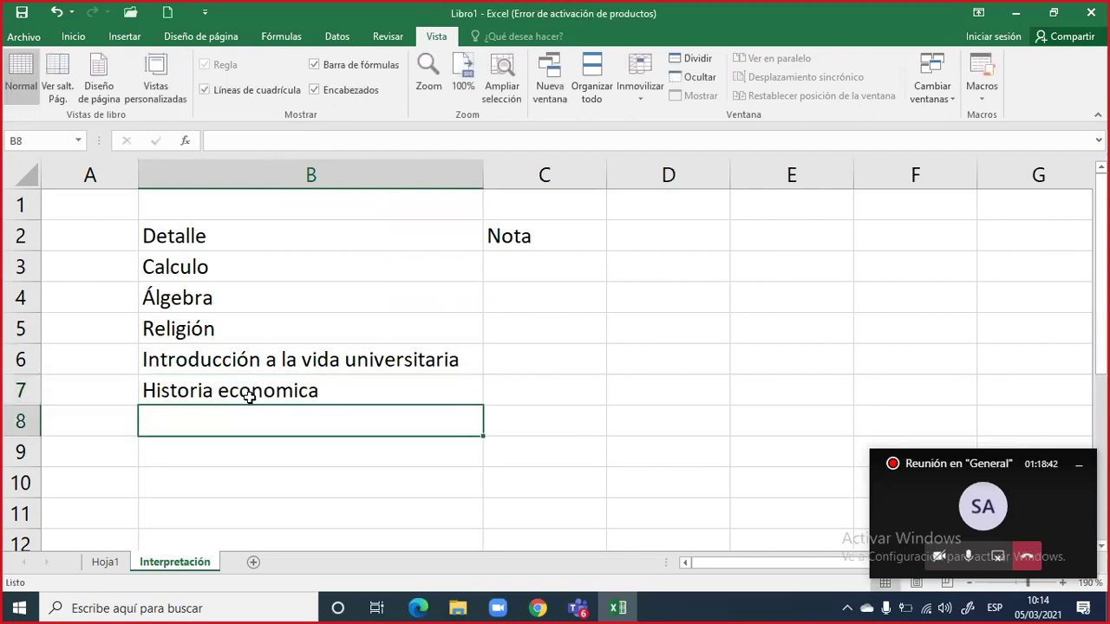
Narrow column A further, to about half its width, so it forms a thin margin beside the table
click(302, 239)
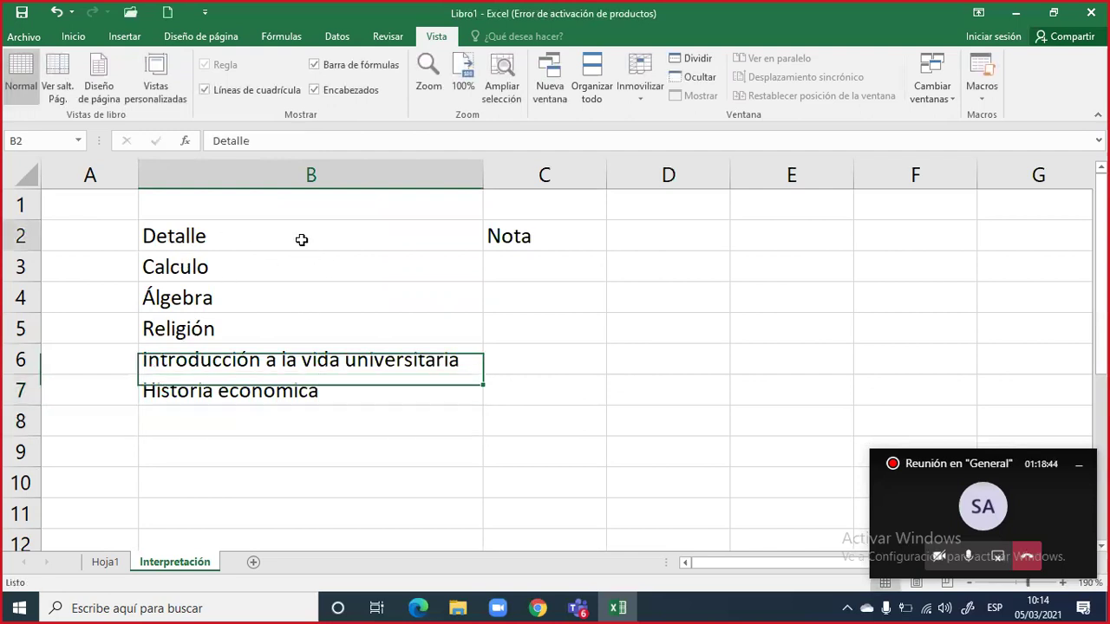
drag(301, 239, 508, 236)
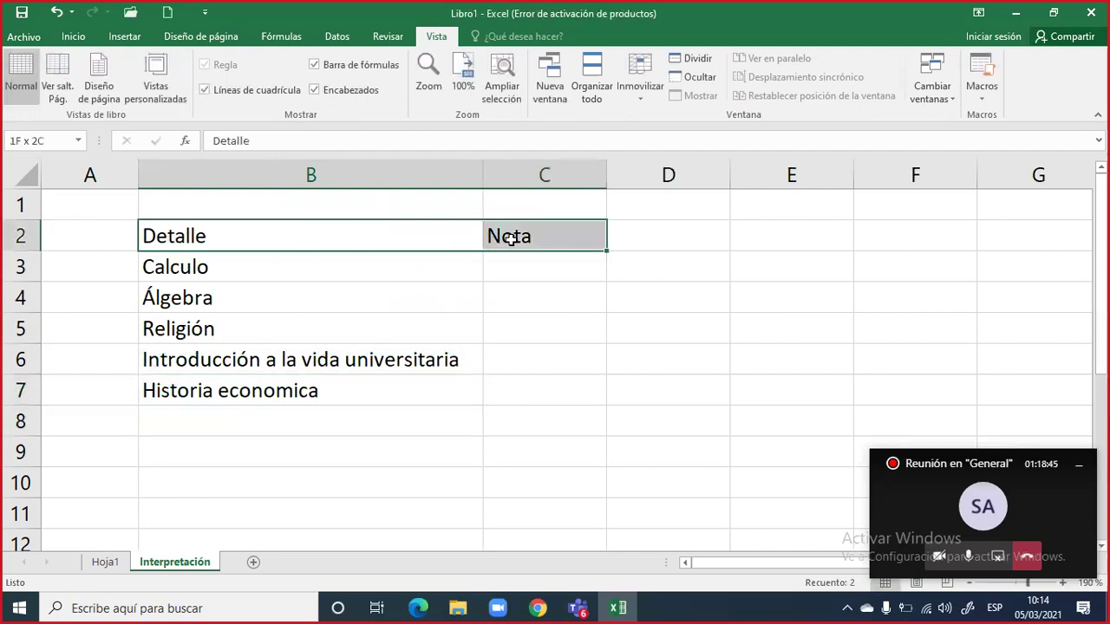
click(82, 39)
click(577, 297)
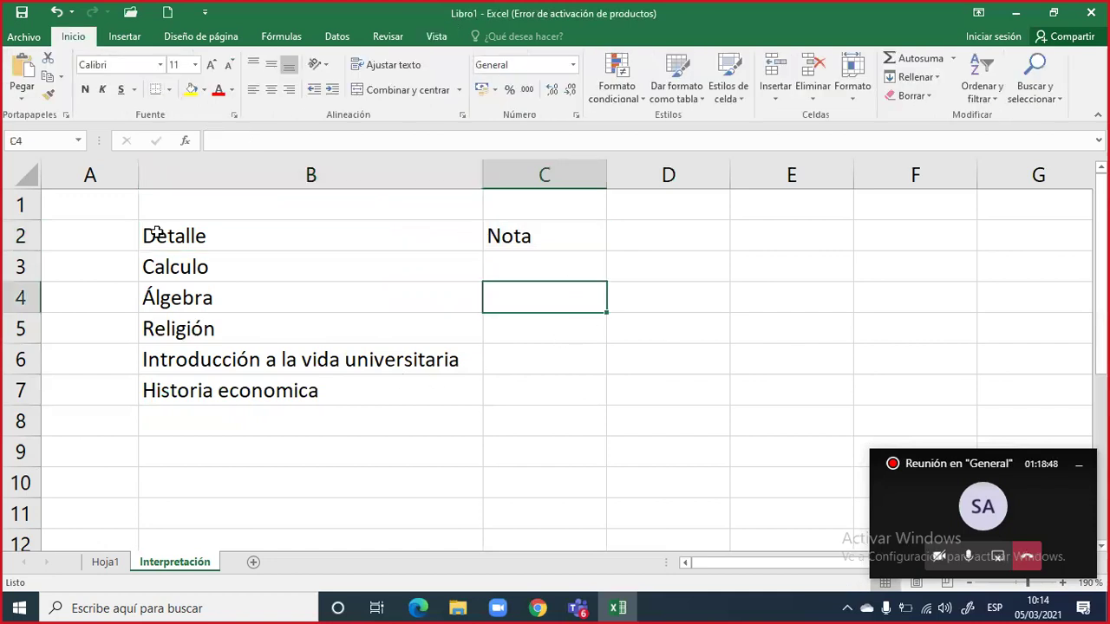
drag(137, 176, 91, 174)
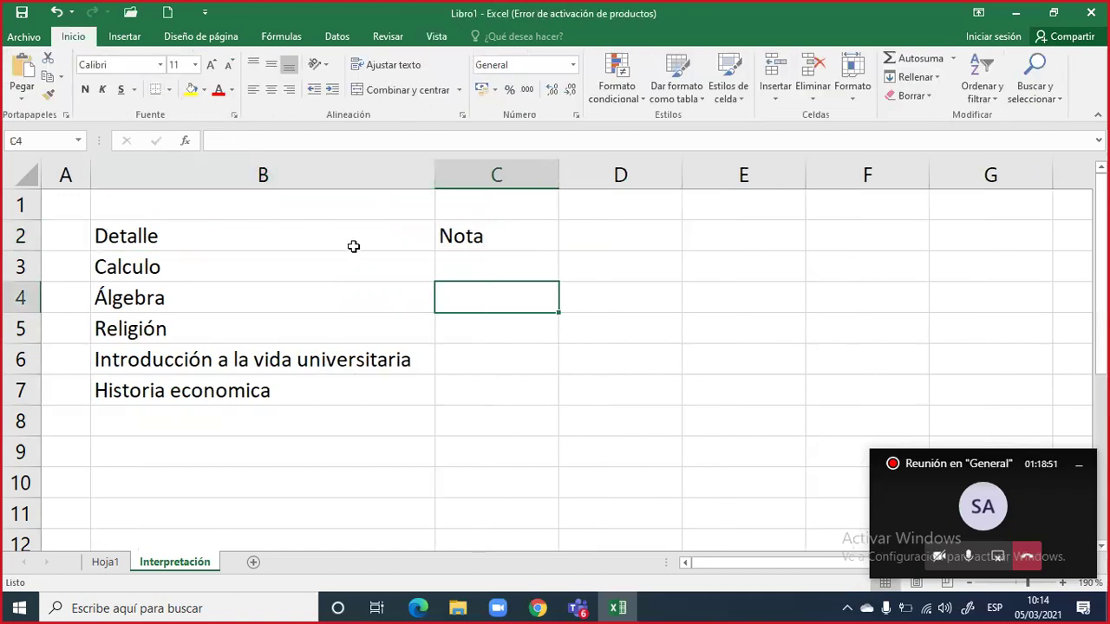
Enter the grades 90, 95, 51, 55 and 60 for the five subjects in C3 to C7
drag(281, 277, 309, 385)
click(463, 286)
click(475, 267)
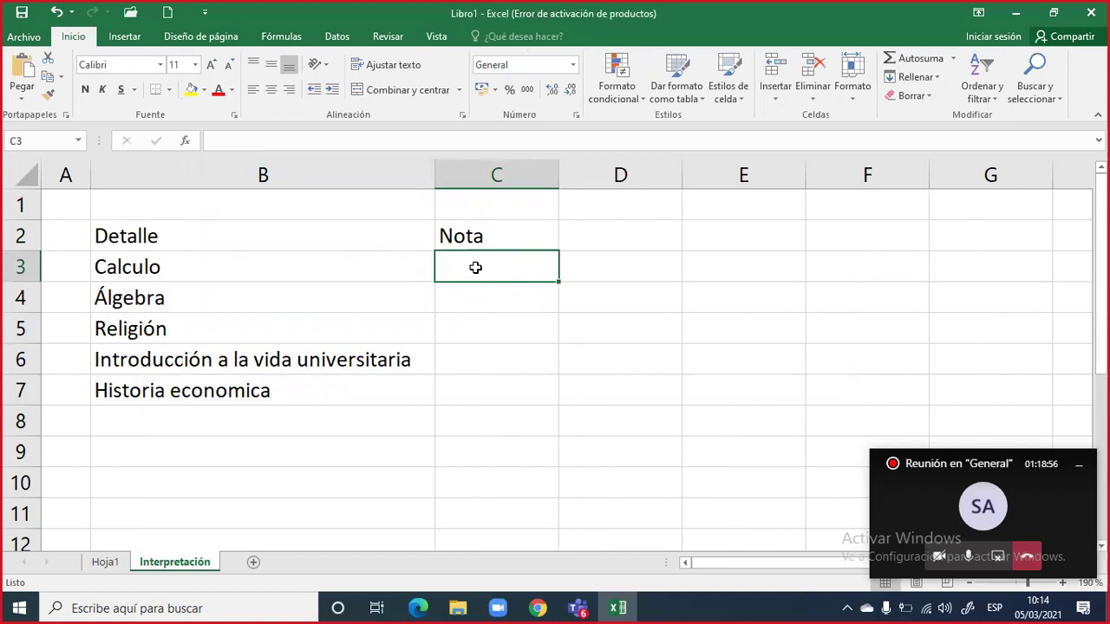
text(90)
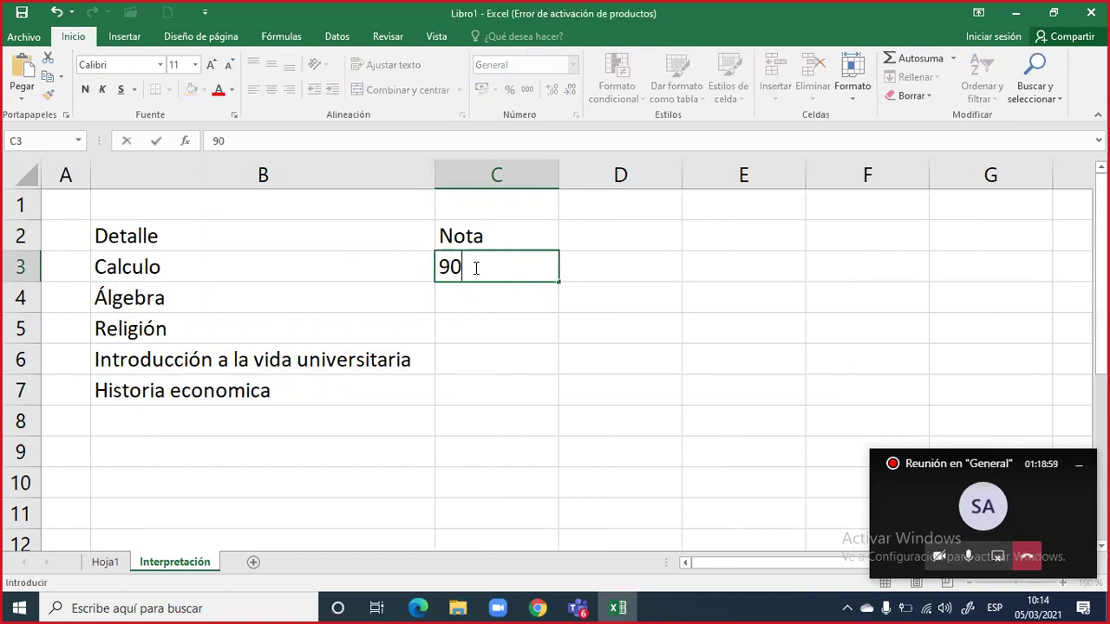
key(Return)
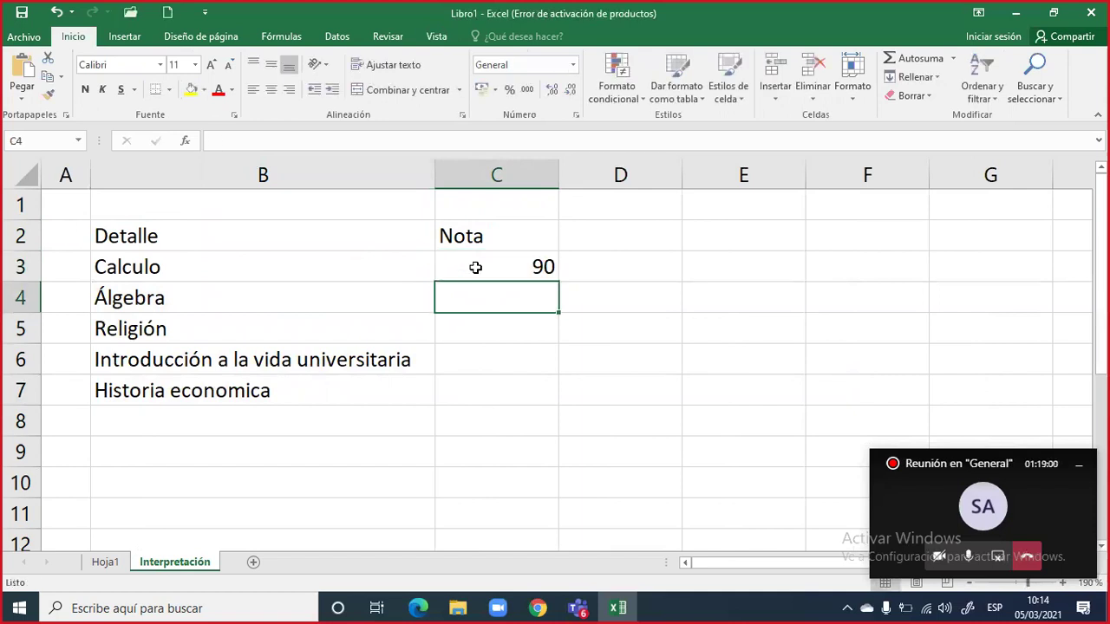
text(95)
key(Return)
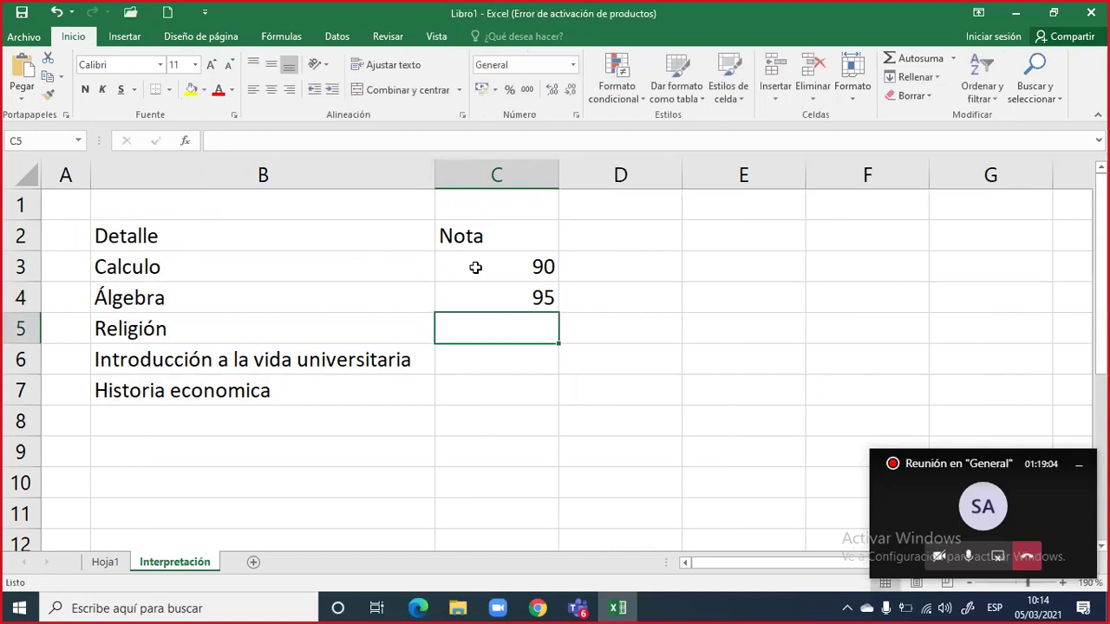
text(51)
key(Return)
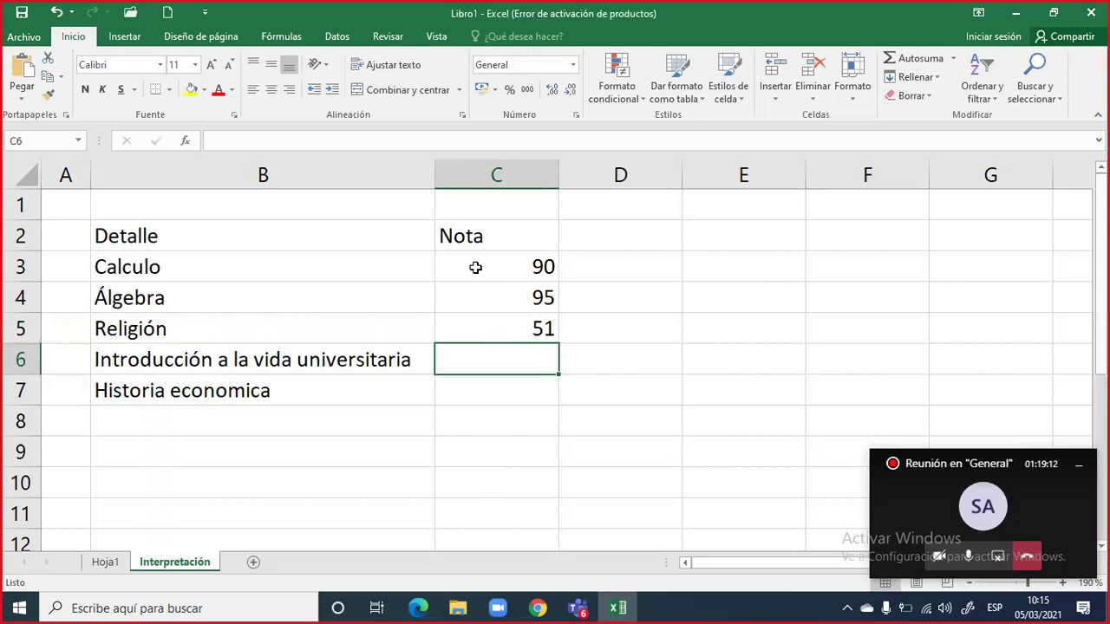
text(55)
key(Return)
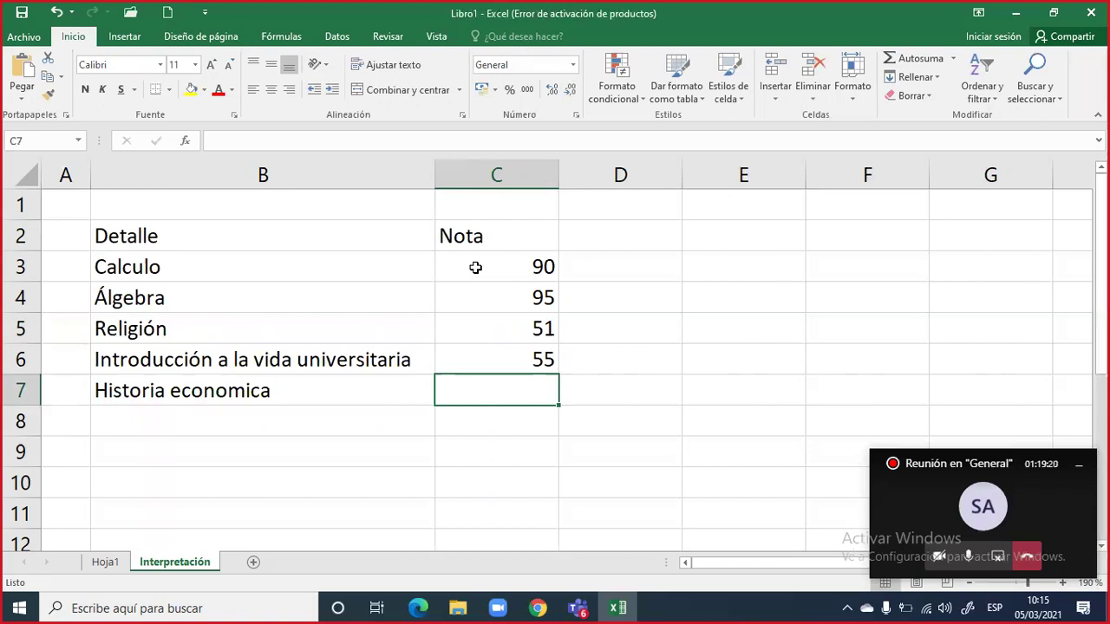
text(60)
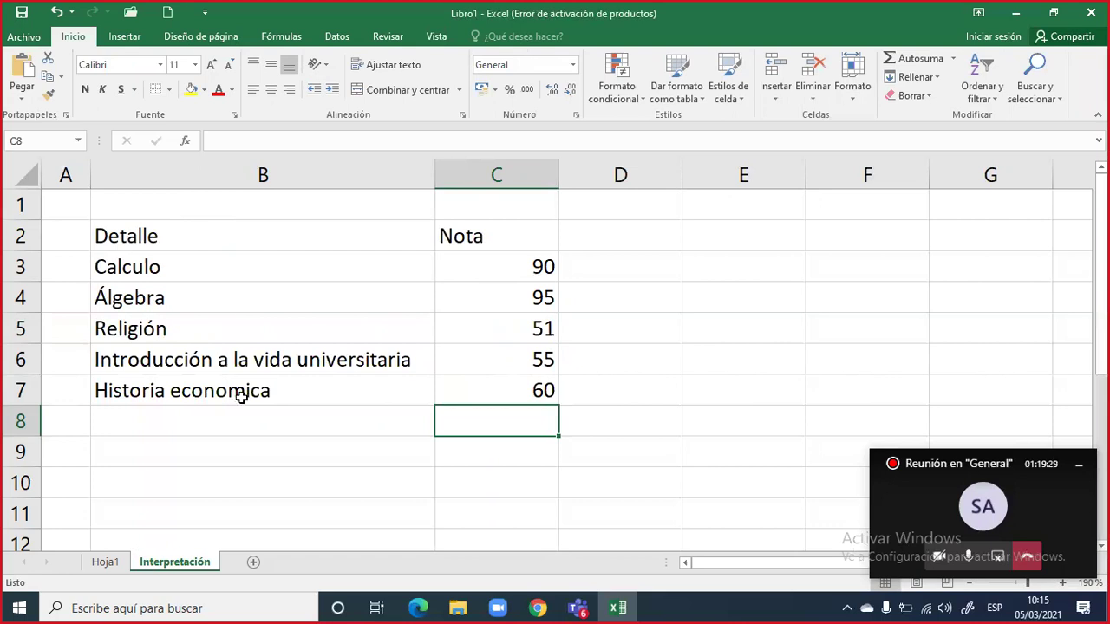
Copy the headers Detalle and Nota from row 2 to B9:C9 and enter Promedio beneath them in B10
click(191, 476)
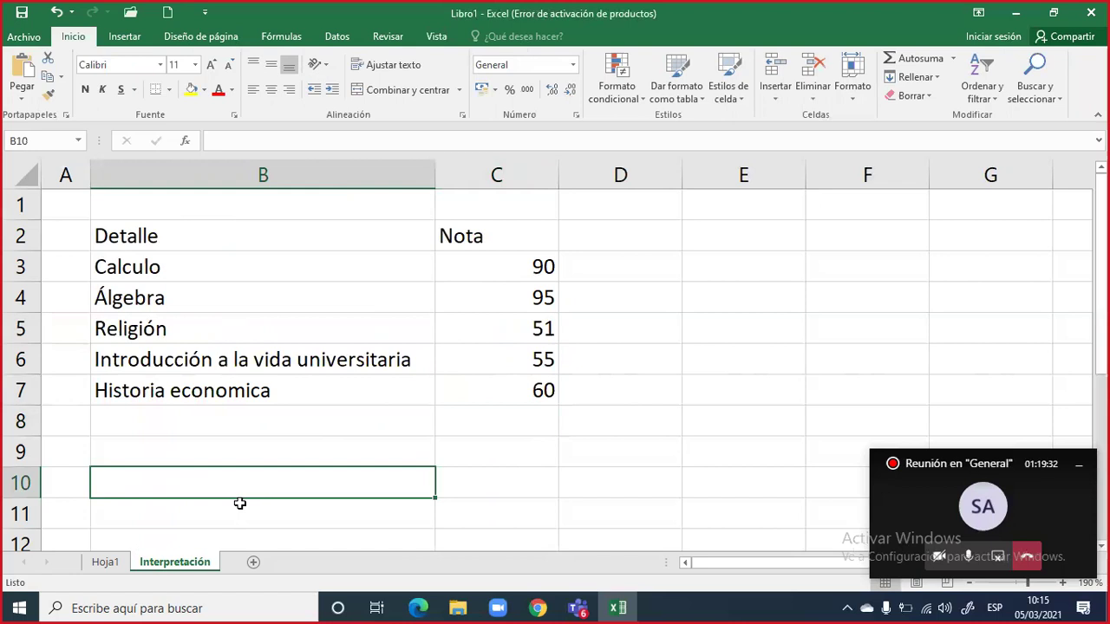
key(Up)
key(Up)
key(Up)
key(Up)
key(Up)
key(Up)
key(Up)
key(Up)
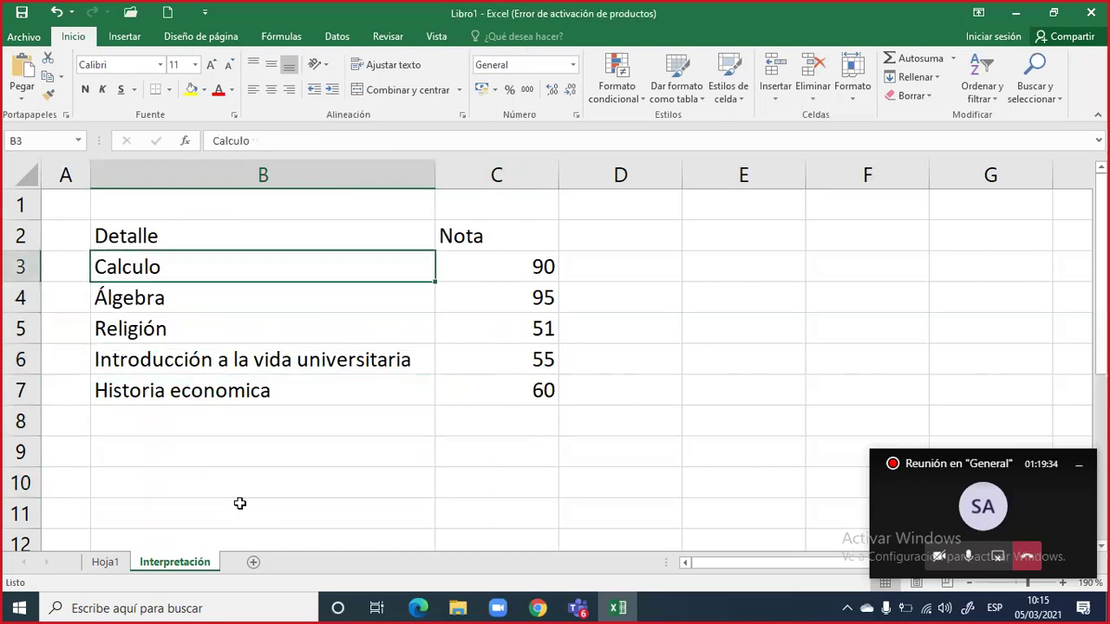
key(shift+Right)
key(shift+Right)
key(shift+Left)
key(ctrl+c)
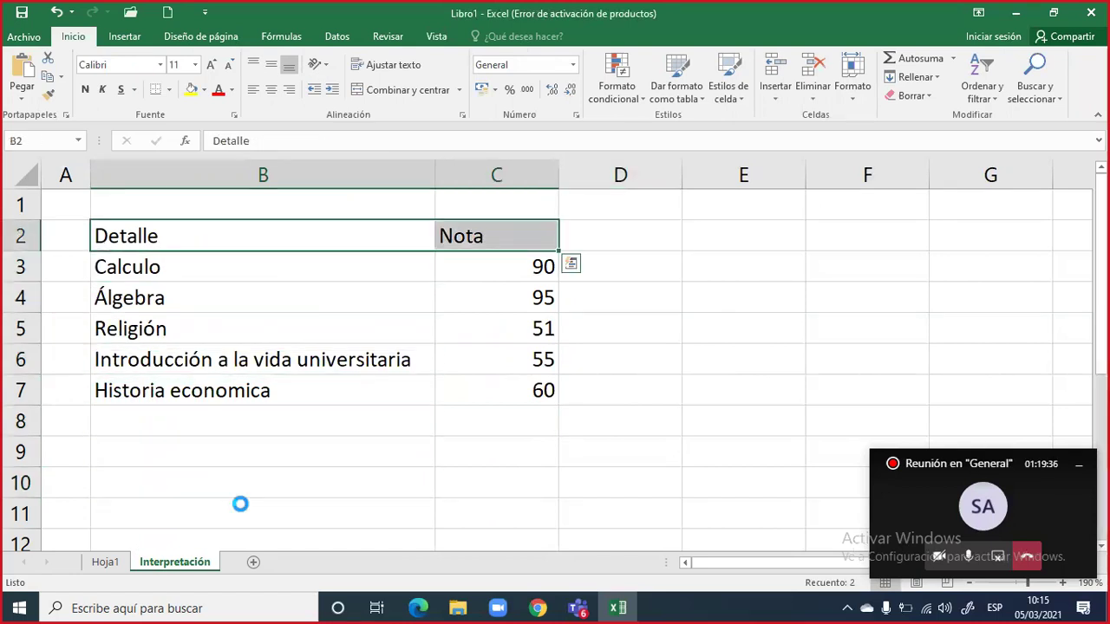
key(Down)
key(Down)
key(Down)
key(Down)
key(Down)
key(Down)
key(Down)
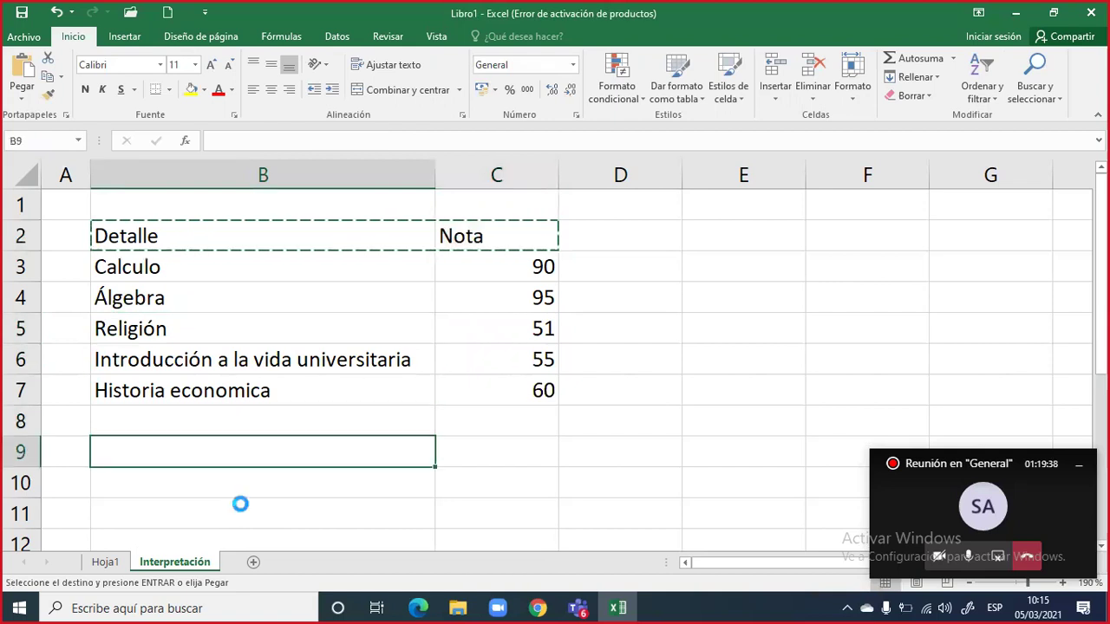
key(shift+Right)
key(ctrl+v)
key(Return)
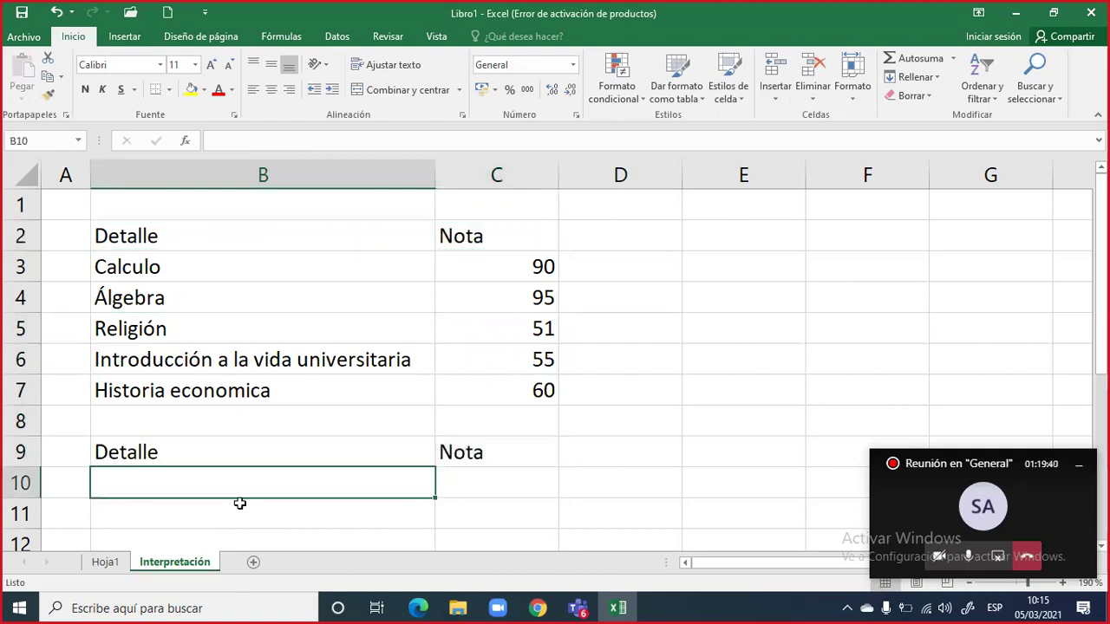
text(Promedio)
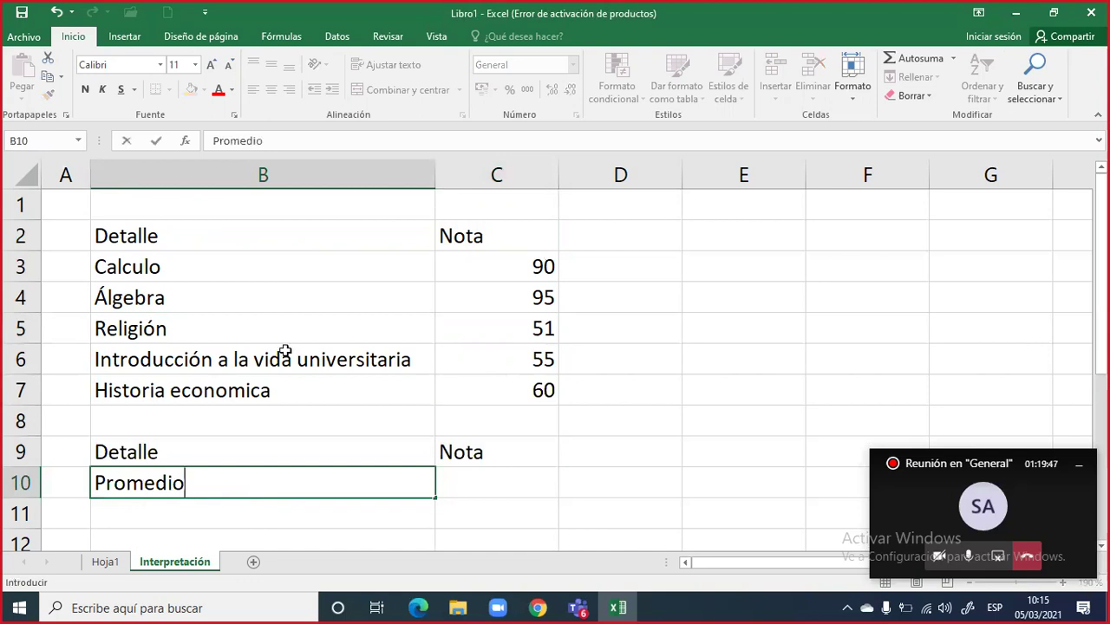
Insert a new row at row 8 and enter the label Total in B8
click(21, 421)
key(ctrl+plus)
key(Right)
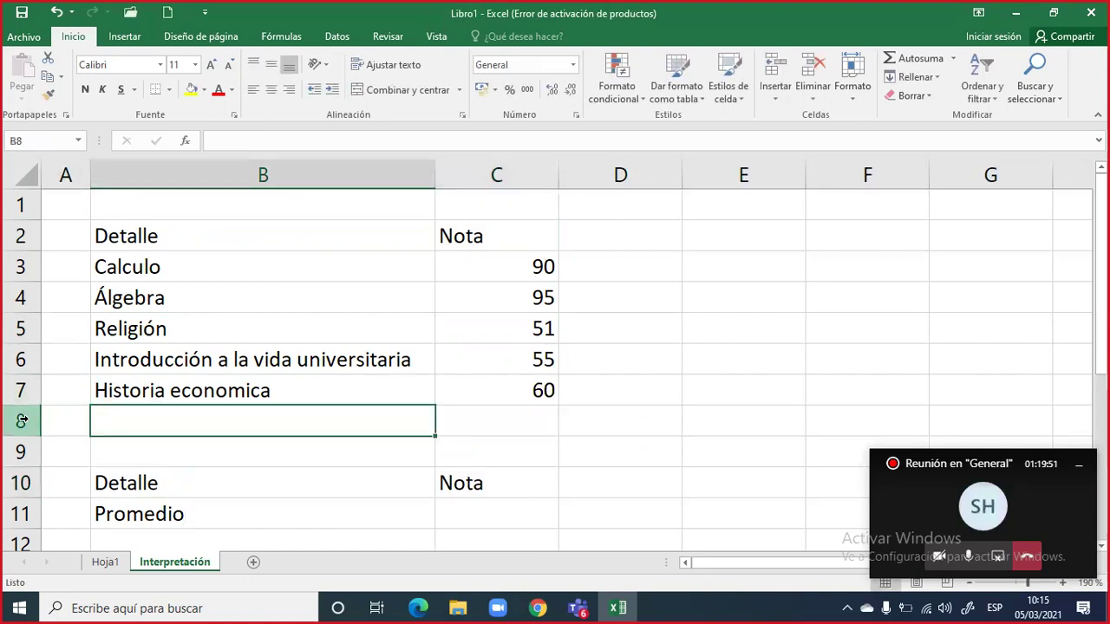
text(Total)
key(Return)
key(Up)
key(Up)
key(Right)
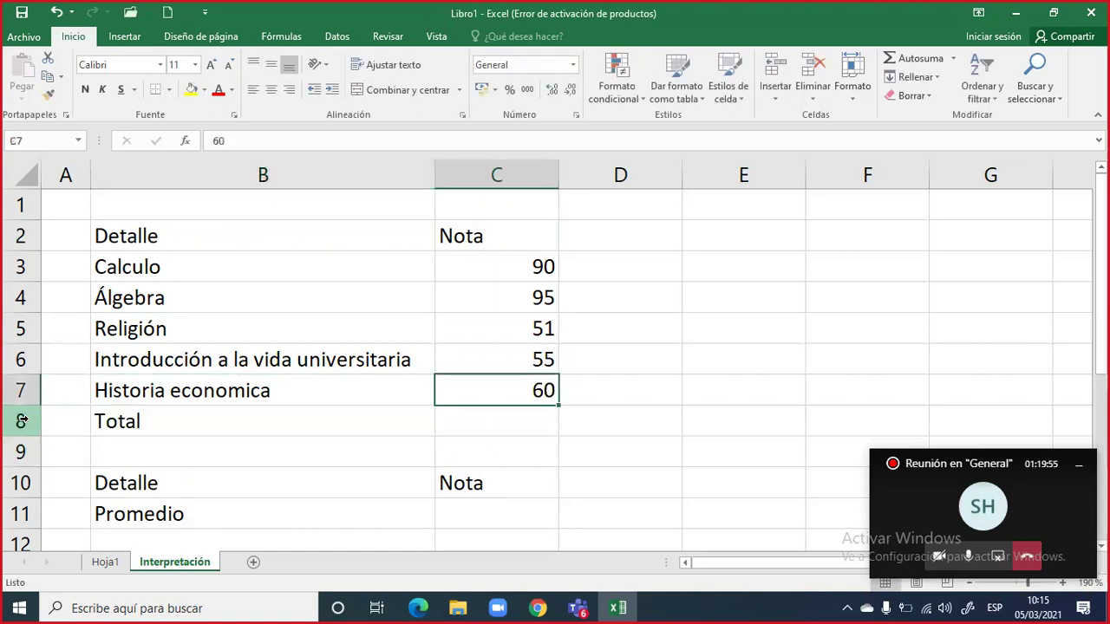
Make the table headers in B2:C2 bold and give them a bottom border
drag(129, 236, 515, 234)
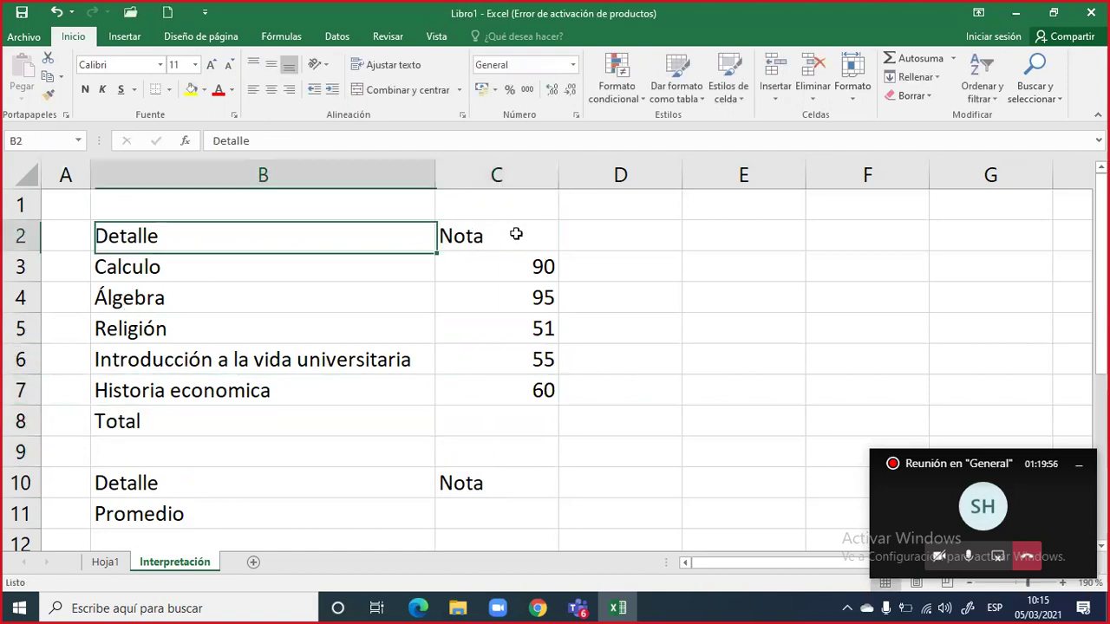
click(85, 89)
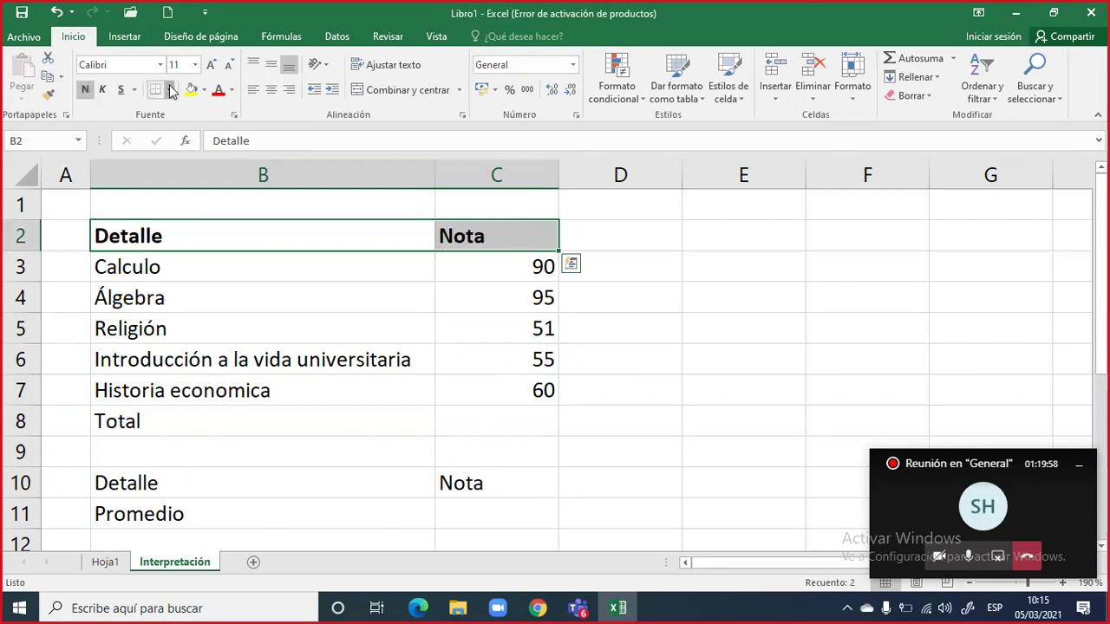
click(170, 89)
click(251, 310)
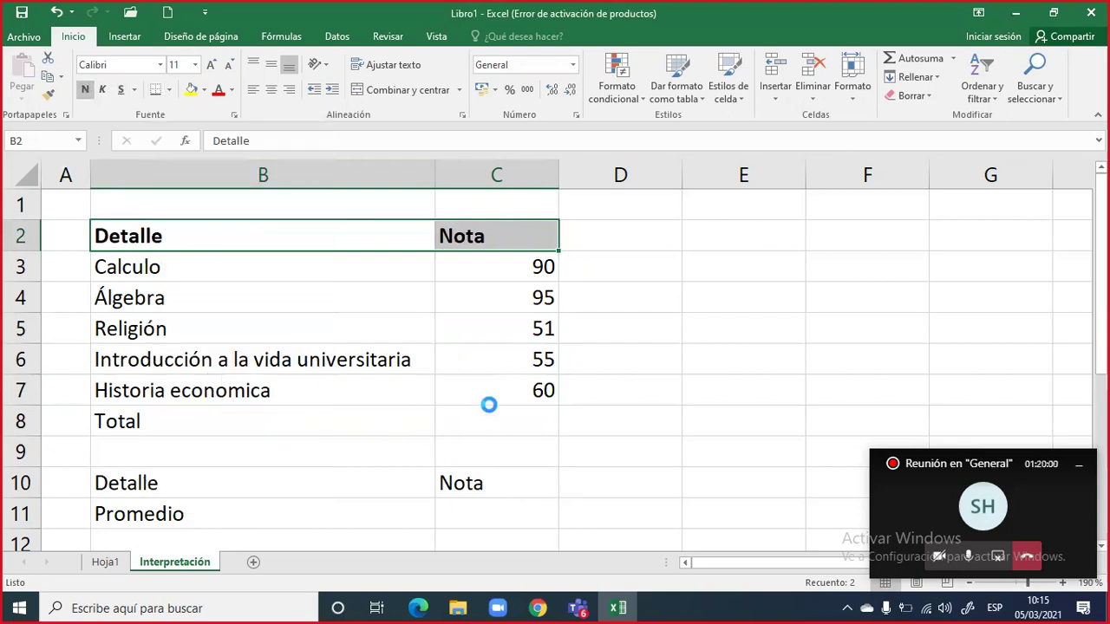
Add a bottom border under the last grade in C7 and make the Total row B8:C8 bold
click(489, 401)
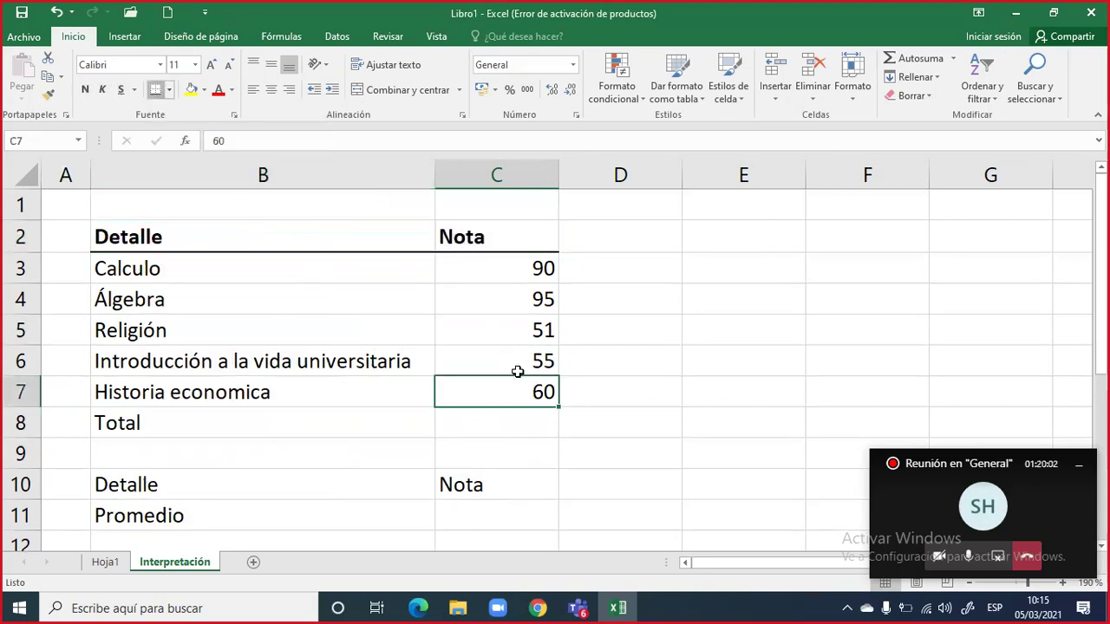
click(528, 418)
drag(162, 421, 516, 423)
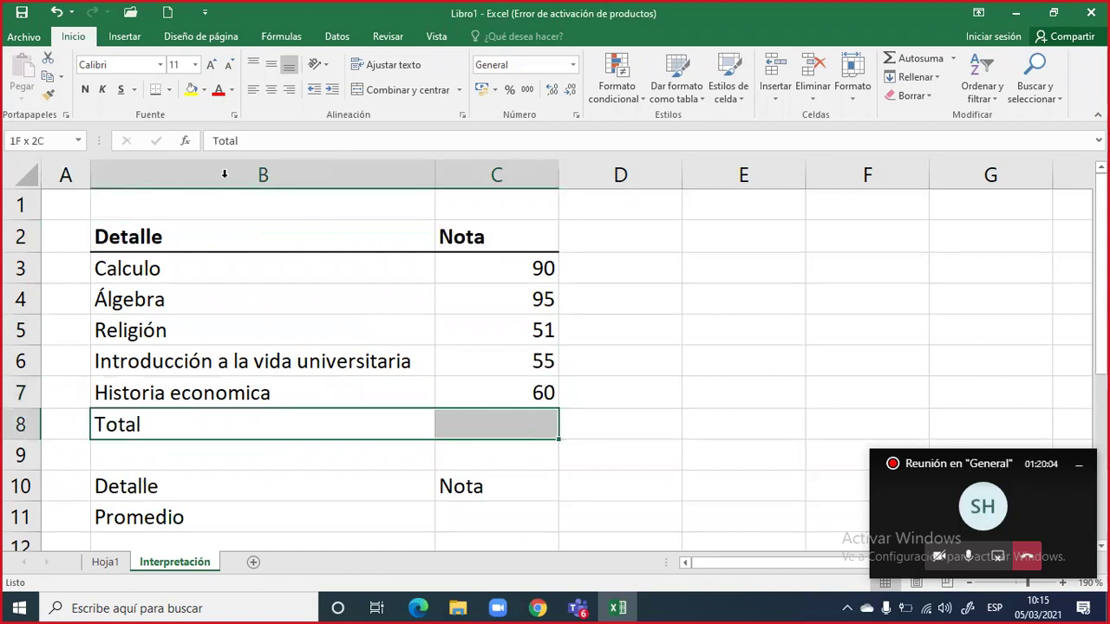
click(85, 90)
Sum the grades C3:C7 in C8 with AutoSum
click(512, 421)
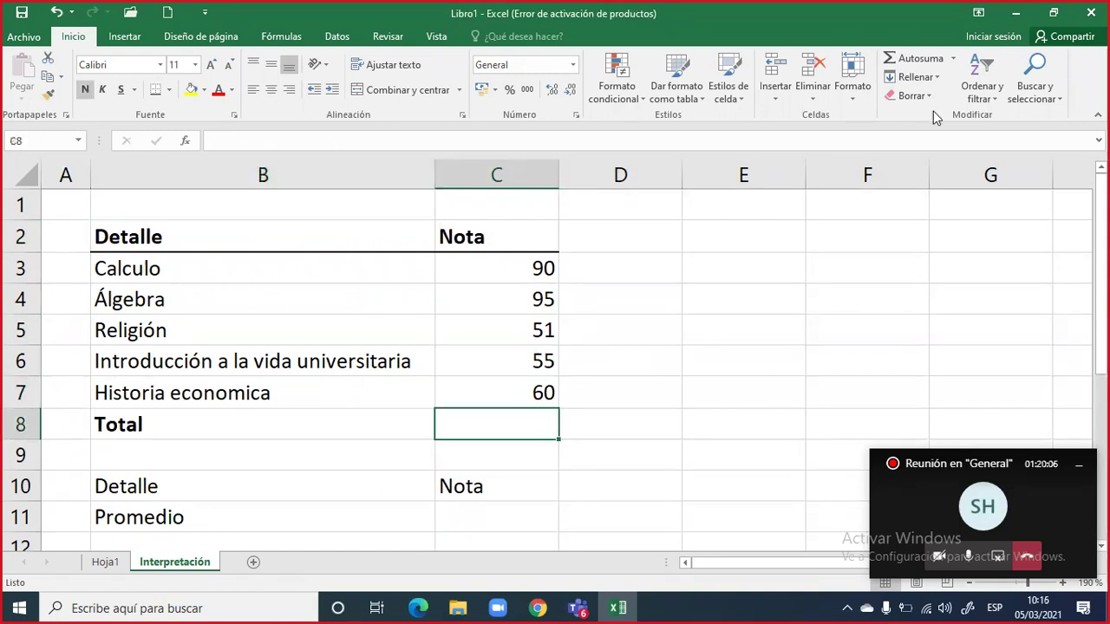
click(915, 59)
key(Return)
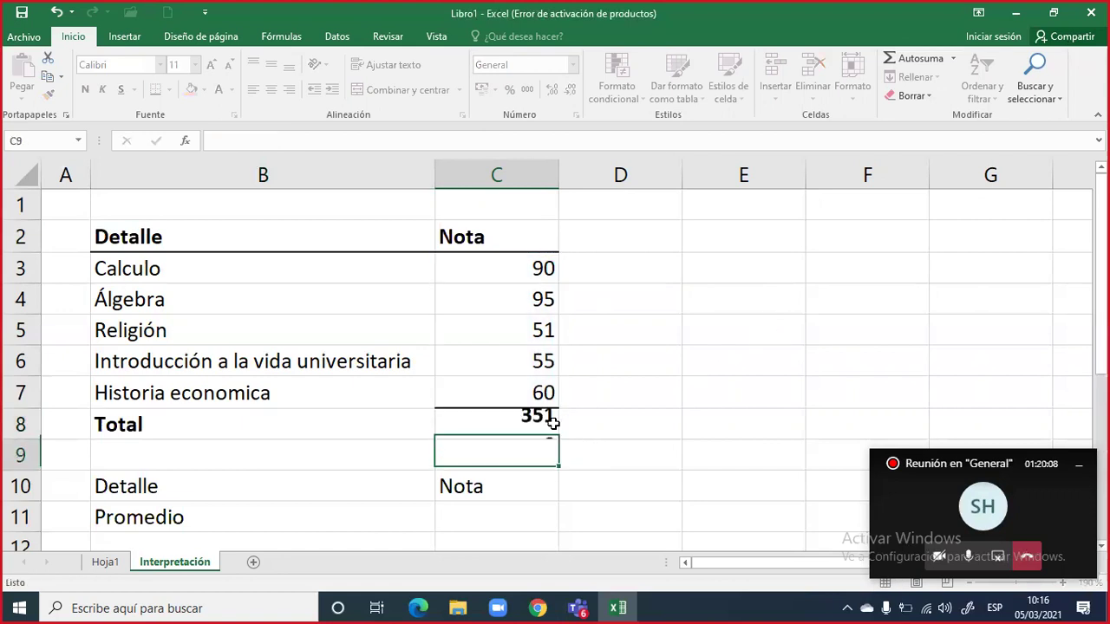
click(524, 423)
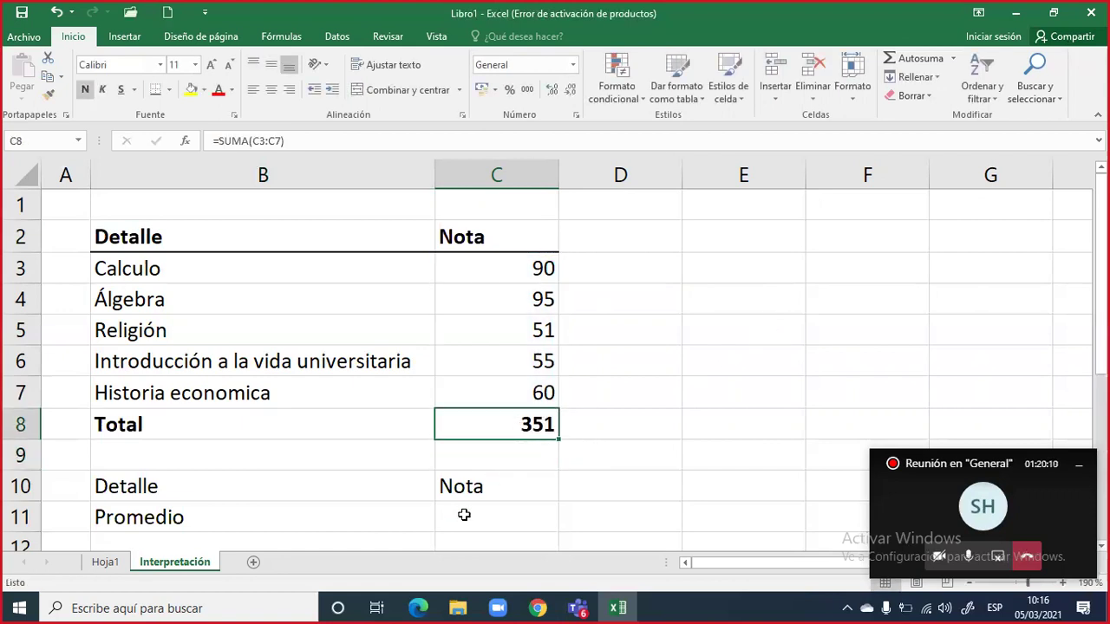
Calculate the average grade in C11 with the formula =C8/5
click(464, 515)
text(=)
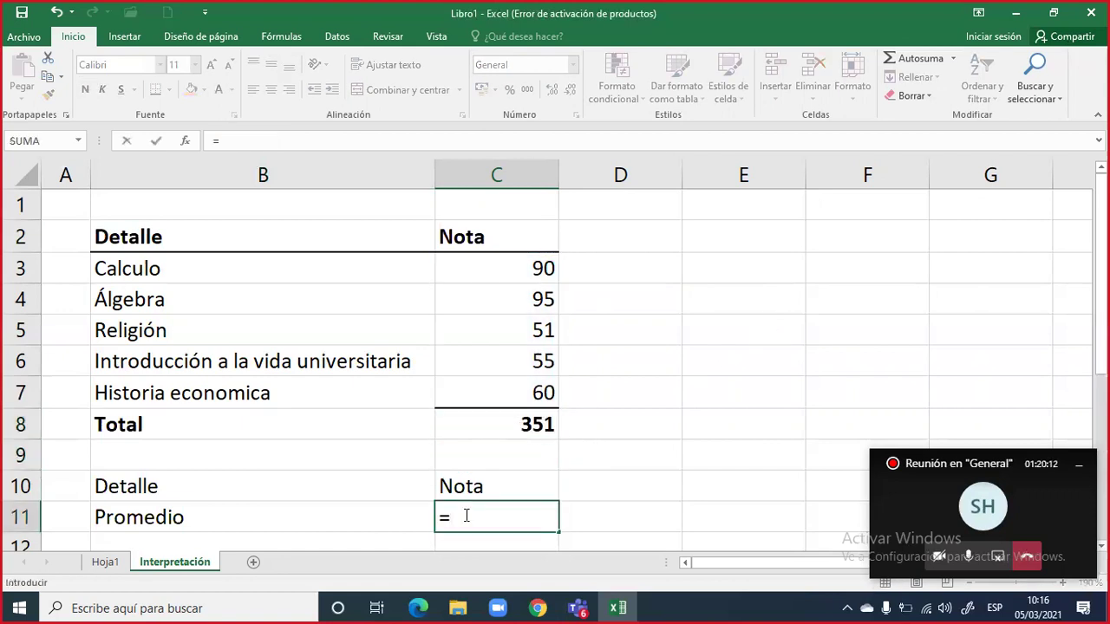
key(Up)
key(Up)
key(Up)
text(/)
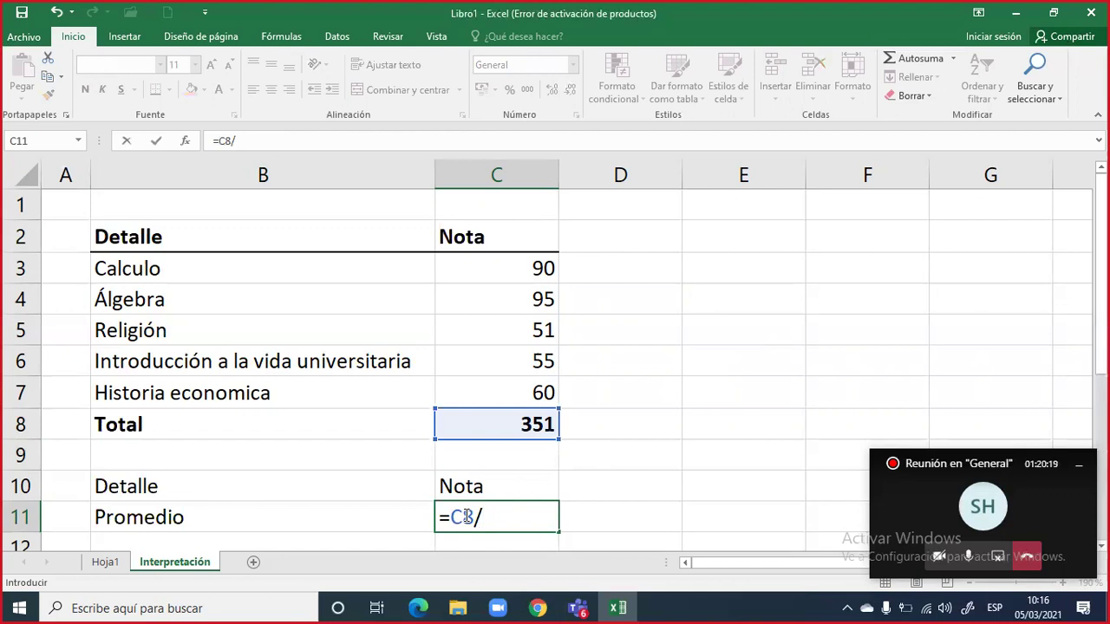
text(5)
key(Return)
Enter the header Unidad in D10 and the unit Puntos in D11
key(Up)
key(Up)
key(Right)
text(Unidad)
key(Return)
text(Puntos)
key(Return)
Make the headers in B10:D10 bold and give them a bottom border
key(Left)
key(Left)
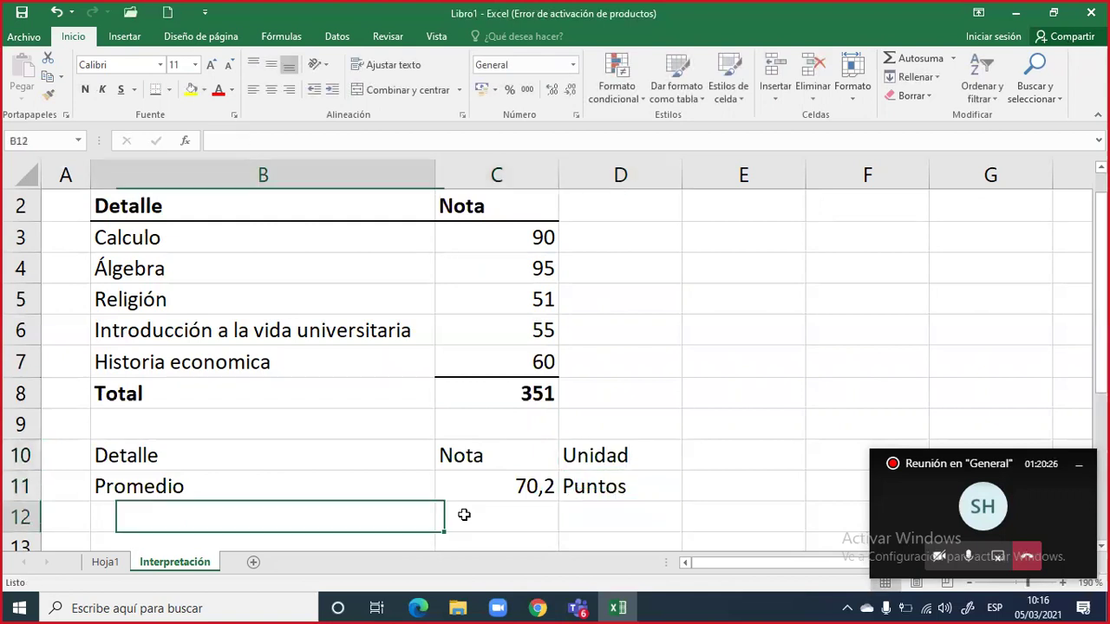
key(Up)
key(Up)
key(shift+Right)
key(shift+Right)
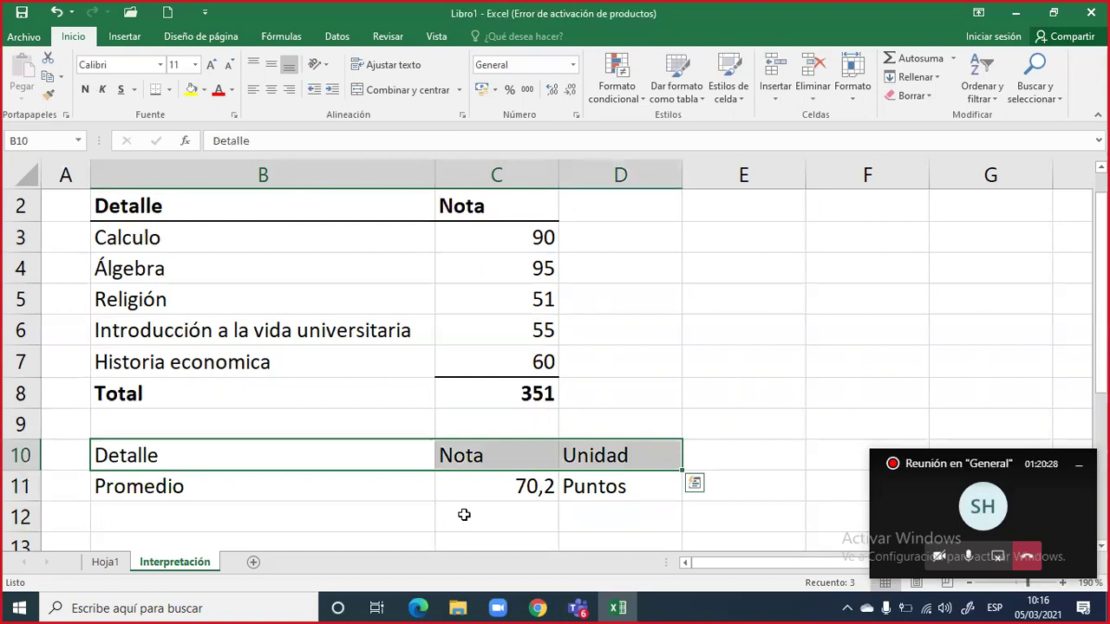
key(ctrl+n)
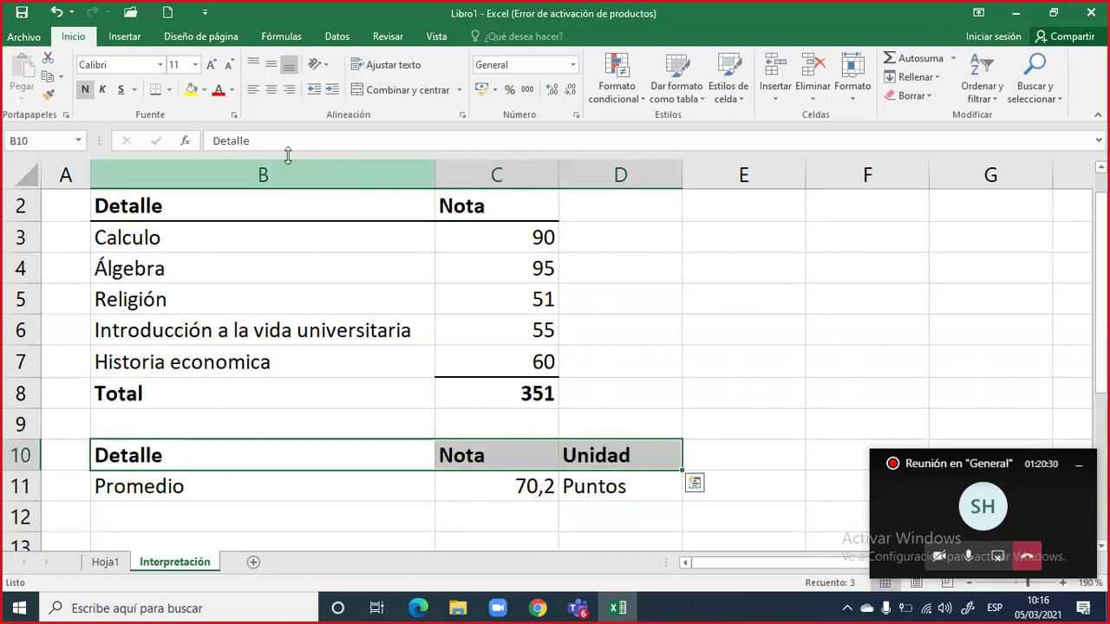
click(156, 89)
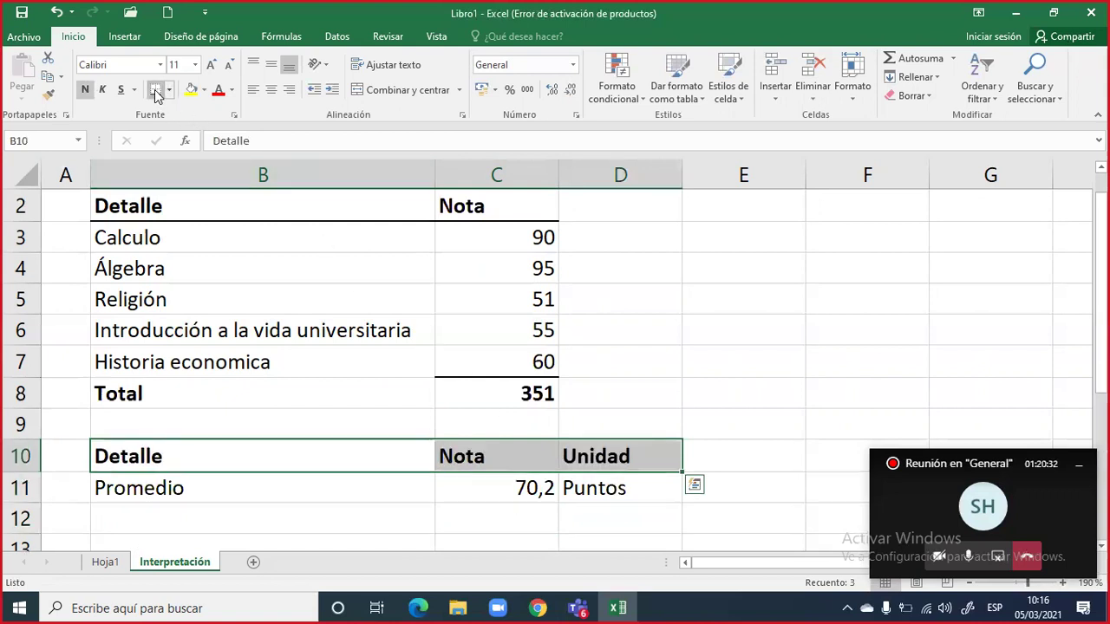
Narrow column A to about two thirds of its width
drag(227, 489, 603, 488)
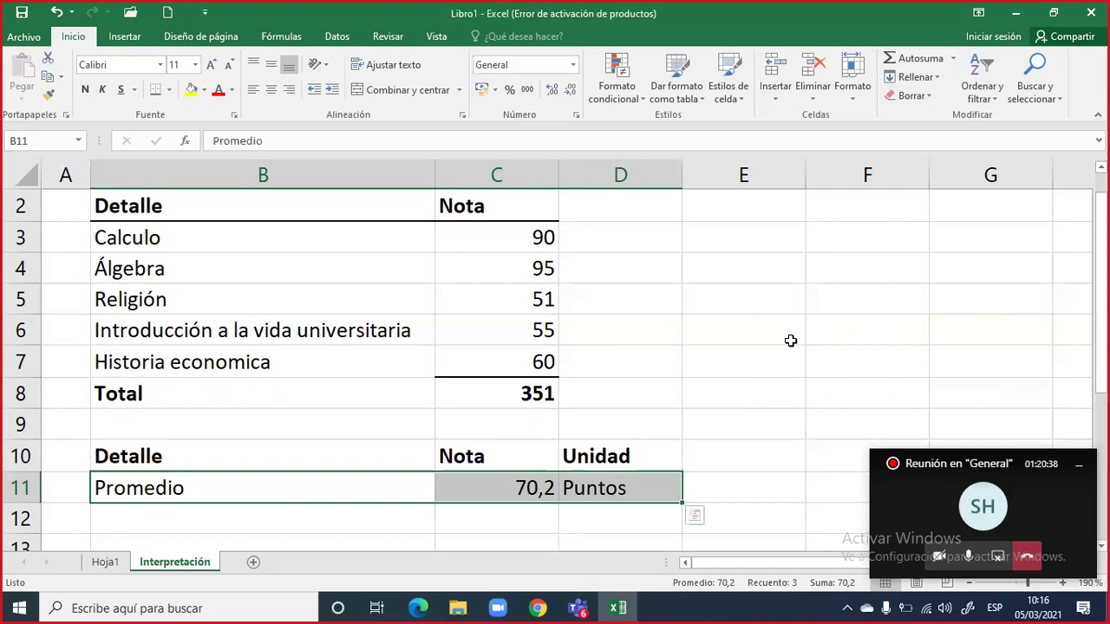
click(858, 298)
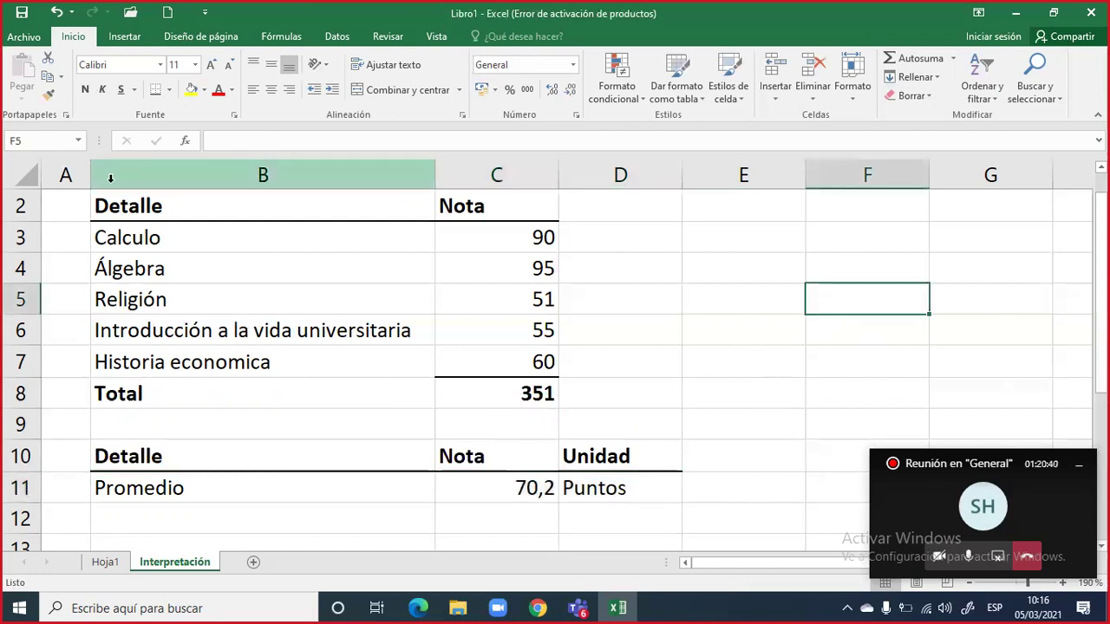
drag(90, 175, 74, 174)
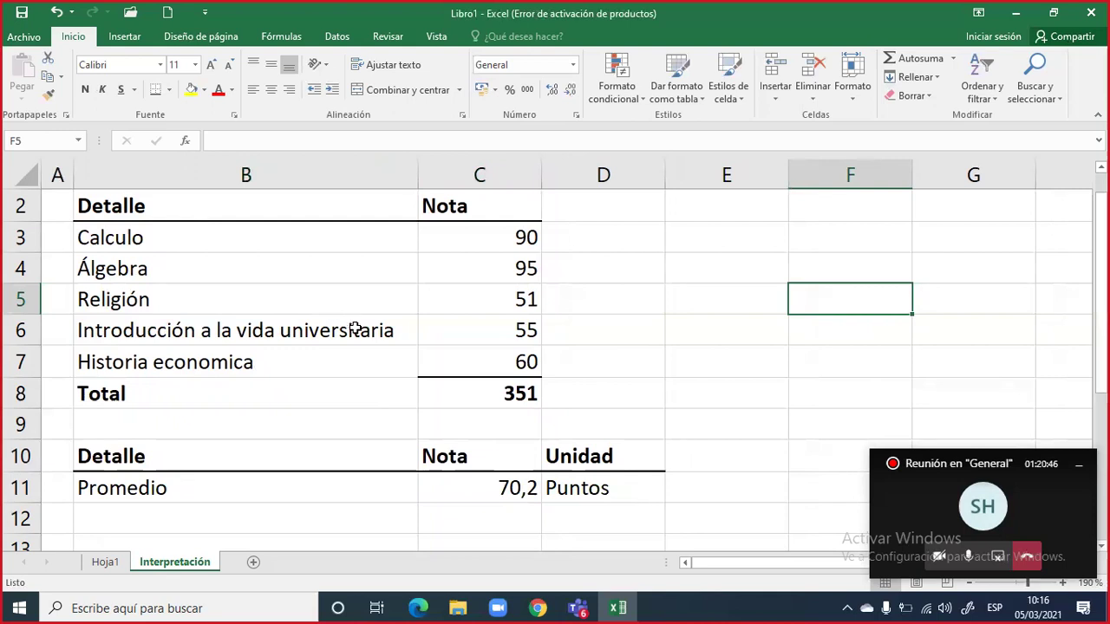
Insert the preset circle-area equation A = πr² as an equation object on the worksheet
click(415, 490)
drag(420, 491, 682, 489)
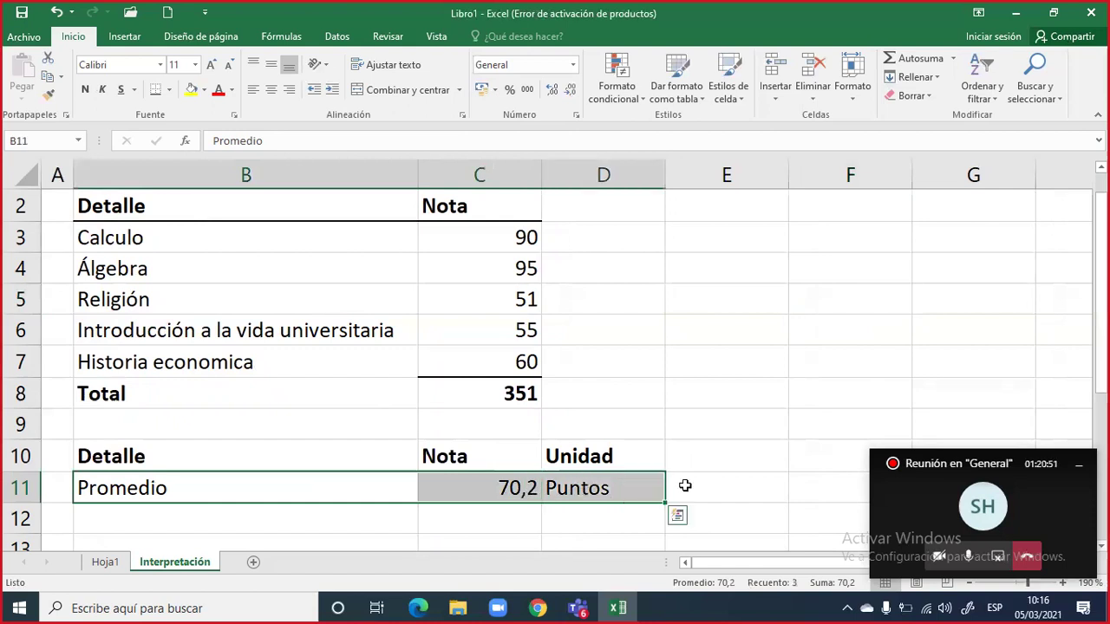
click(685, 487)
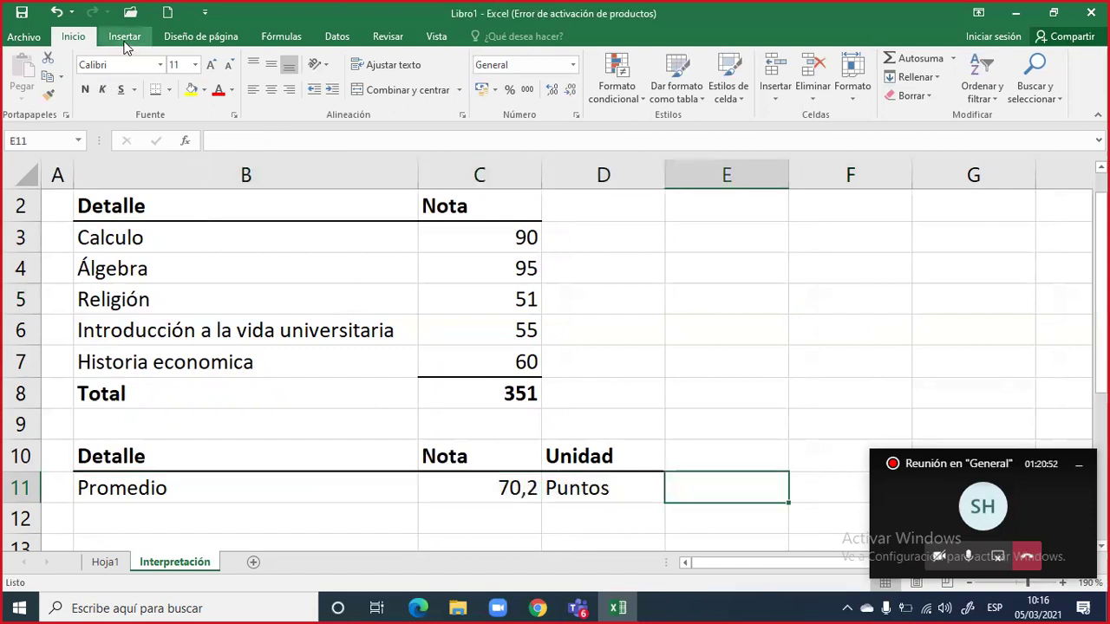
click(125, 40)
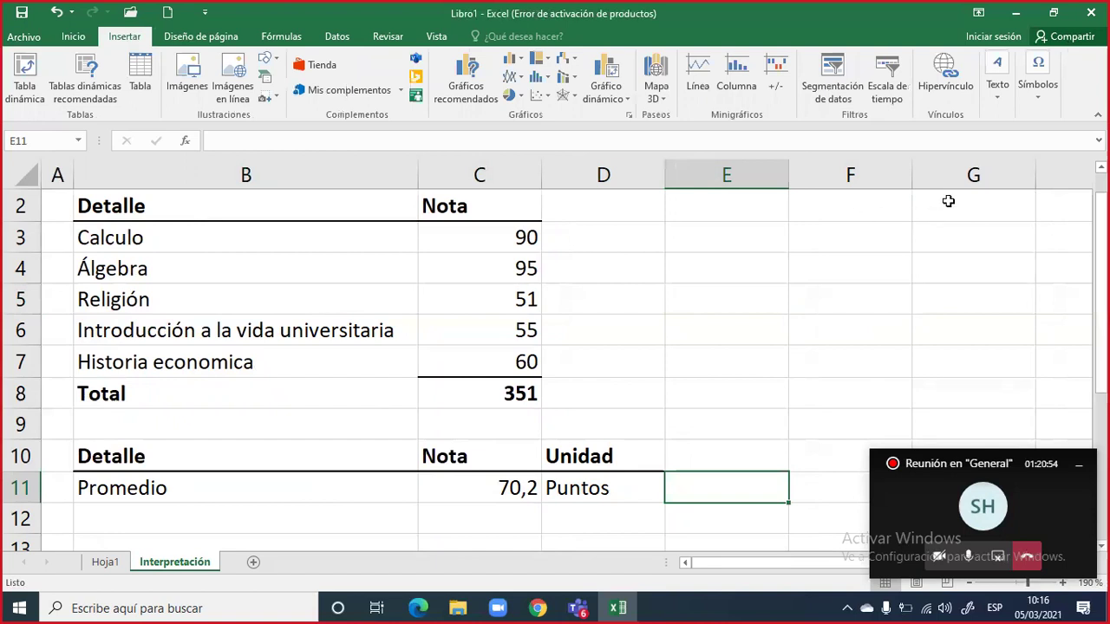
click(1028, 108)
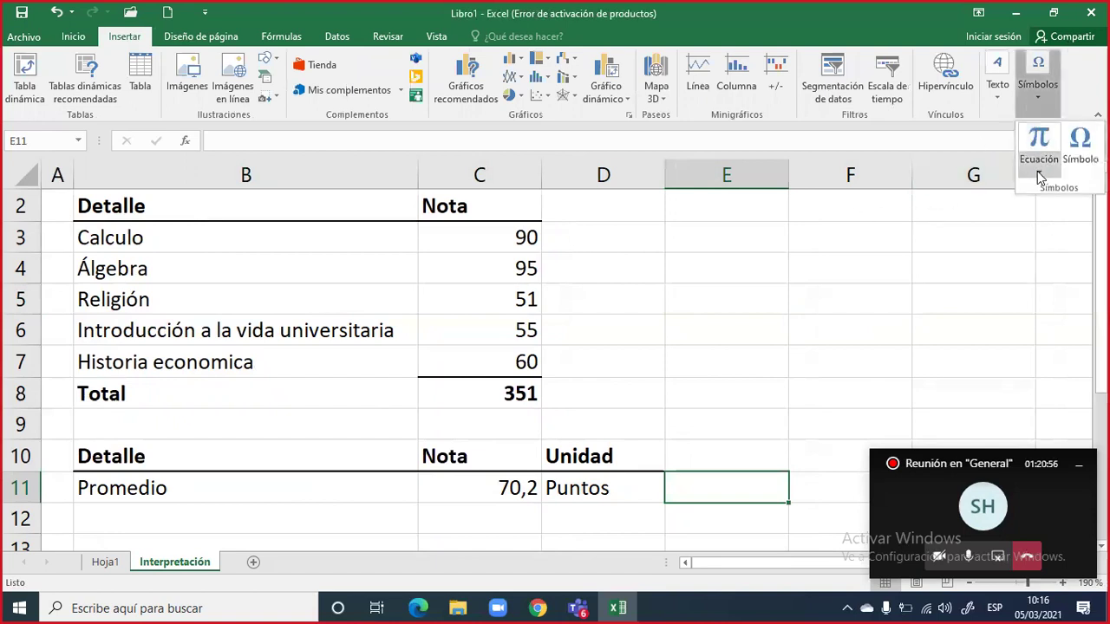
click(1035, 175)
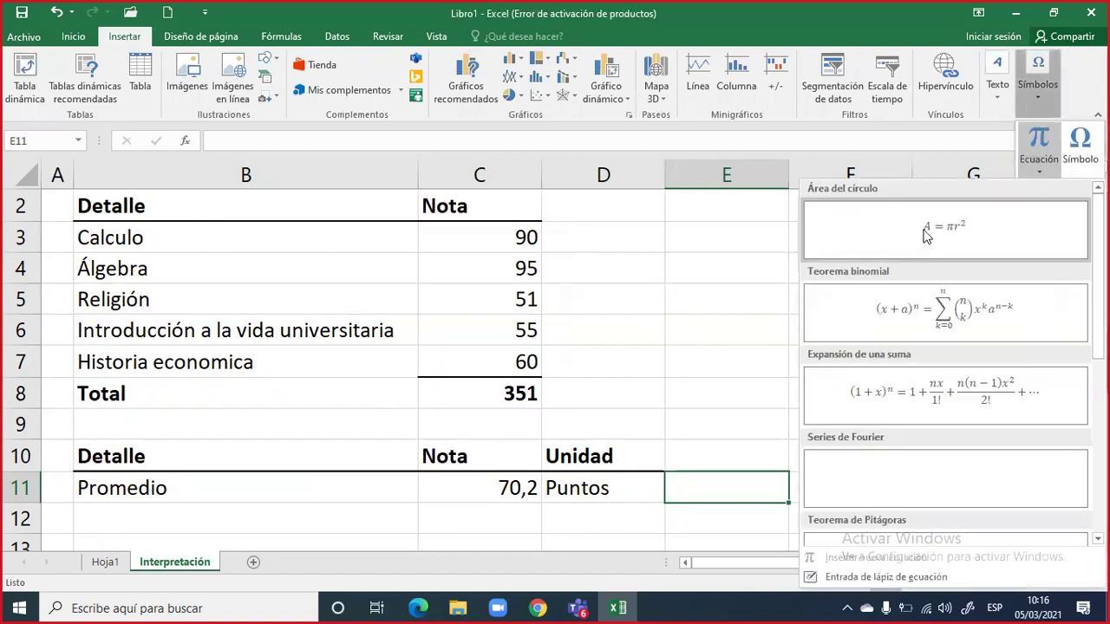
key(Escape)
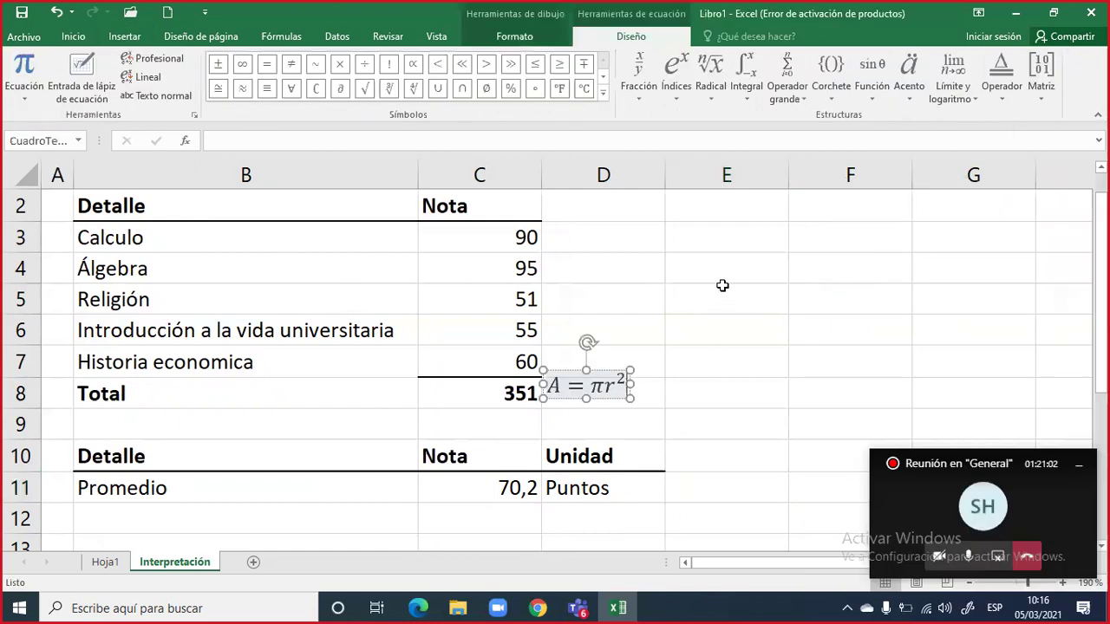
Clear the whole content of the inserted circle-area equation, keeping the empty equation object
key(BackSpace)
key(BackSpace)
key(BackSpace)
key(BackSpace)
key(BackSpace)
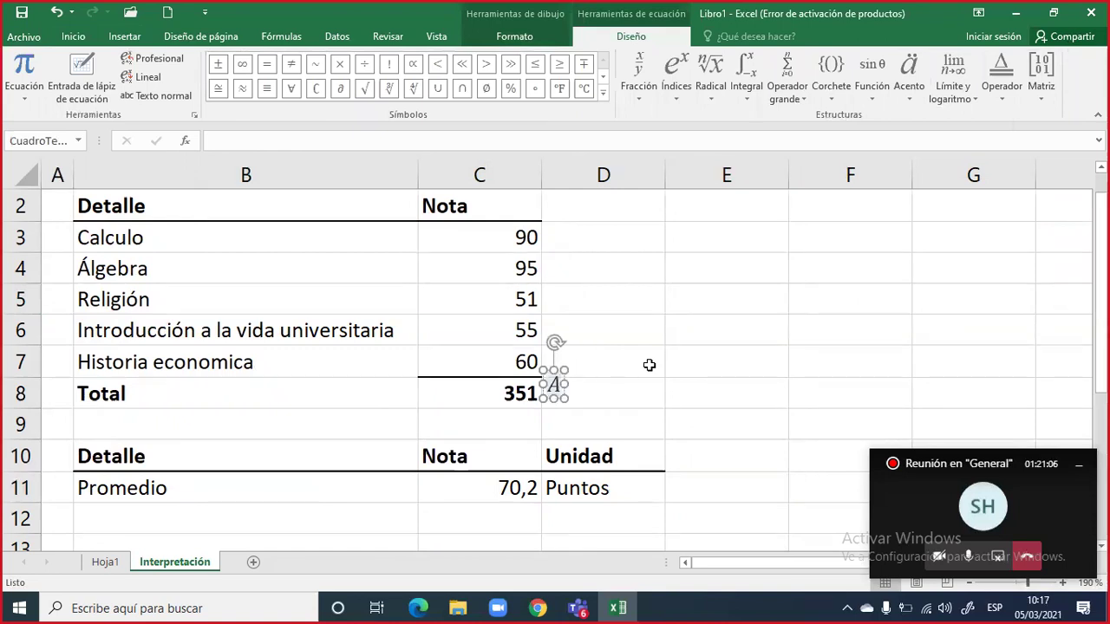
key(BackSpace)
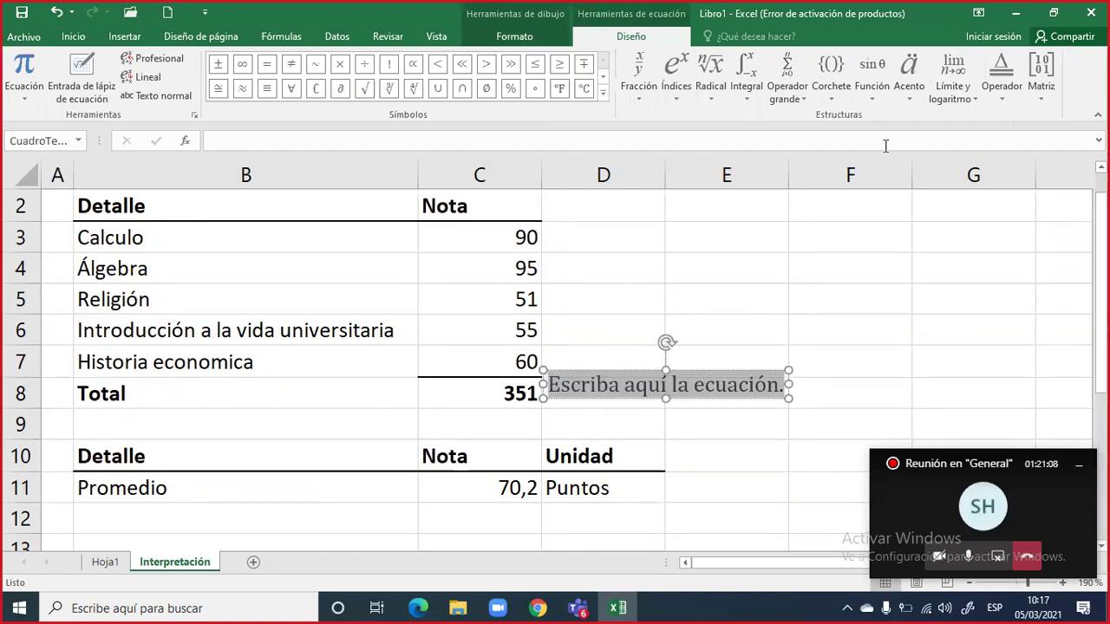
Begin the equation with an X under a bar accent followed by an equals sign
click(913, 100)
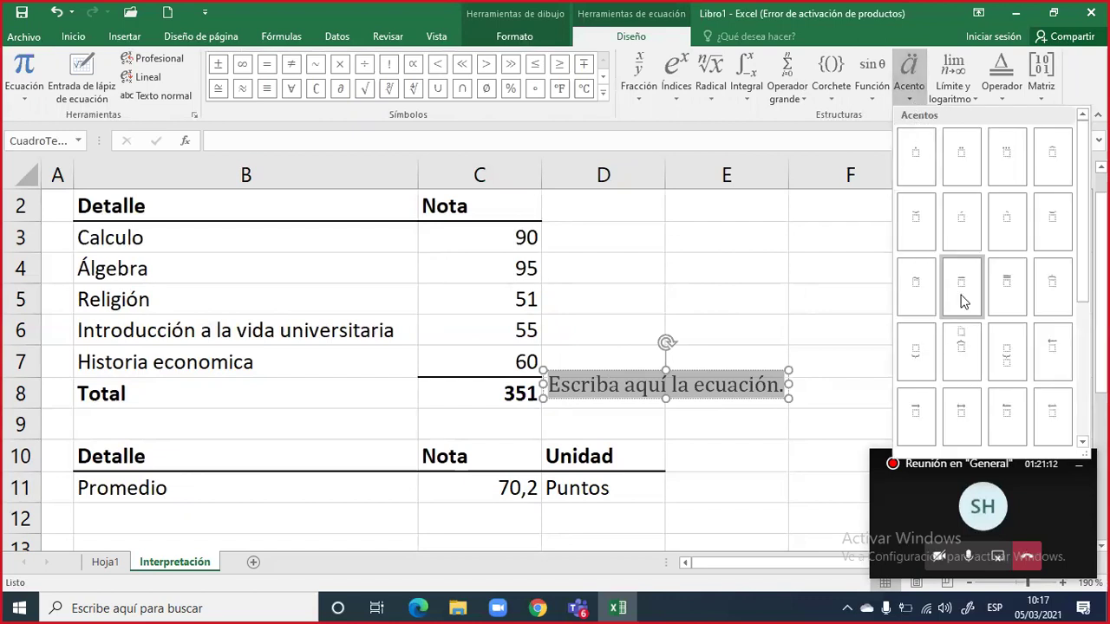
click(670, 394)
key(BackSpace)
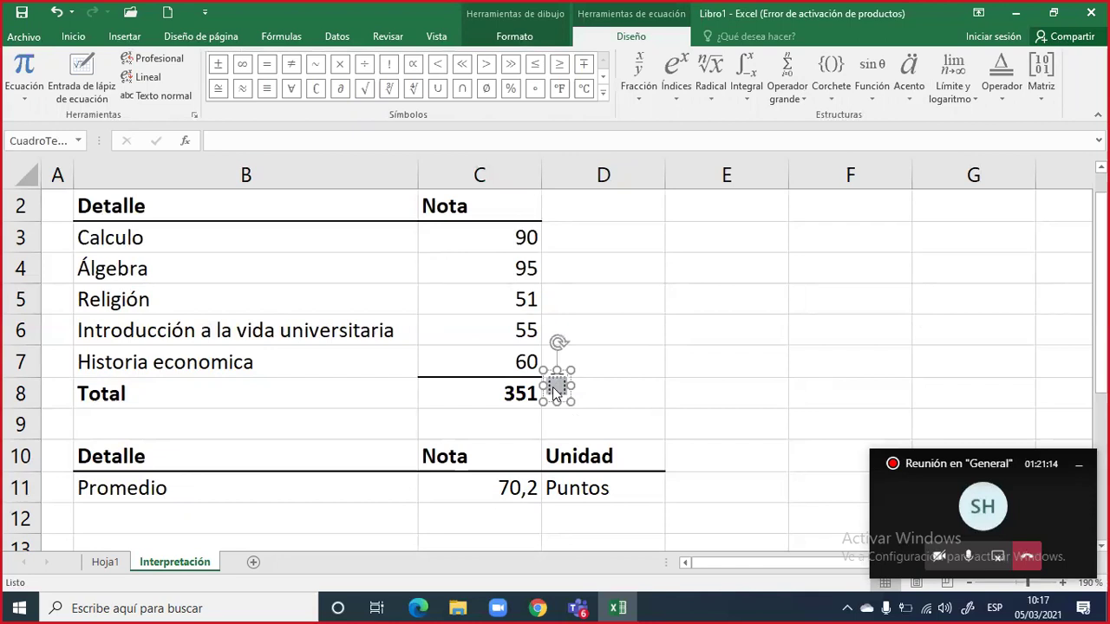
click(552, 387)
text(X̄=)
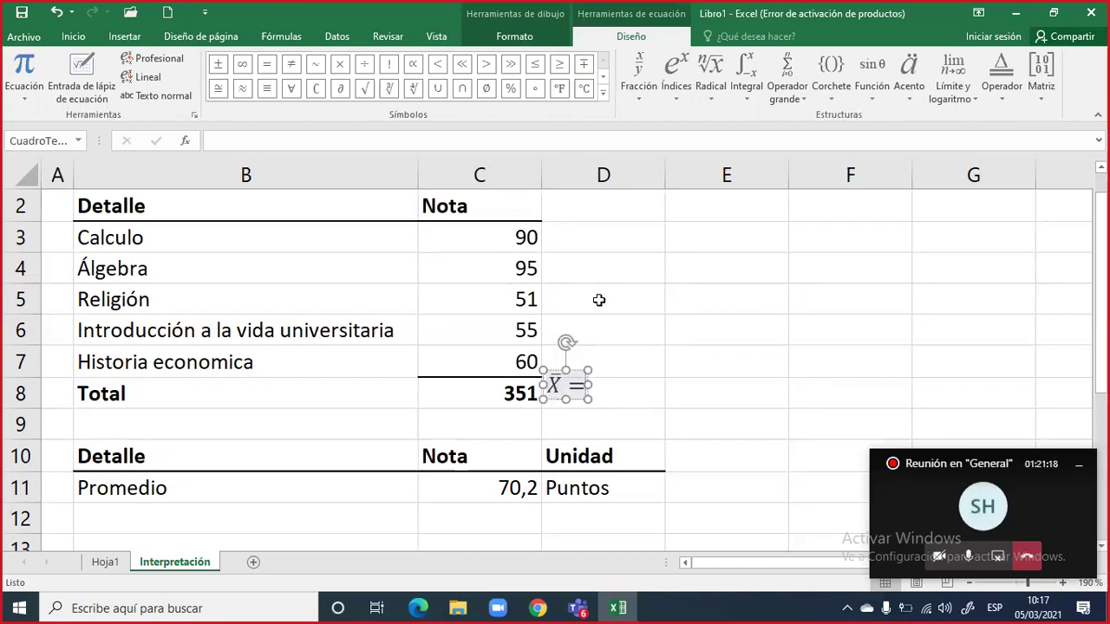
click(790, 65)
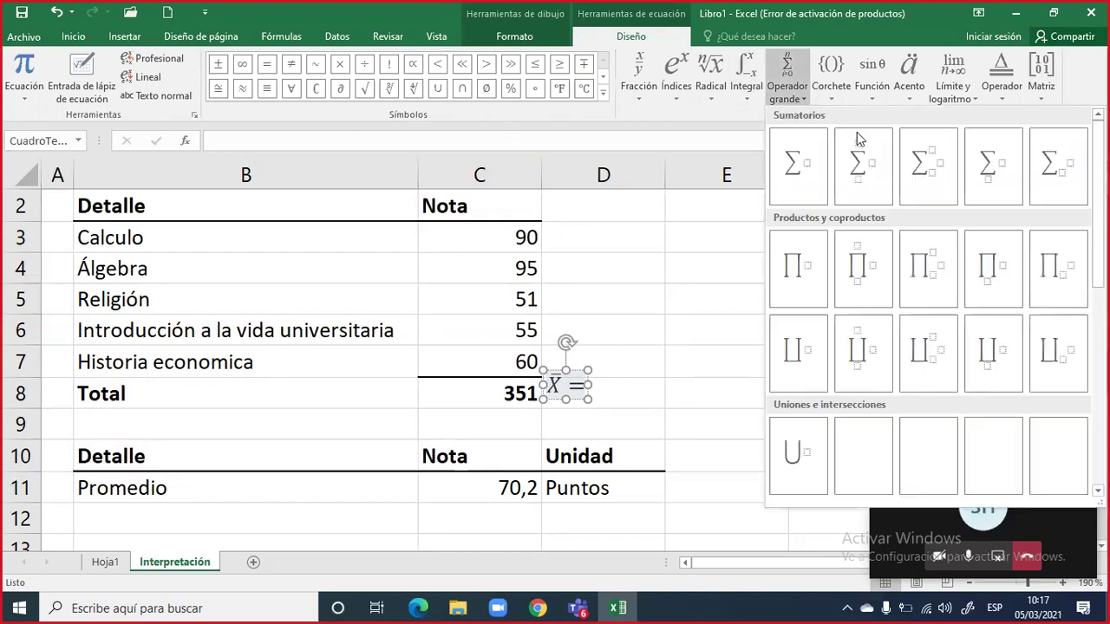
click(863, 168)
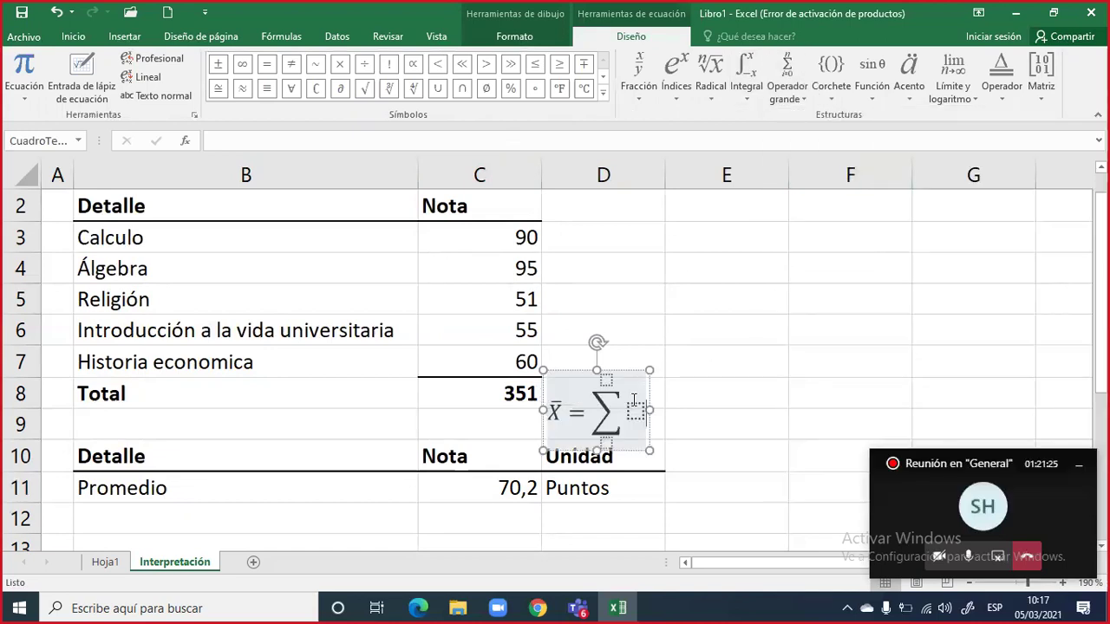
key(ctrl+z)
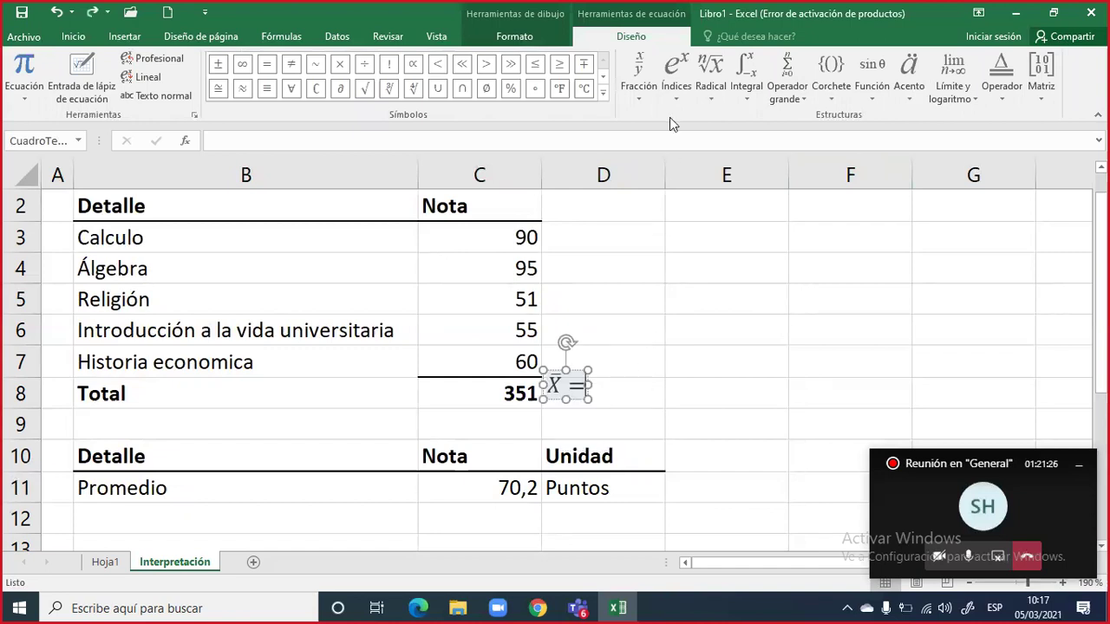
Add a stacked fraction after the equals sign, with a summation that has lower and upper limits in its numerator
click(651, 57)
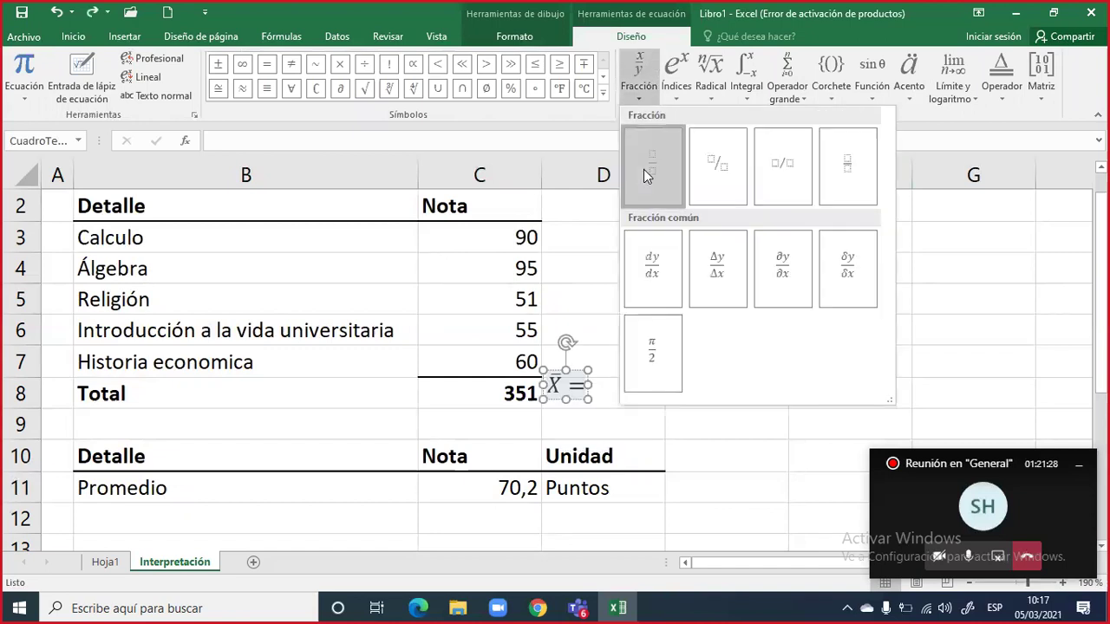
click(644, 171)
click(607, 386)
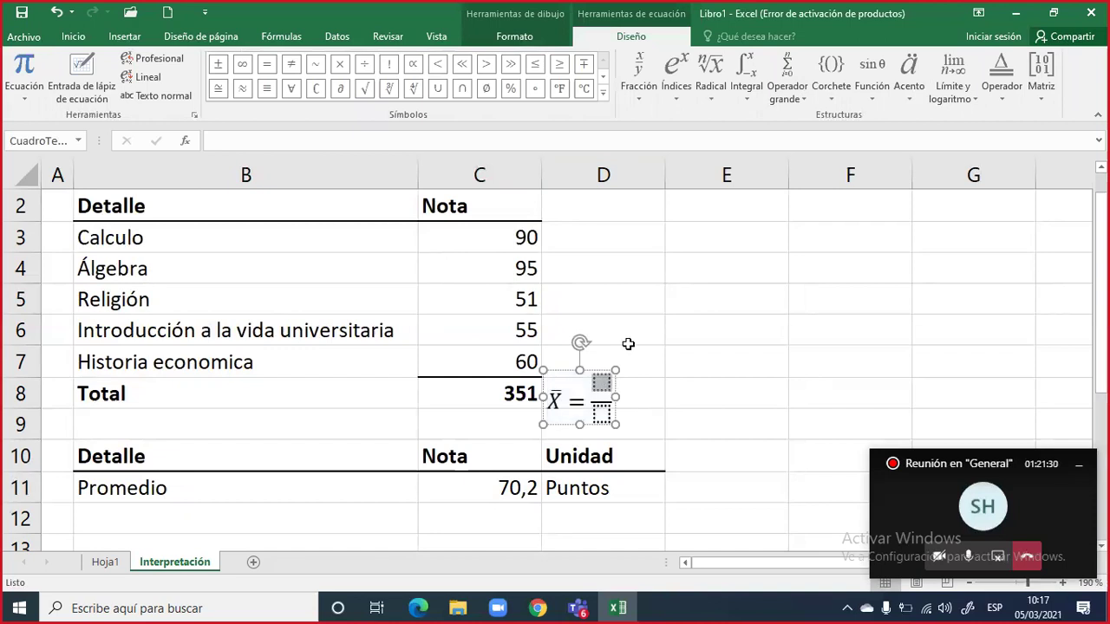
click(783, 61)
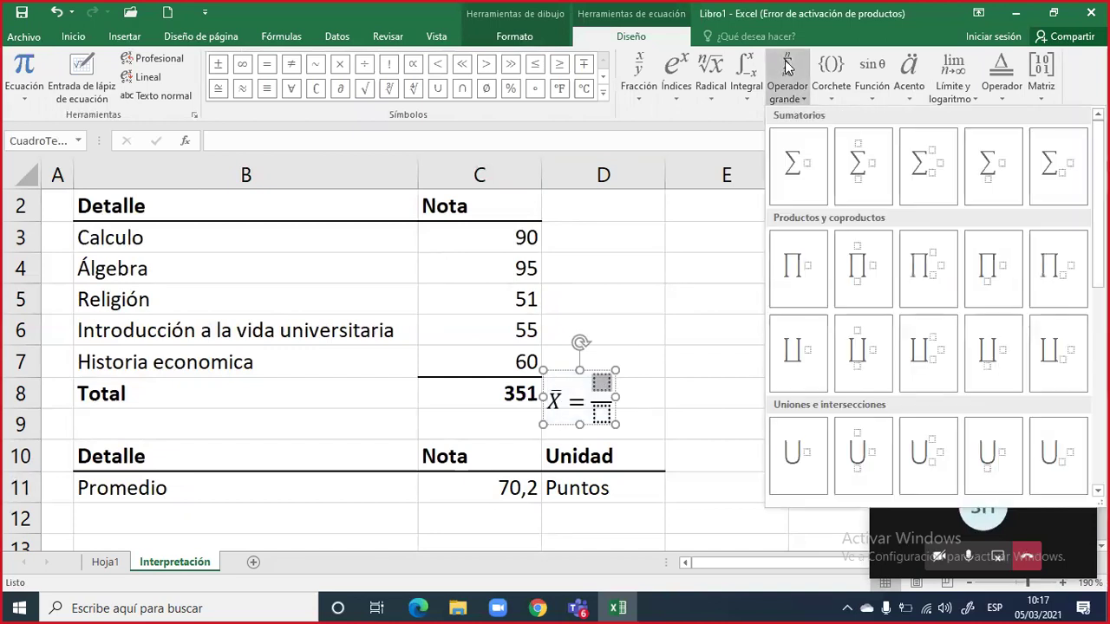
click(843, 186)
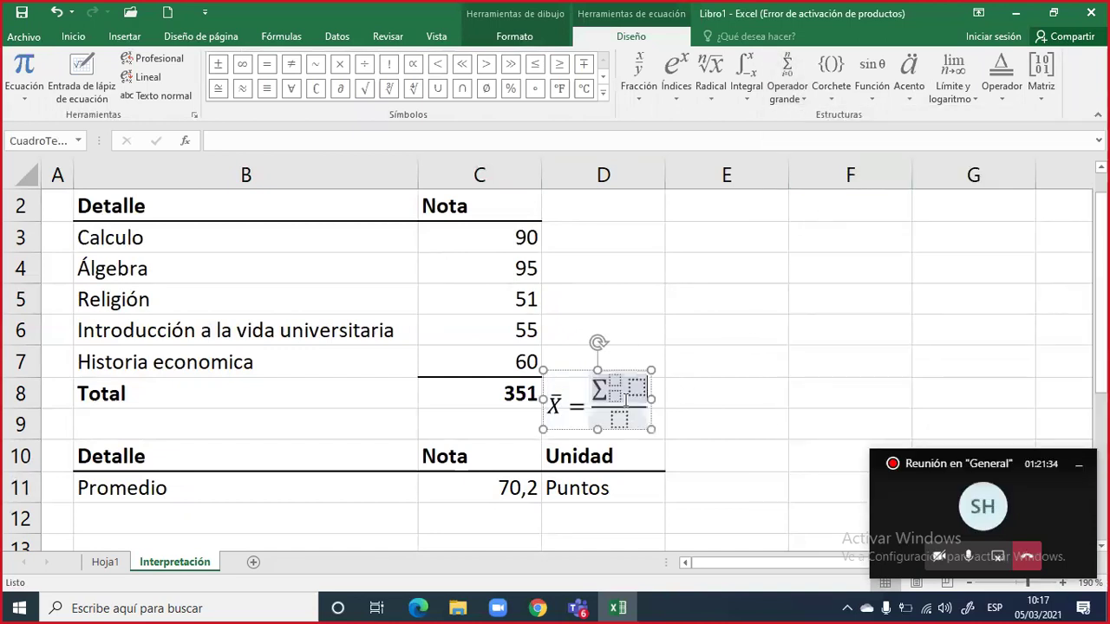
Set the summation's lower limit to i=1 and its upper limit to n
click(616, 397)
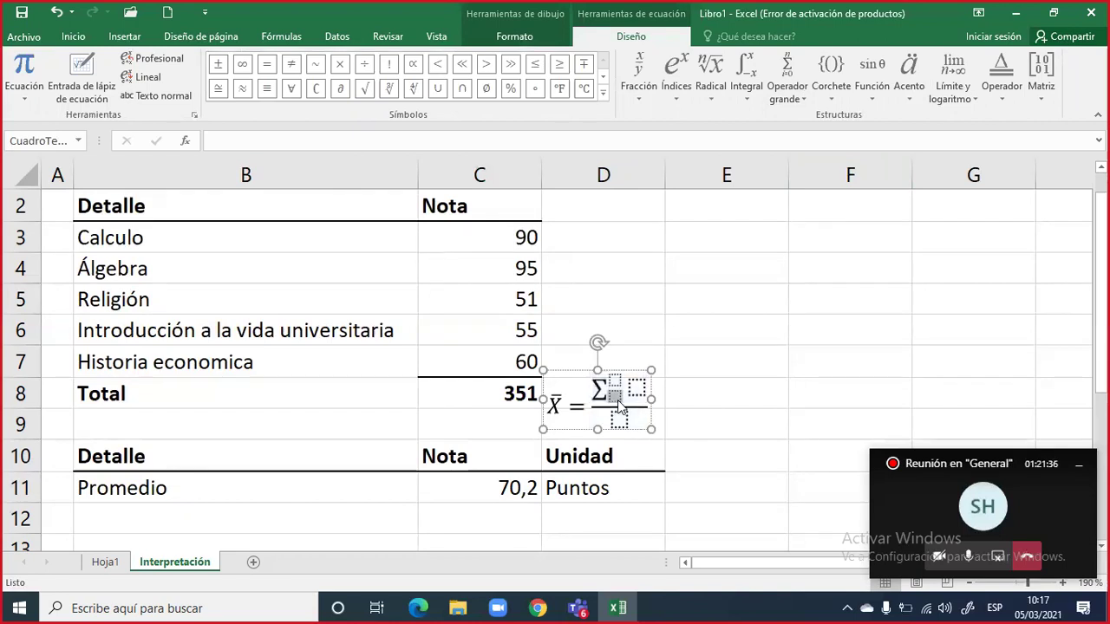
text(i=)
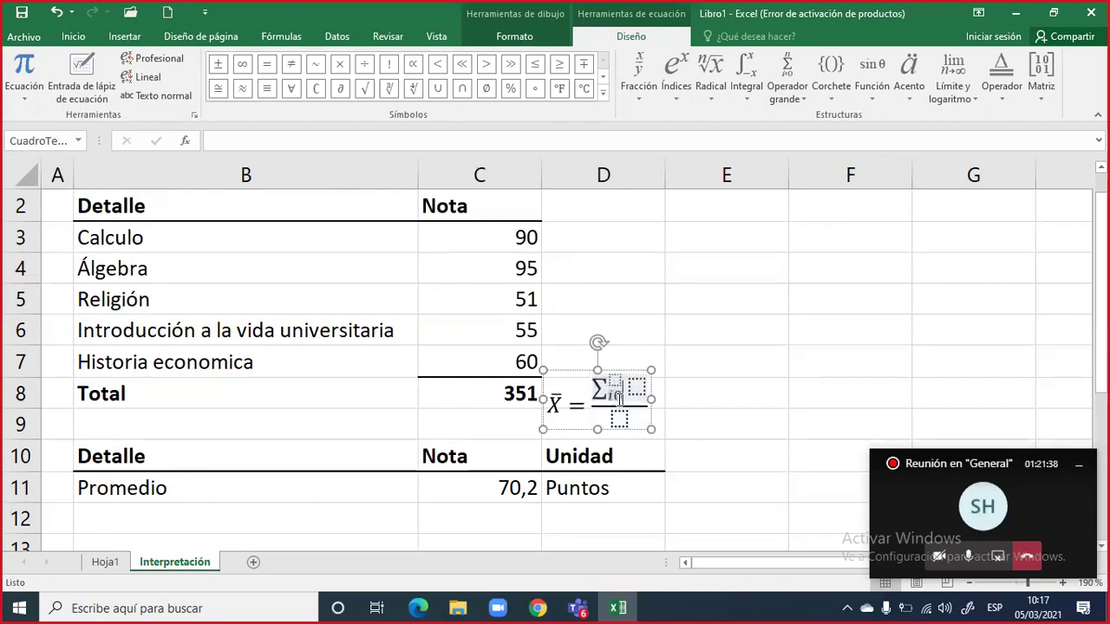
text(1)
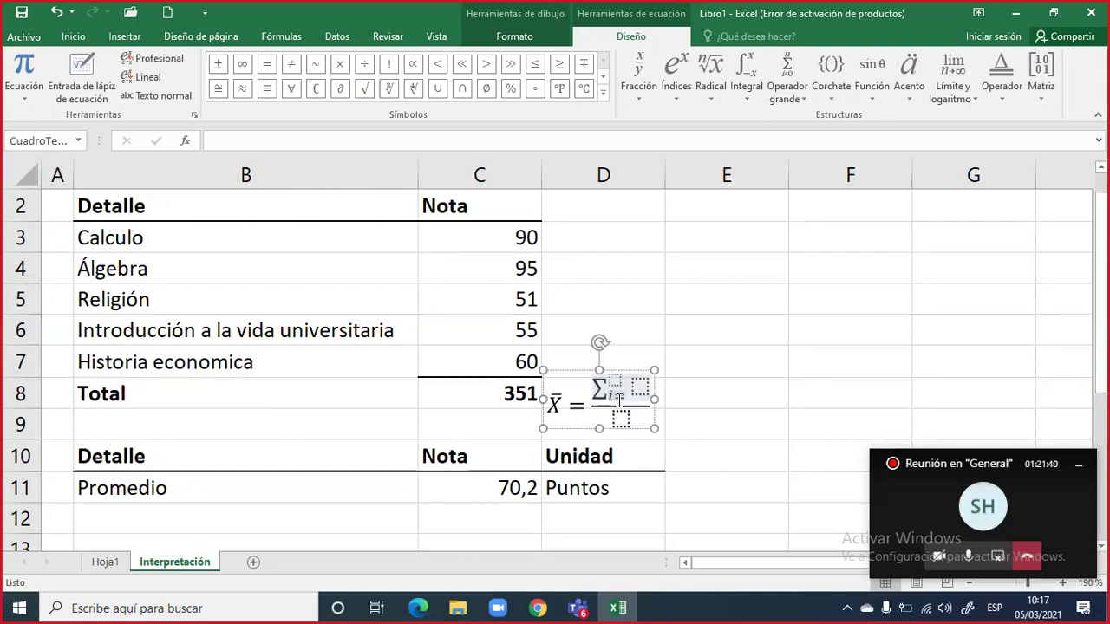
key(Right)
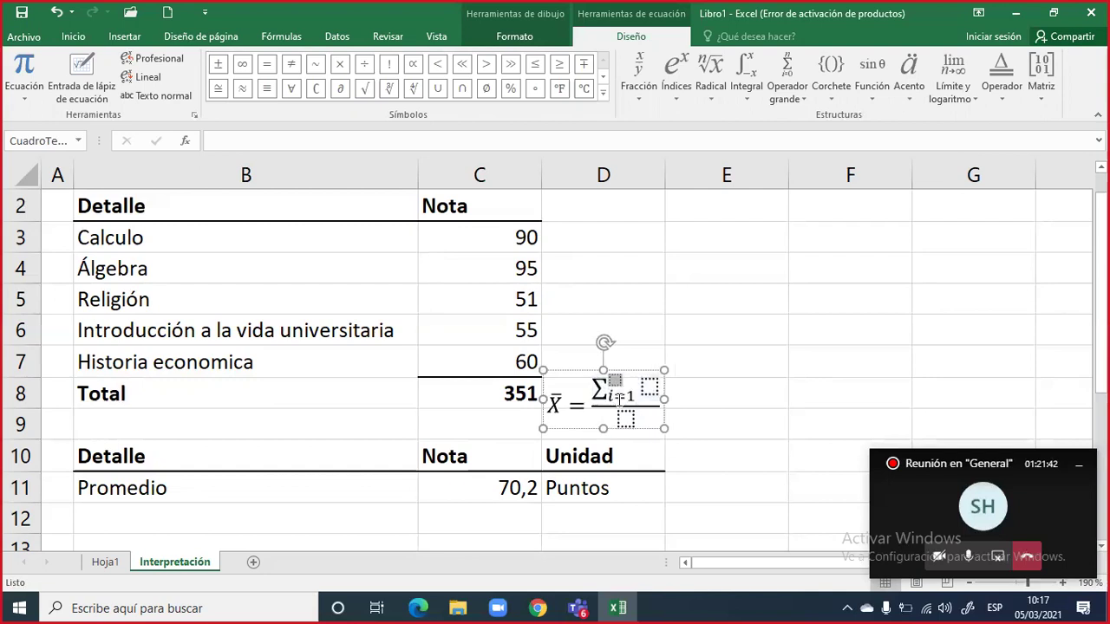
text(n)
key(Right)
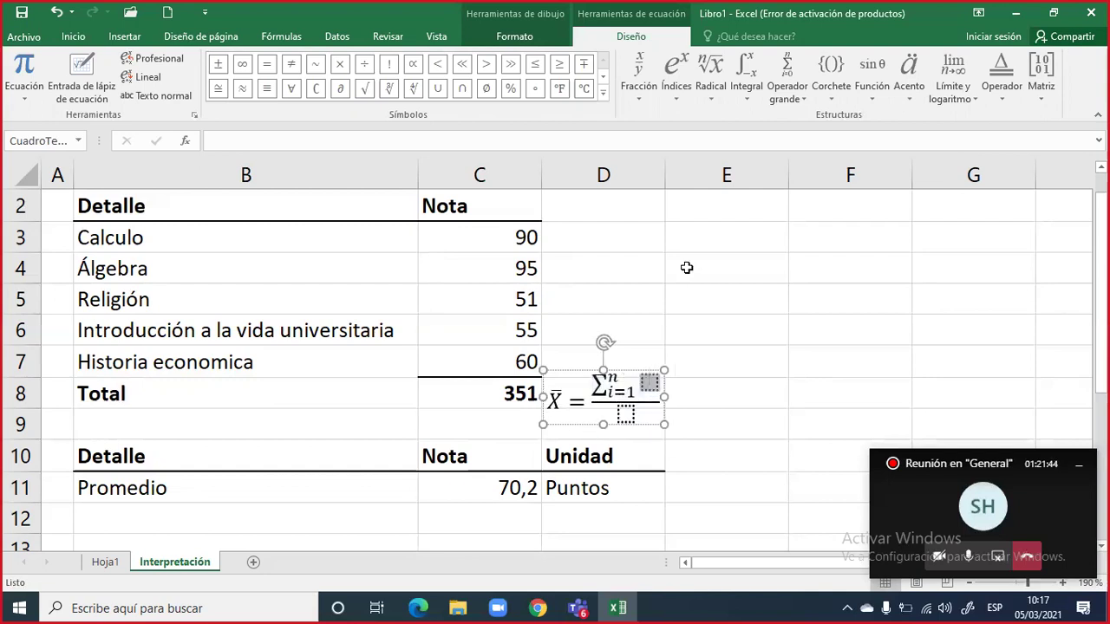
Fill the summation's term with a subscript structure reading X with subscript i
click(671, 64)
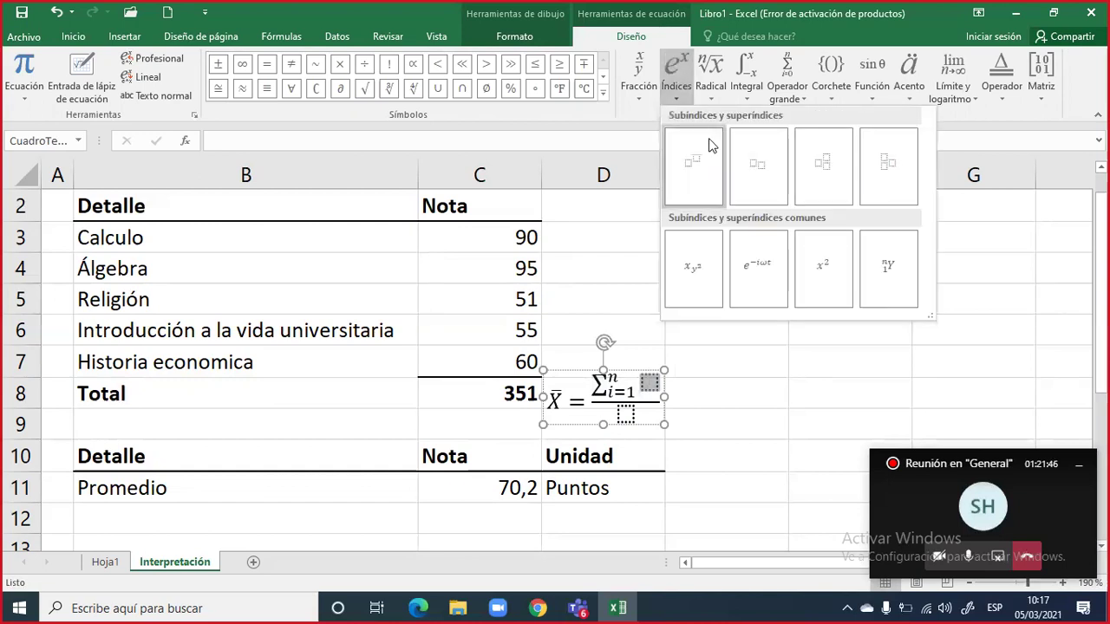
click(756, 166)
click(652, 384)
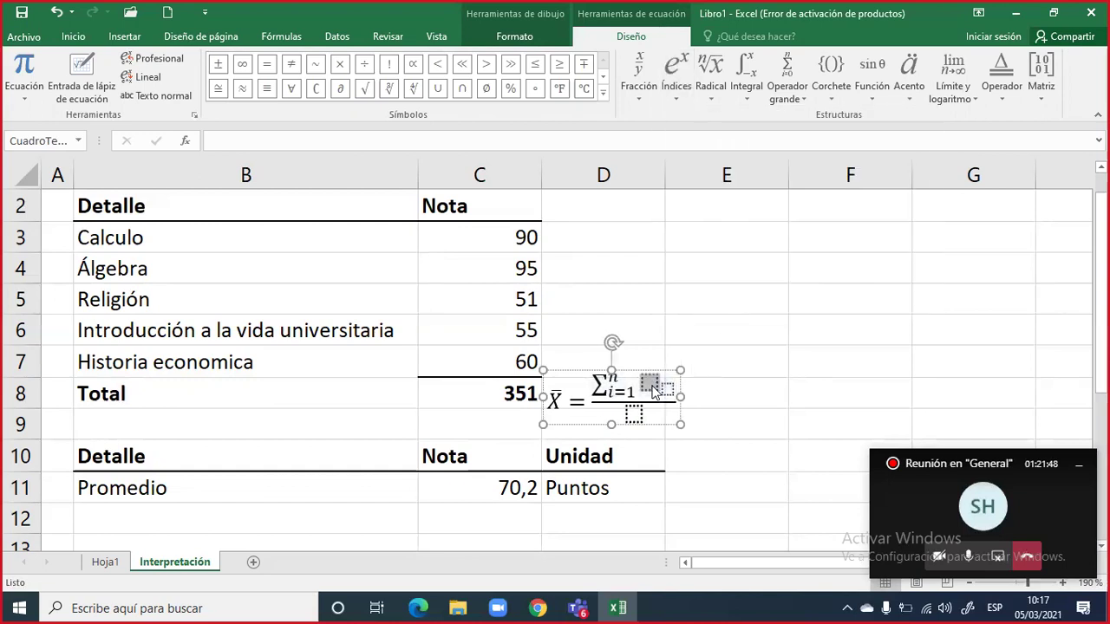
text(X)
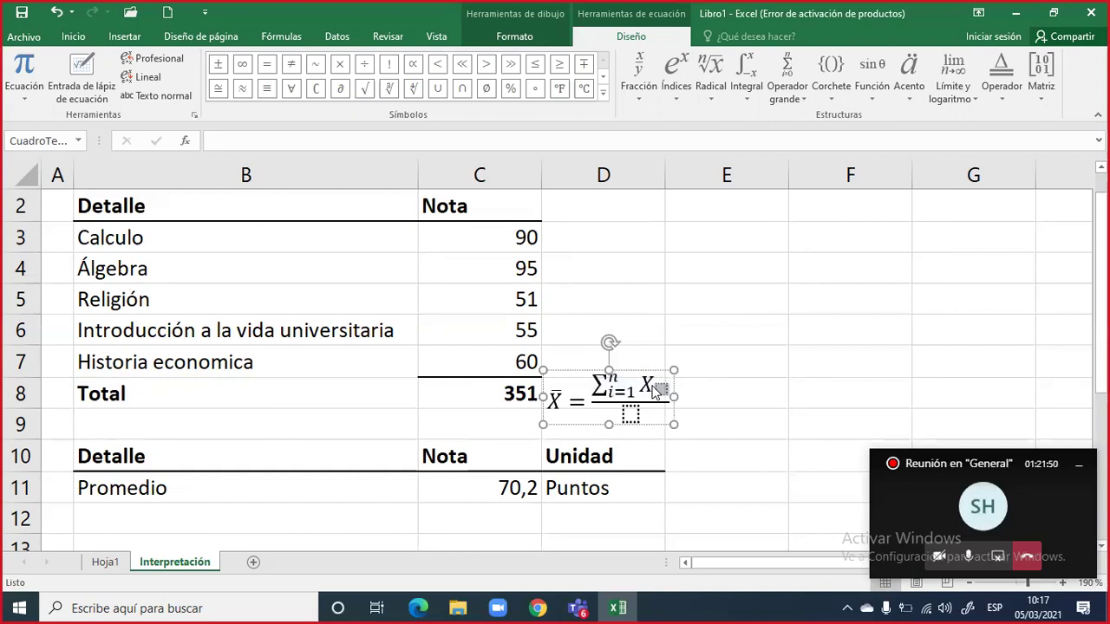
text(i)
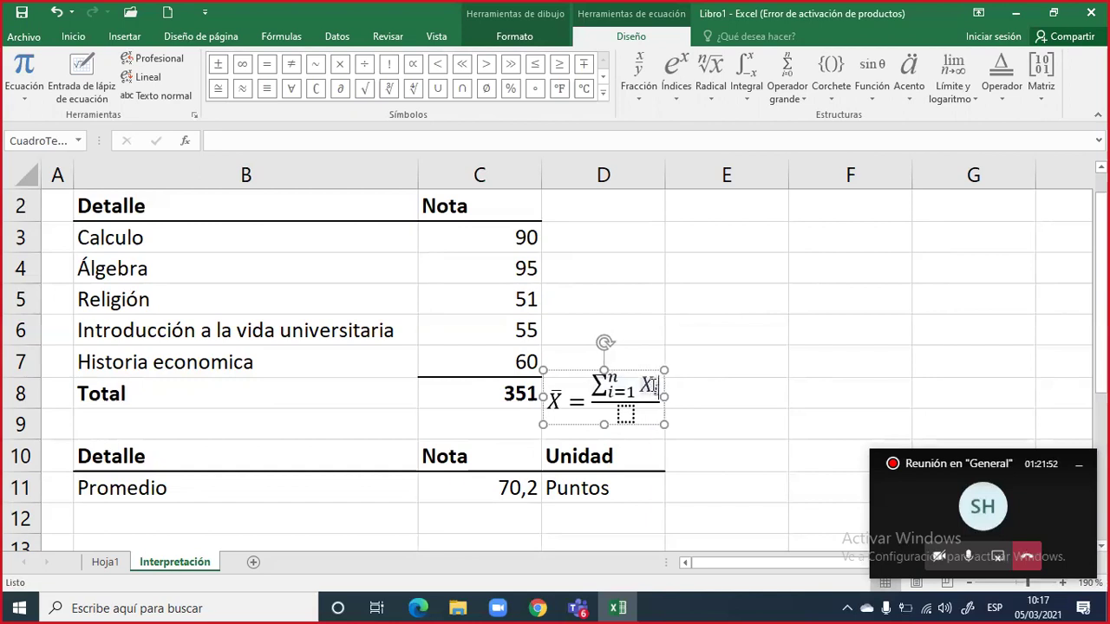
Enter n as the fraction's denominator and move the finished equation beside the Promedio row, next to Puntos
key(Right)
key(Right)
text(n)
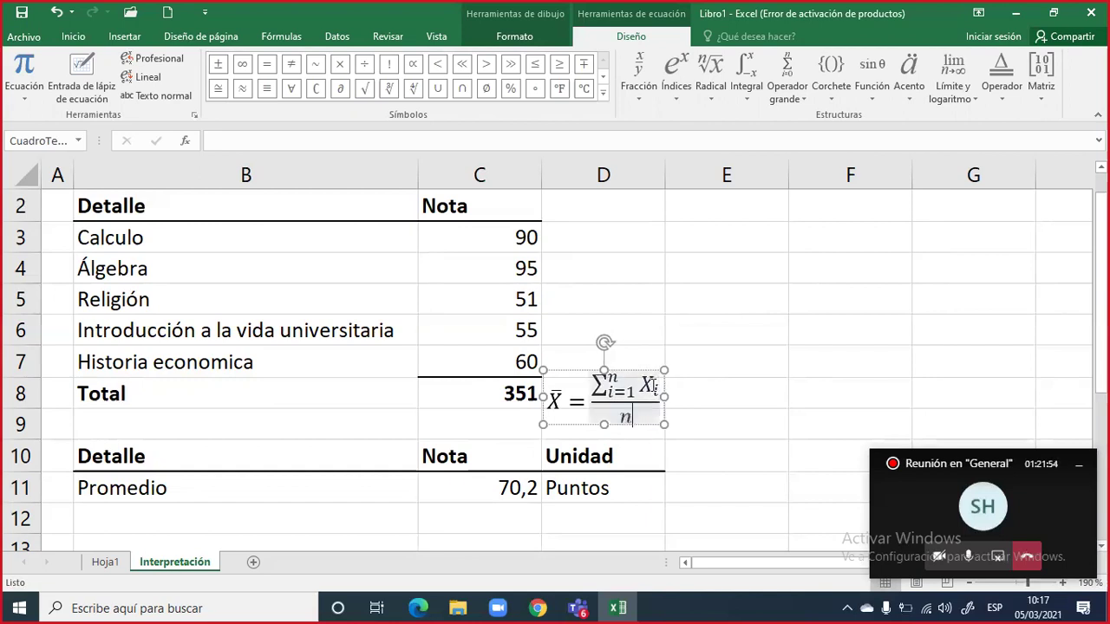
drag(662, 427, 764, 527)
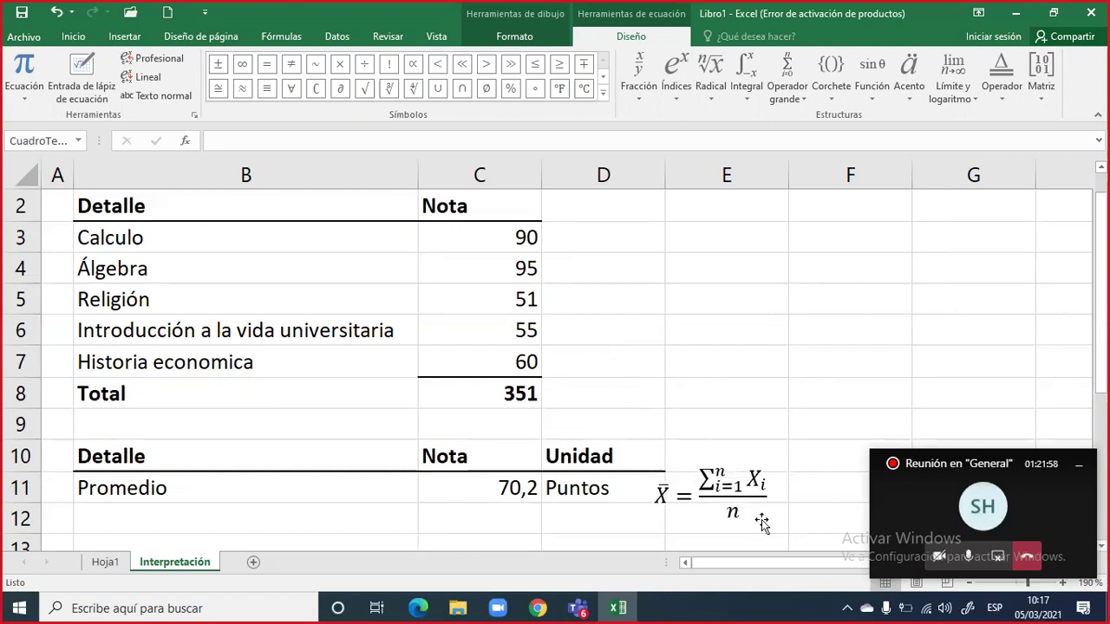
click(68, 533)
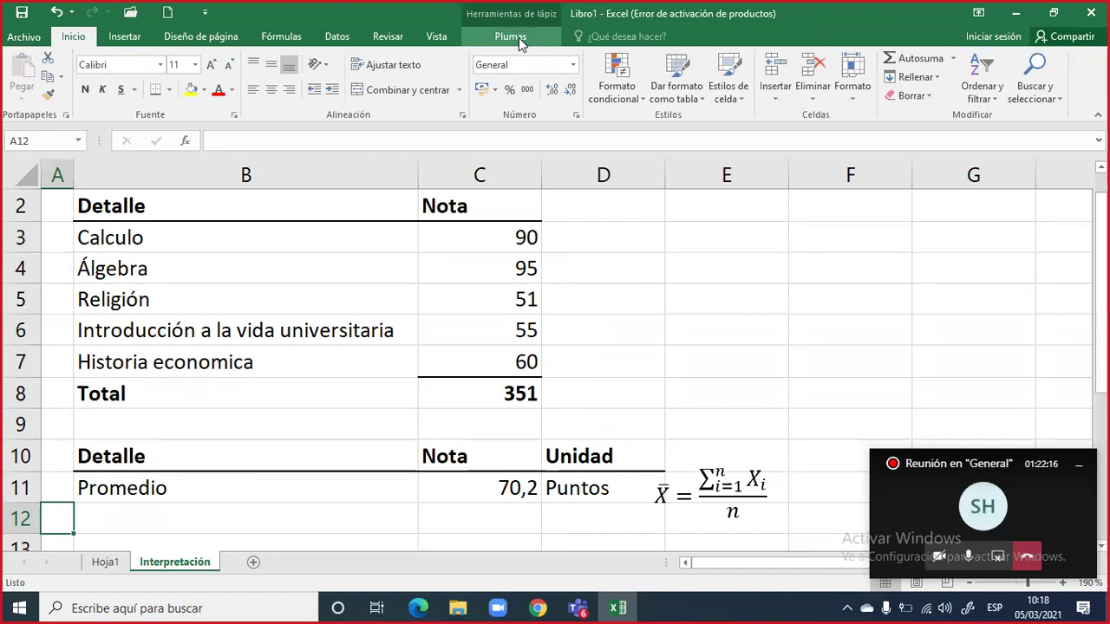
Activate the thin black pen for freehand ink drawing on the worksheet, keeping the ribbon commands displayed
click(518, 41)
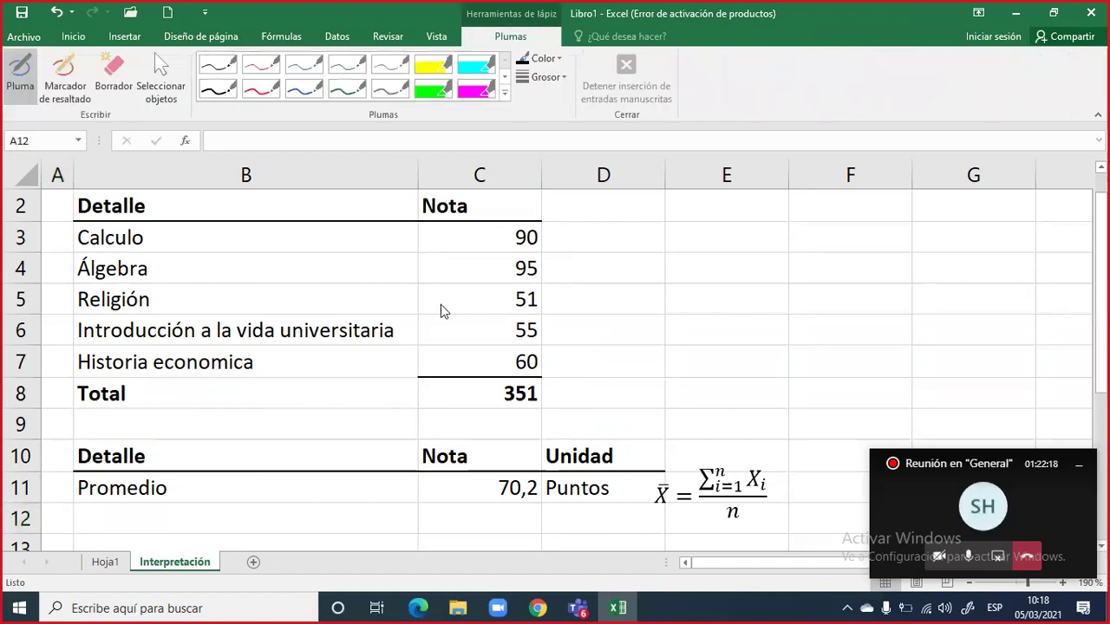
key(ctrl+F1)
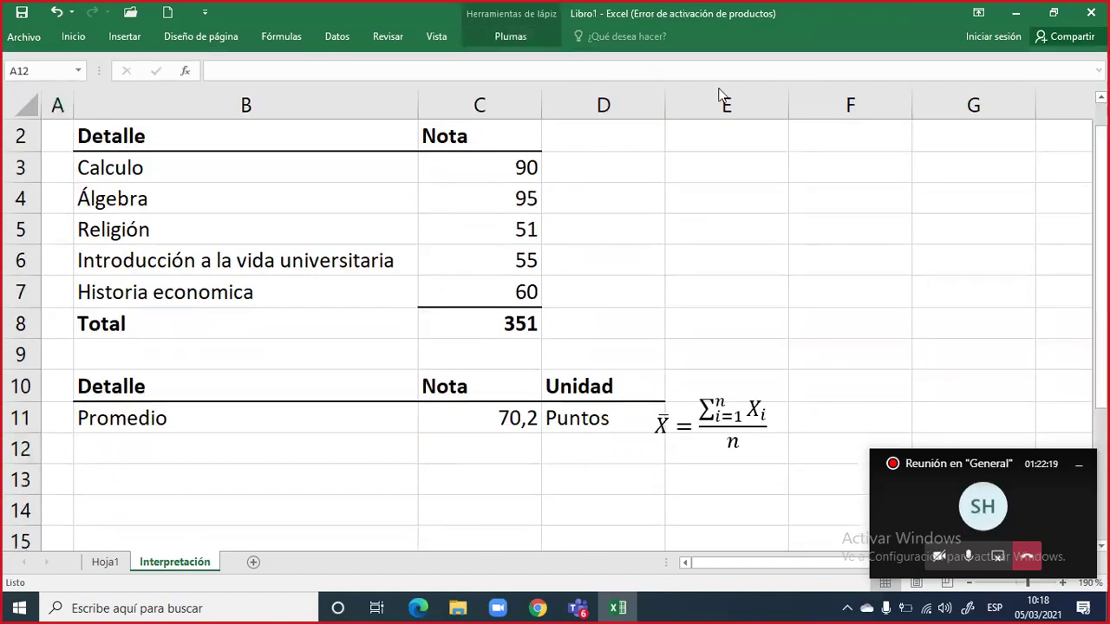
click(977, 14)
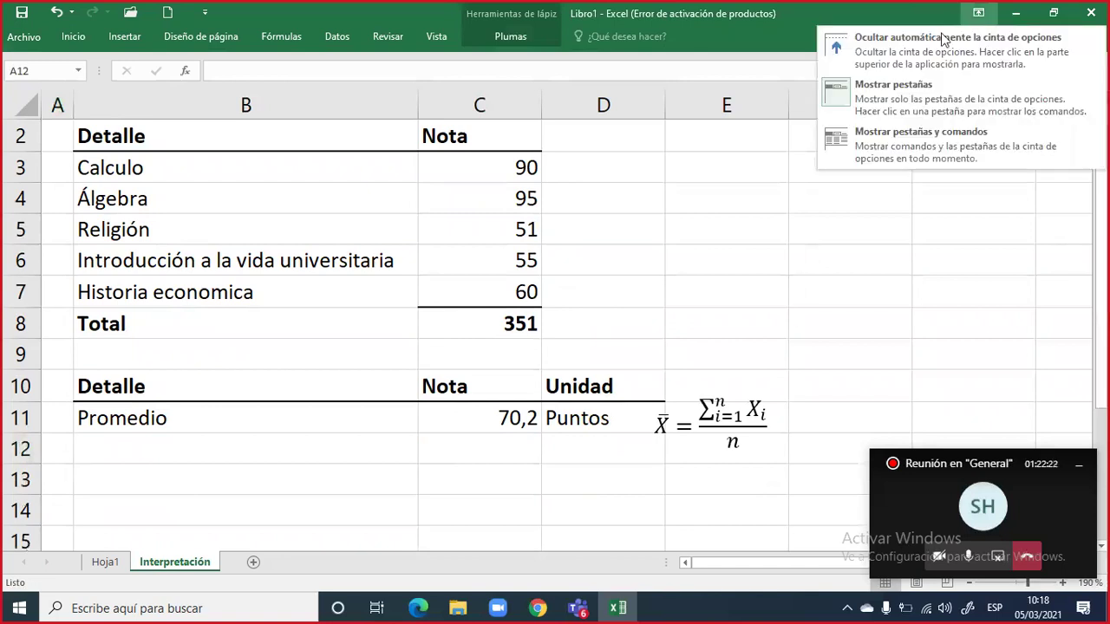
click(863, 141)
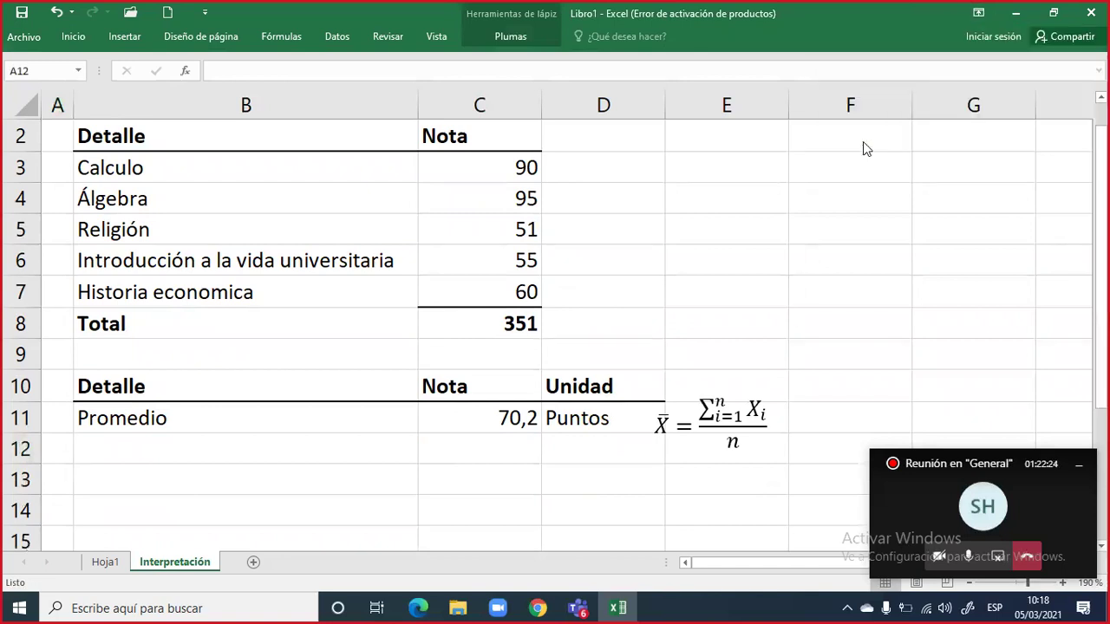
click(227, 66)
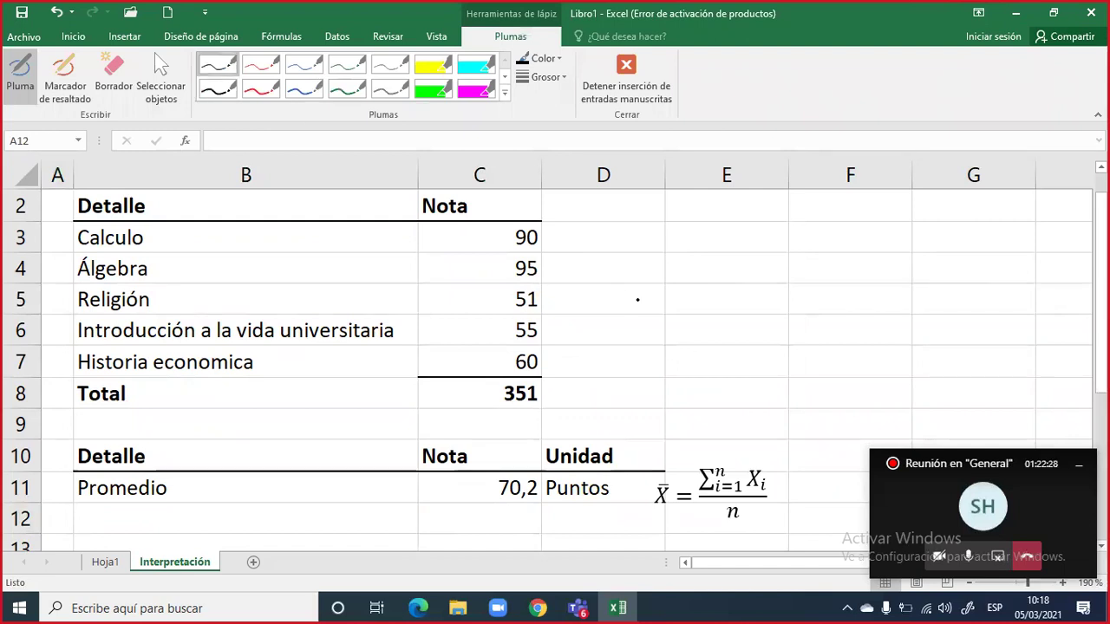
Handwrite the mean calculation X̄ = (90+95+51+55+60)/5 in ink on the empty cells beside the grades table
drag(617, 287, 638, 309)
mouse_move(635, 288)
mouse_down()
mouse_move(616, 309)
mouse_move(635, 284)
mouse_move(782, 302)
mouse_move(859, 297)
mouse_up()
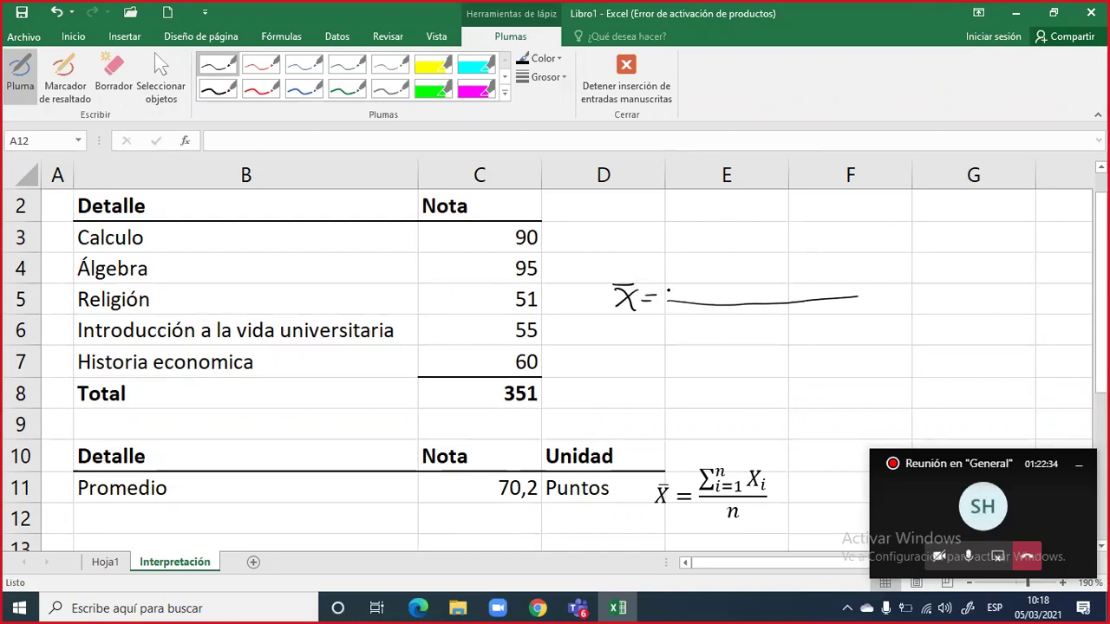
mouse_move(692, 274)
mouse_down()
mouse_move(684, 290)
mouse_move(699, 277)
mouse_move(726, 285)
mouse_up()
drag(740, 279, 738, 295)
mouse_move(765, 280)
mouse_down()
mouse_move(754, 293)
mouse_move(791, 293)
mouse_up()
drag(808, 279, 807, 293)
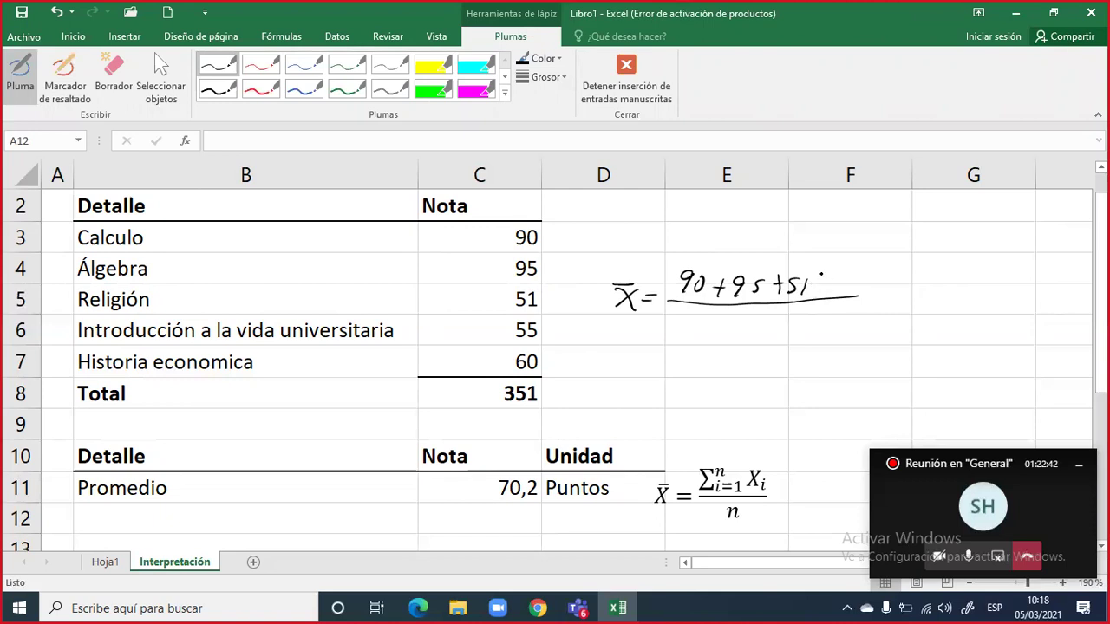
mouse_move(822, 274)
mouse_down()
mouse_move(821, 293)
mouse_move(845, 292)
mouse_up()
mouse_move(866, 273)
mouse_down()
mouse_move(858, 293)
mouse_move(871, 283)
mouse_up()
drag(881, 274, 877, 290)
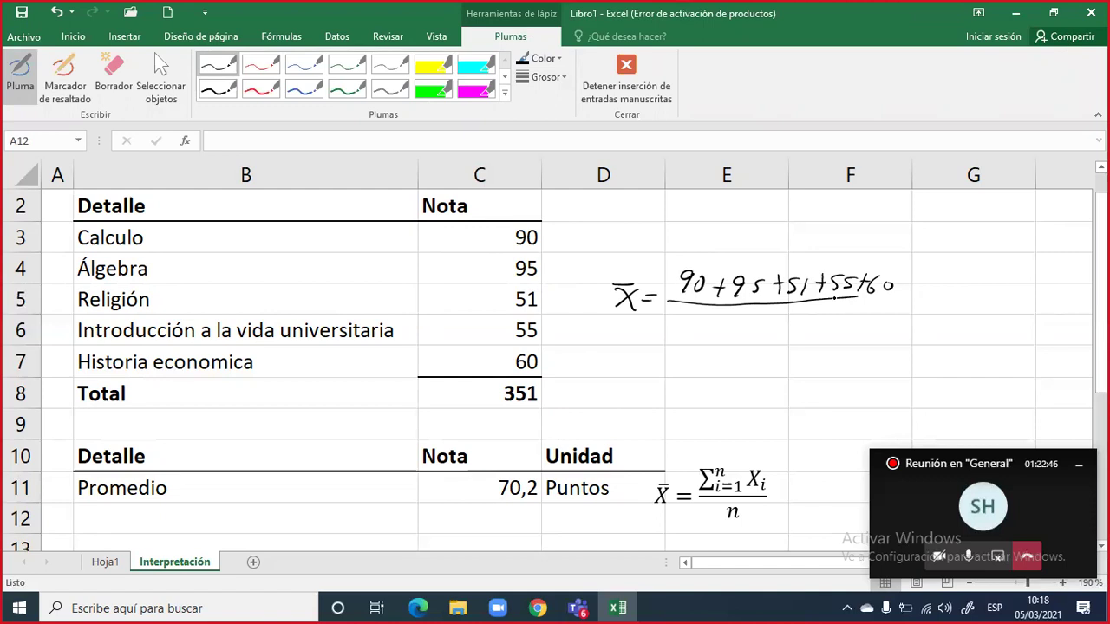
drag(781, 306, 775, 322)
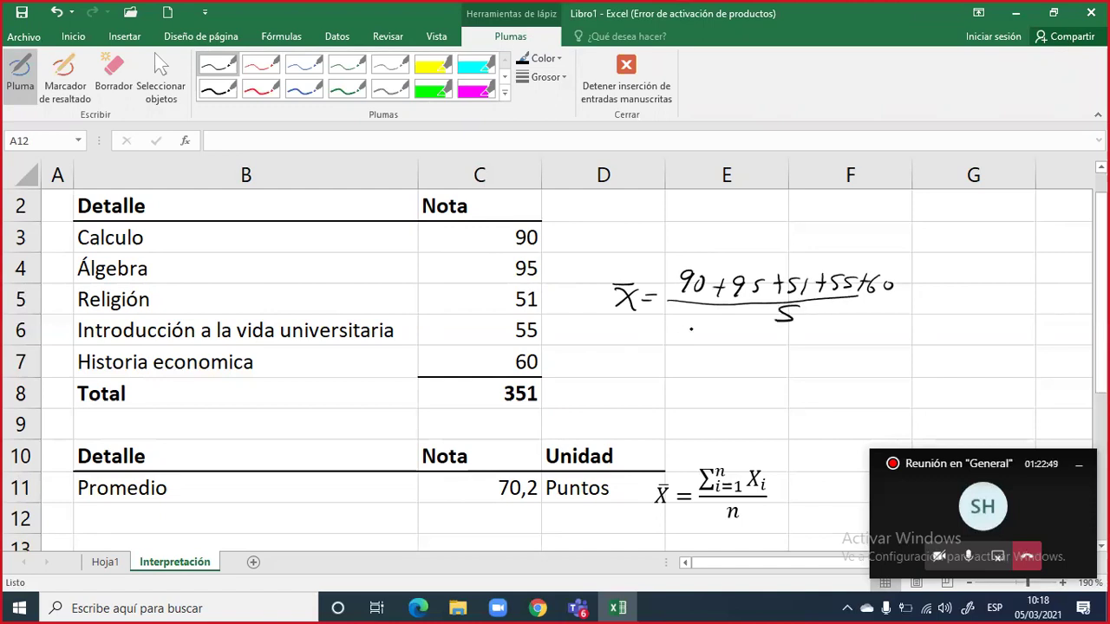
Draw an ink arrow from below the handwritten calculation to the average's value in the Promedio table
drag(548, 415, 691, 327)
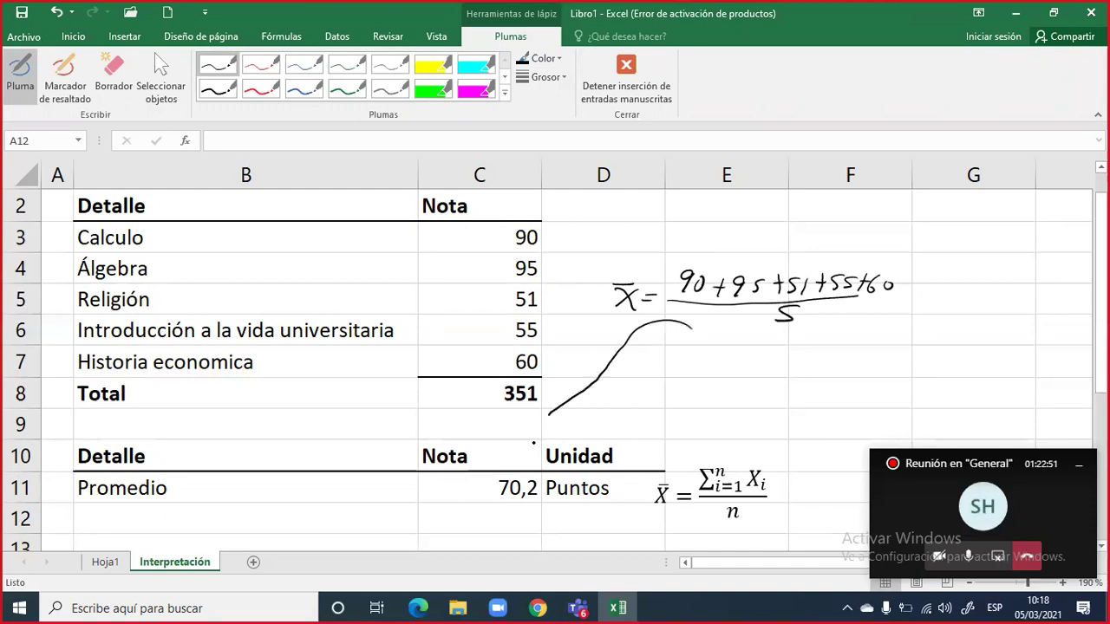
drag(546, 416, 544, 439)
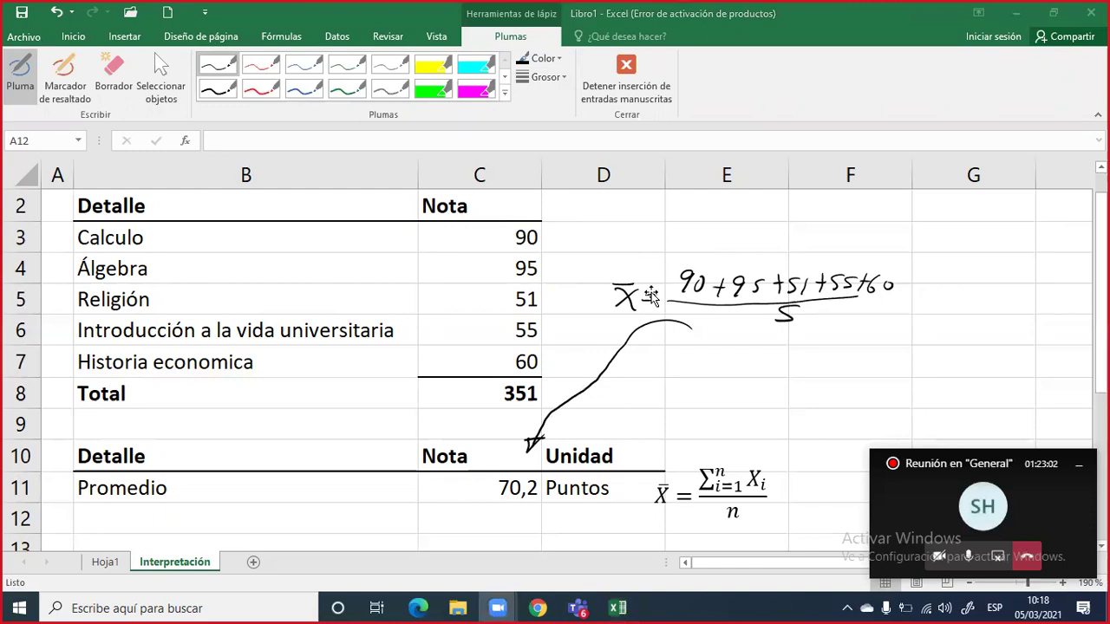
Stop inking and move the whole handwritten mean calculation, including its fraction line, to the empty area across columns F and G
key(Escape)
key(ctrl+z)
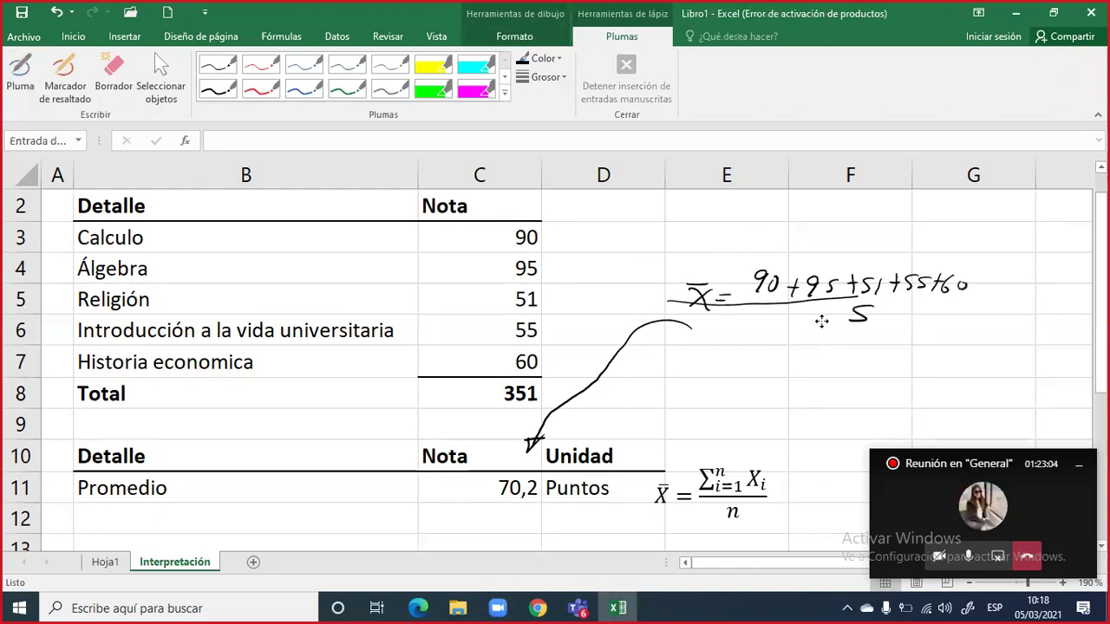
key(ctrl+z)
key(ctrl+y)
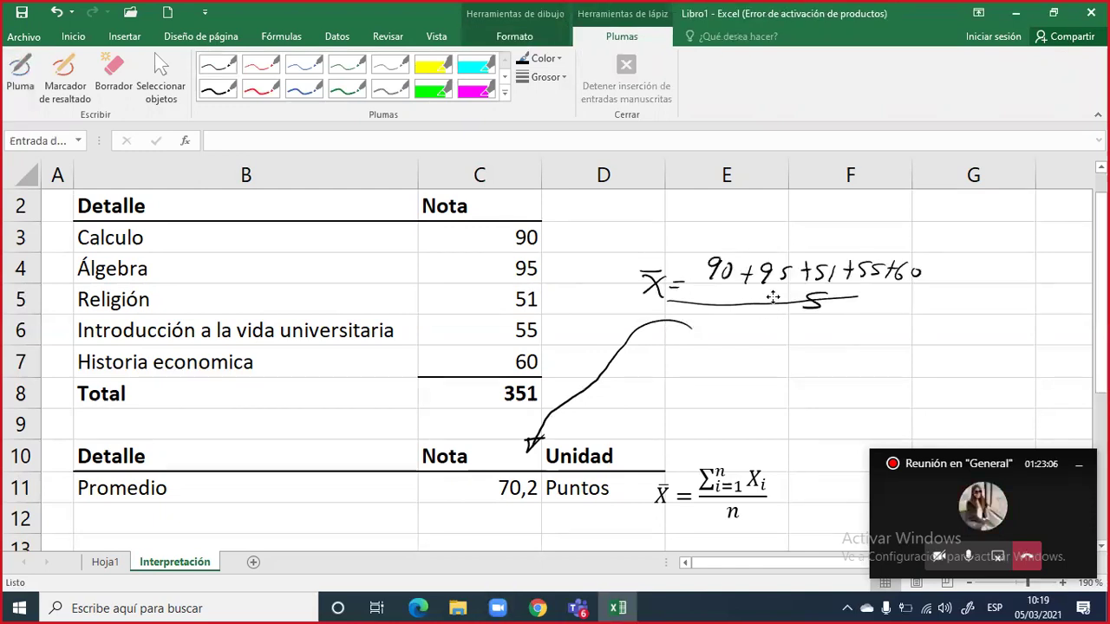
key(ctrl+y)
mouse_move(810, 304)
mouse_down()
mouse_move(879, 283)
mouse_move(988, 276)
mouse_move(968, 276)
mouse_up()
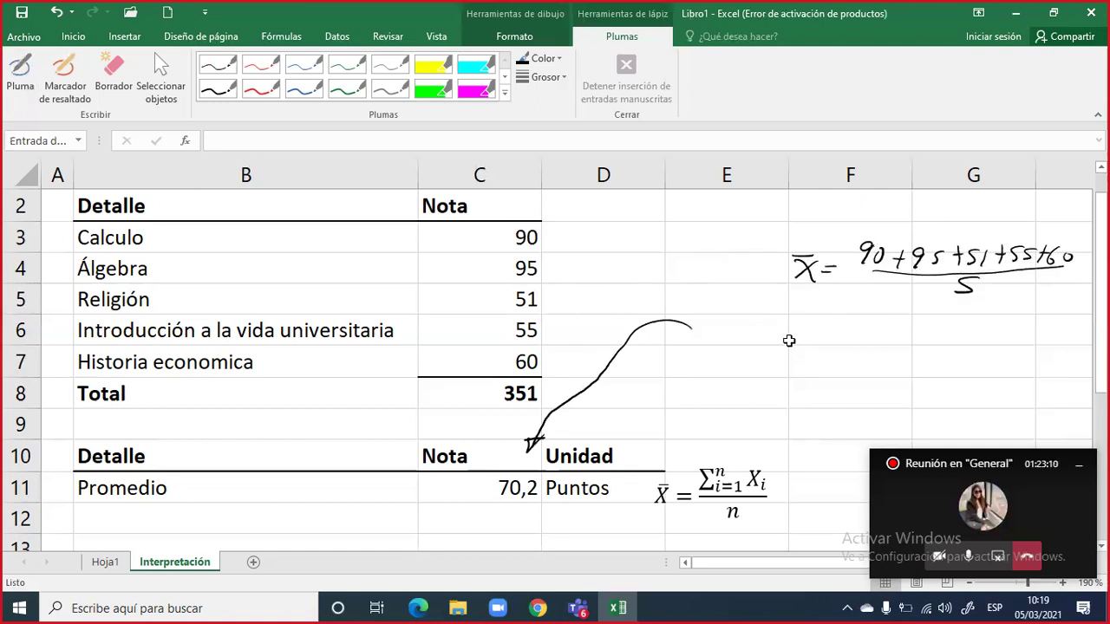
Delete the handwritten arrow's line and its arrowhead from the worksheet
click(663, 328)
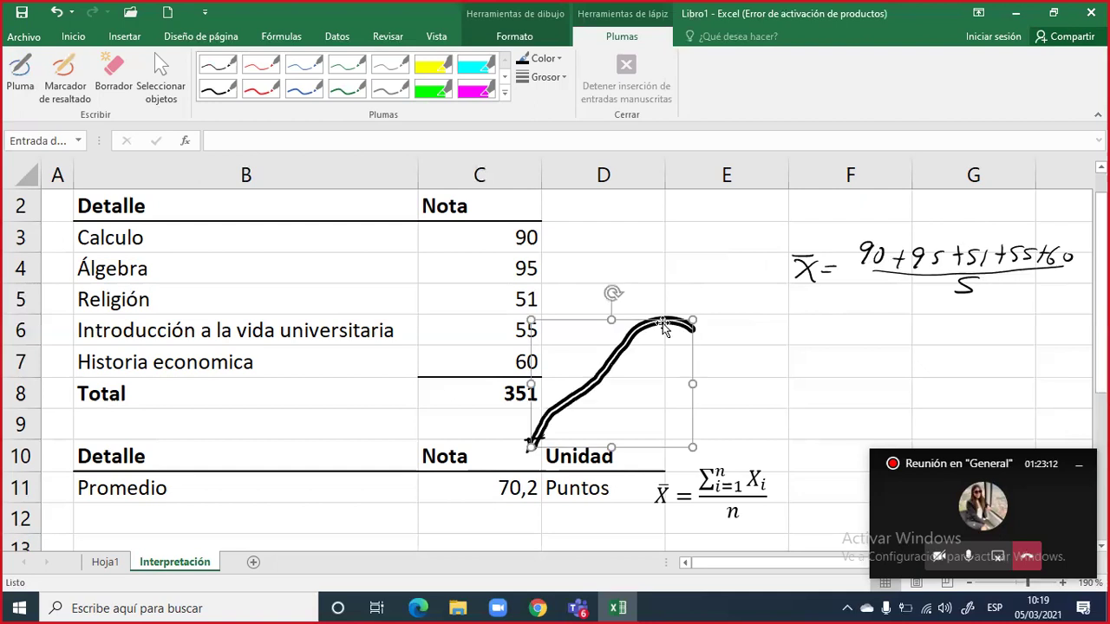
key(Delete)
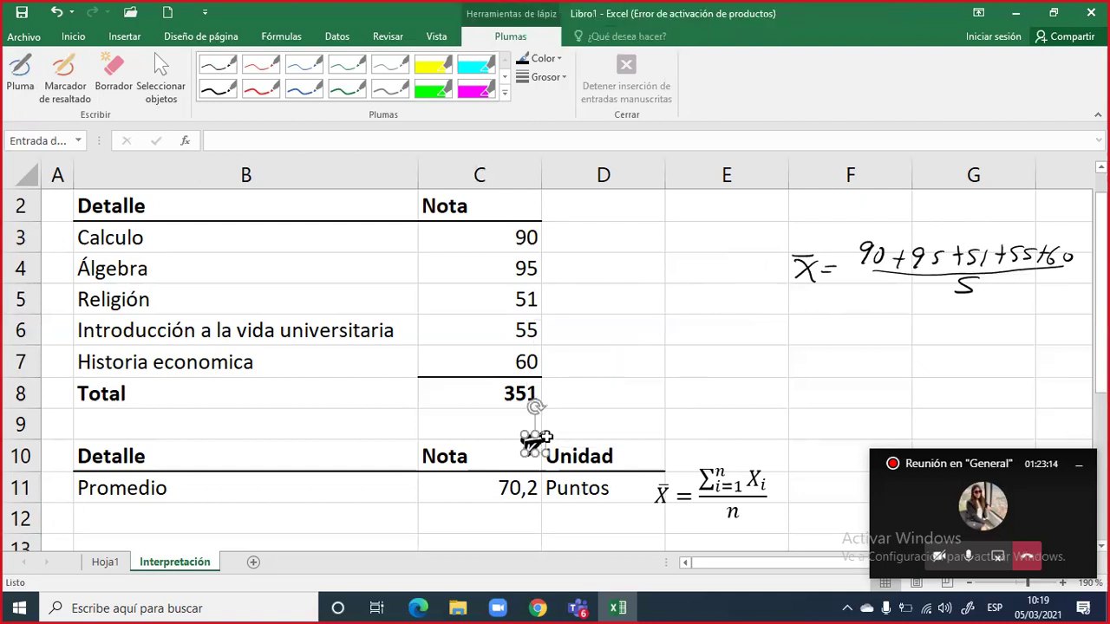
click(600, 397)
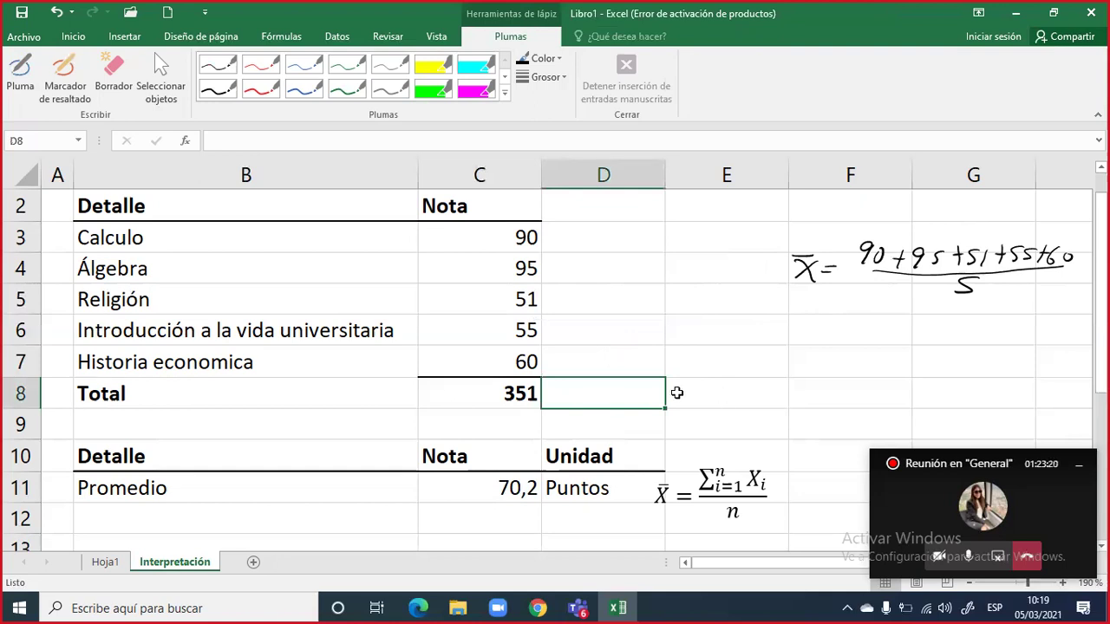
Examine the Promedio row in relation to the individual grades in C3:C7 and their total
drag(108, 487, 612, 488)
drag(136, 488, 495, 491)
drag(520, 232, 522, 370)
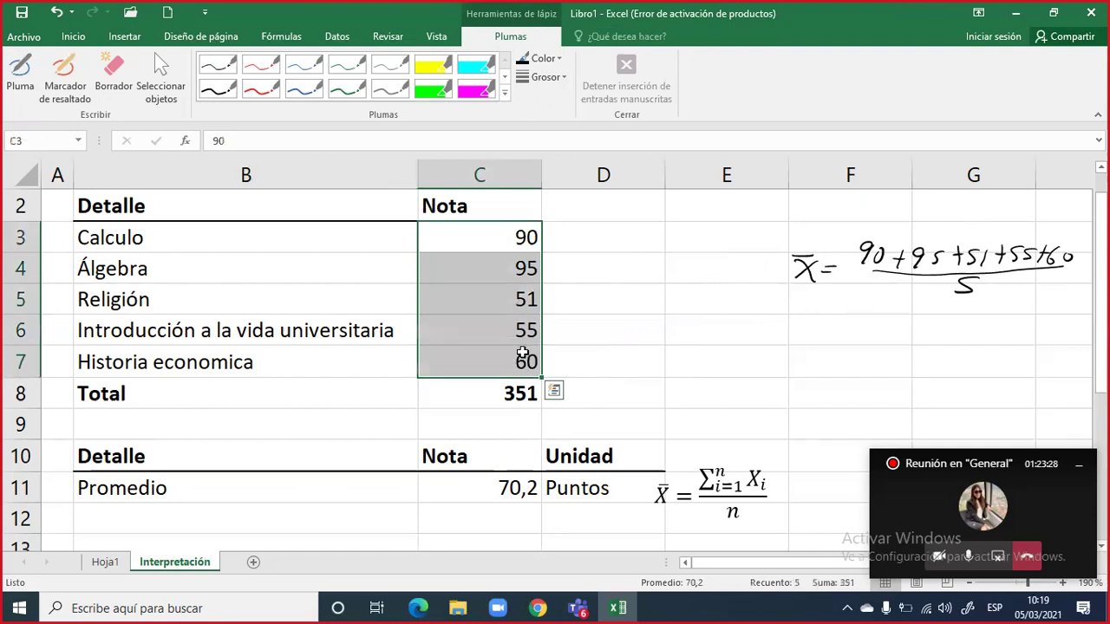
drag(512, 240, 517, 366)
click(514, 239)
drag(514, 239, 516, 347)
drag(512, 232, 520, 394)
click(514, 239)
Enter the header Crédito in D2, beside the Nota column
click(562, 210)
text(Cré)
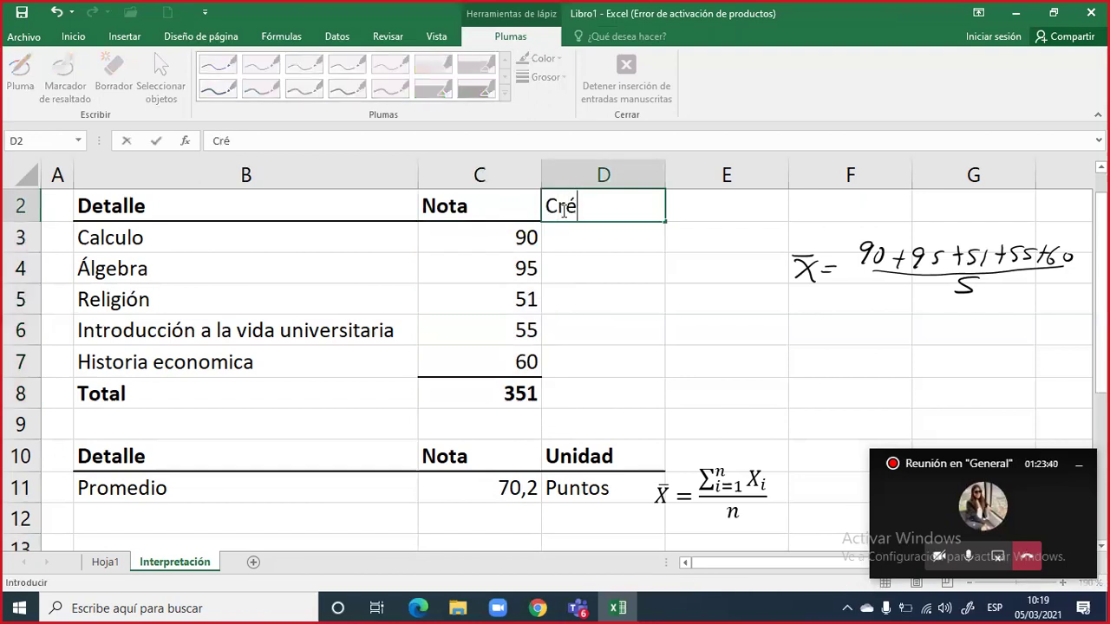
text(dito)
key(Return)
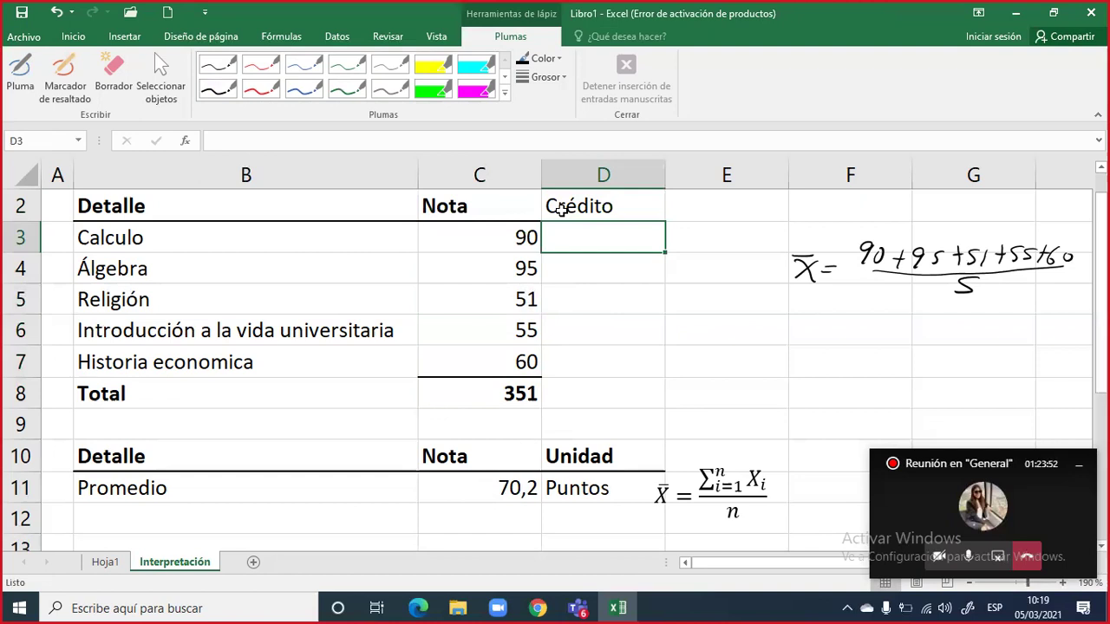
Fill in the subjects' credits in D3:D7 as 5, 5, 2, 1 and 2
text(5)
key(Return)
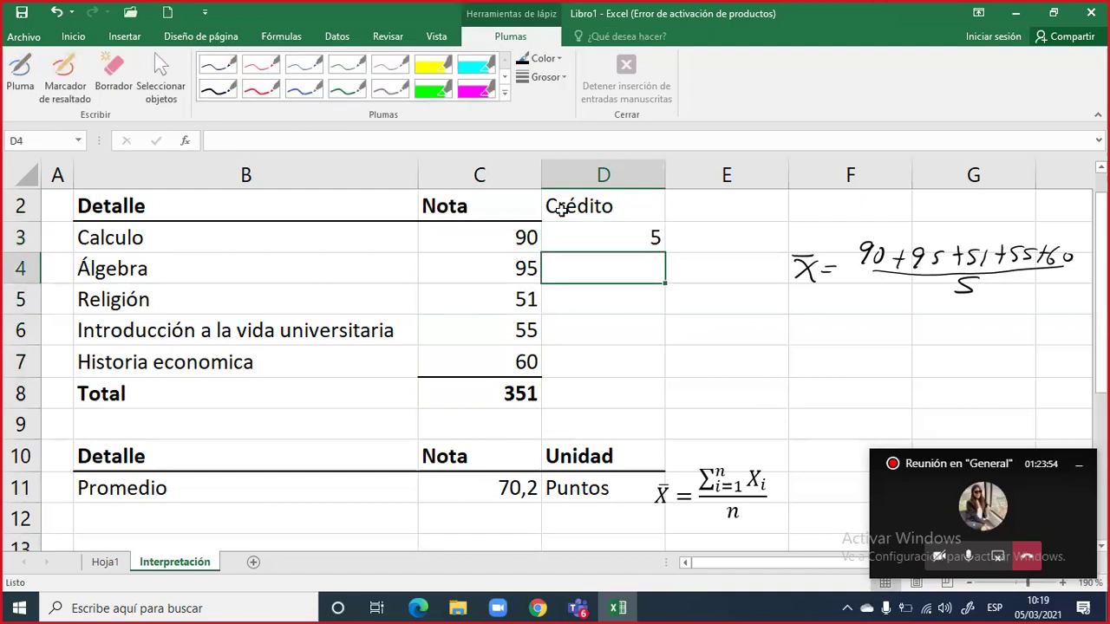
text(5)
key(Return)
text(2)
key(Return)
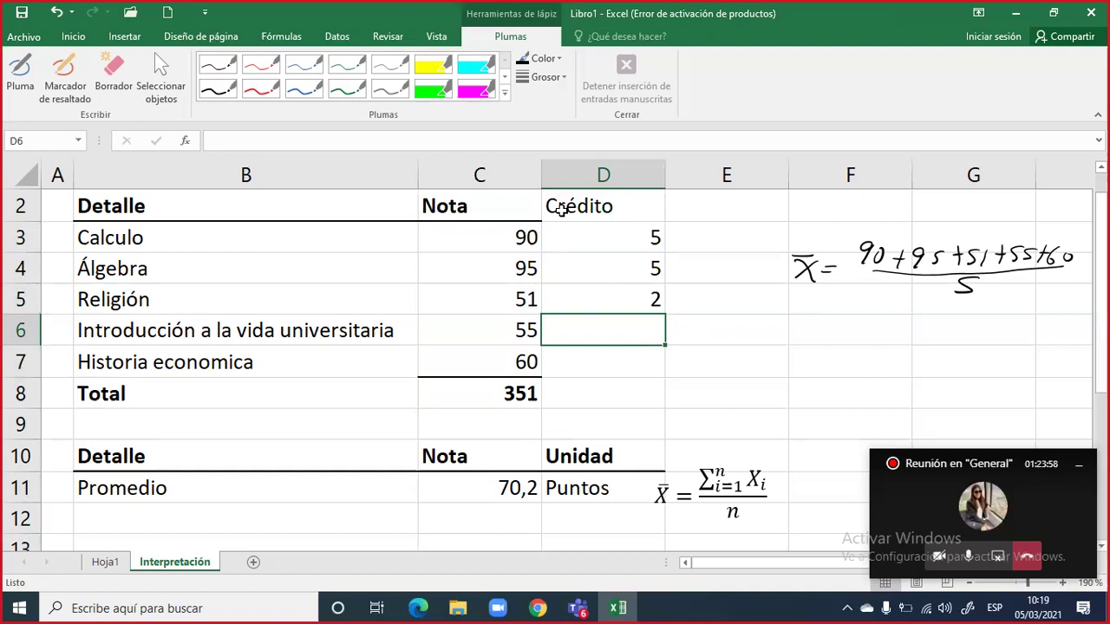
text(1)
key(Return)
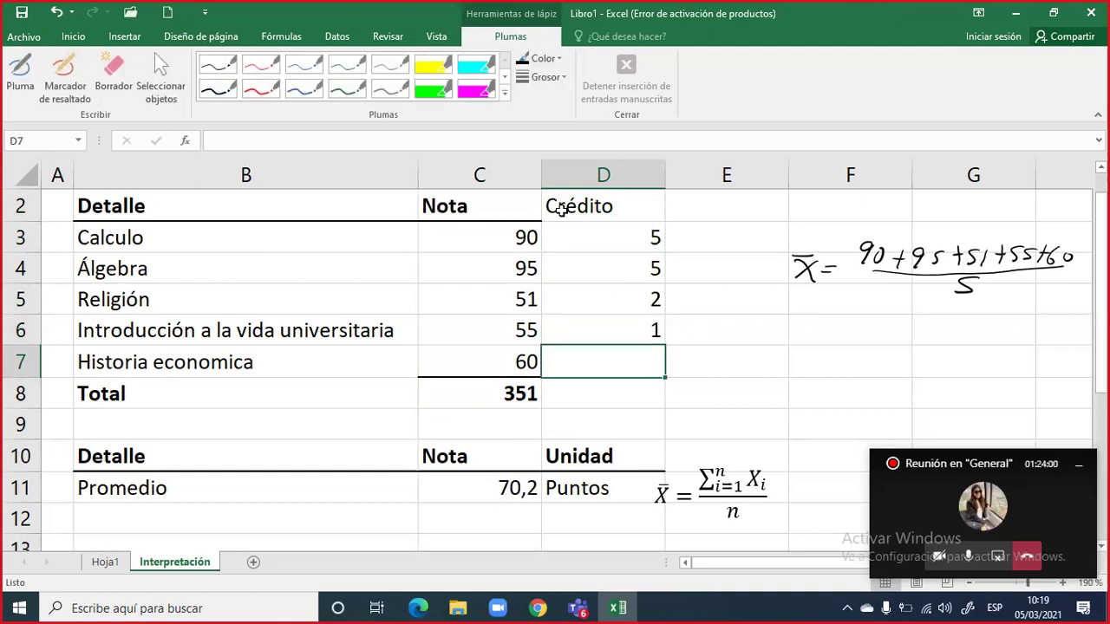
text(2)
key(Return)
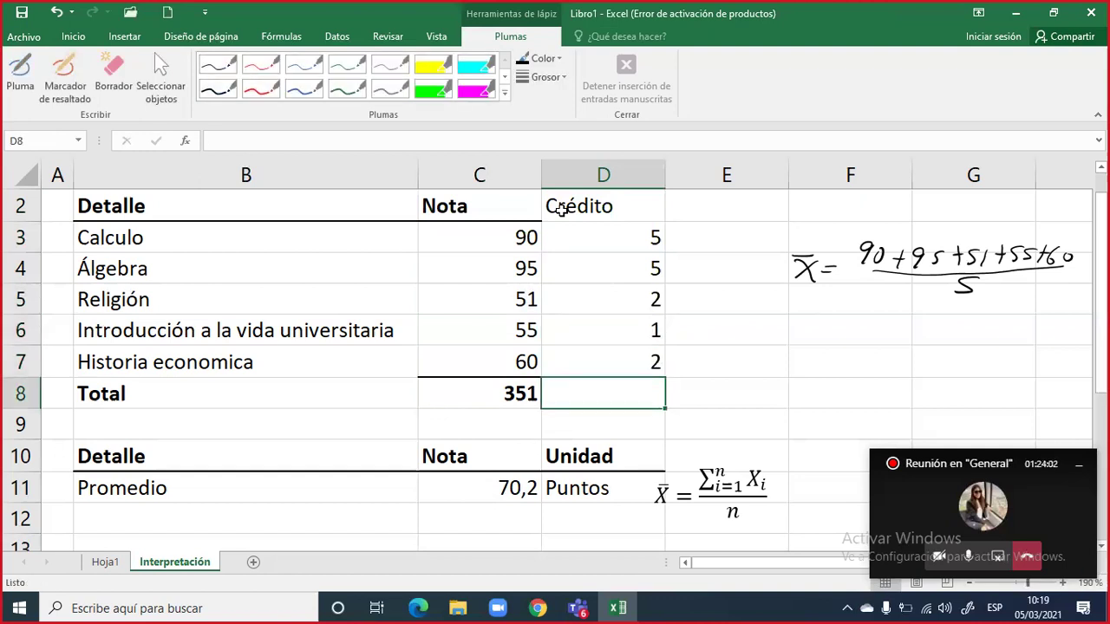
Format the Crédito header in bold with a bottom border, matching the Nota header
click(561, 210)
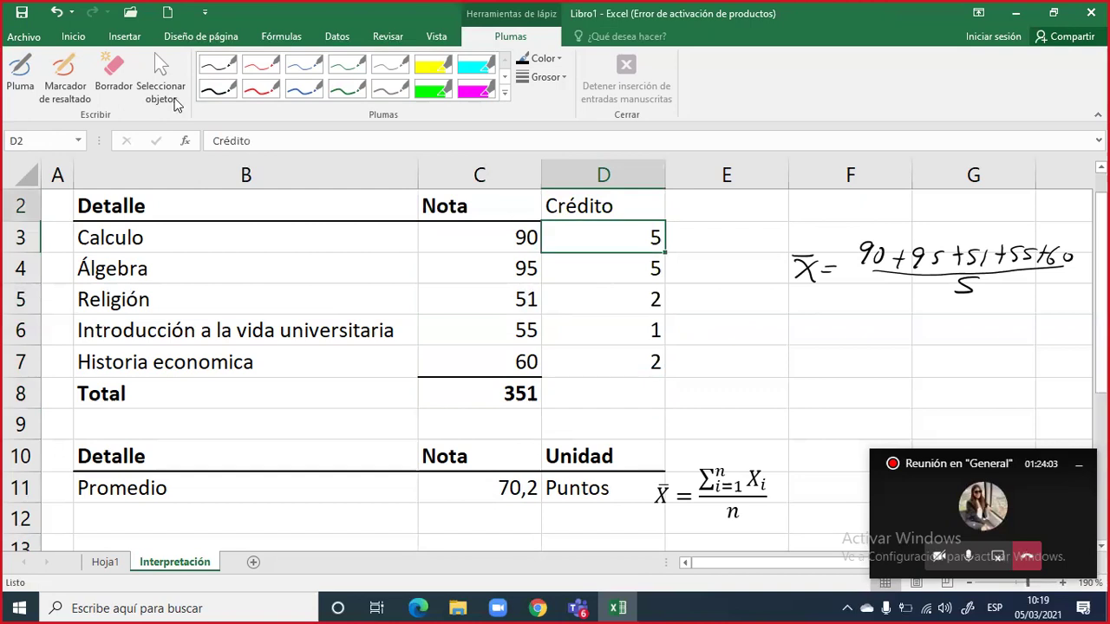
click(71, 39)
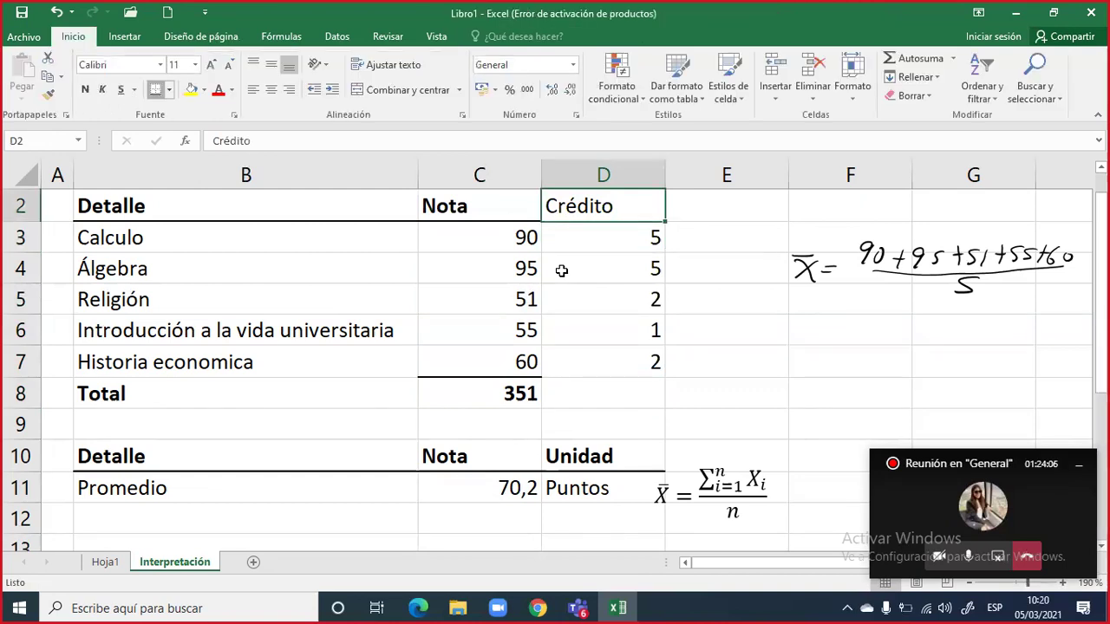
click(619, 298)
click(590, 213)
drag(515, 239, 500, 375)
Insert a row above the Promedio table's headers and enter the bold title "Promedio simple:" in B10
click(21, 455)
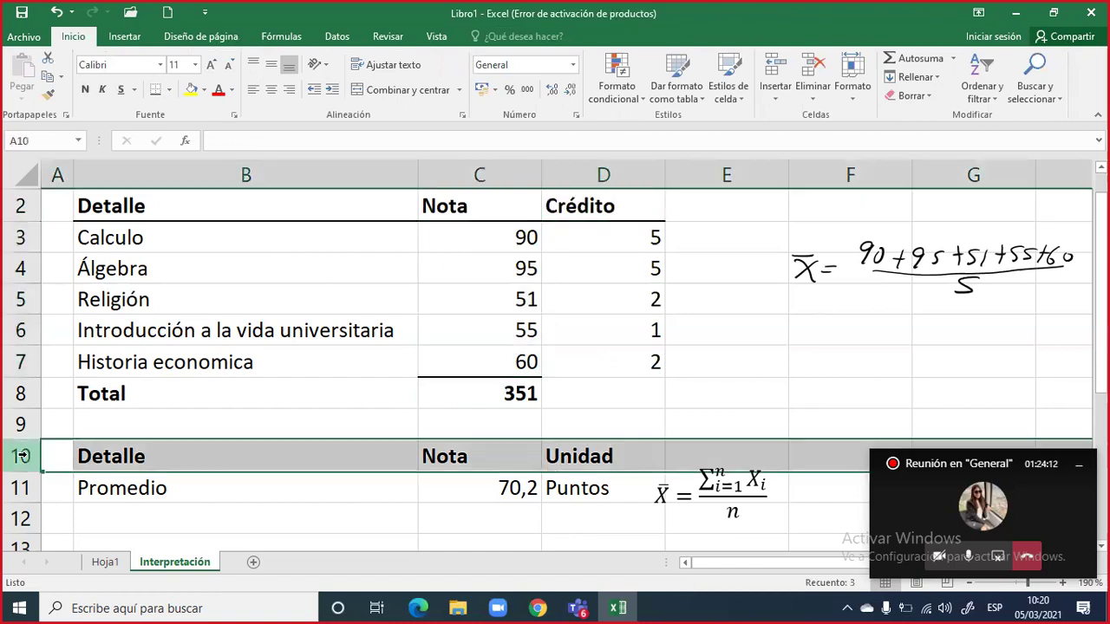
key(ctrl+plus)
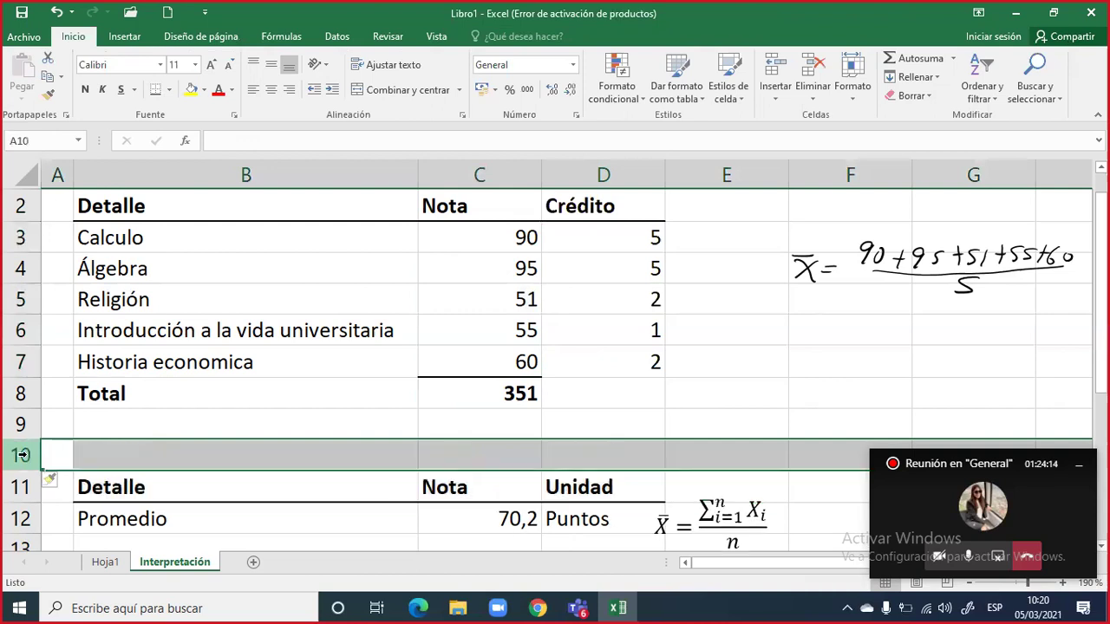
key(Tab)
text(Promedio )
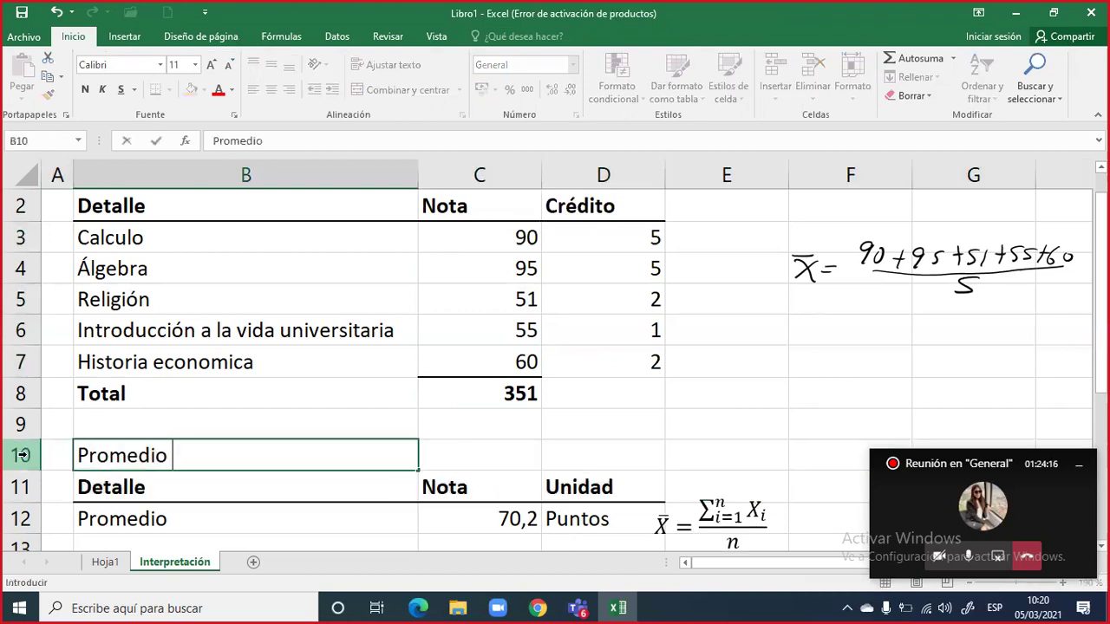
text(simple:)
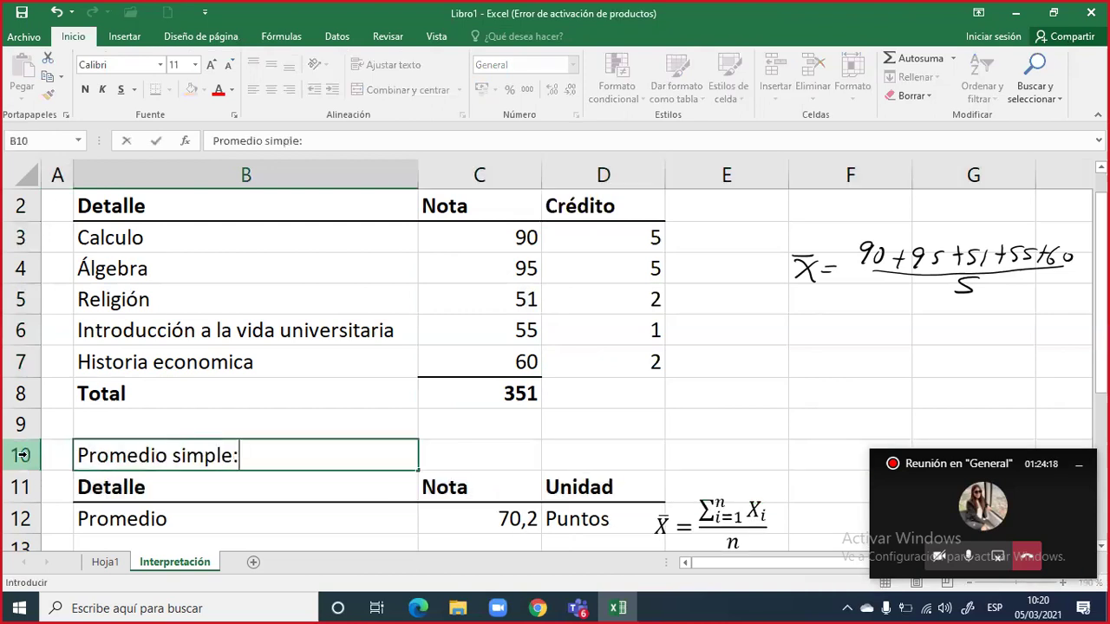
key(Return)
key(Up)
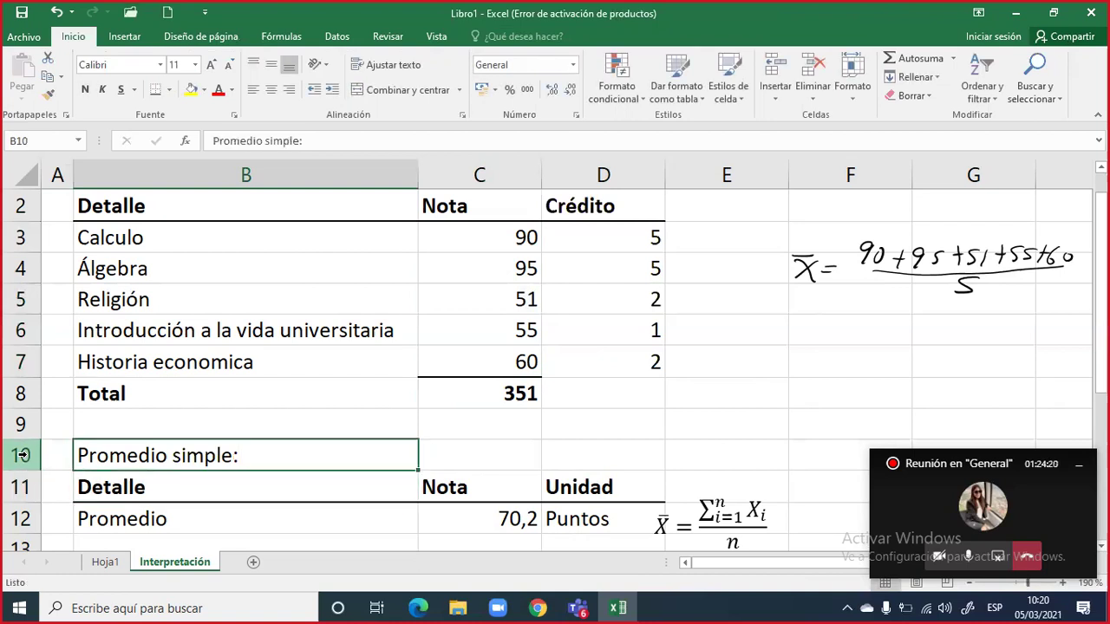
key(ctrl+n)
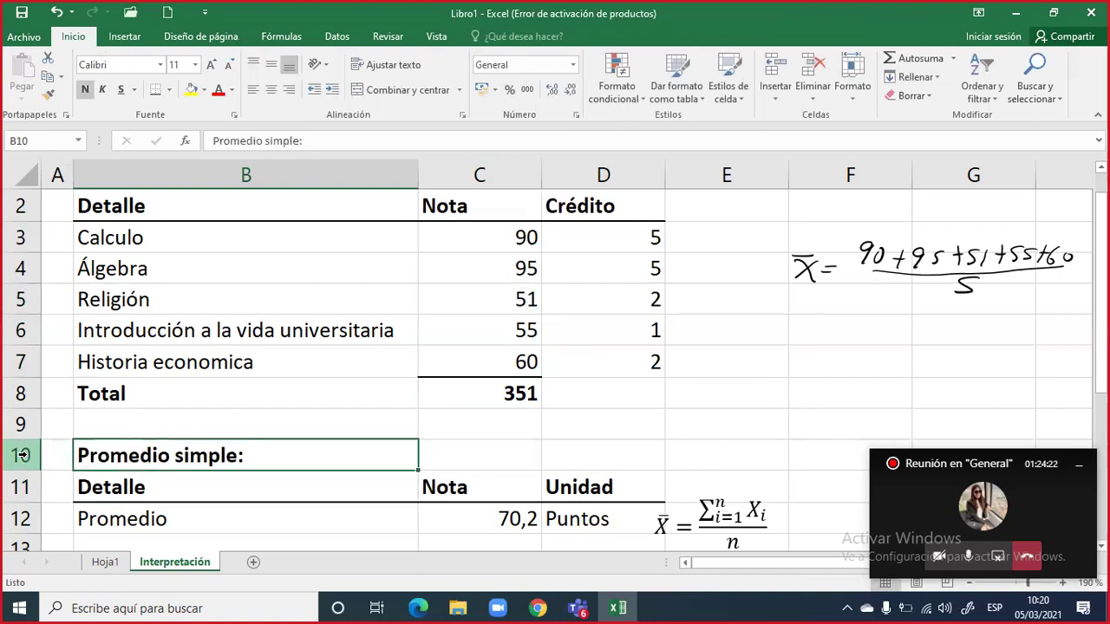
Review the five grades in C3:C7 that make up the simple average
drag(512, 237, 505, 365)
drag(515, 242, 503, 359)
drag(512, 238, 500, 359)
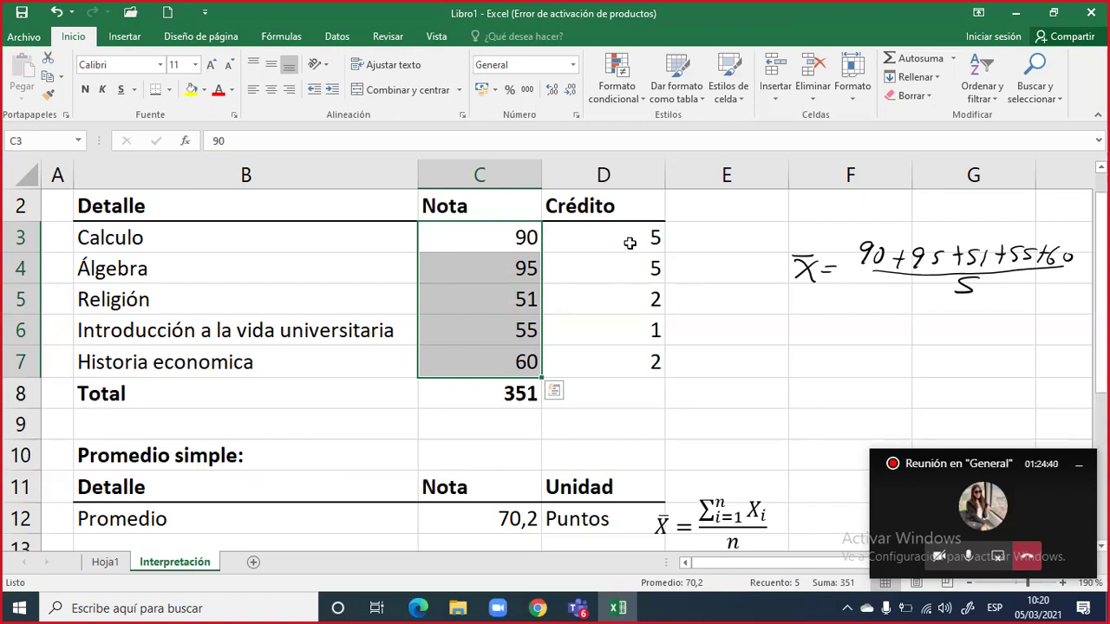
Add a bottom border under the last credit in D7, continuing the line above the Total row
drag(631, 240, 637, 367)
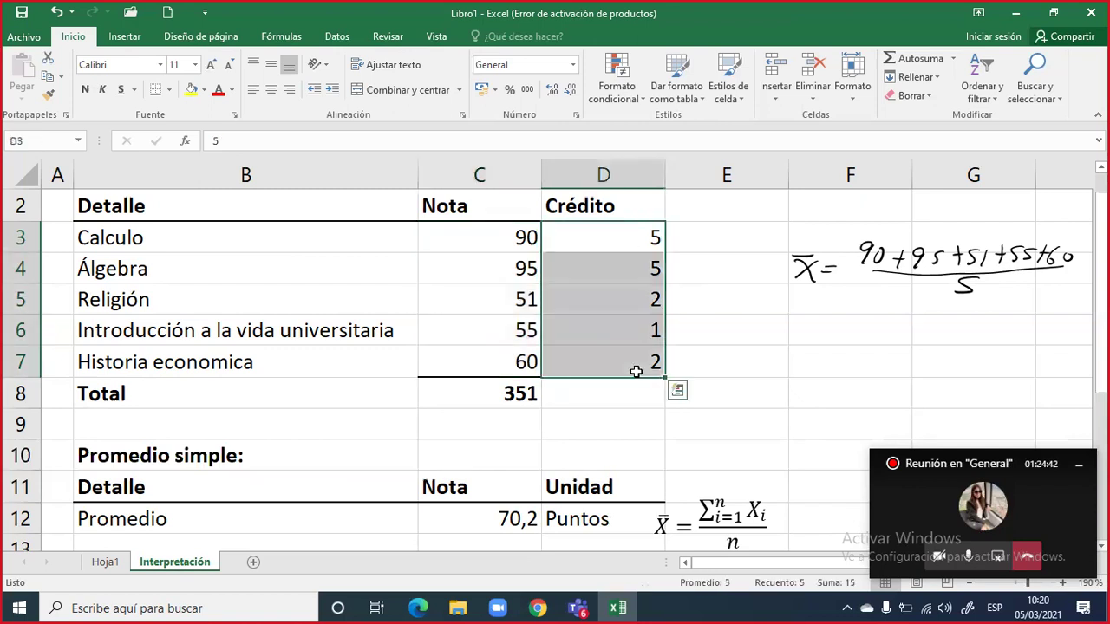
click(625, 367)
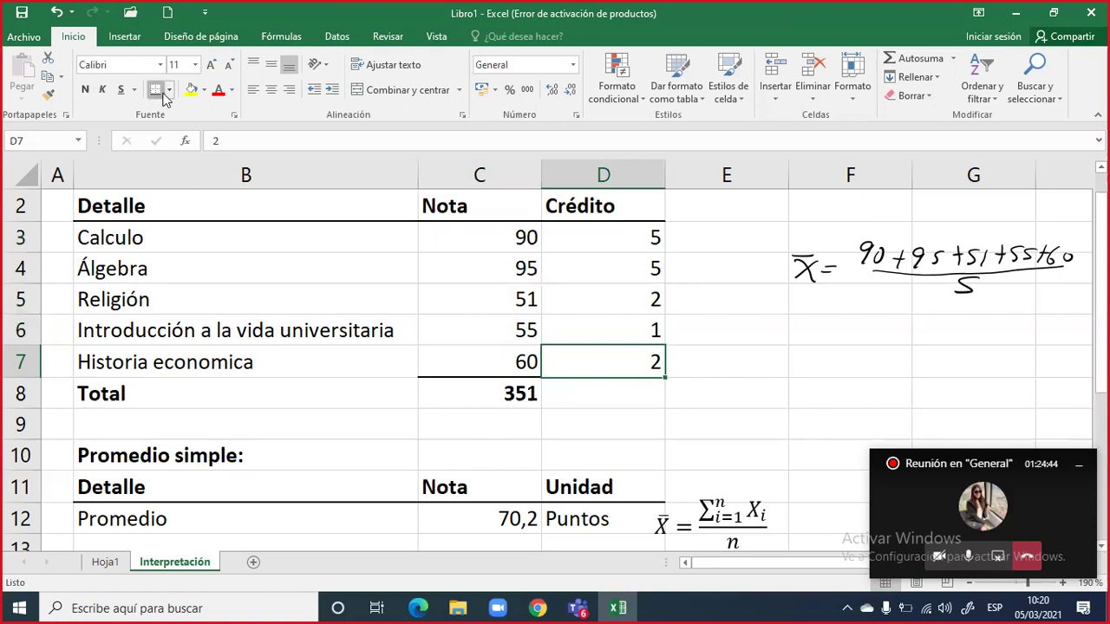
click(649, 399)
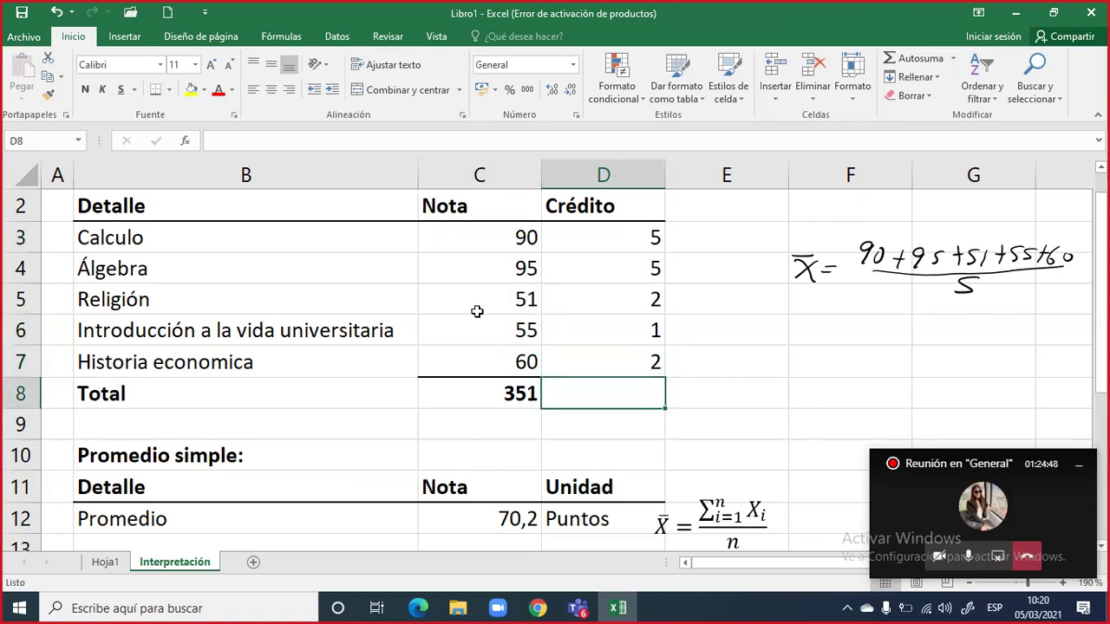
Compare the Calculo and Álgebra rows and the full columns of grades and credits
drag(174, 235, 626, 257)
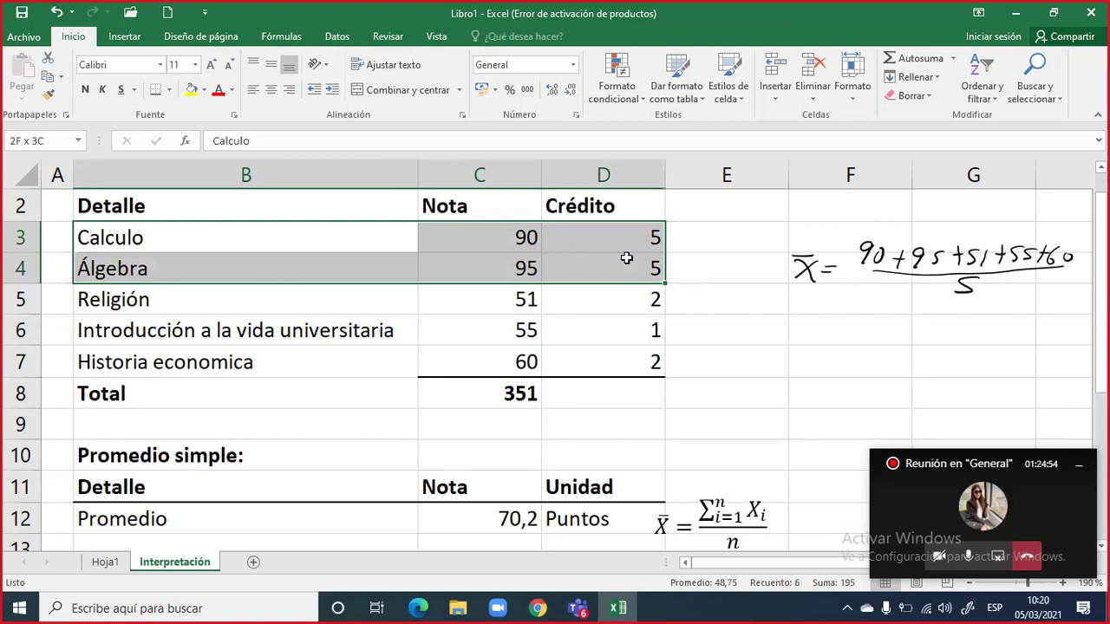
drag(626, 258, 628, 257)
click(508, 233)
drag(509, 346, 513, 363)
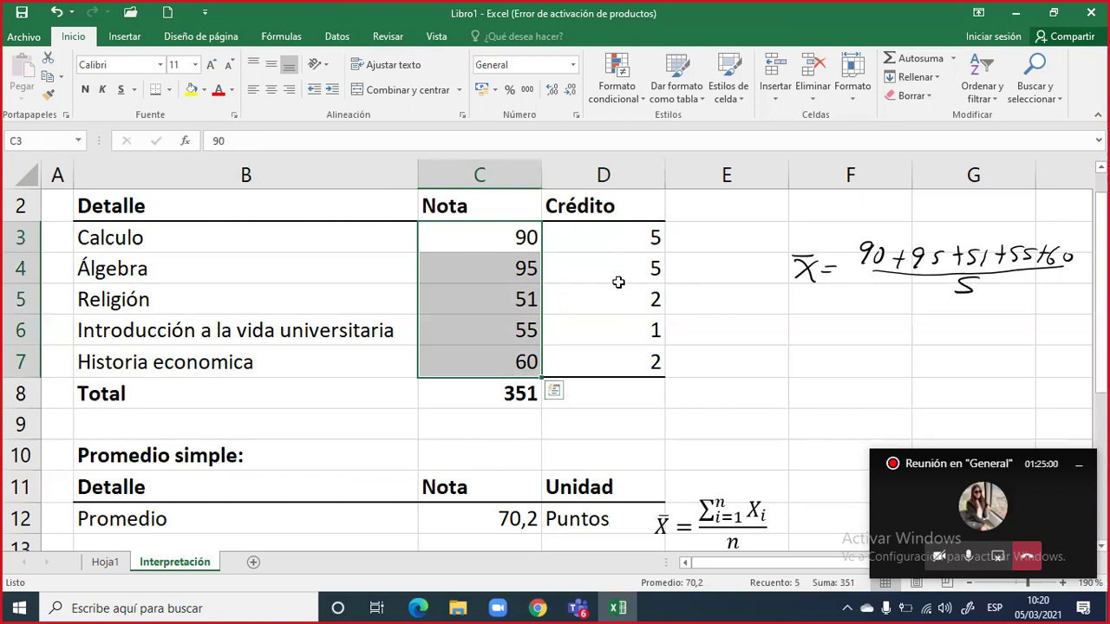
drag(612, 249, 618, 365)
drag(641, 243, 651, 395)
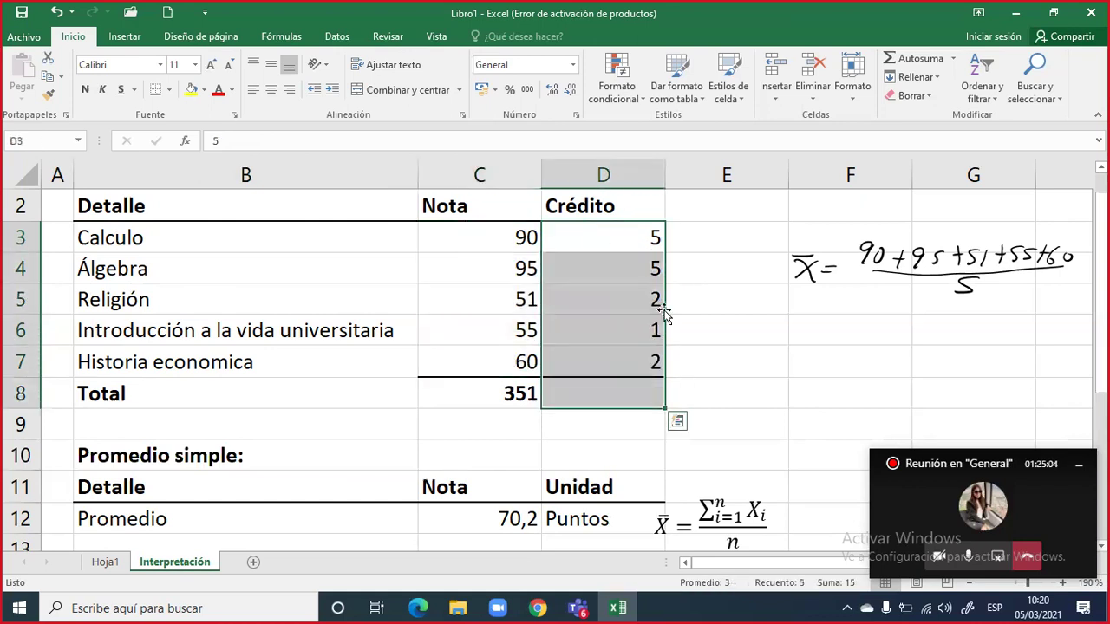
click(683, 213)
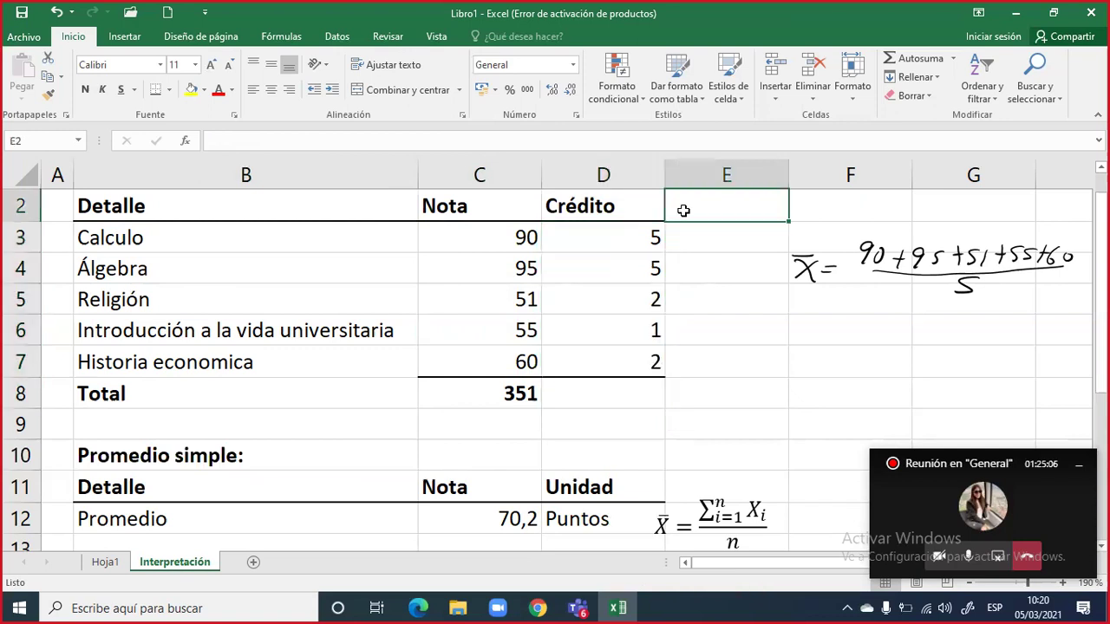
Total the credits D3:D7 in cell D8 with a SUMA formula
click(621, 386)
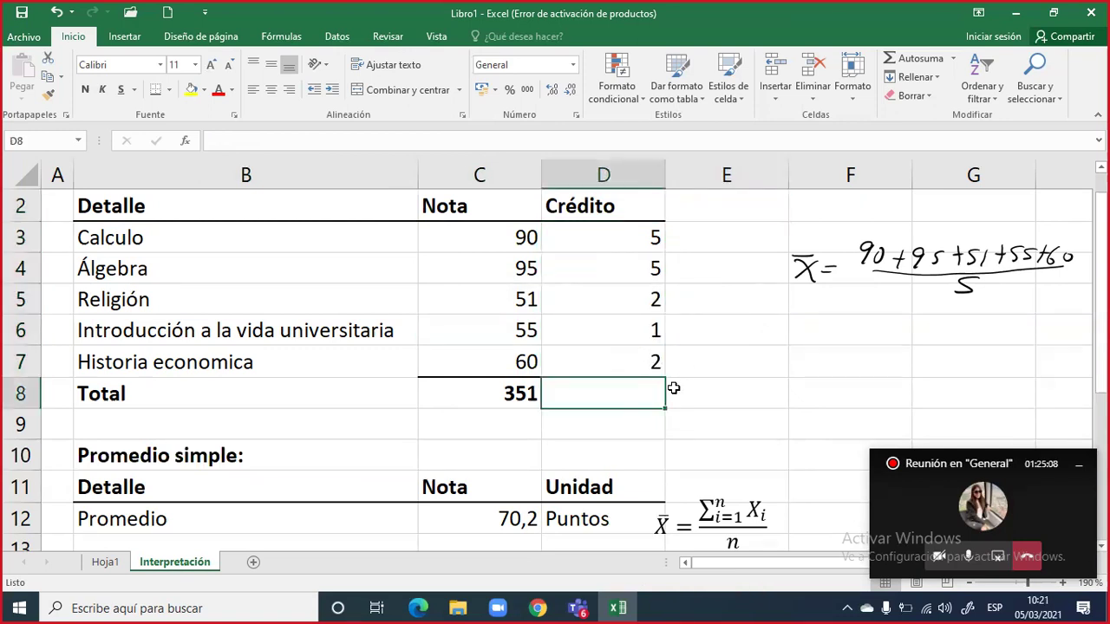
click(905, 63)
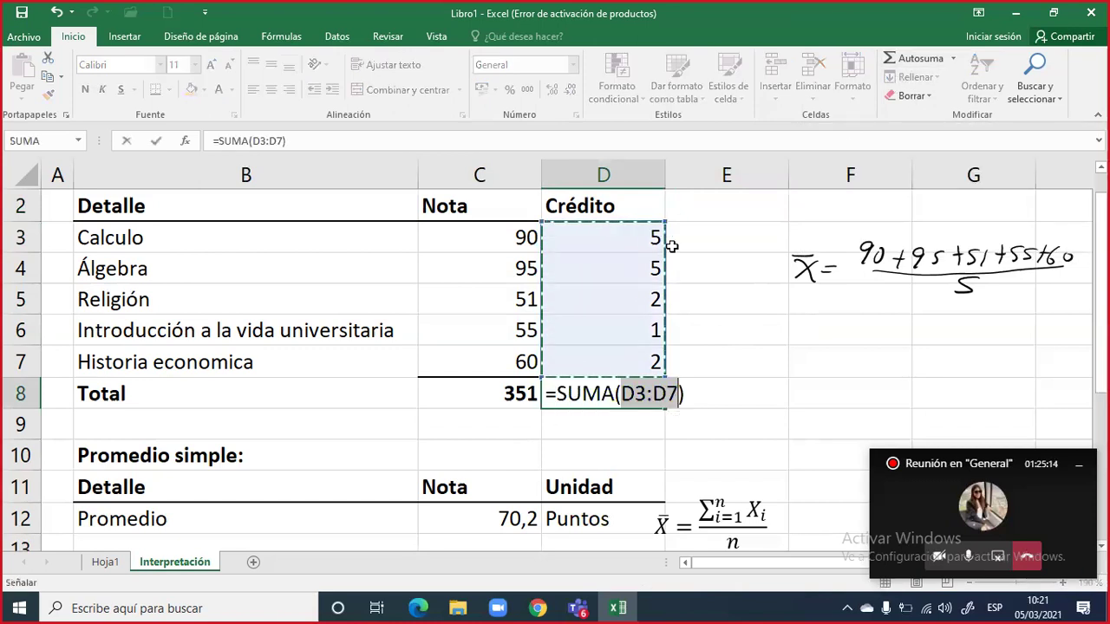
Enter the header "Participación" in E2 and fit column E to its width
click(695, 202)
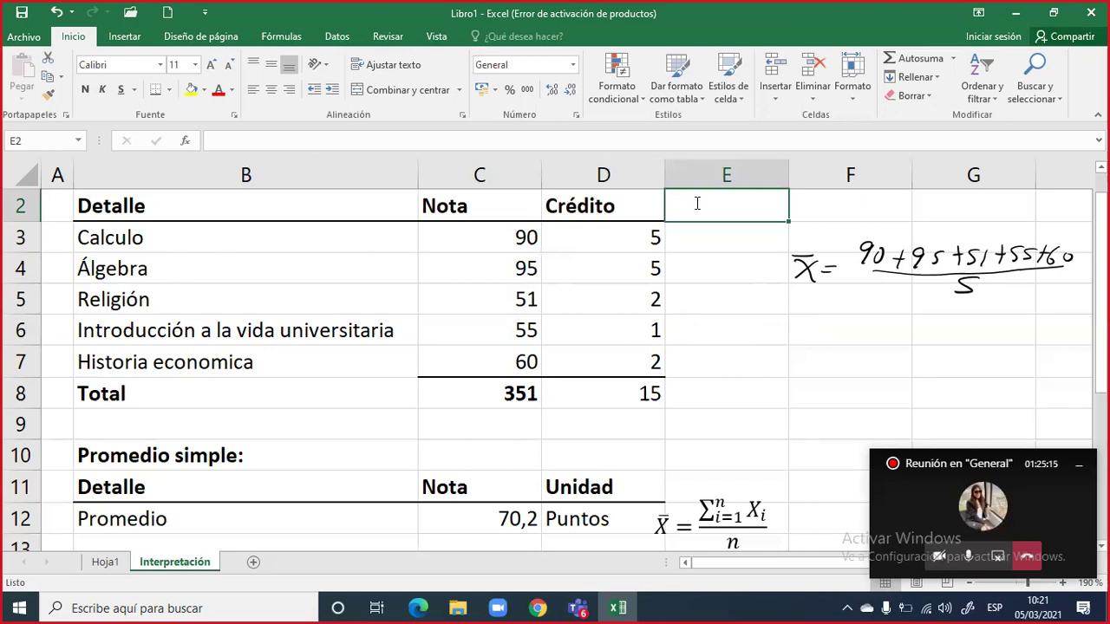
text(Partici)
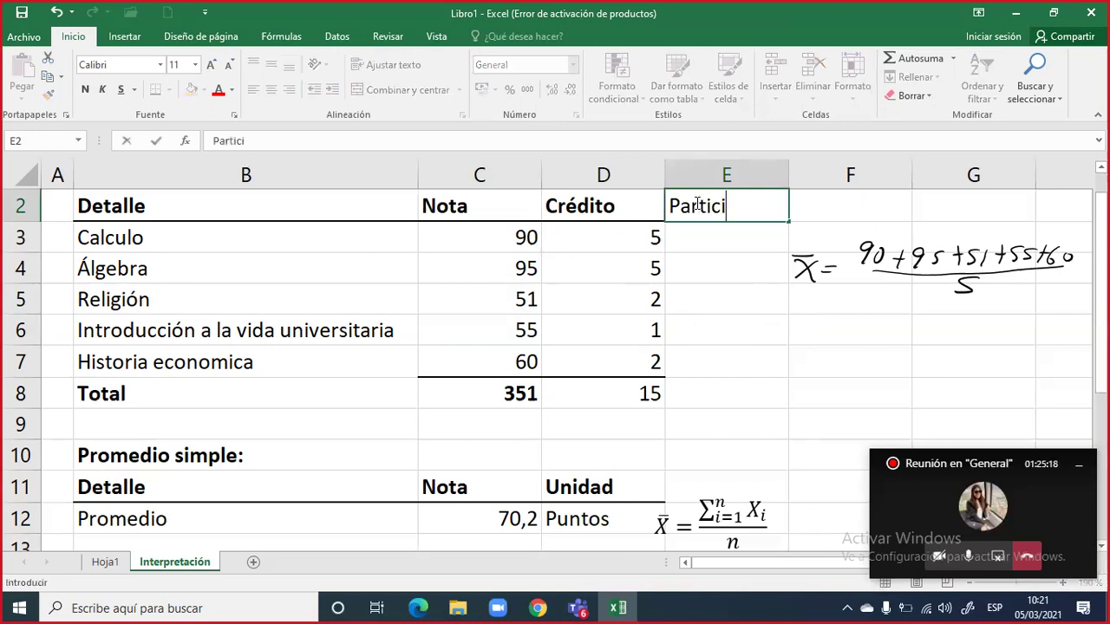
text(pación)
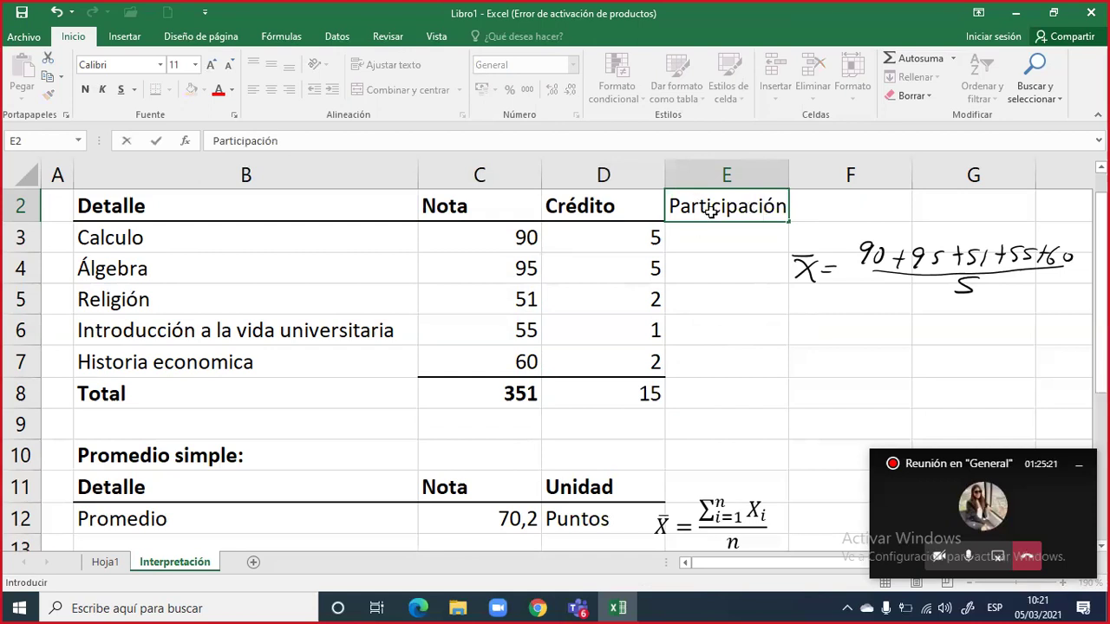
click(715, 234)
double_click(793, 167)
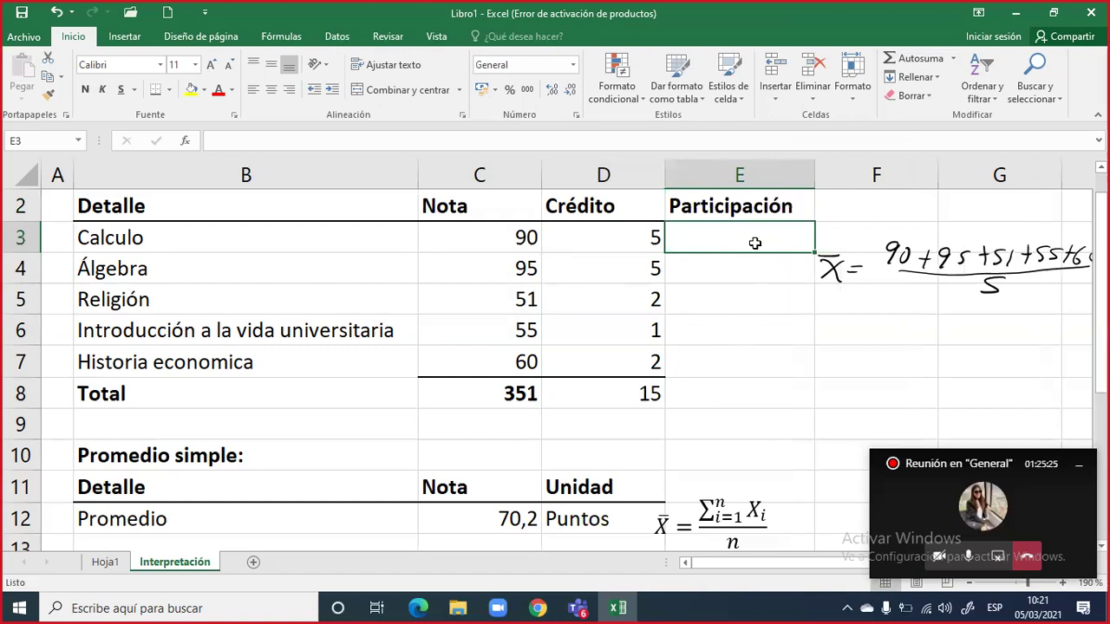
Calculate Calculo's participation in E3 by dividing its credits by the credit total, =D3/D8
text(=)
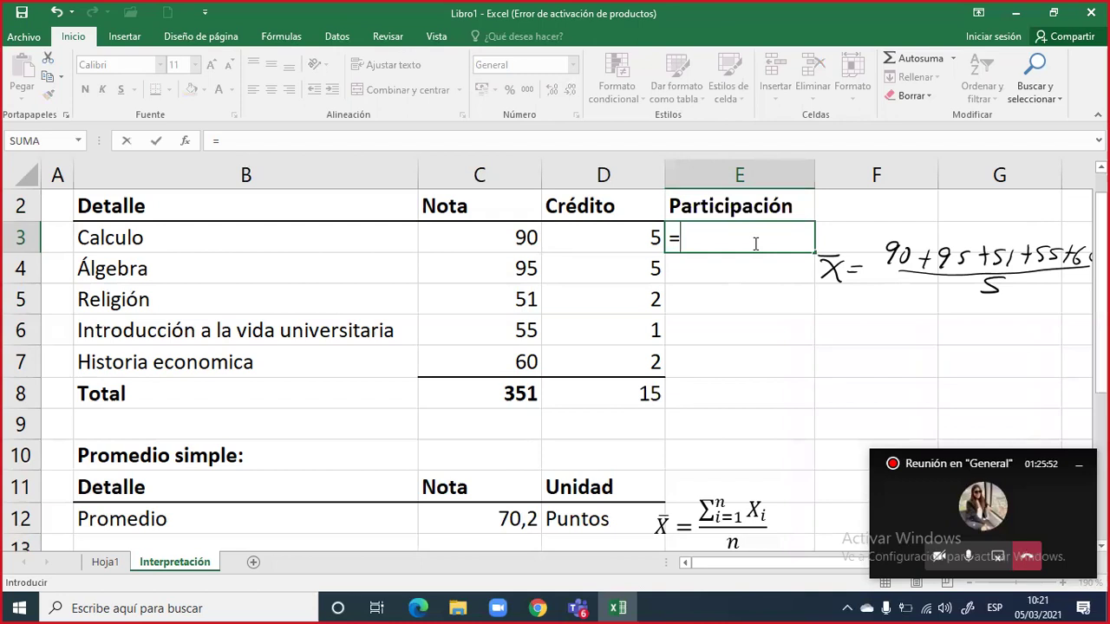
key(Left)
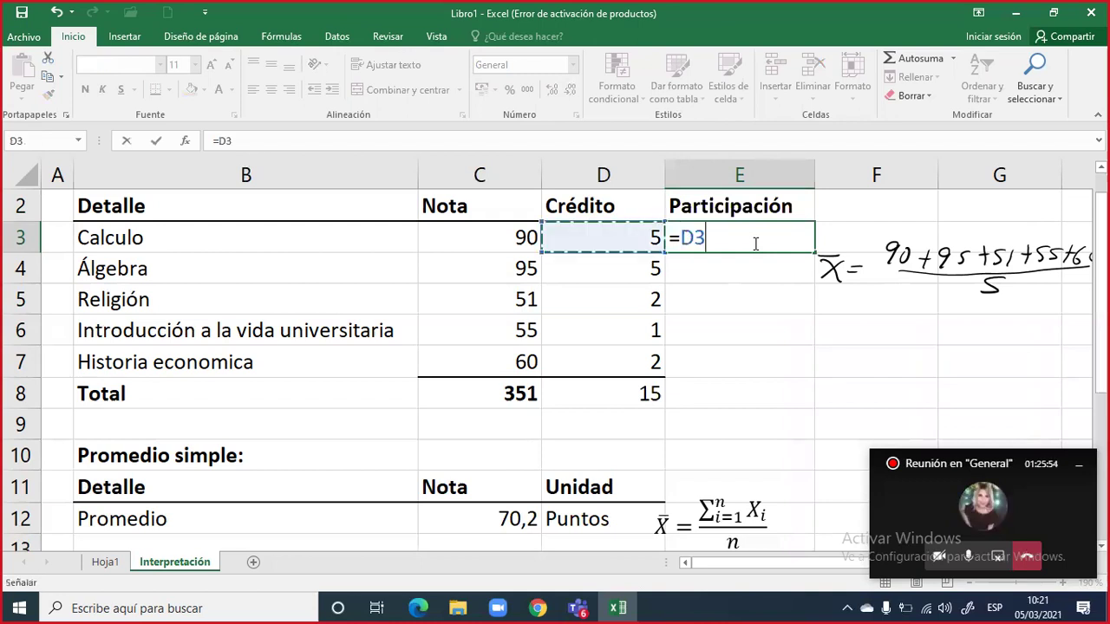
text(/)
key(Left)
key(Down)
key(Down)
key(Down)
key(Down)
key(Down)
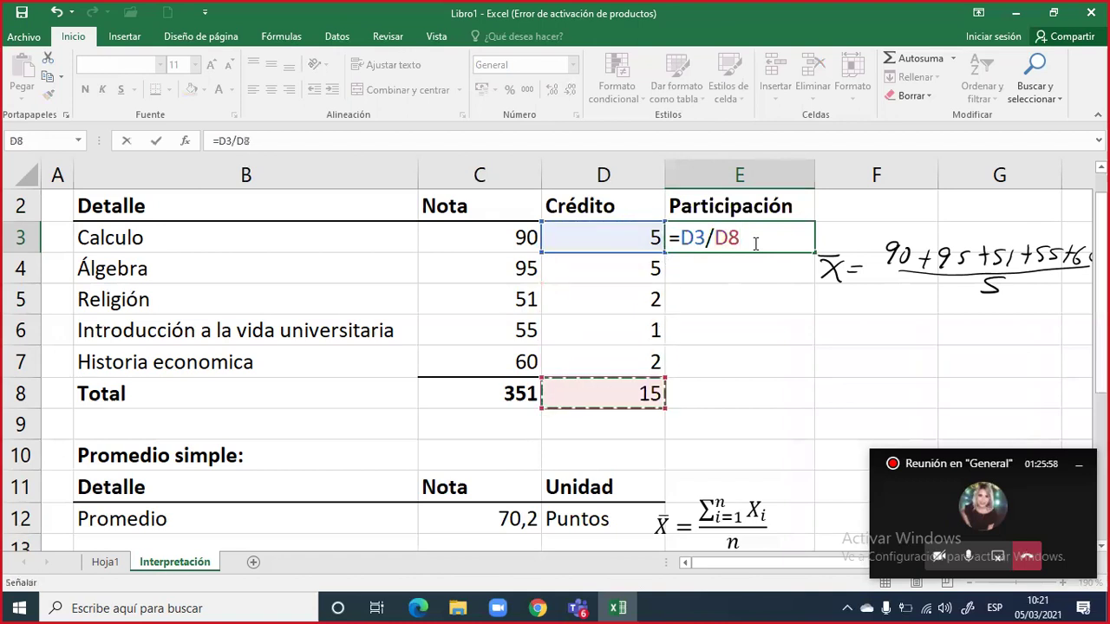
key(Return)
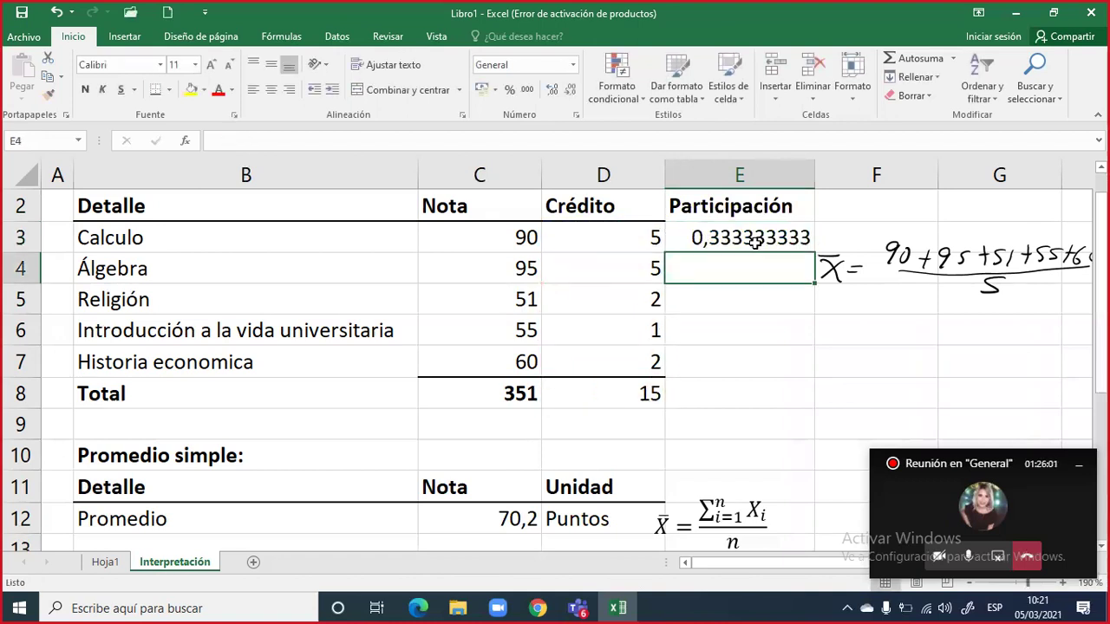
Calculate Álgebra's participation in E4 with the formula =D4/D8
text(=)
key(Left)
text(/)
key(Left)
key(Down)
key(Down)
key(Down)
key(Down)
key(Return)
Calculate Religión's participation in E5 with the formula =D5/D8
text(=)
key(Left)
text(/)
key(Left)
key(Down)
key(Down)
key(Down)
key(Return)
Calculate the participation of Introducción a la vida universitaria in E6 with the formula =D6/D8
text(=)
key(Left)
text(/)
key(Left)
key(Down)
key(Down)
key(Return)
Calculate Historia economica's participation in E7 with the formula =D7/D8
text(=)
key(Left)
text(/)
key(Left)
key(Down)
key(Return)
Format the participation values in E3:E7 as percentages with two decimal places
key(Up)
key(Up)
key(Up)
key(Up)
key(Up)
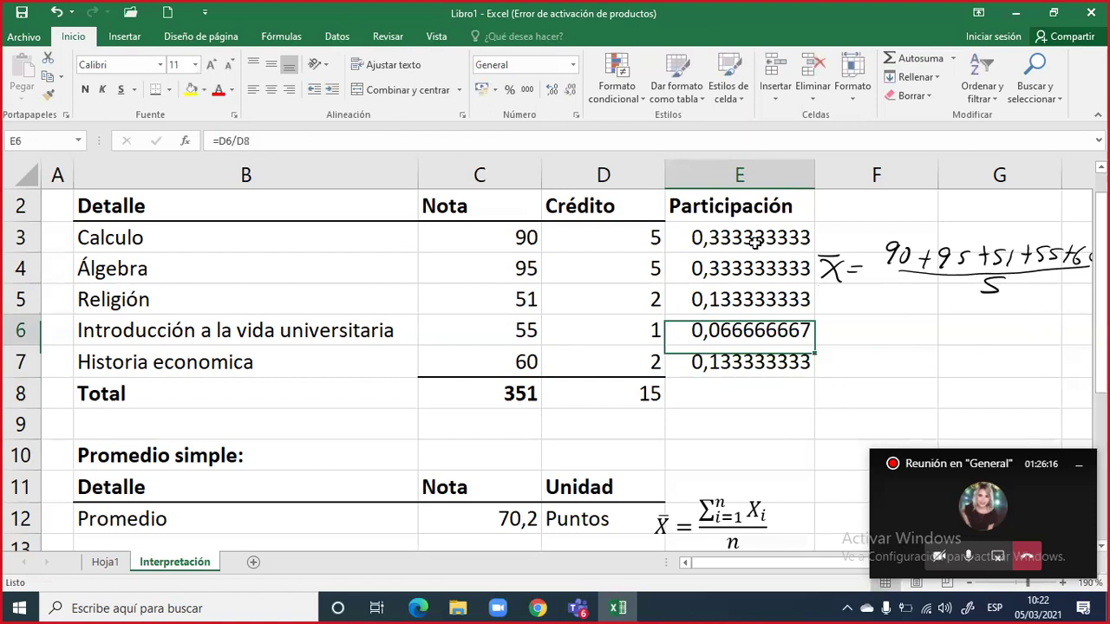
key(shift+Down)
key(shift+Down)
key(shift+Down)
key(shift+Down)
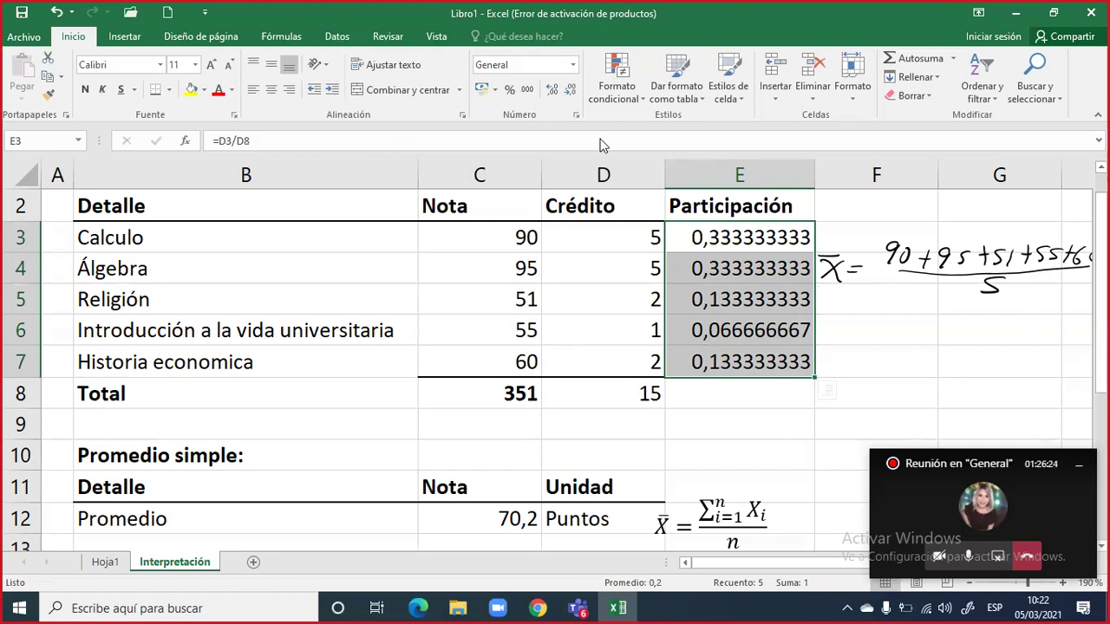
click(510, 89)
click(552, 92)
click(552, 92)
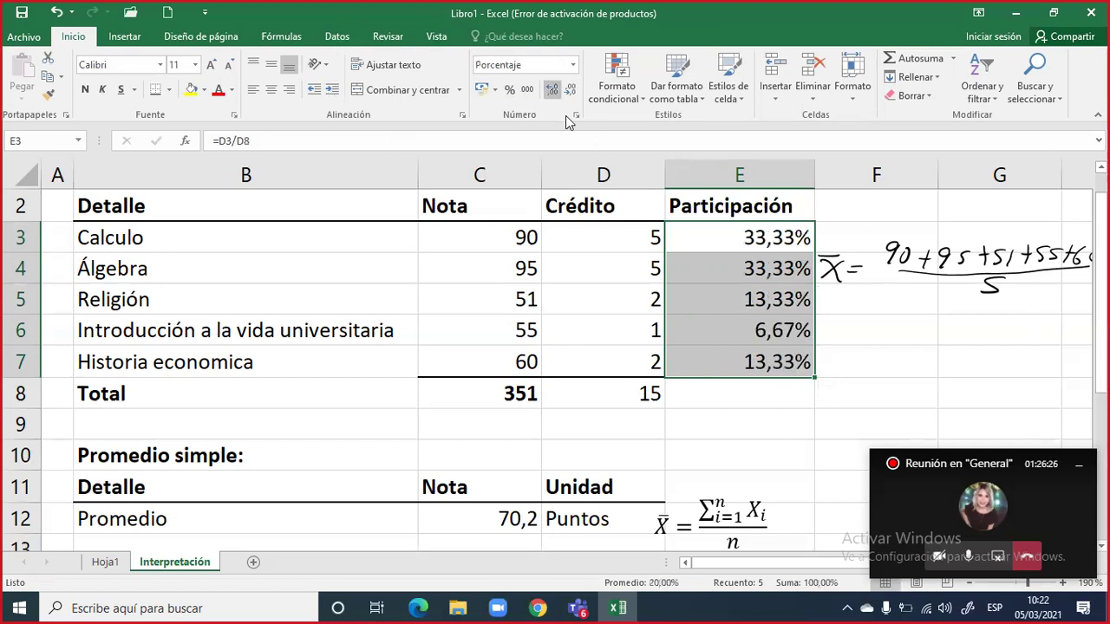
Sum the participation percentages in E8 and add a bottom border under E7
click(895, 68)
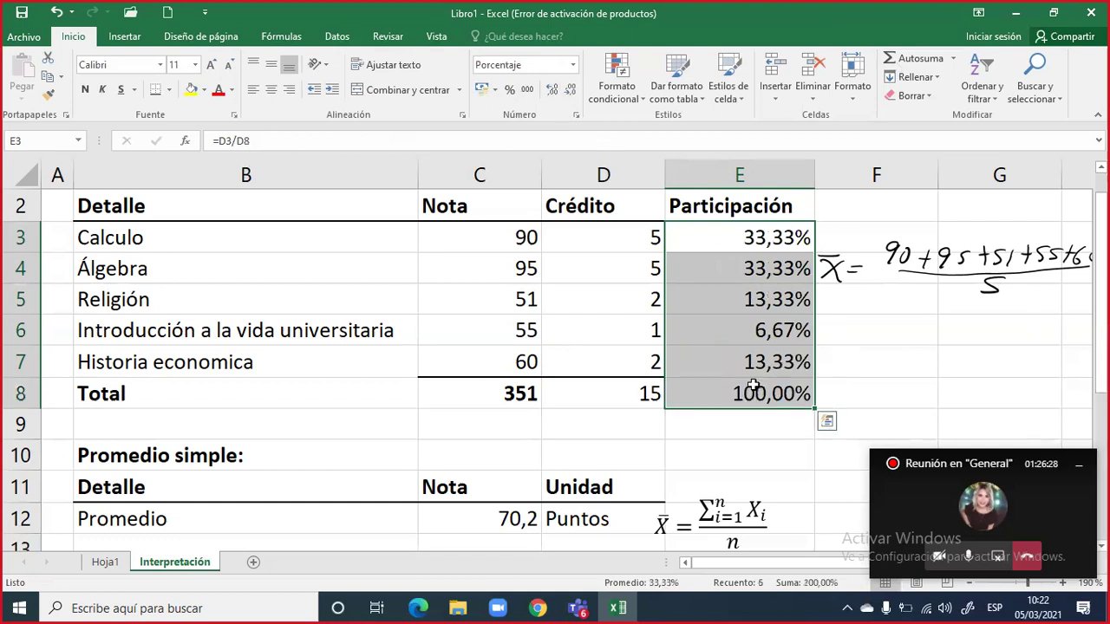
click(737, 369)
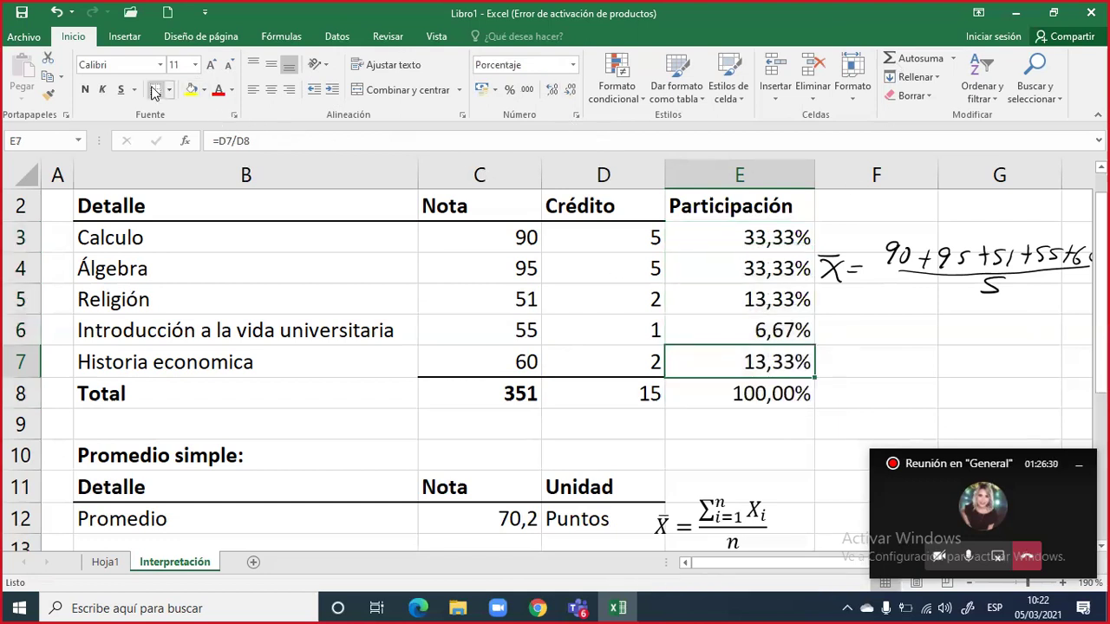
click(748, 458)
Make the credit and participation totals in D8:E8 bold
drag(607, 394, 737, 394)
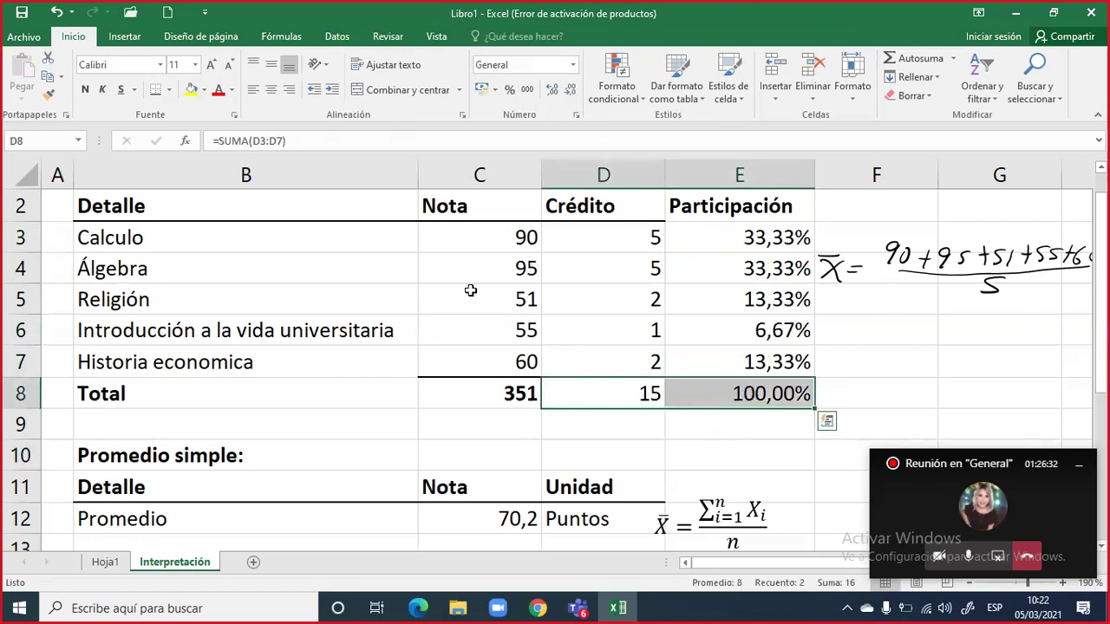
click(85, 90)
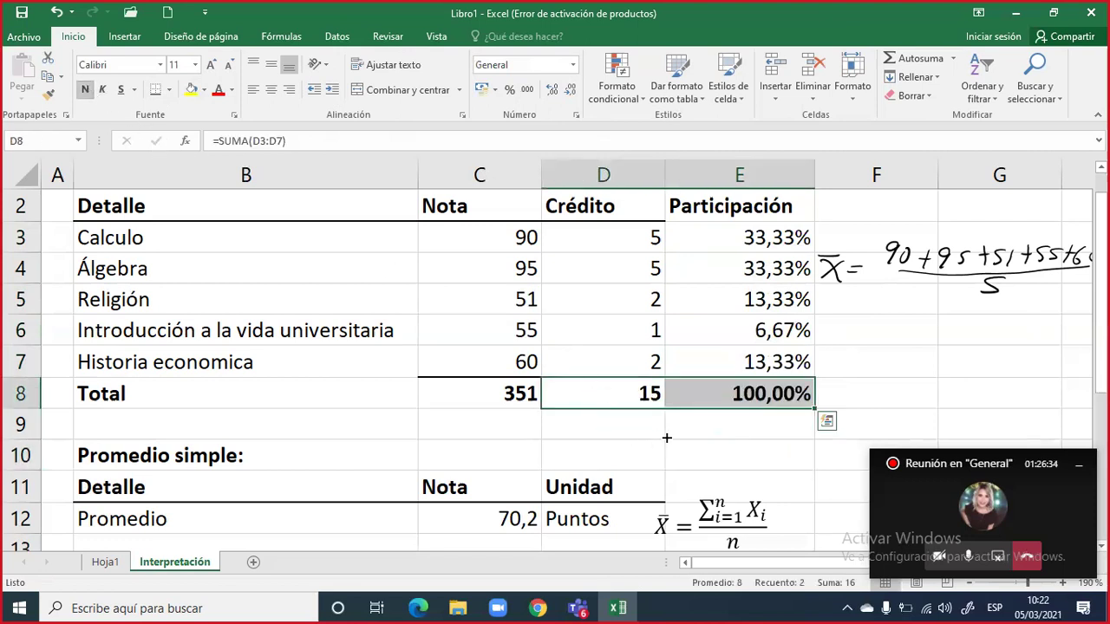
click(663, 435)
Review the participation percentage of each subject in E3:E7 and its formula
click(729, 217)
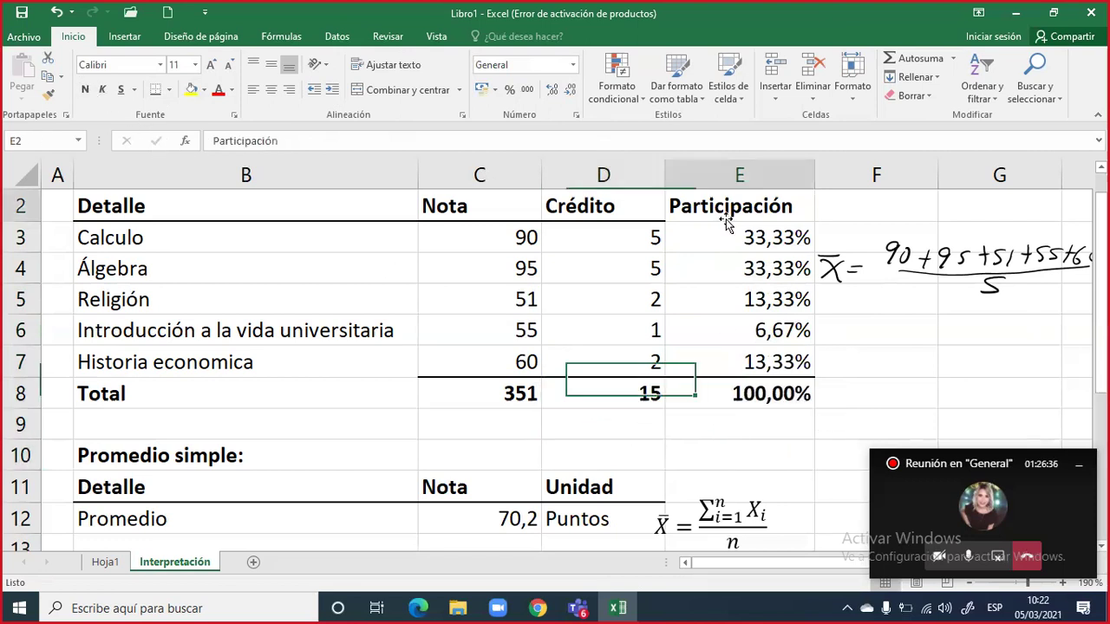
key(Down)
key(Down)
key(Down)
key(Down)
key(Down)
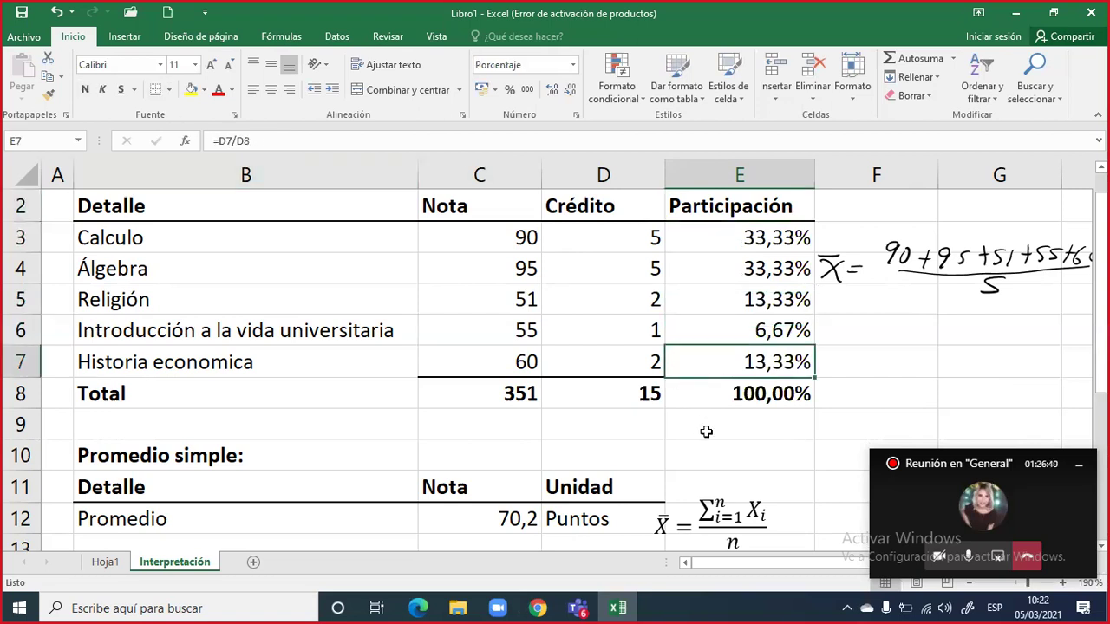
drag(753, 239, 760, 360)
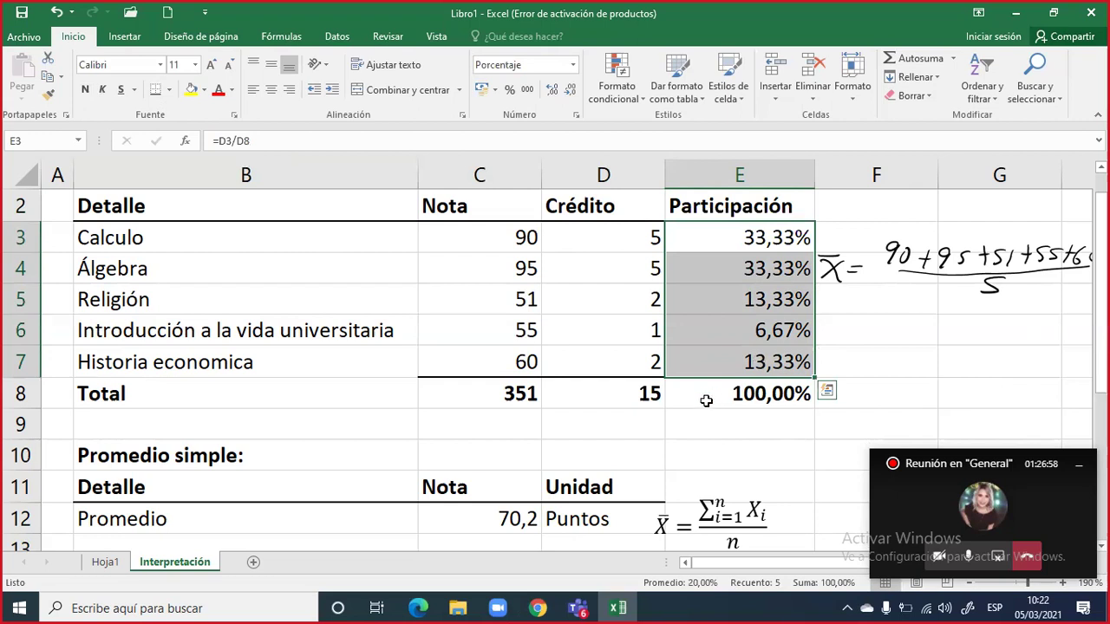
Enter the bold title "Promedio ponderado" in B14, below the simple average table
scroll(709, 395, down, 3)
scroll(347, 406, up, 2)
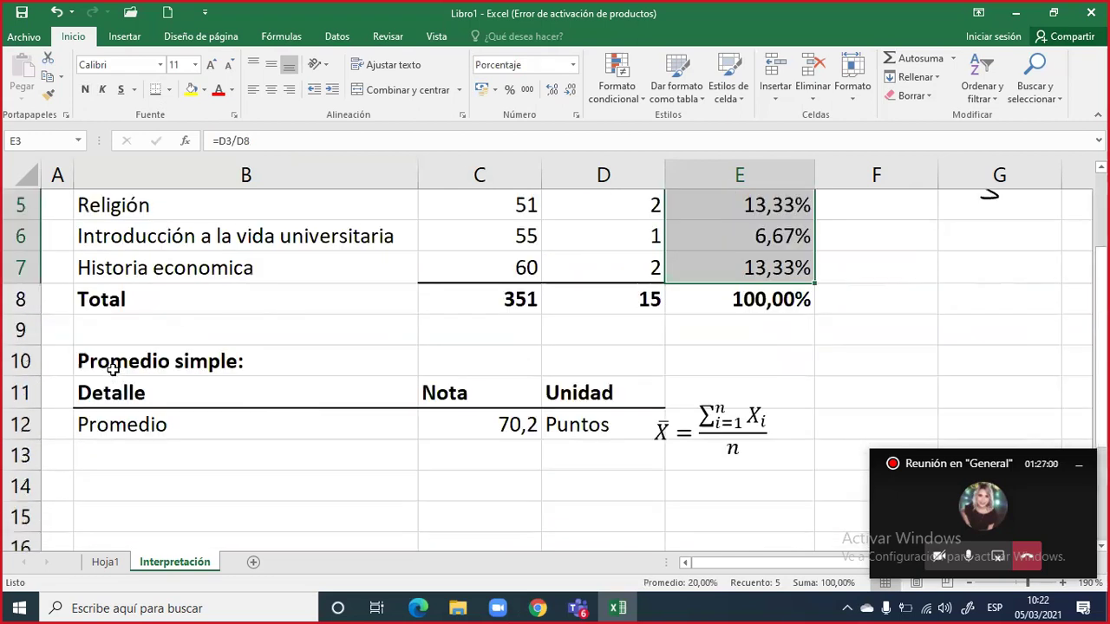
click(131, 366)
click(159, 488)
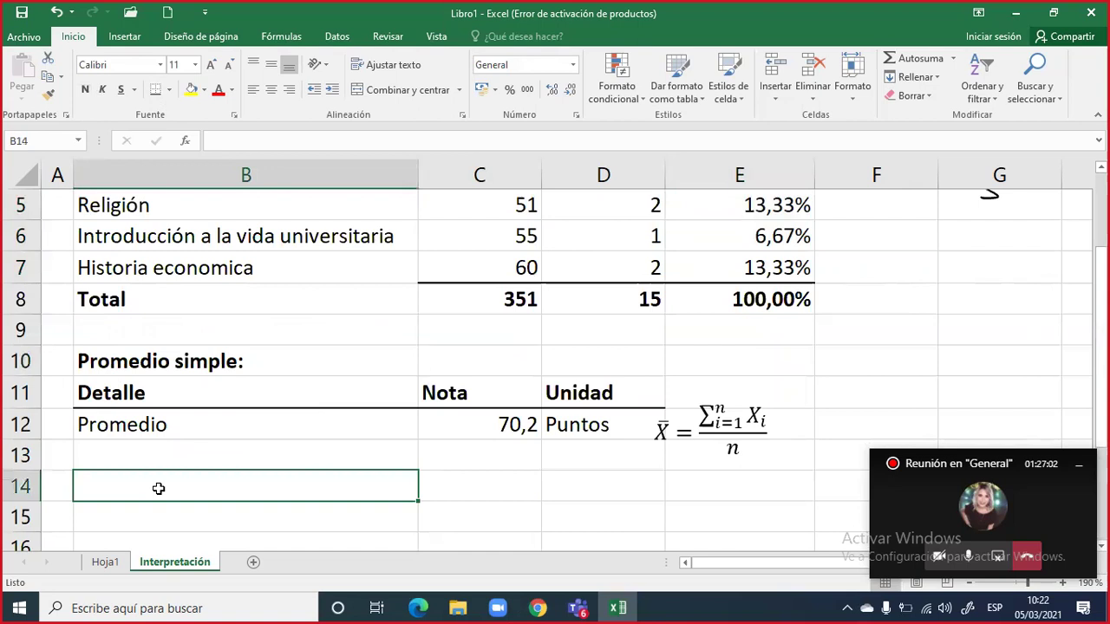
text(Prome)
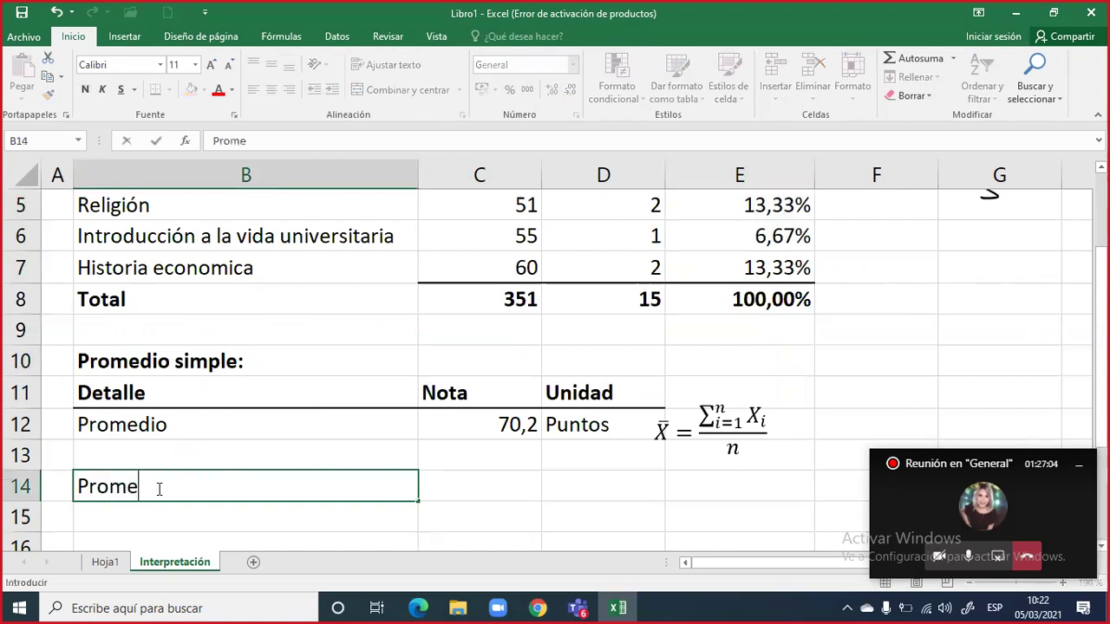
text(dio ponderado)
key(Return)
click(159, 488)
key(ctrl+n)
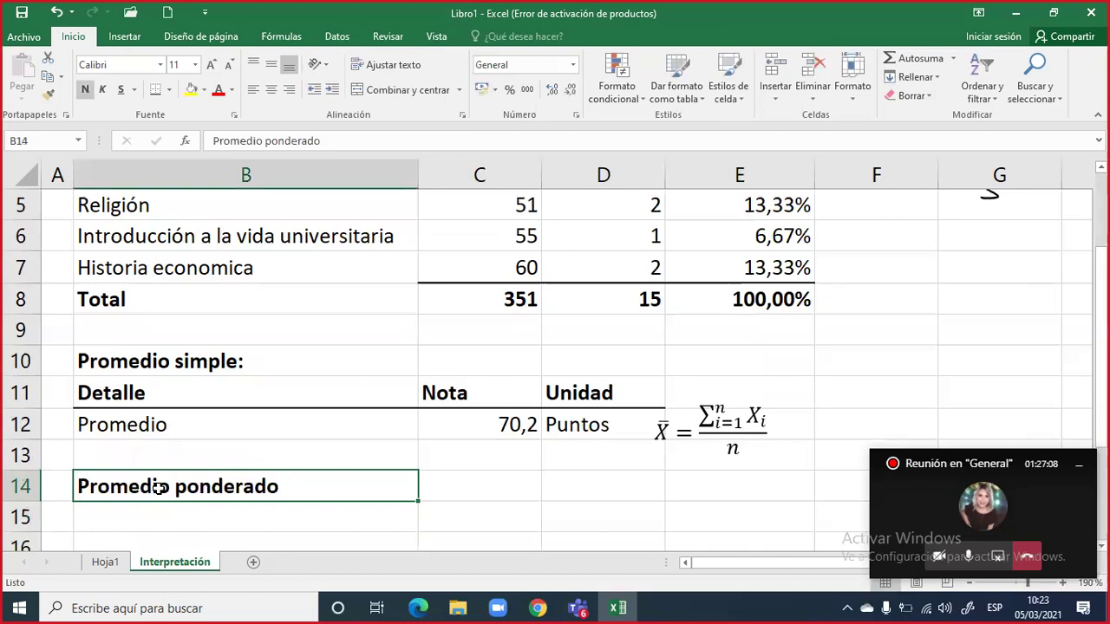
Copy the Detalle, Nota and Unidad headers from B11:D11 to row 15 under the new title
key(Up)
key(Up)
key(Up)
key(shift+Right)
key(shift+Right)
key(ctrl+c)
key(Down)
key(Down)
key(Down)
key(Down)
key(Return)
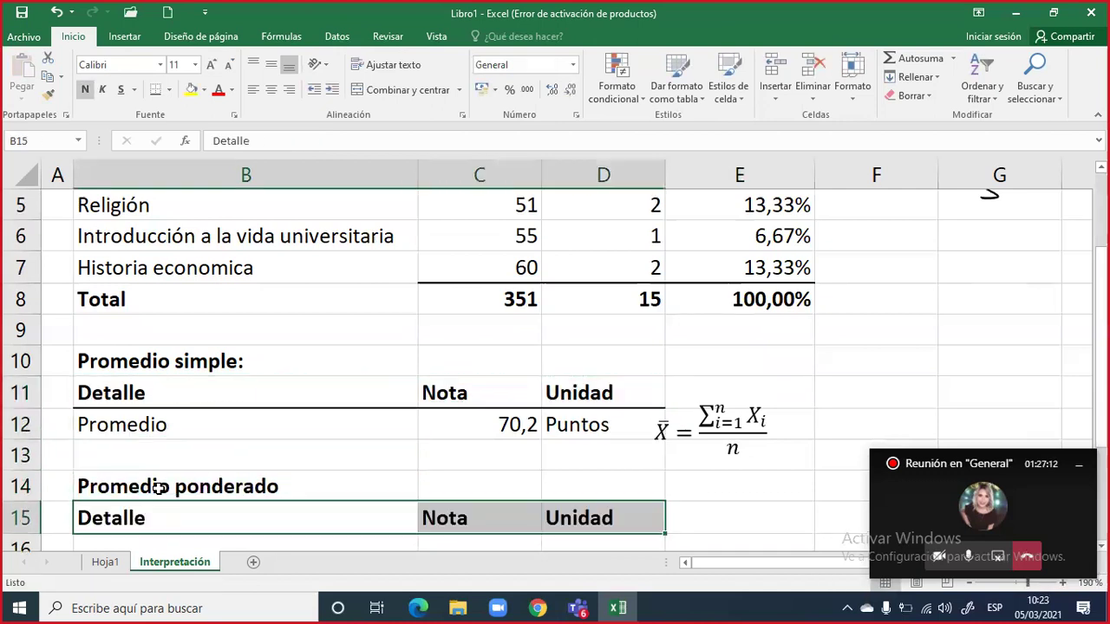
Enter the label "Nota promedio ponderada" in B16, under the copied Detalle header
key(Down)
text(No)
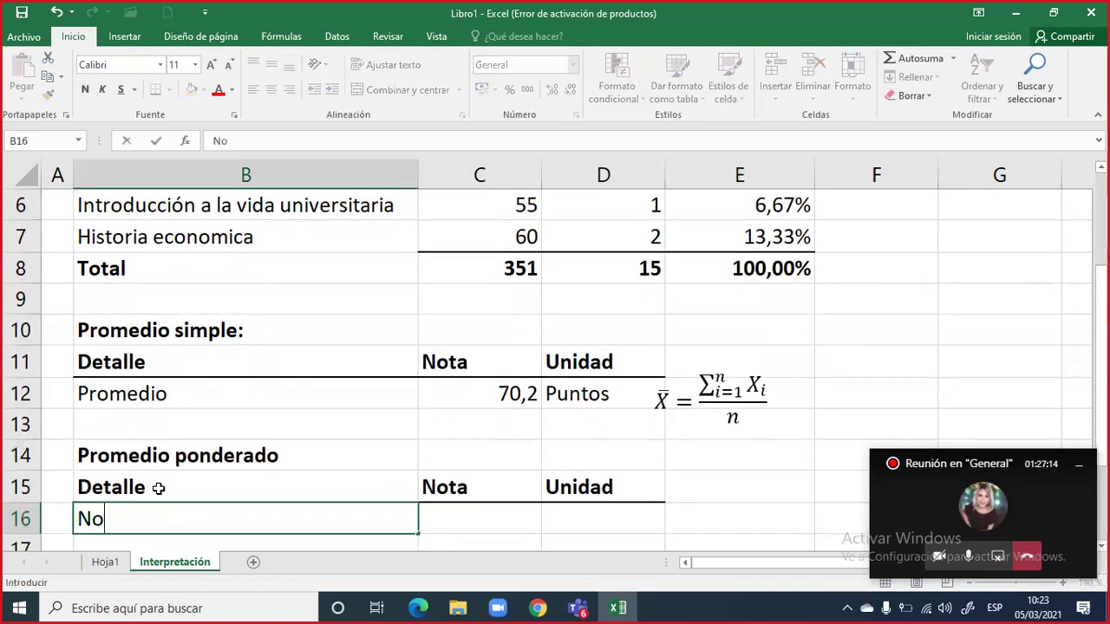
text(ta pro)
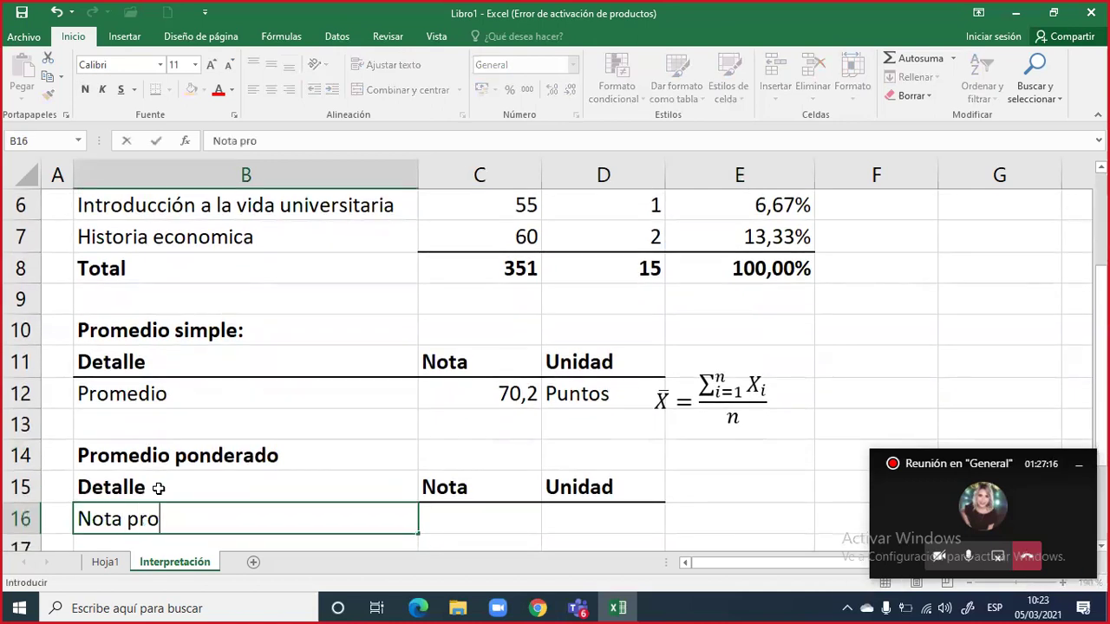
text(medio onder)
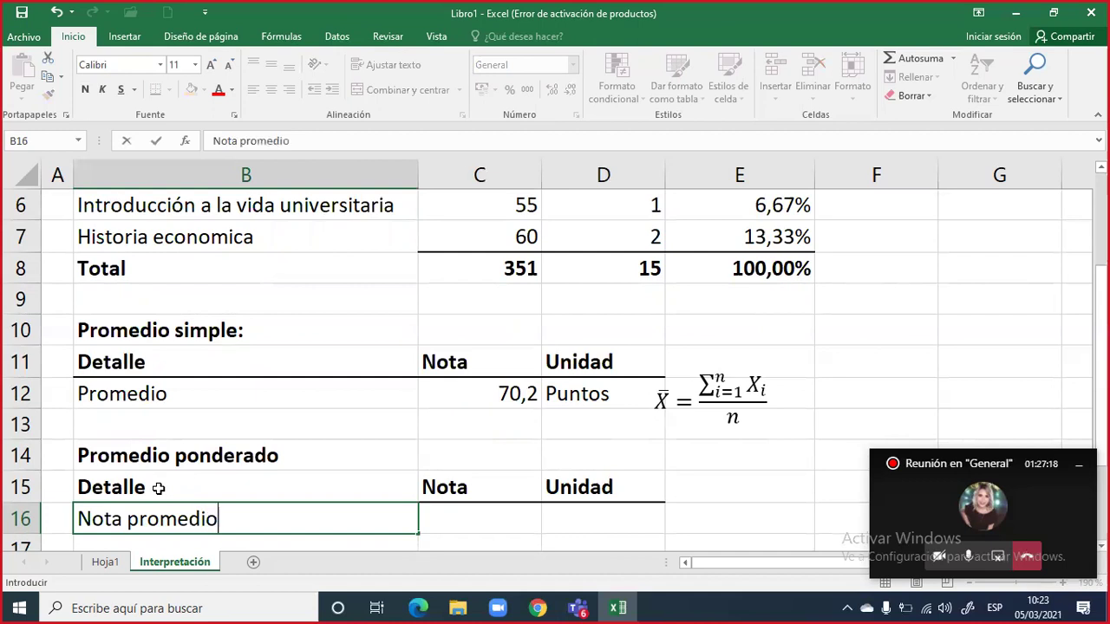
key(BackSpace)
key(BackSpace)
key(BackSpace)
key(BackSpace)
key(BackSpace)
text(ponderada)
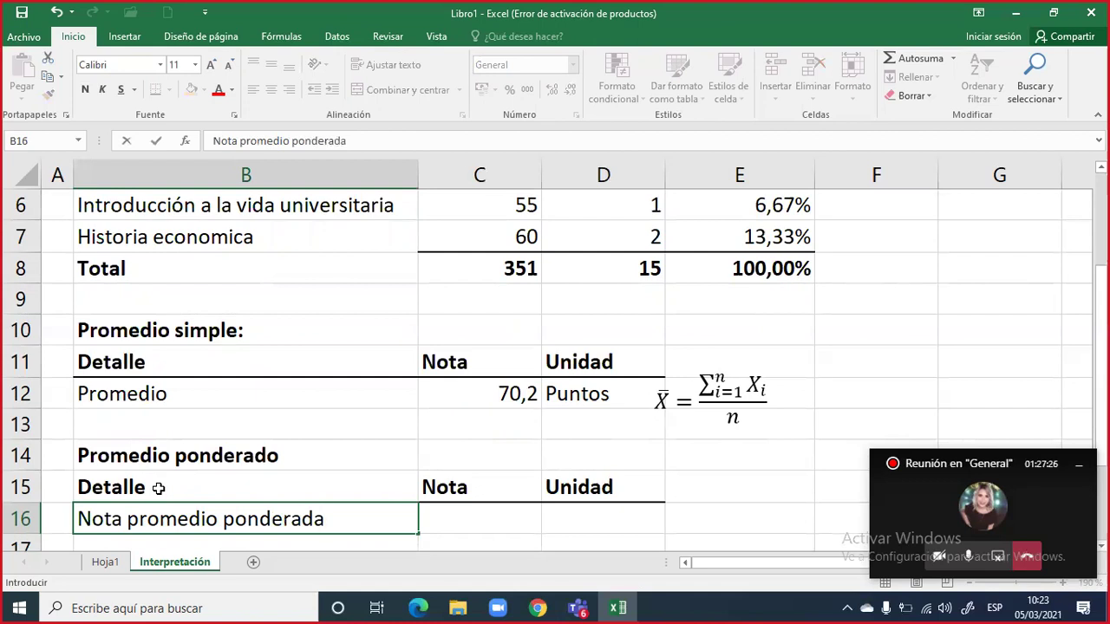
key(Tab)
key(Tab)
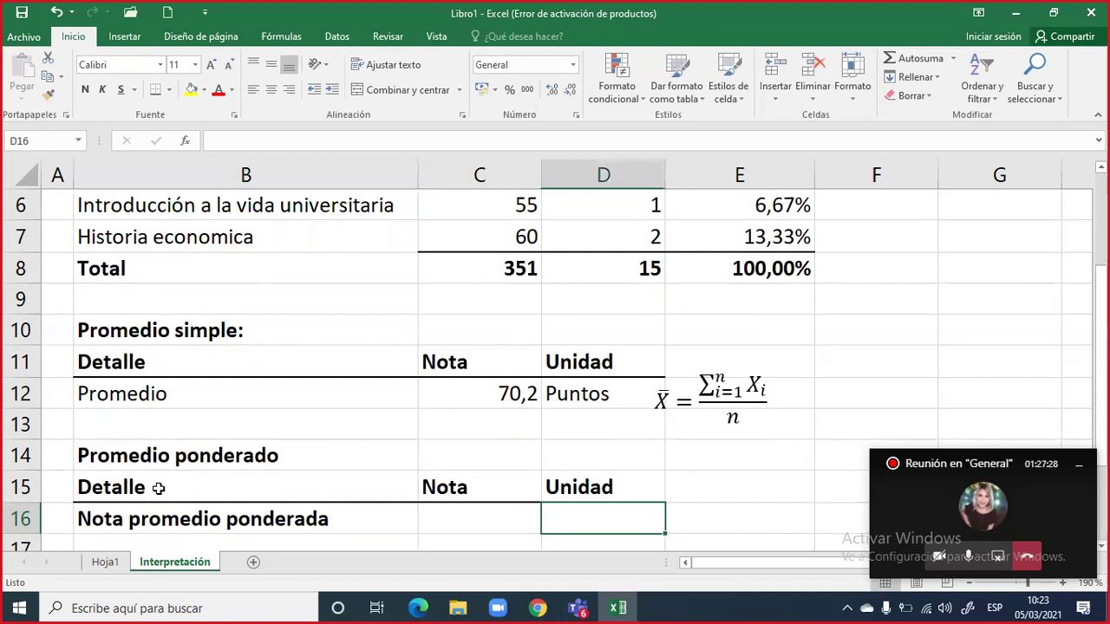
Remove the bold formatting from the row B16:D16
key(Left)
key(Left)
key(shift+Right)
key(shift+Right)
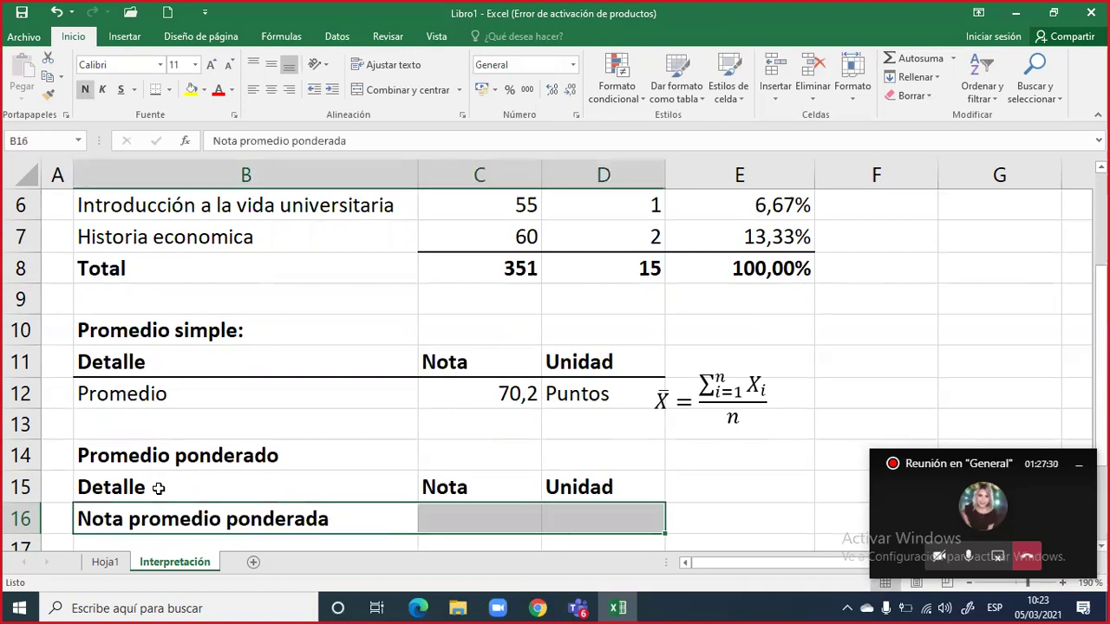
key(ctrl+n)
Enter "Puntos" in D16 as the unit of the weighted average grade
key(Right)
key(Right)
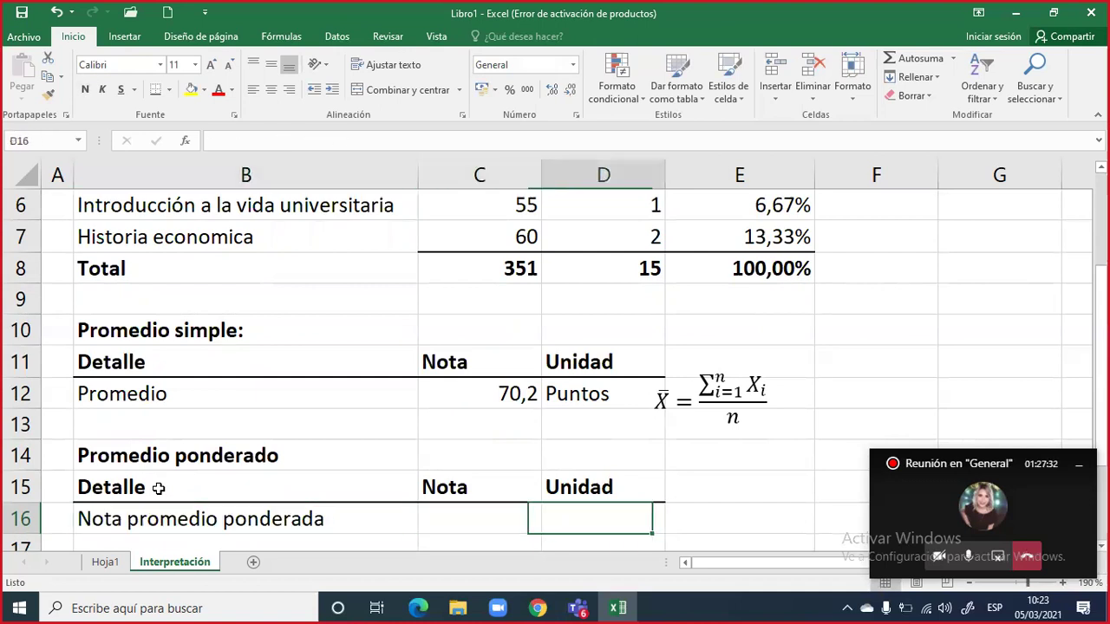
text(Puntos)
key(Return)
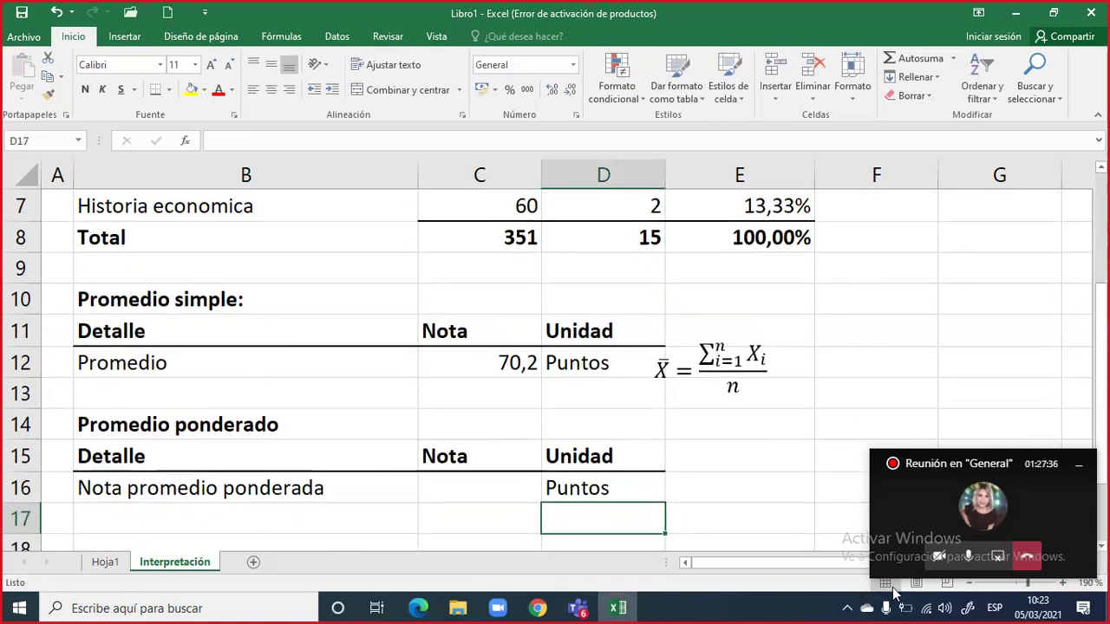
click(972, 586)
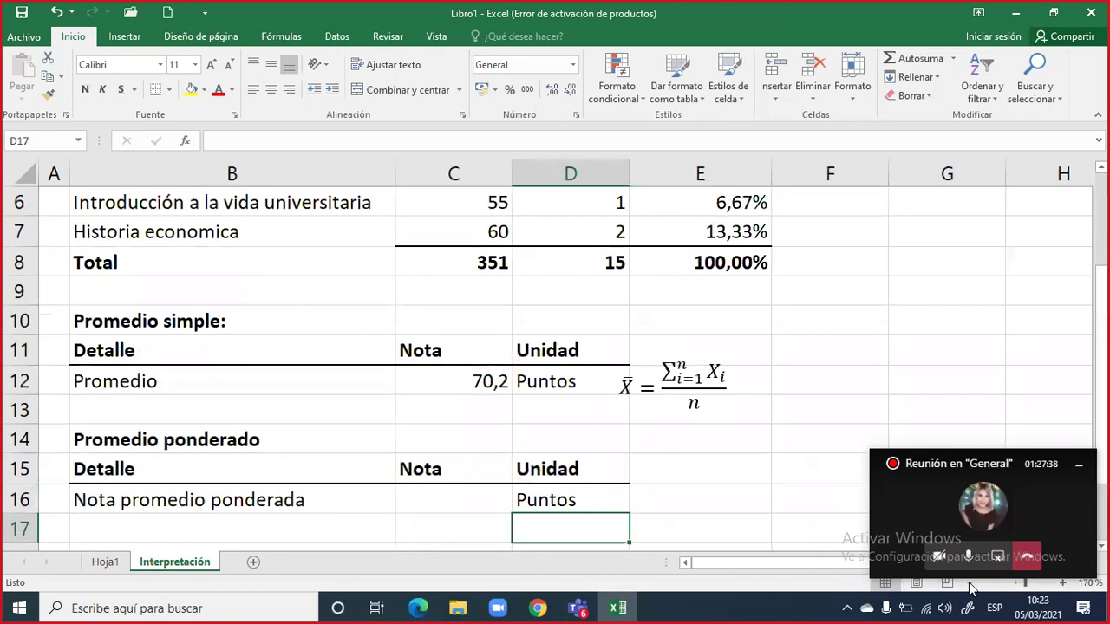
click(971, 585)
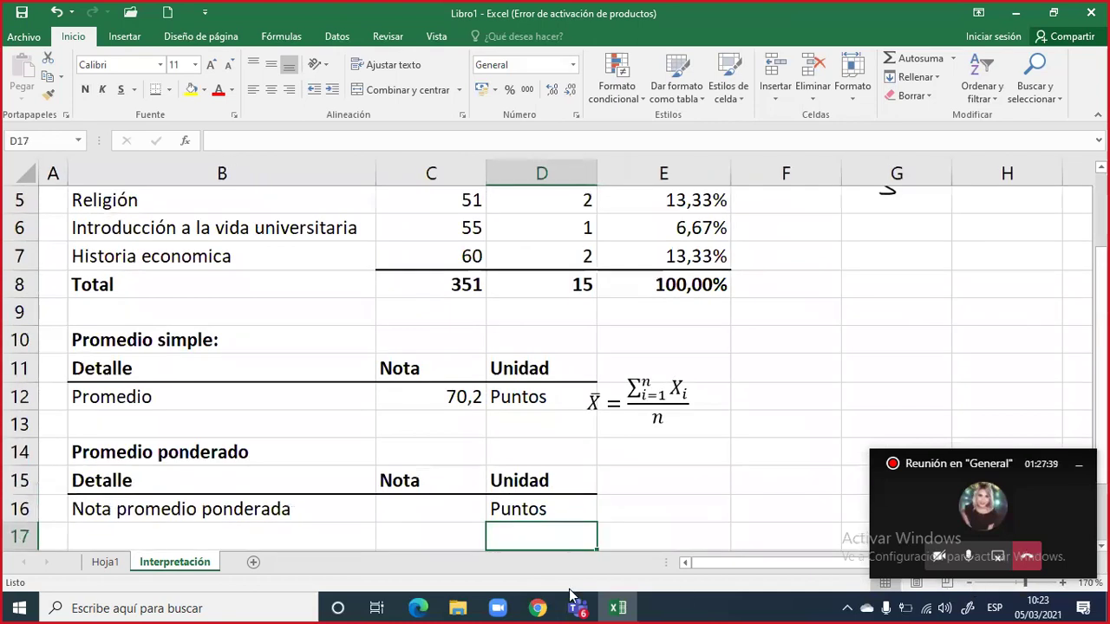
Insert a new blank equation object on the Interpretación sheet for the weighted average formula
click(106, 510)
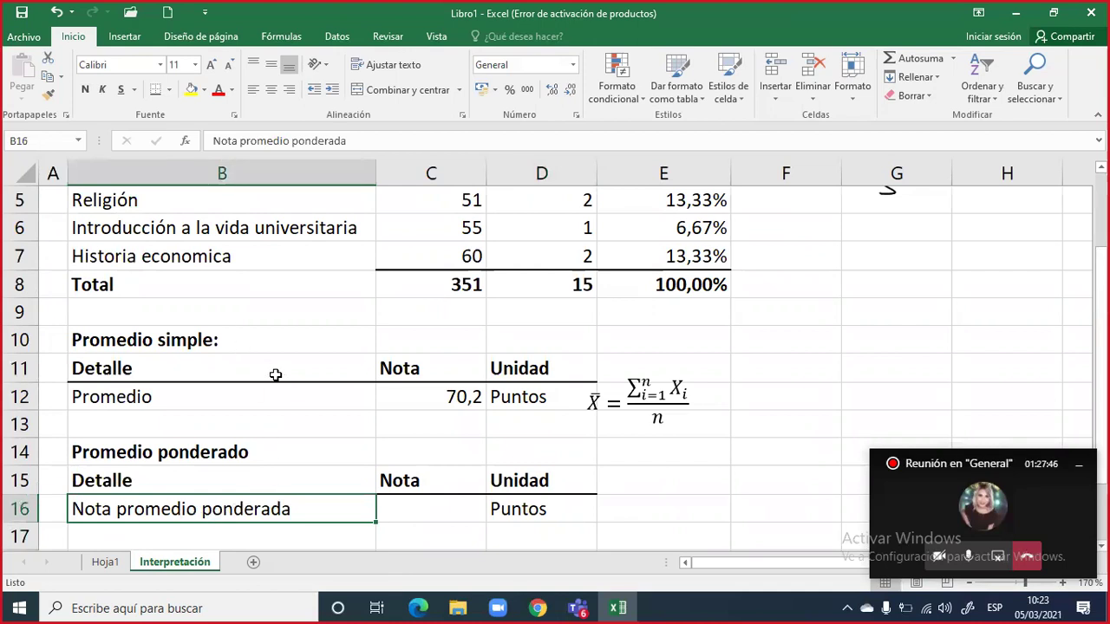
click(124, 38)
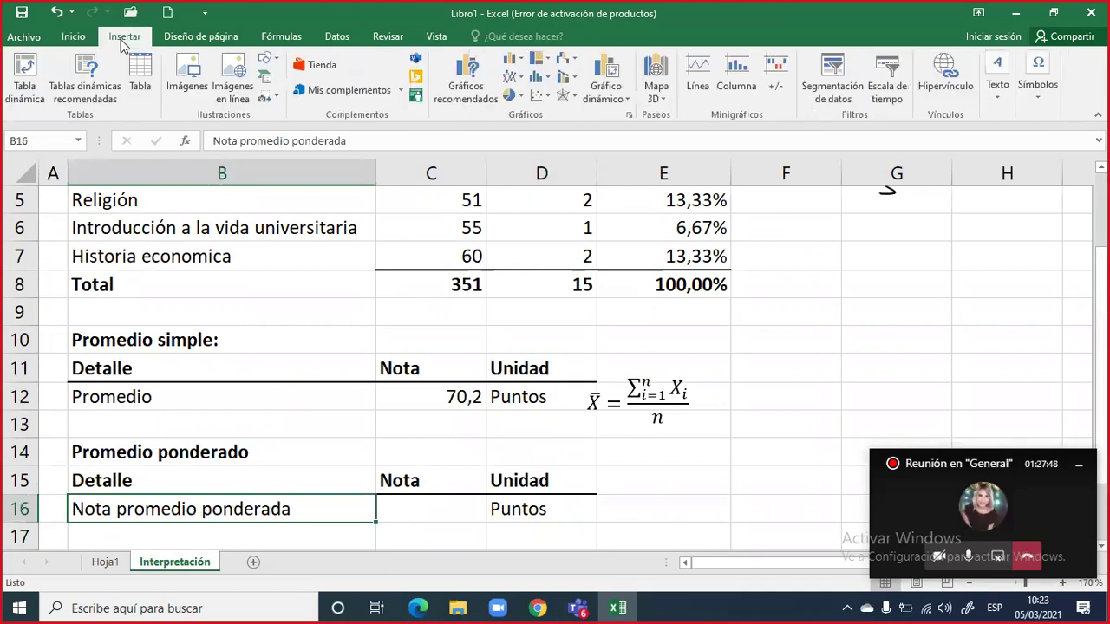
click(1041, 99)
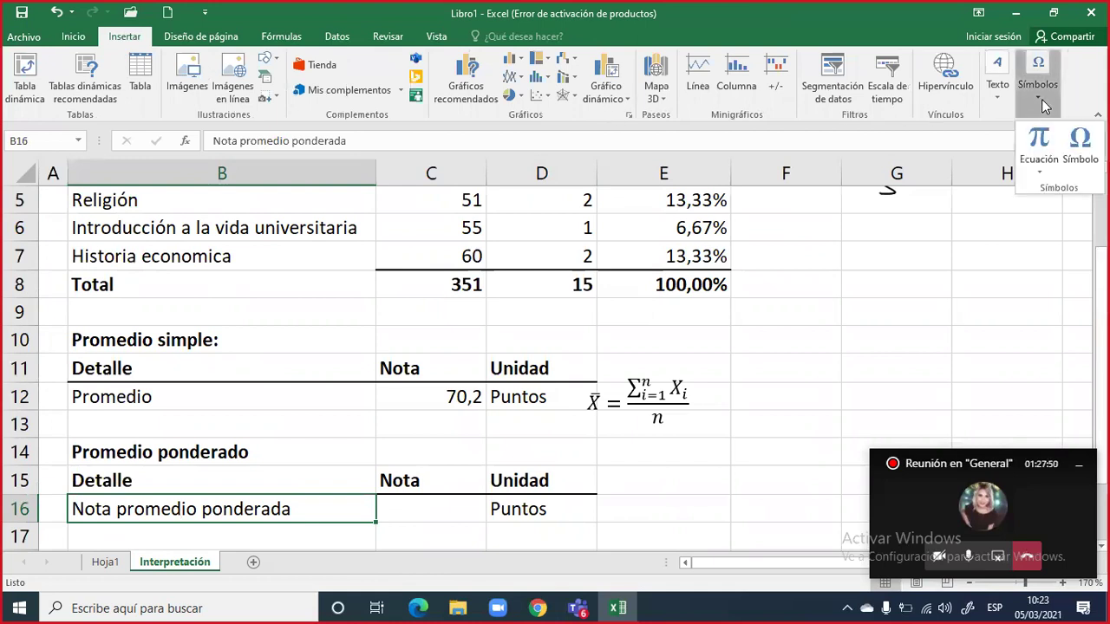
click(1043, 143)
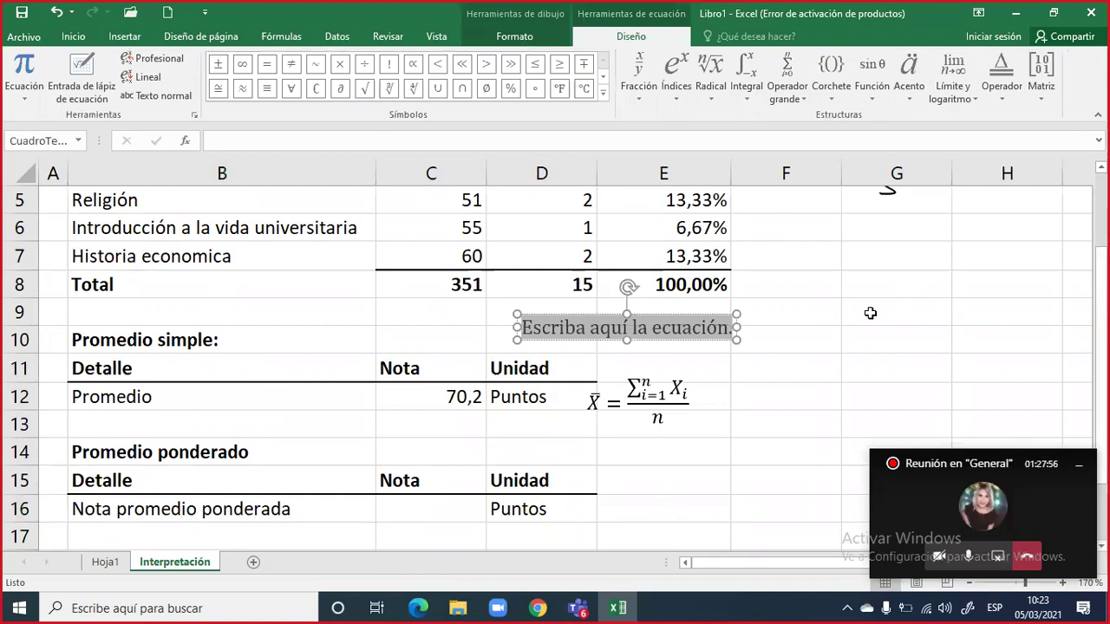
Start the equation with an X bearing an overbar and the subscript p, followed by an equals sign
click(909, 102)
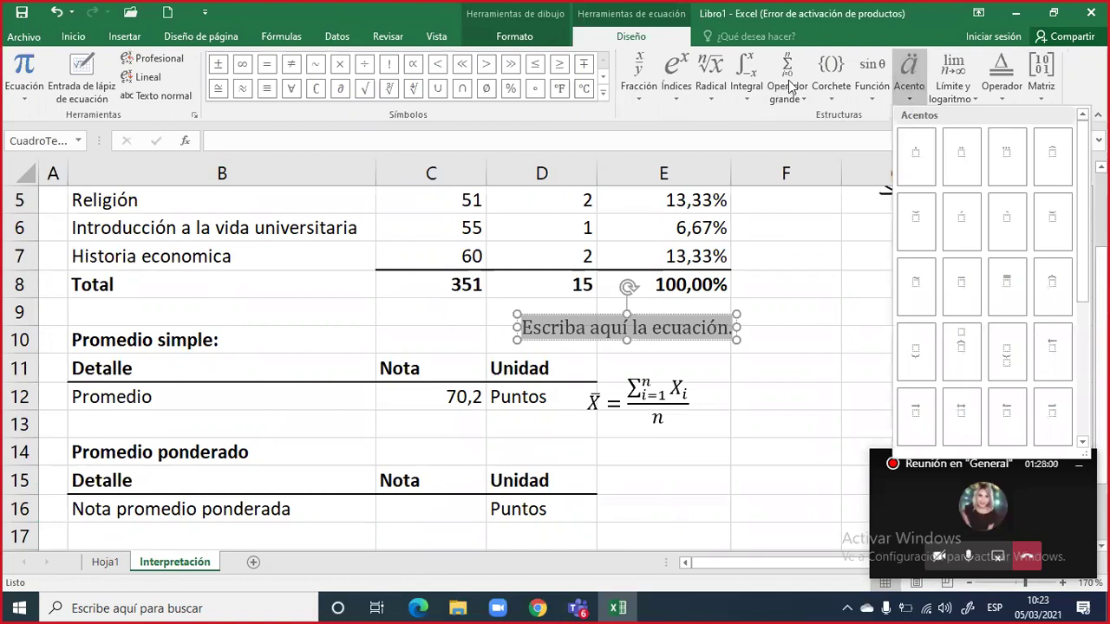
click(682, 92)
click(758, 165)
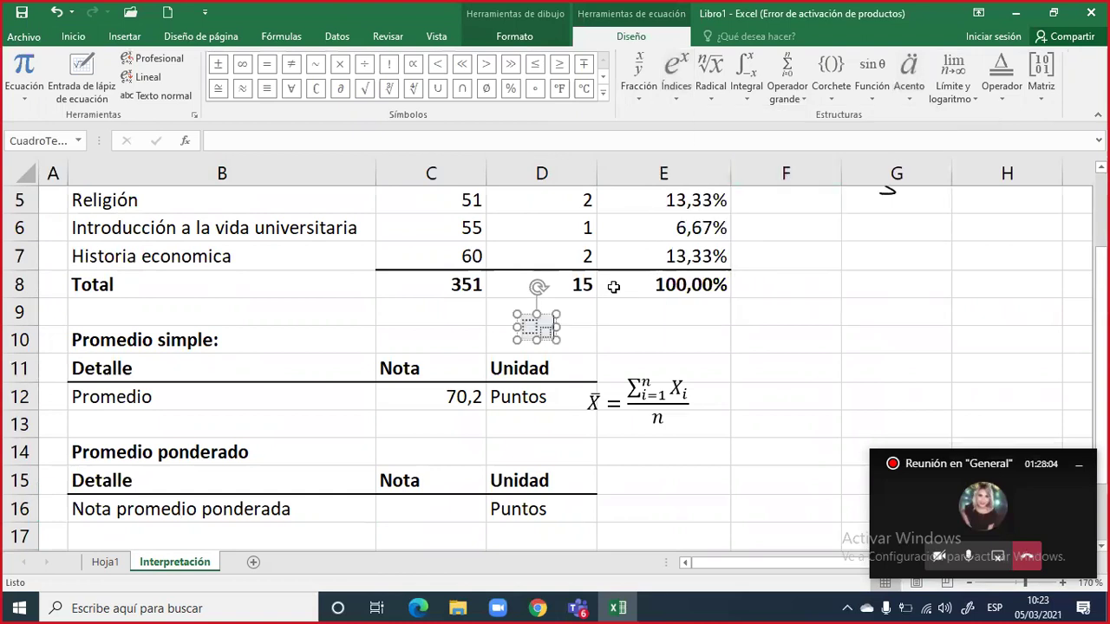
click(918, 96)
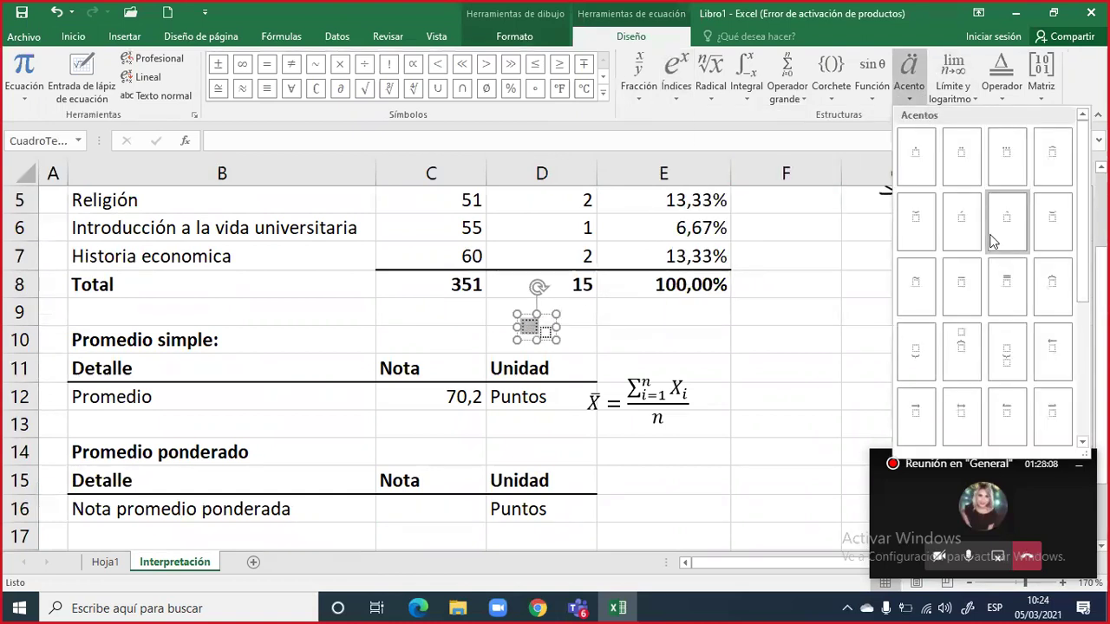
click(964, 280)
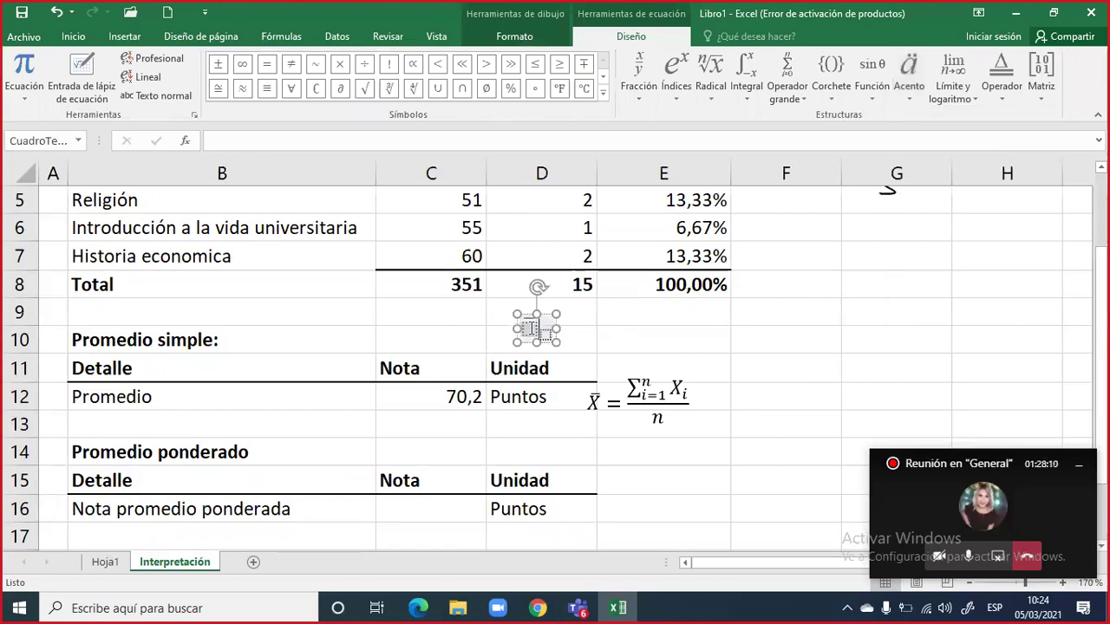
text(X̄)
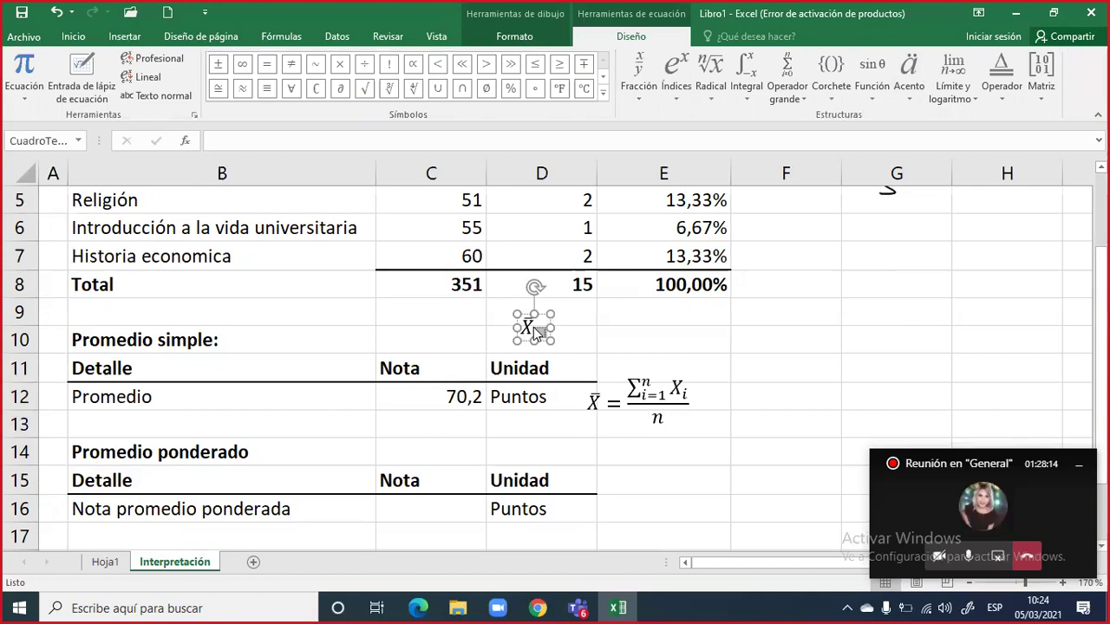
text(p )
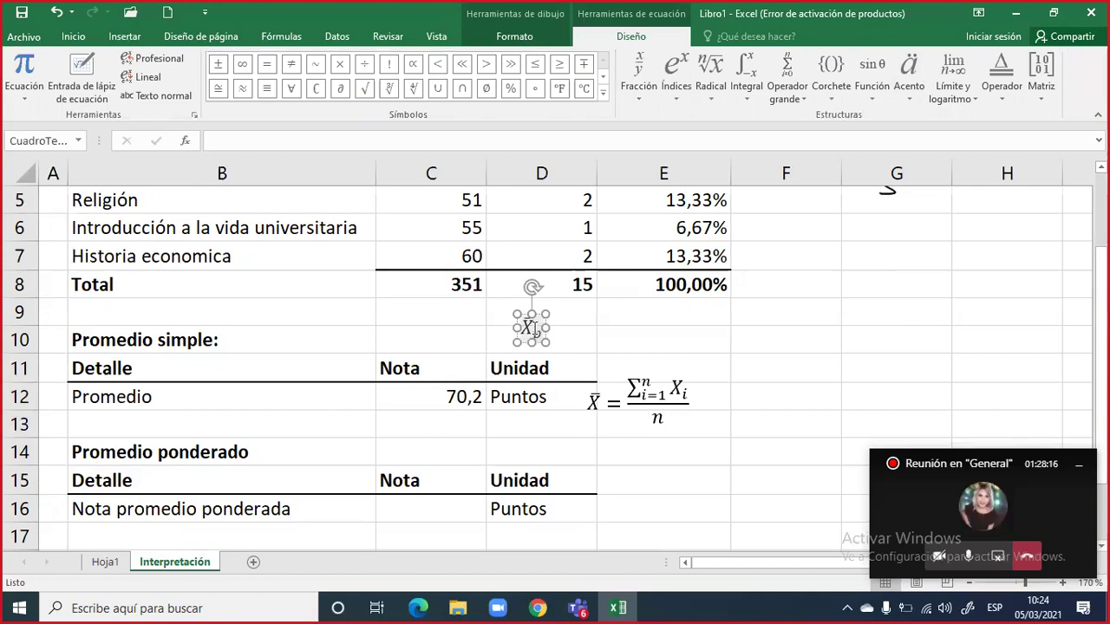
text(=)
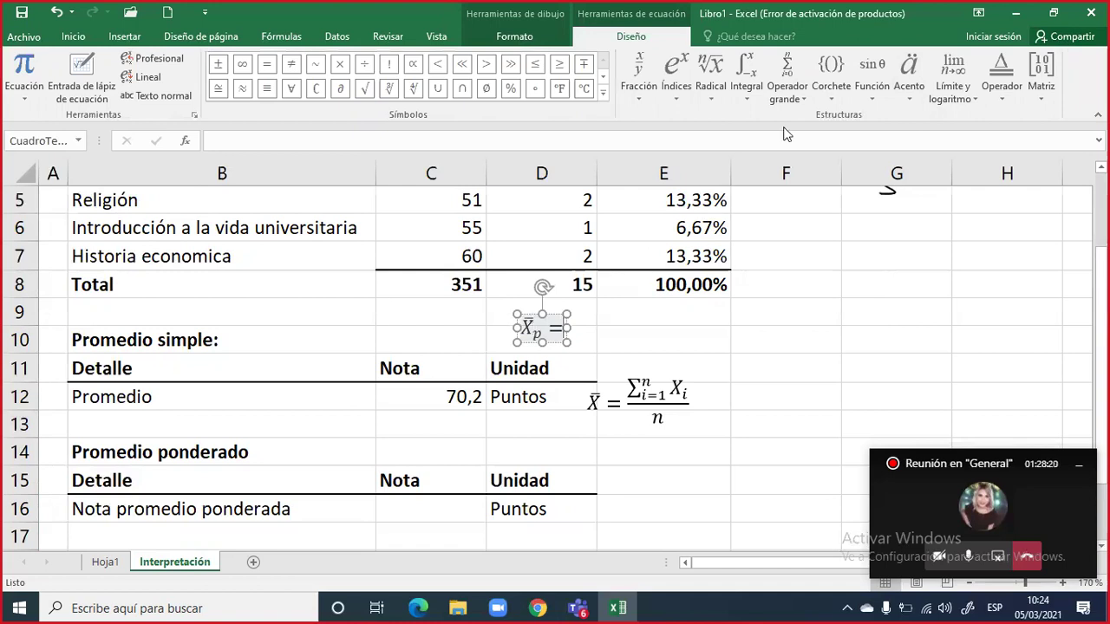
Add a summation after the equals sign with lower limit i=1 and upper limit n
click(801, 99)
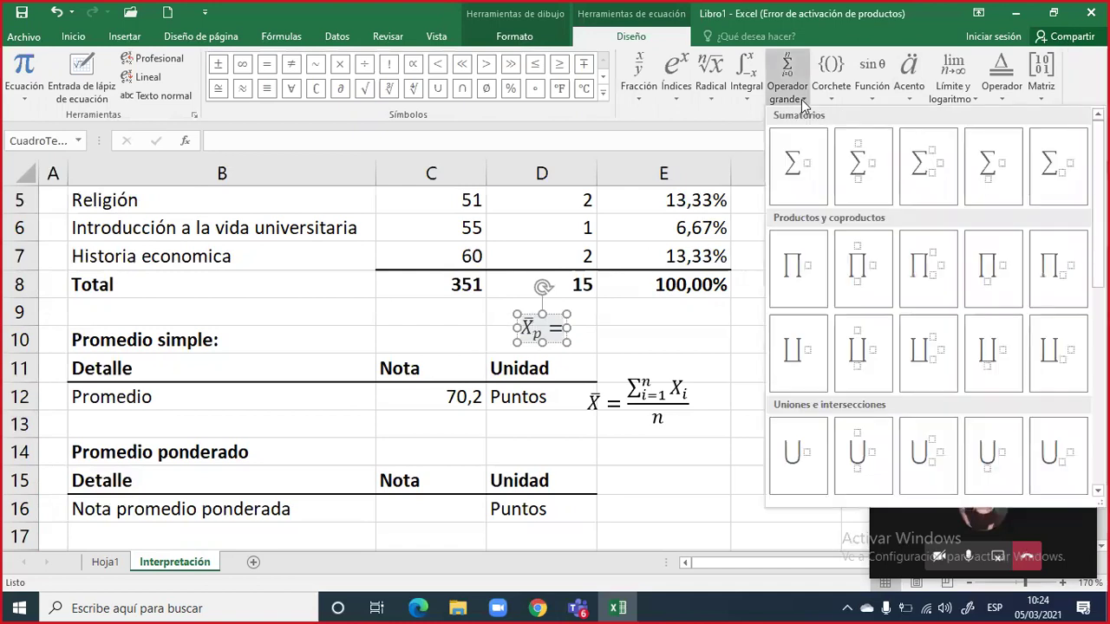
click(862, 184)
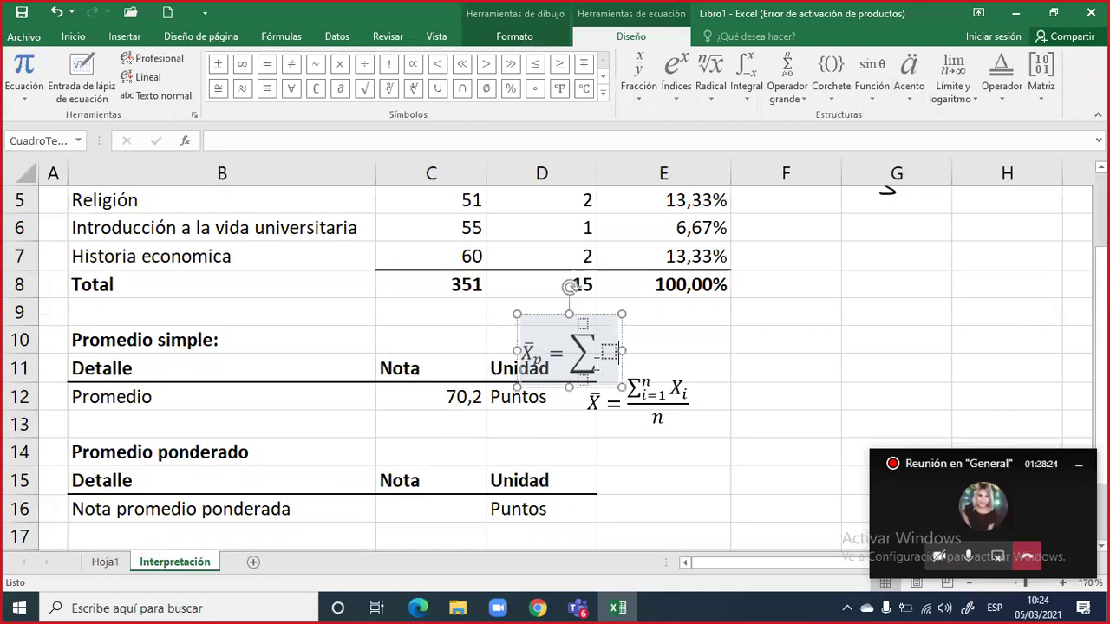
click(583, 382)
text(i=)
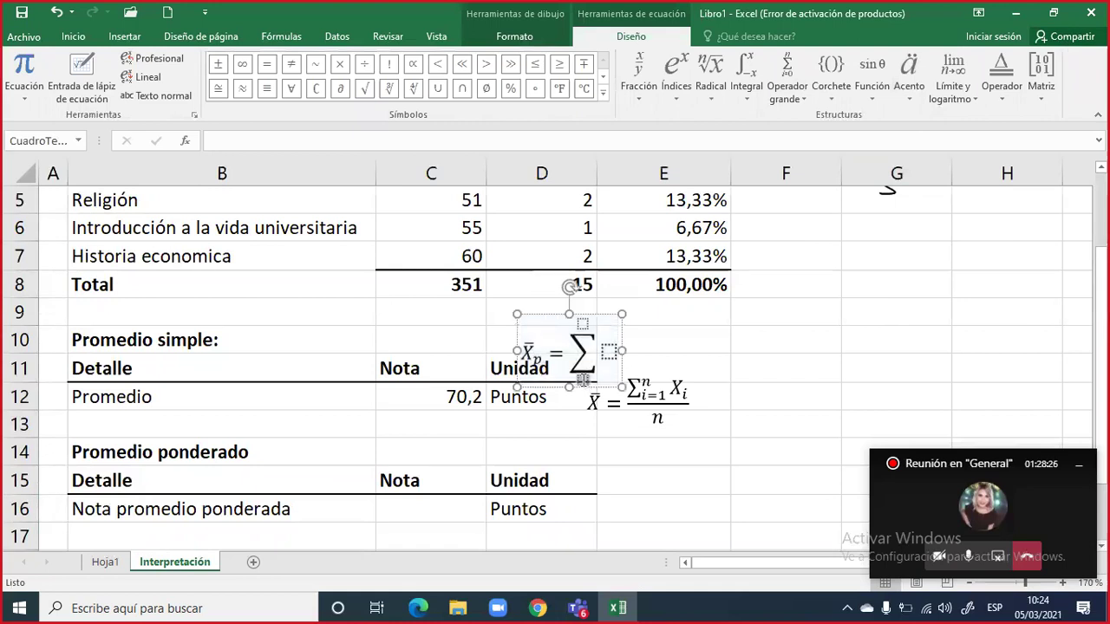
text(1)
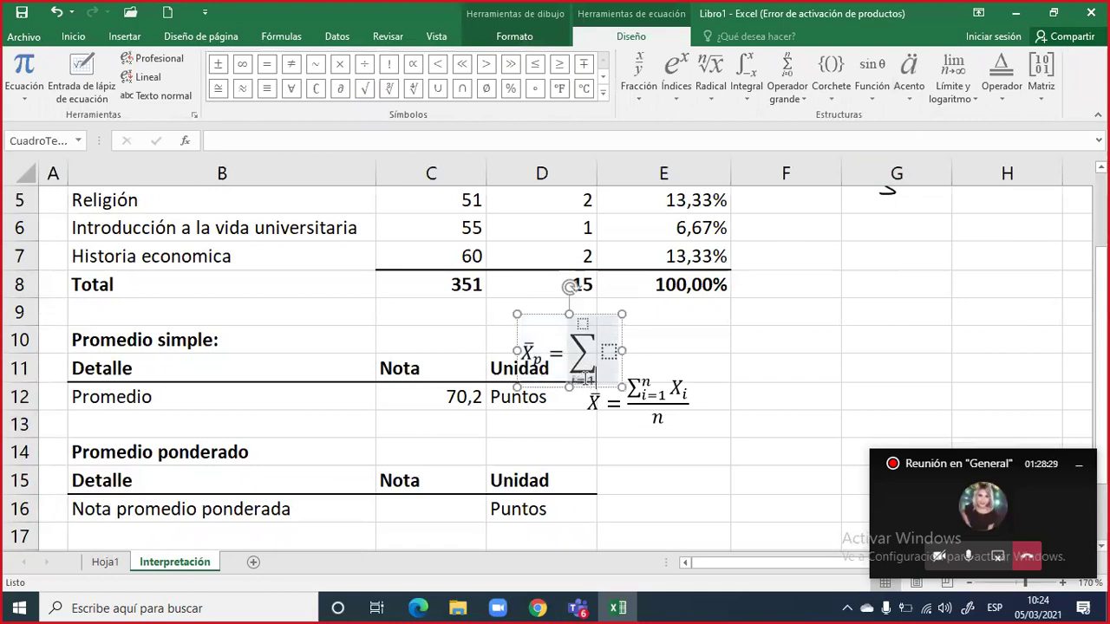
click(585, 323)
text(n)
key(Right)
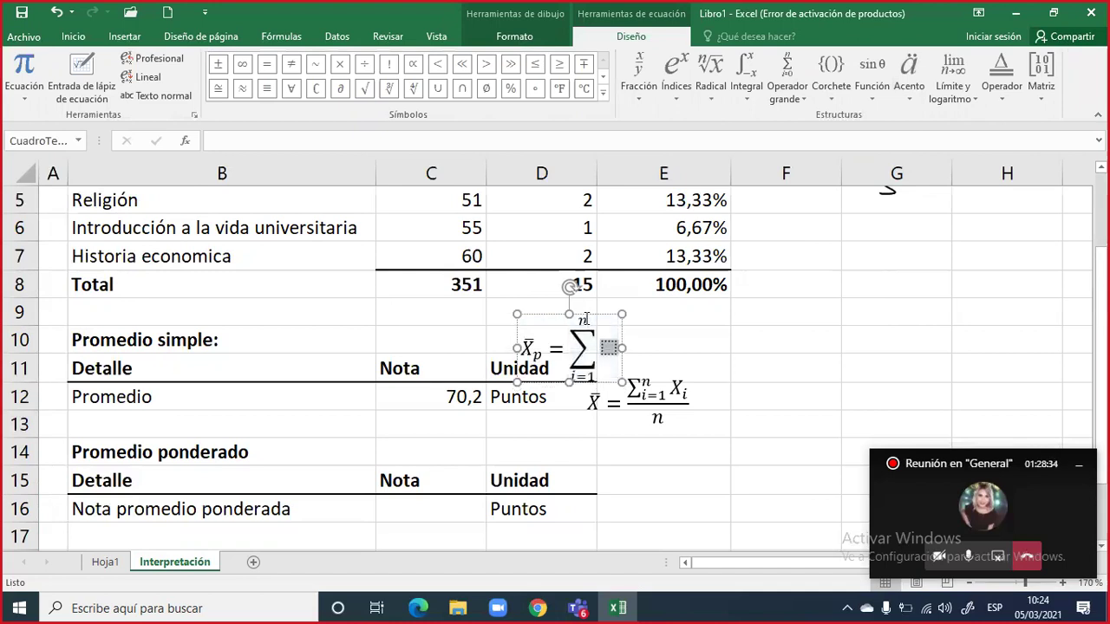
Fill the summation's argument with X subscript i followed by the multiplication sign *
click(681, 91)
click(754, 166)
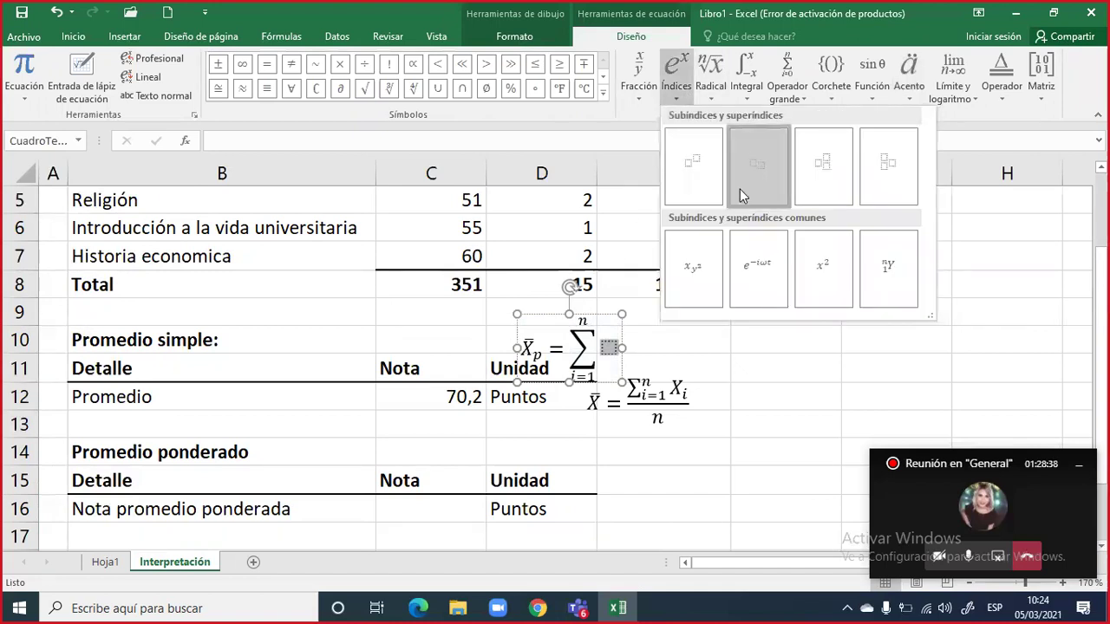
click(610, 351)
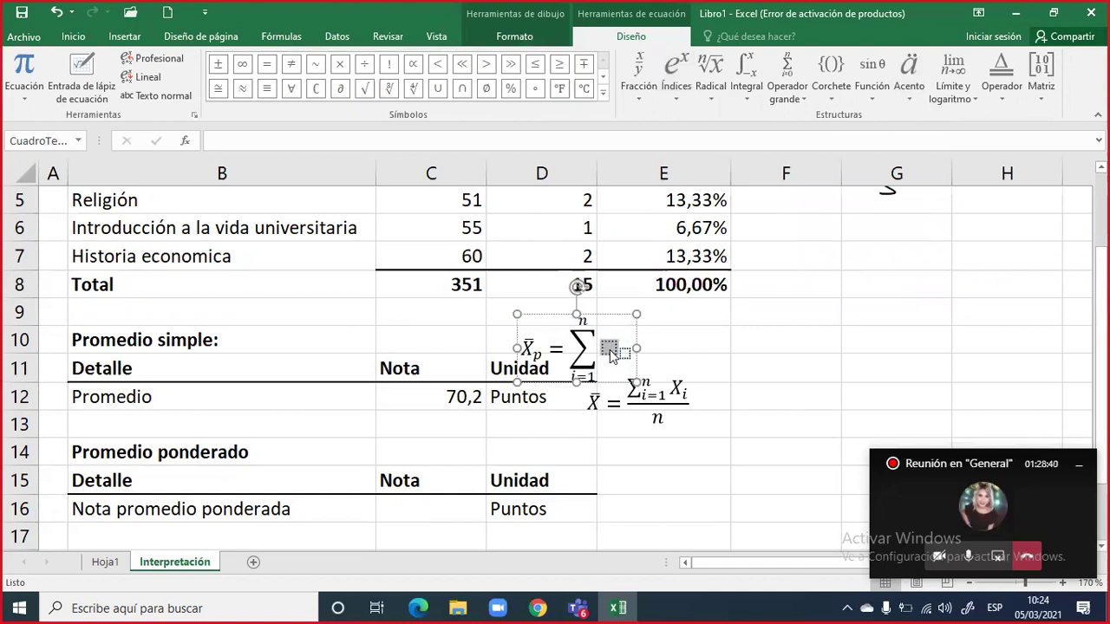
text(X_i)
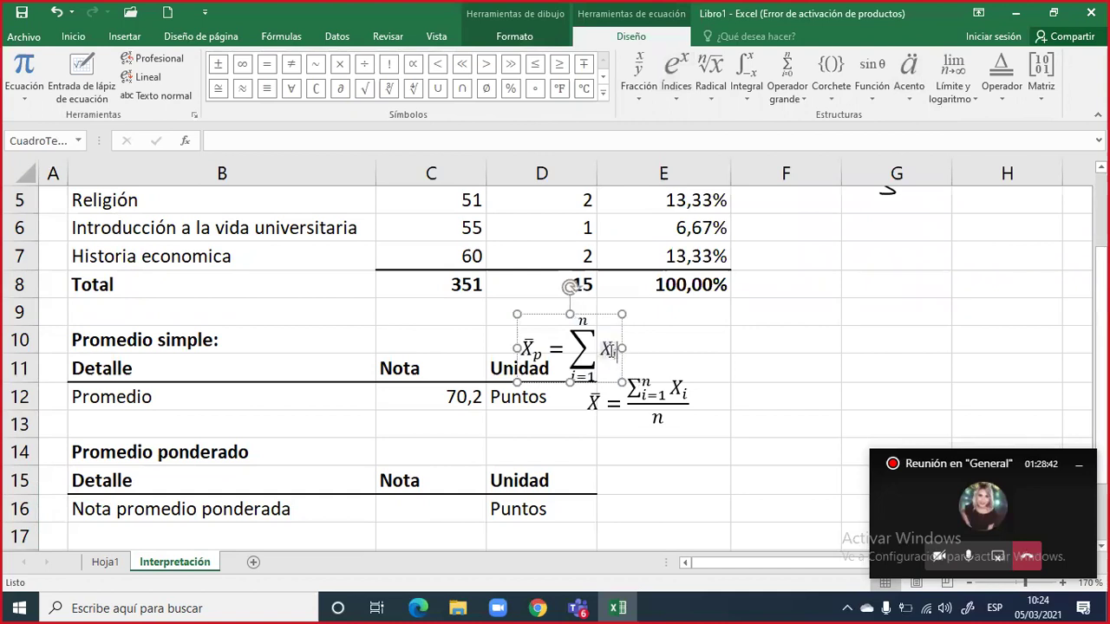
key(Right)
text(*)
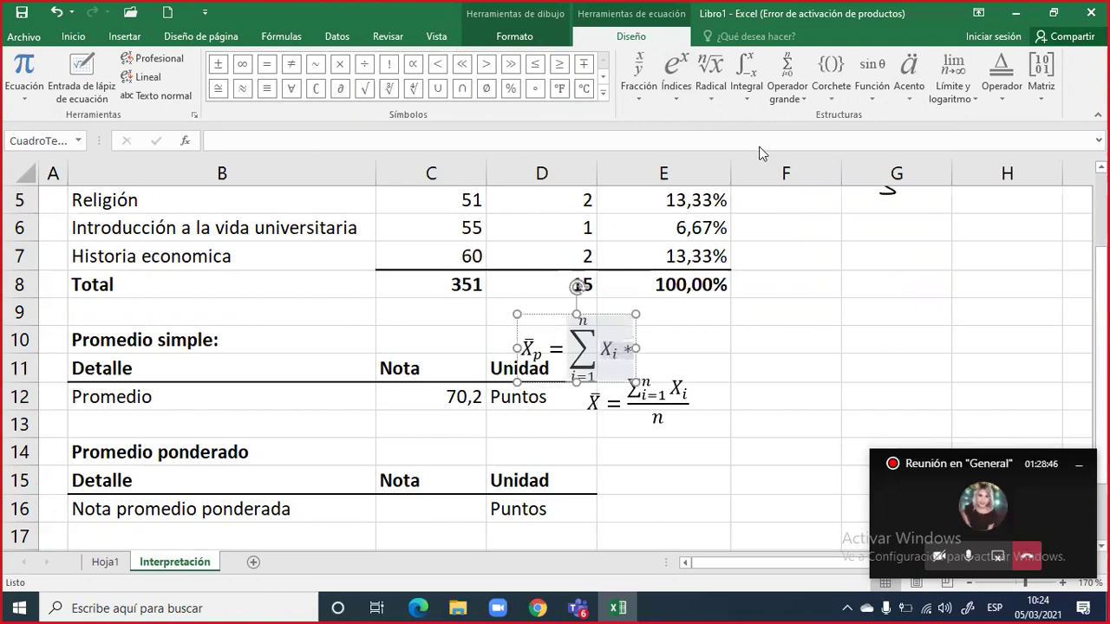
Complete the equation with W subscript i and move it to column E beside the Promedio ponderado table
click(681, 101)
key(Escape)
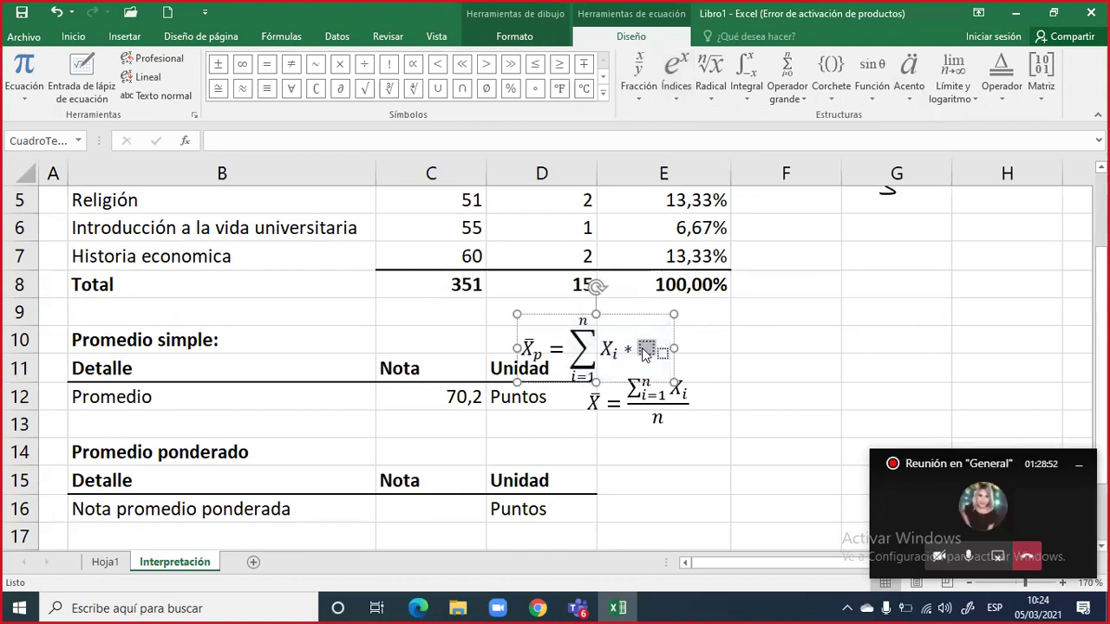
text(W)
key(Right)
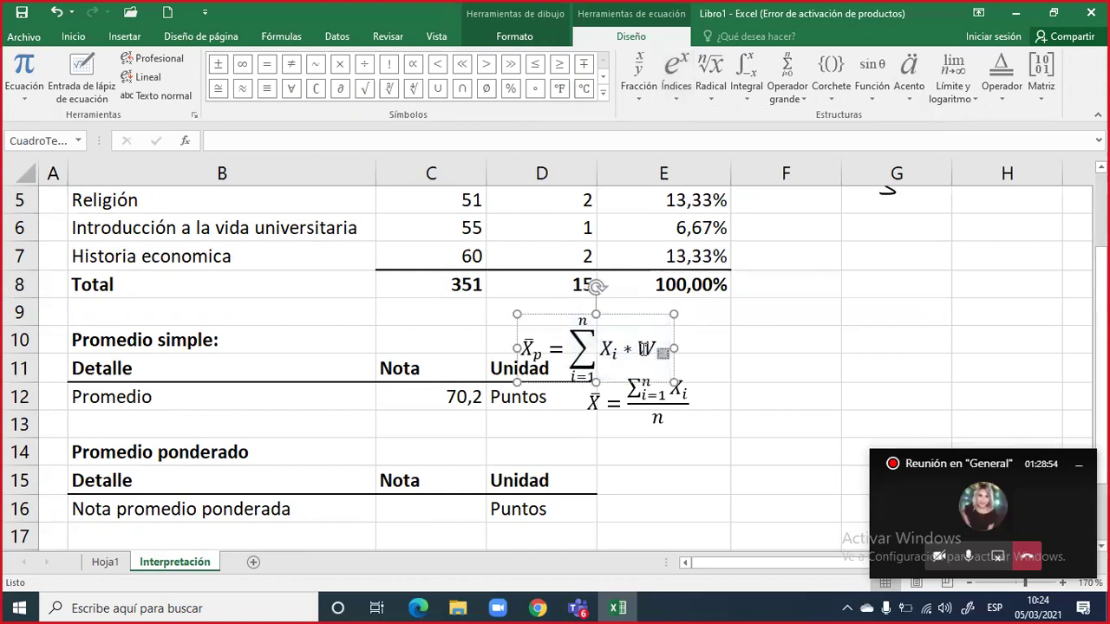
text(i)
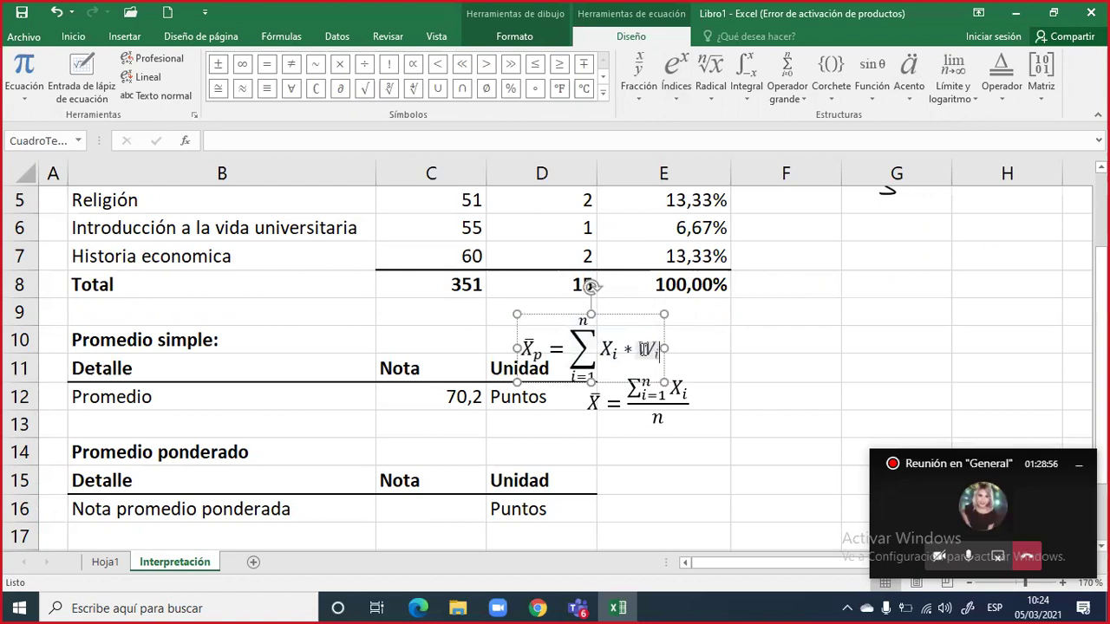
drag(565, 383, 610, 478)
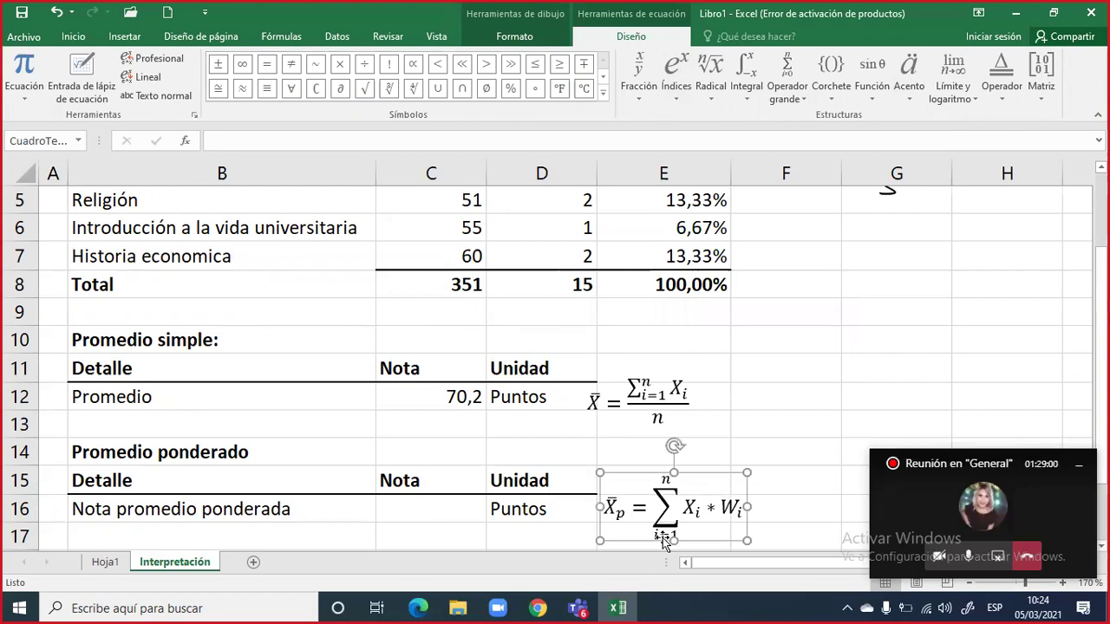
click(663, 540)
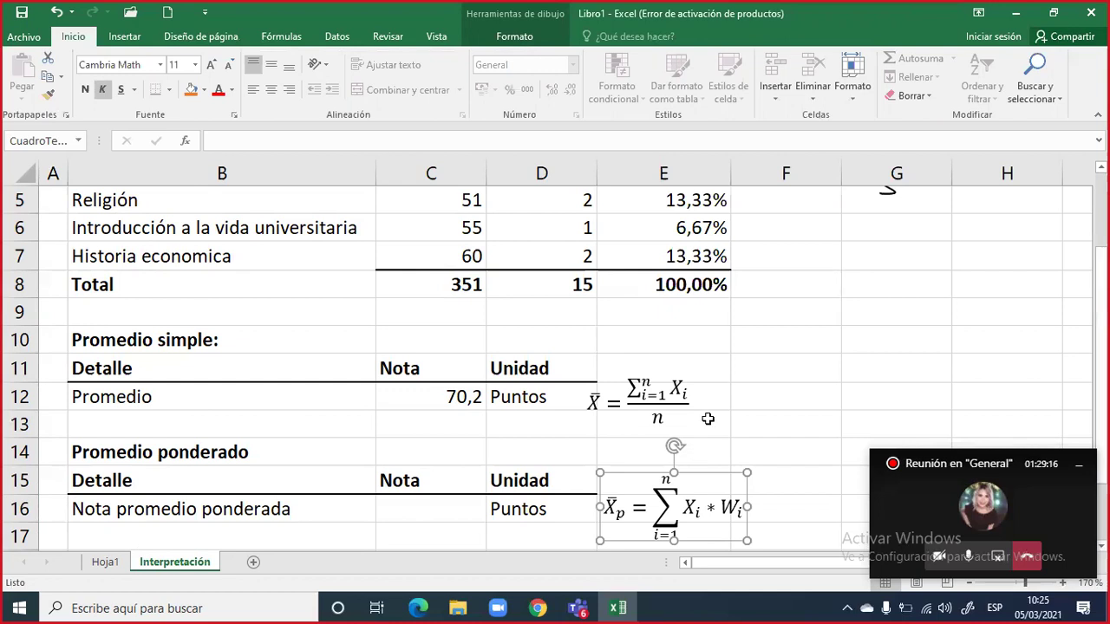
Append "Xi" in quotation marks to the Nota header in C2 and colour that added text red
drag(684, 511, 700, 513)
drag(720, 511, 739, 512)
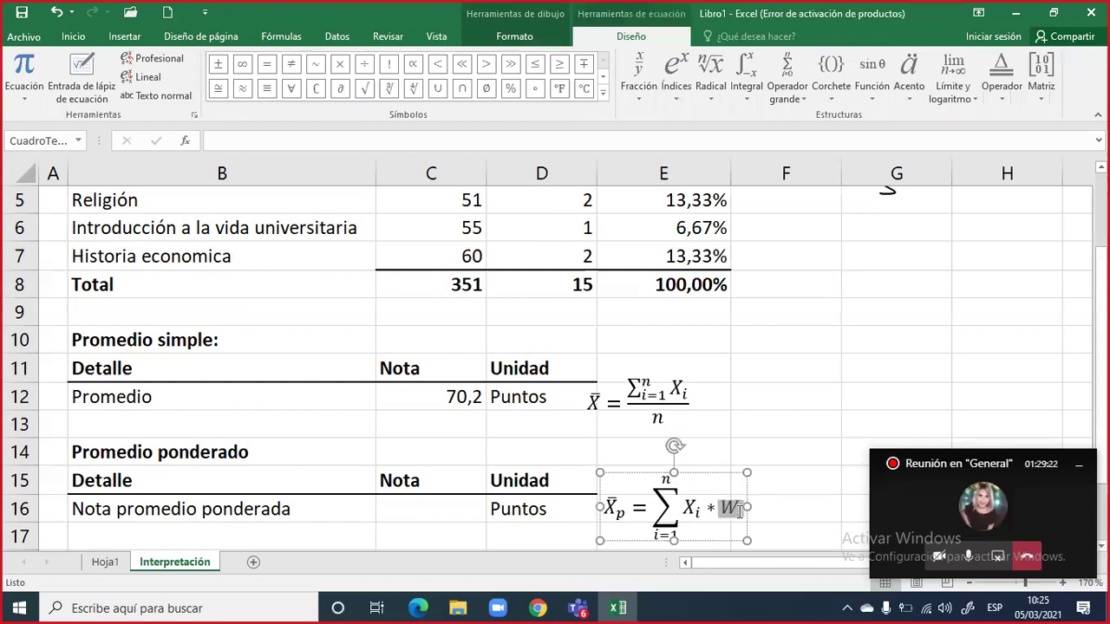
click(714, 390)
scroll(715, 389, up, 2)
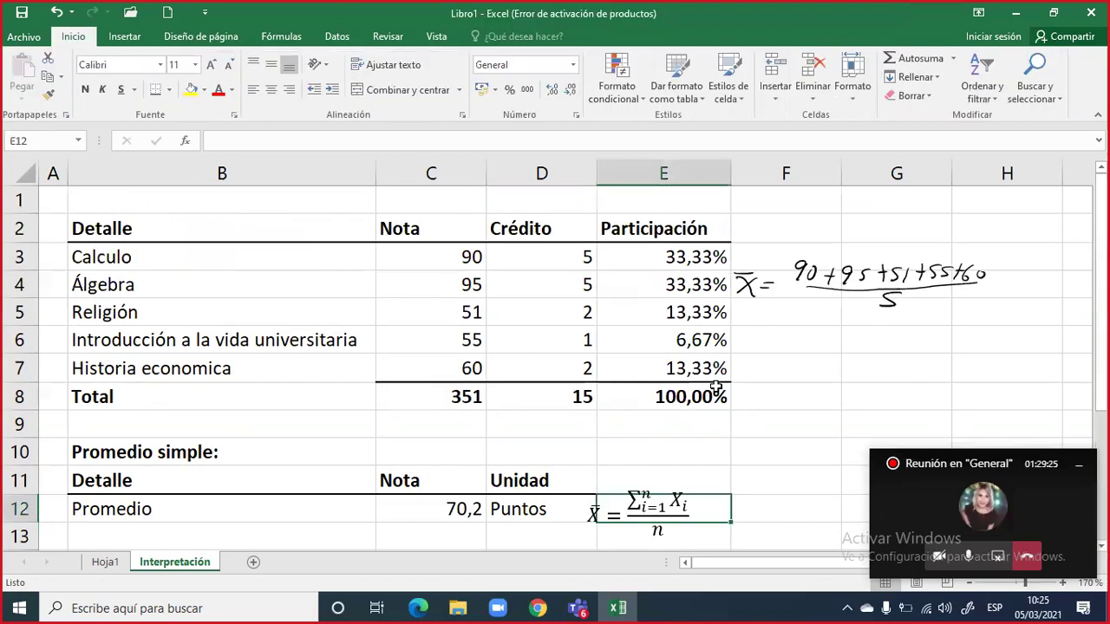
double_click(456, 229)
text(")
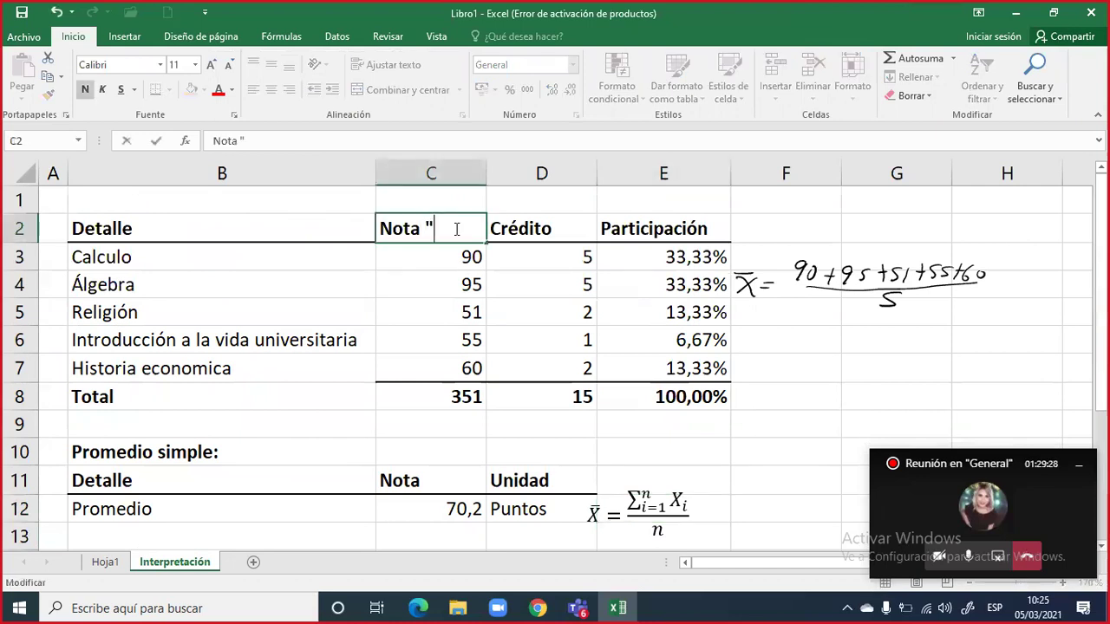
text(Xi")
drag(458, 229, 425, 229)
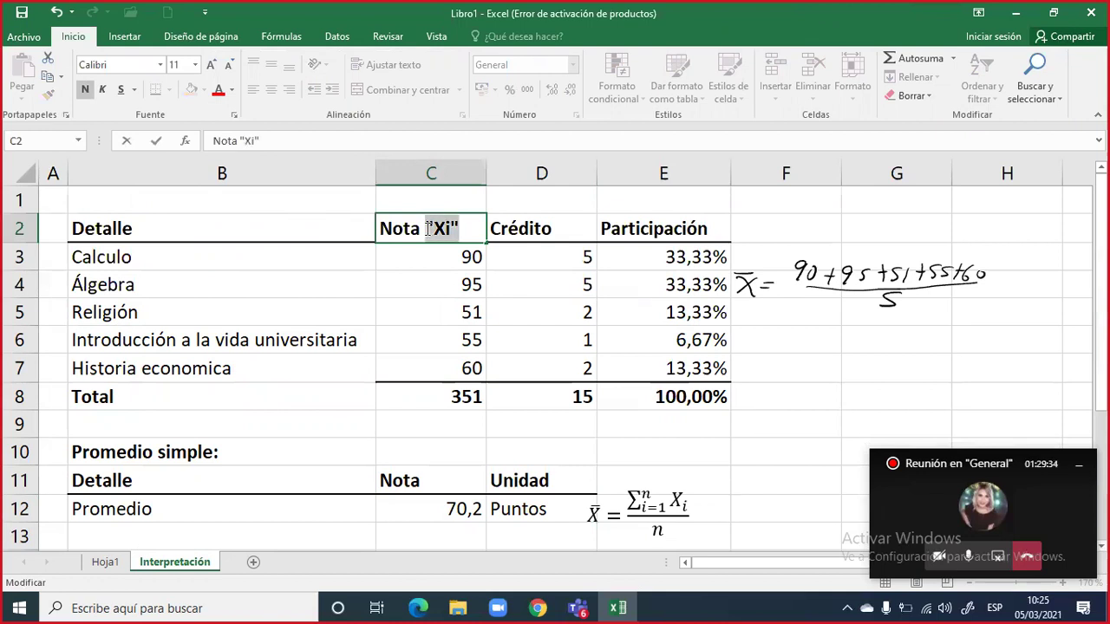
click(473, 205)
Append "Wi" in quotation marks to the Participación header in E2 and fit column E's width to its contents
click(713, 227)
text("Wi)
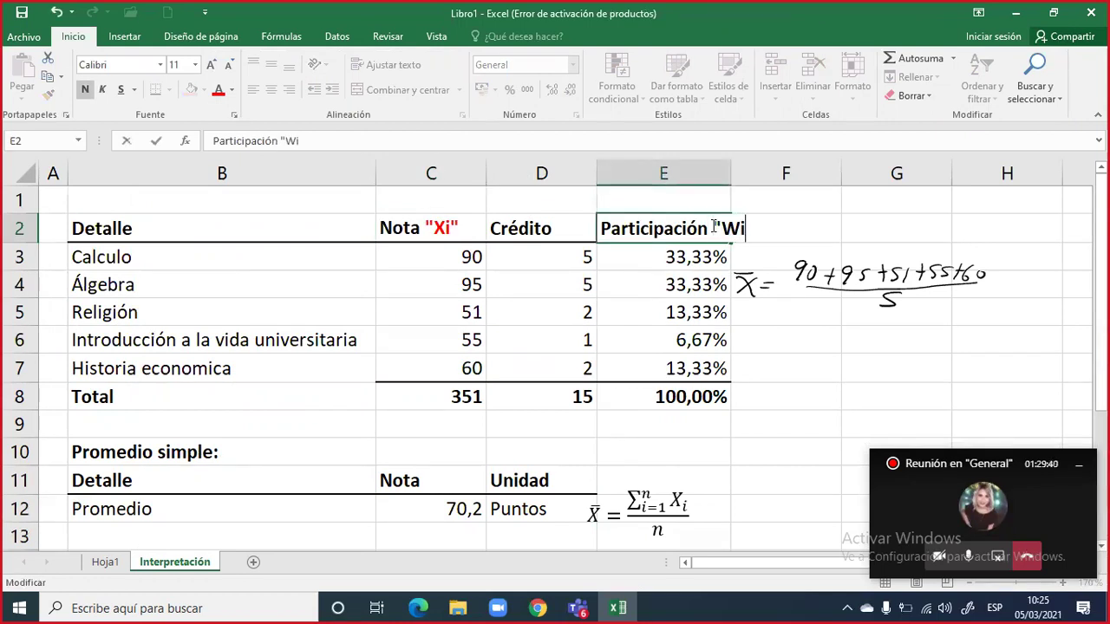
text(")
double_click(731, 176)
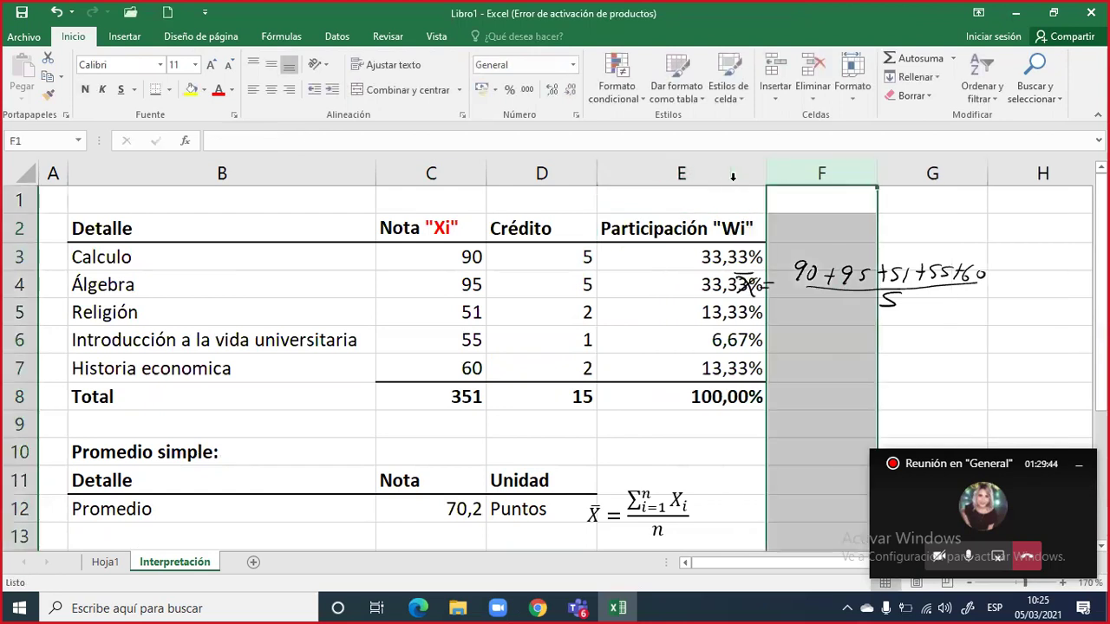
Colour only the "Wi" part of the Participación header in E2 red
drag(751, 227, 713, 228)
click(761, 204)
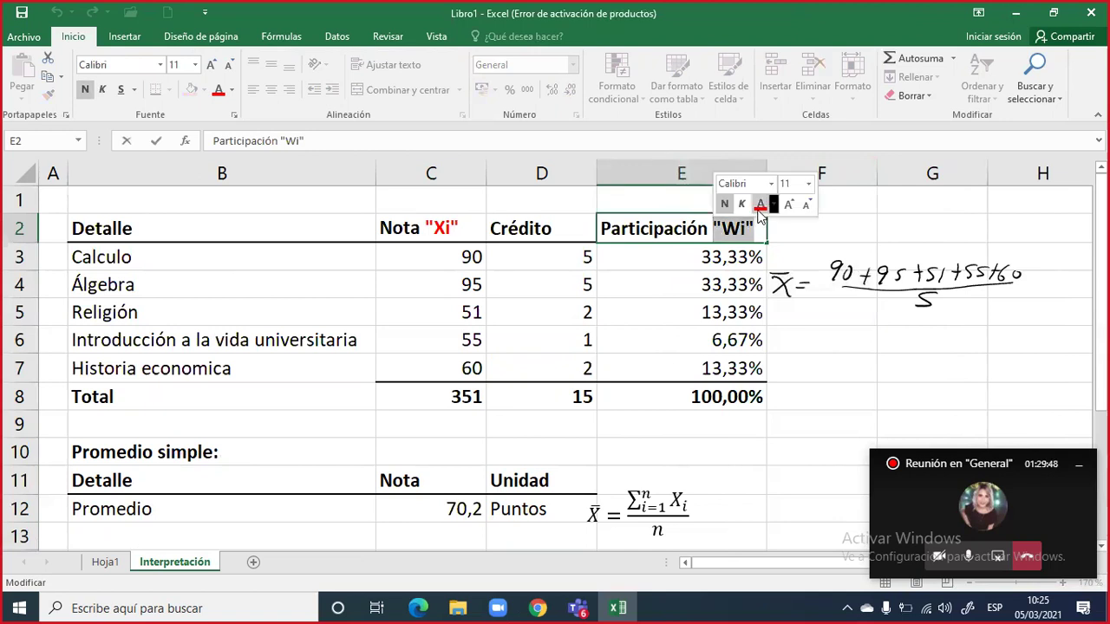
click(784, 261)
click(811, 291)
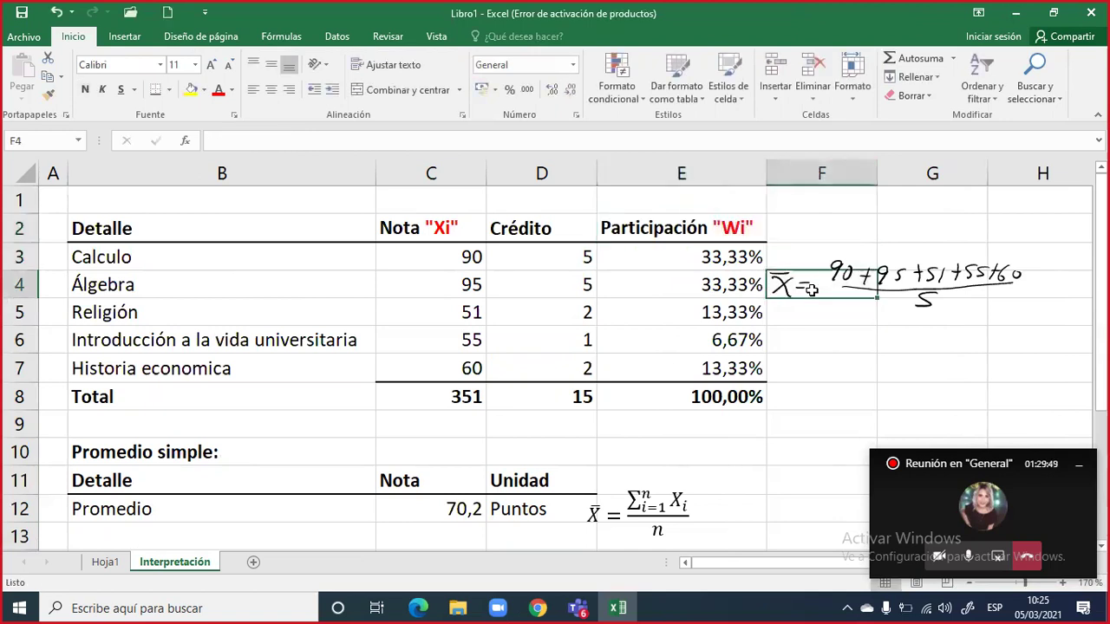
Insert an empty column F between the Participación column and the handwritten average formula
click(791, 176)
key(ctrl+plus)
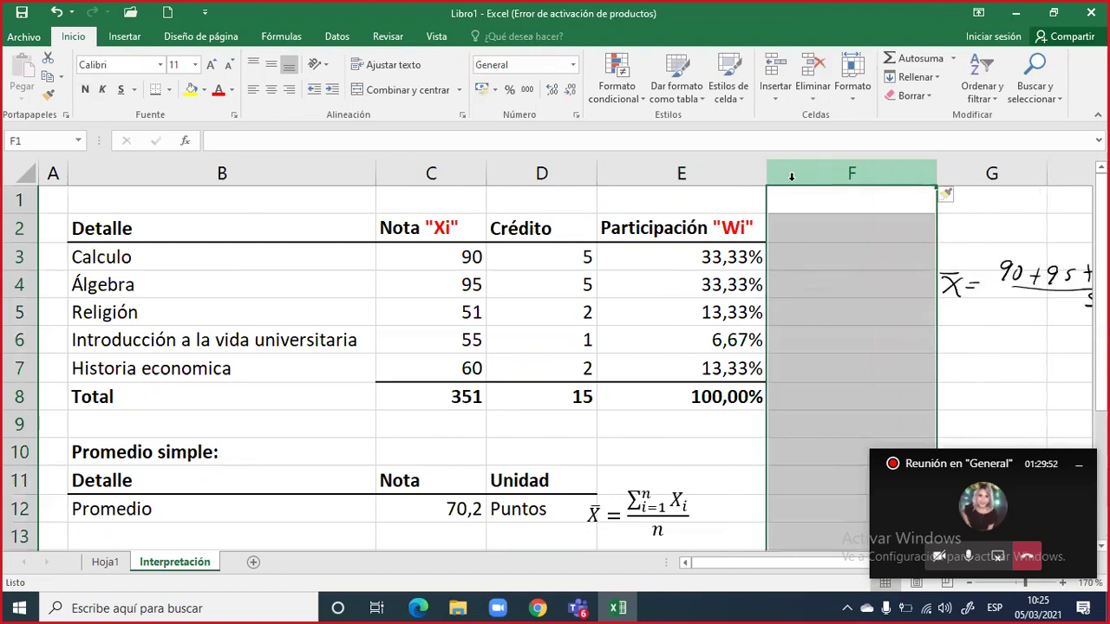
click(756, 287)
scroll(754, 407, down, 2)
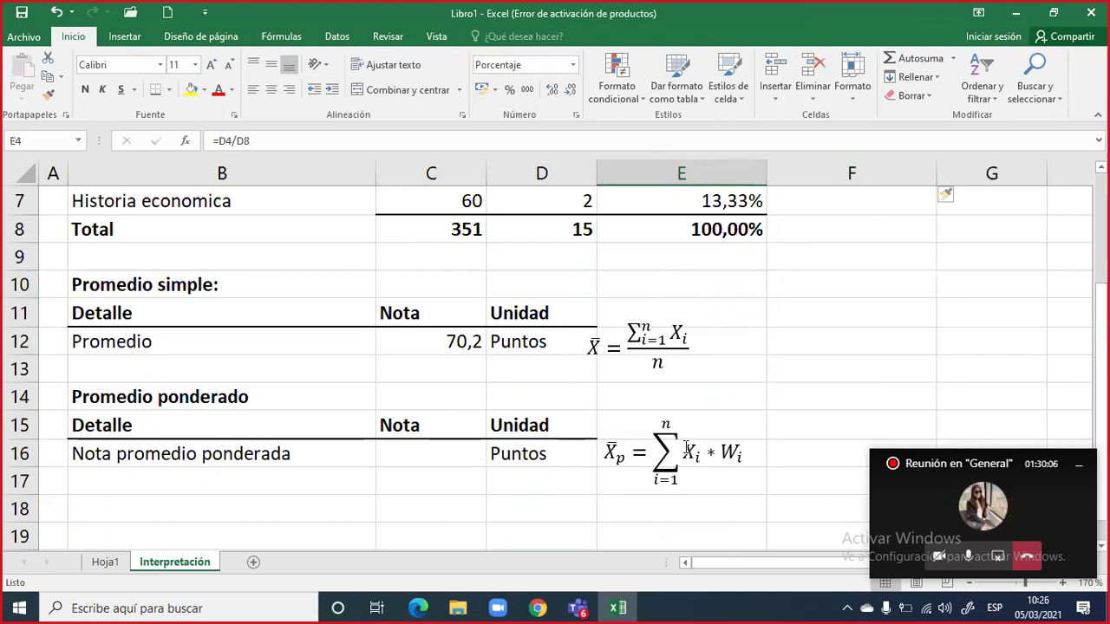
Add the header Xi*Wi in F2, beside the Participación column
scroll(682, 450, up, 2)
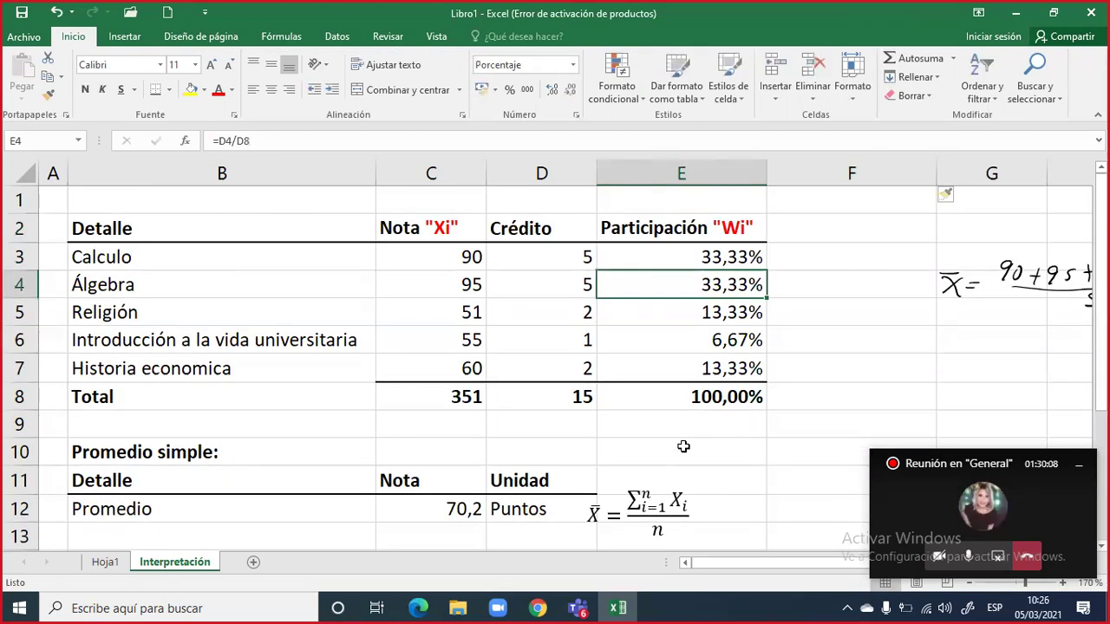
scroll(683, 446, down, 3)
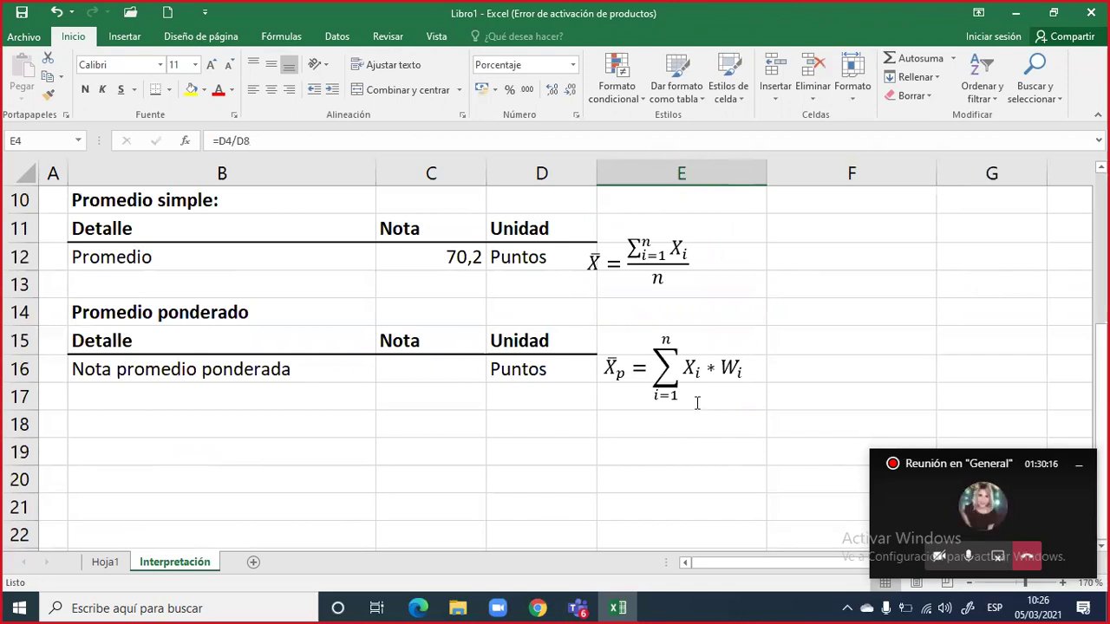
scroll(696, 401, up, 3)
click(811, 229)
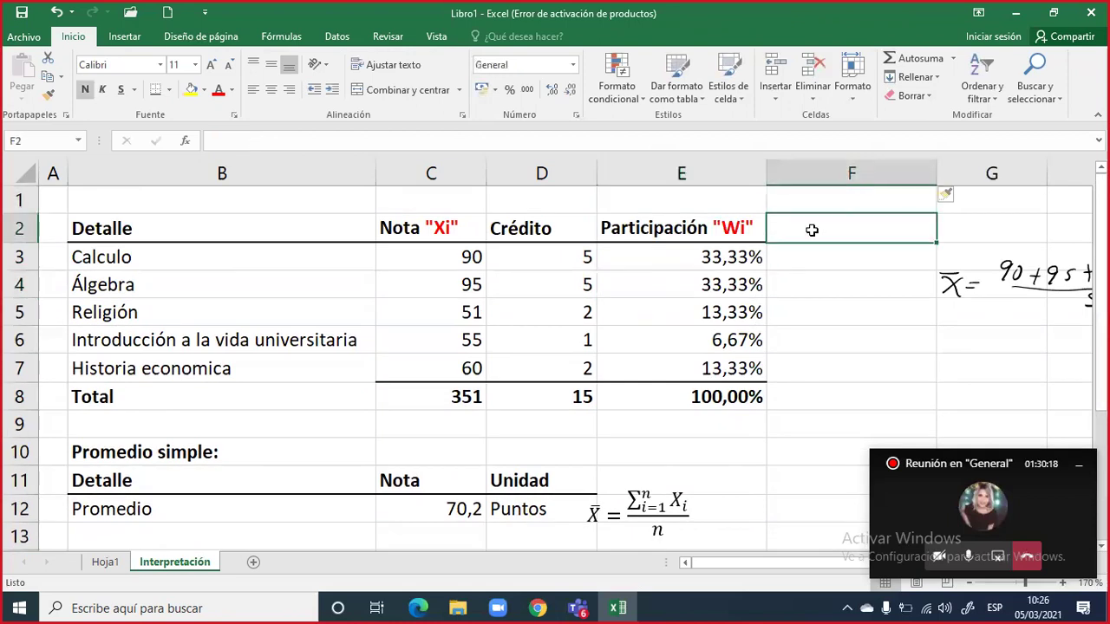
text(Xi)
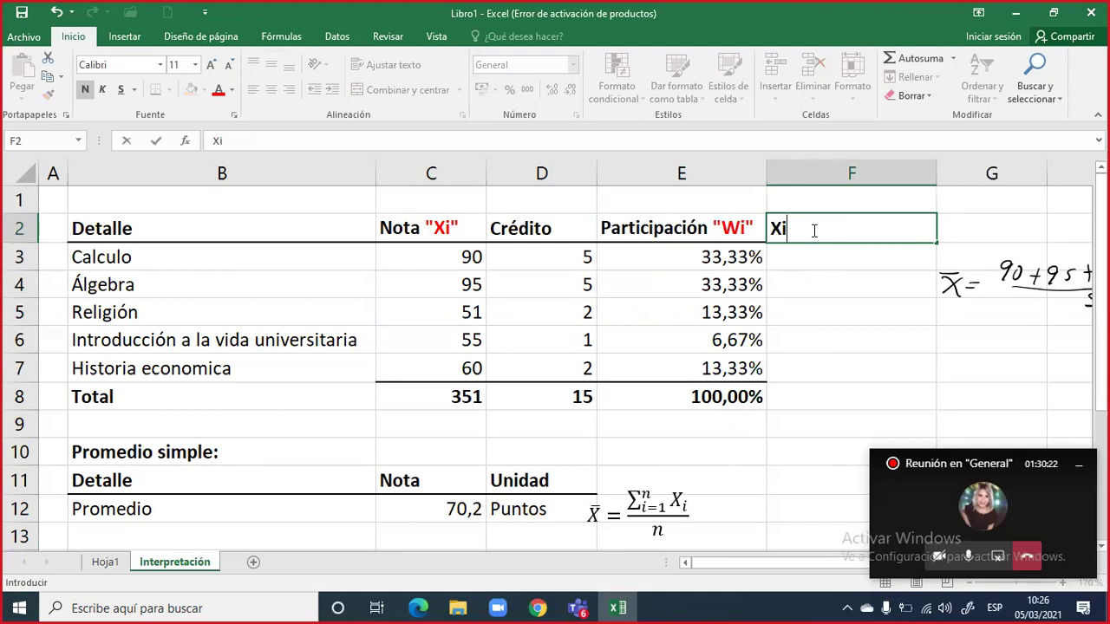
text(*Wi)
key(Return)
click(811, 228)
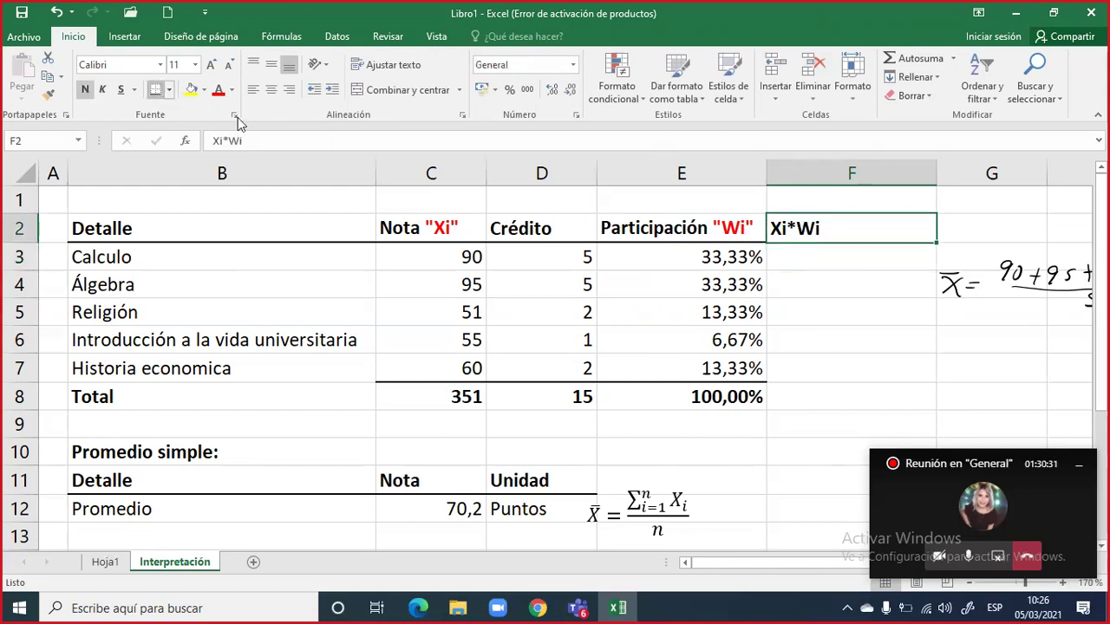
Enter the formula =C3*E3 in F3 to multiply Calculo's grade by its participation percentage
click(818, 308)
click(818, 253)
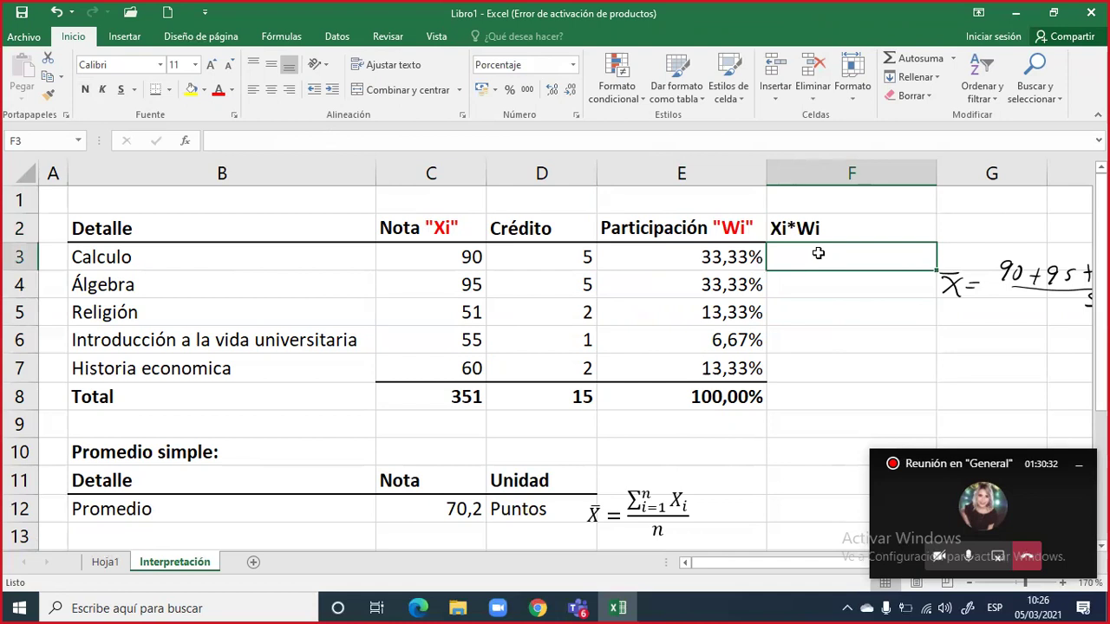
text(=)
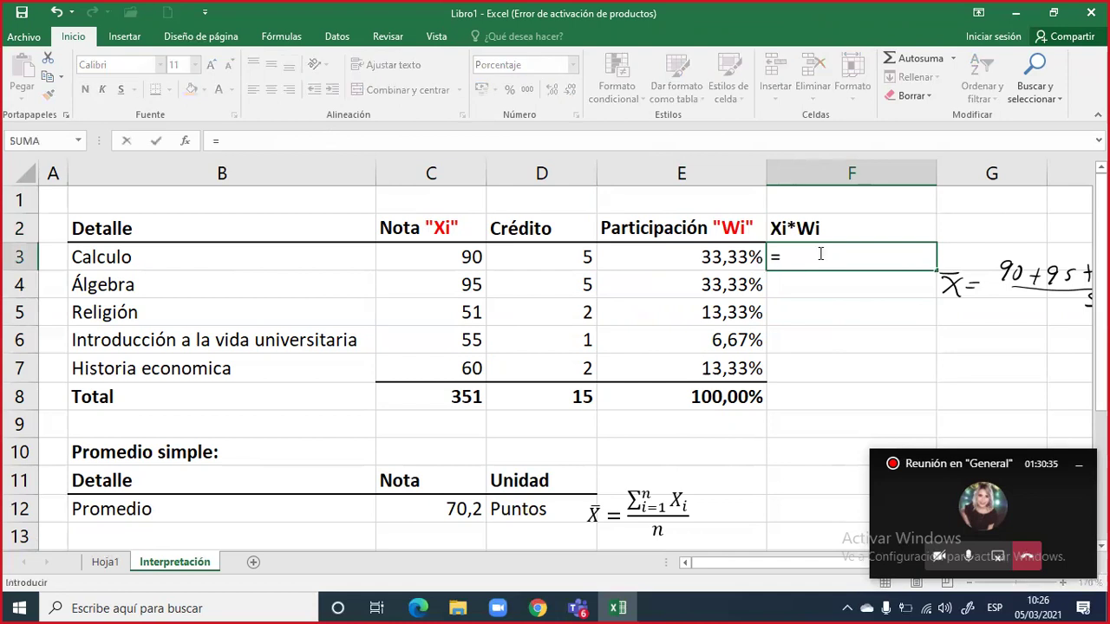
key(Escape)
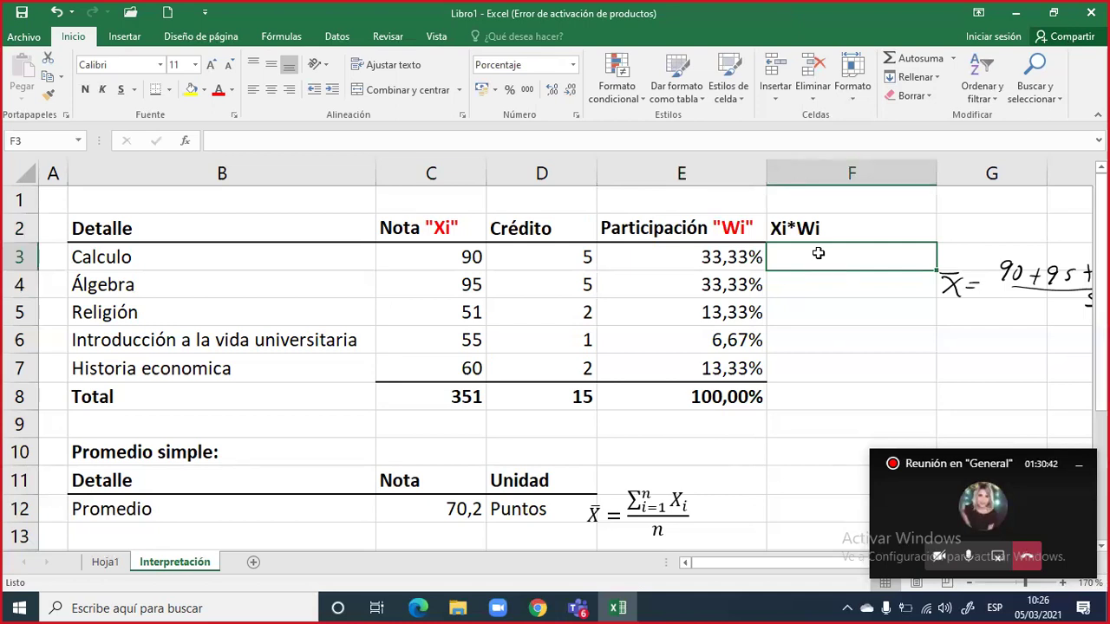
text(=)
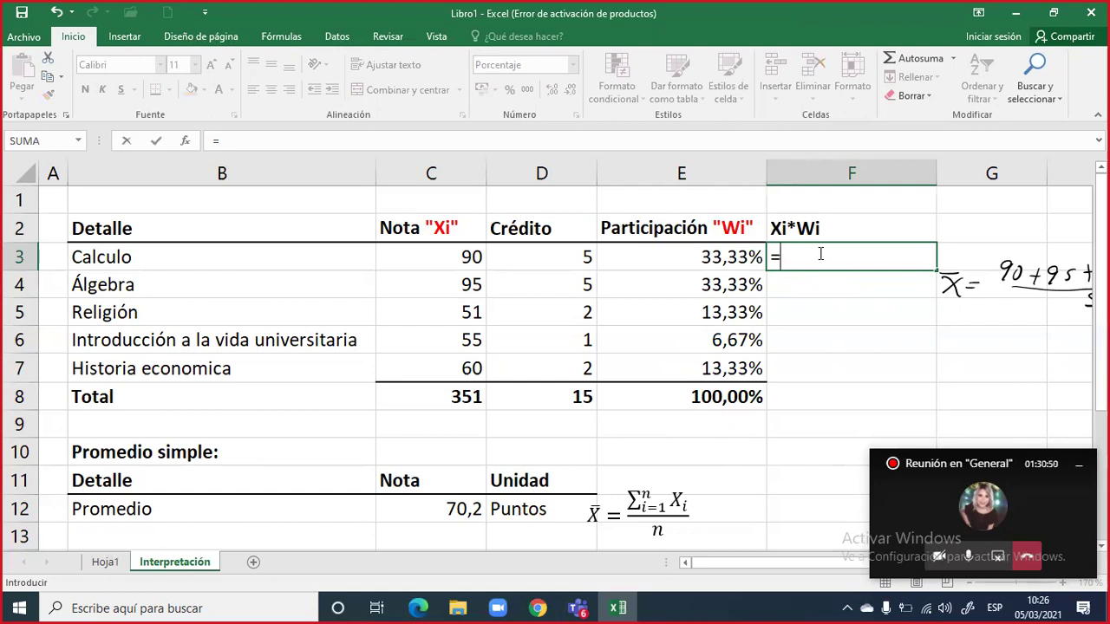
key(Left)
key(Left)
key(Left)
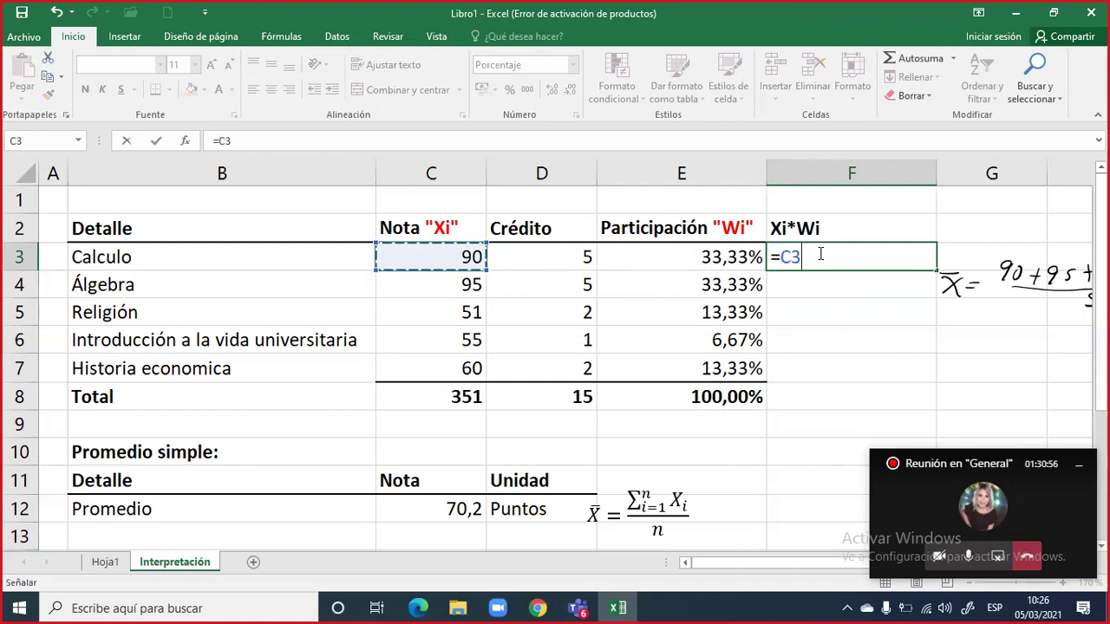
text(*)
key(Left)
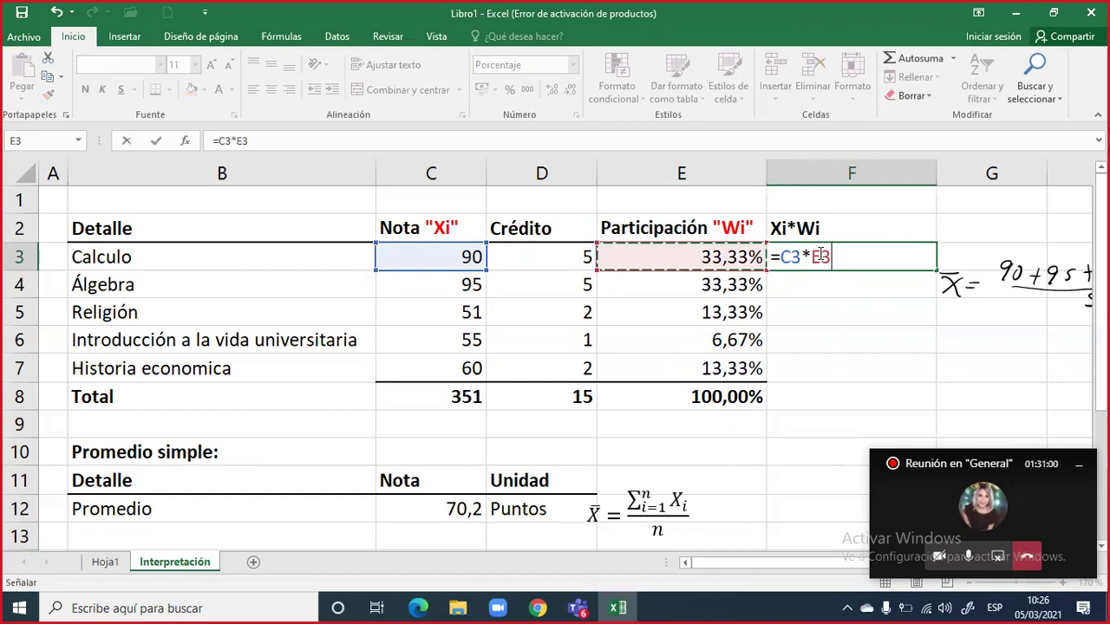
key(Return)
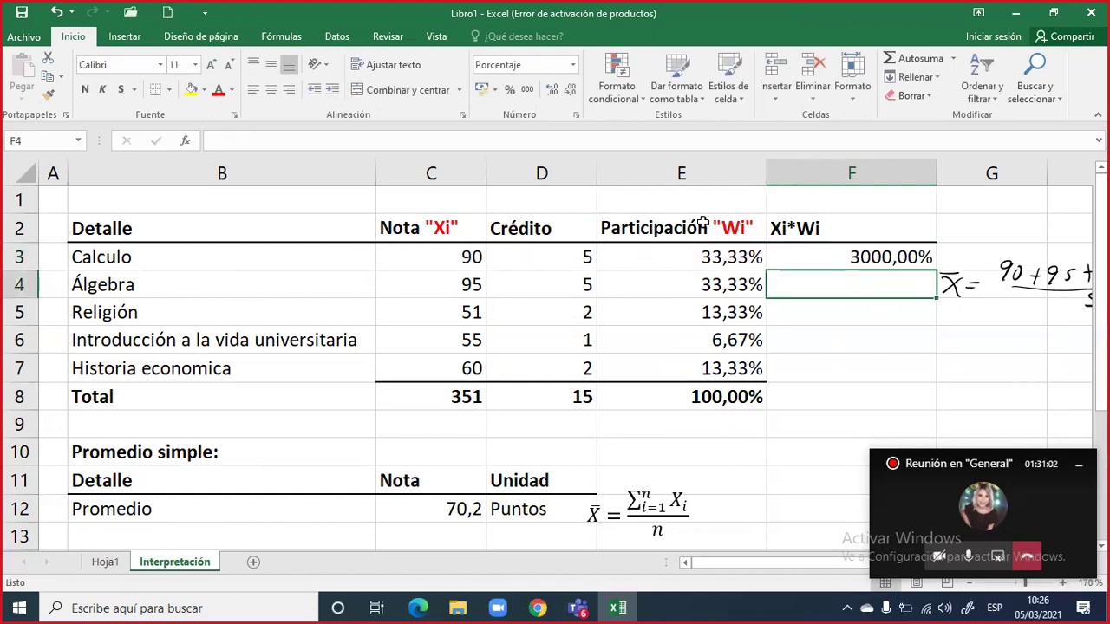
Format F3 as a thousands-separated number instead of a percentage and fill its formula down to F7
click(818, 256)
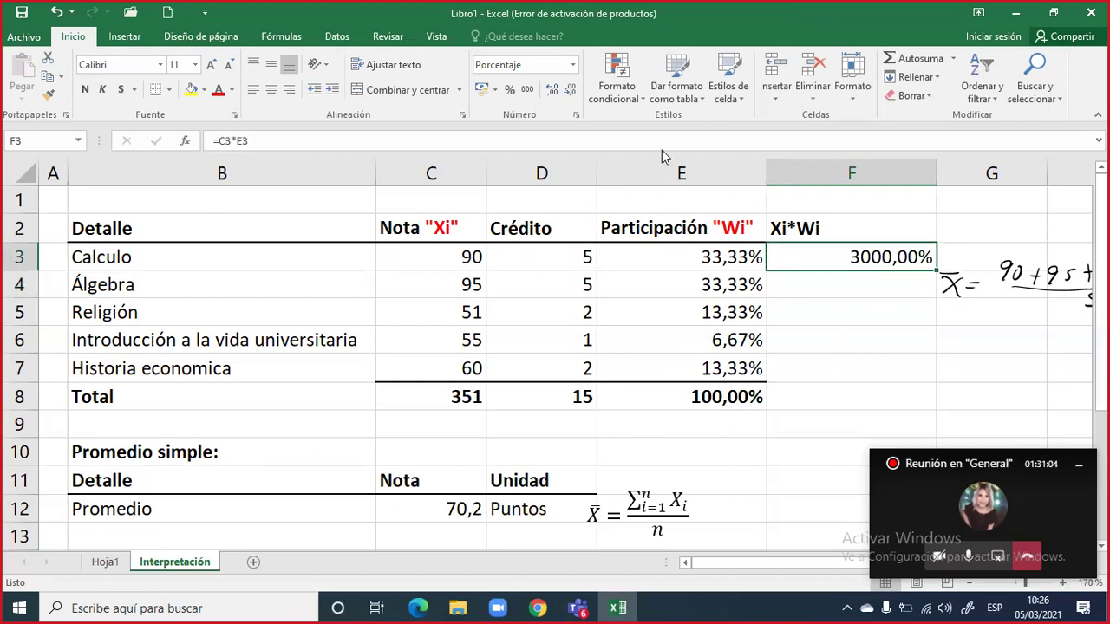
click(529, 90)
double_click(878, 262)
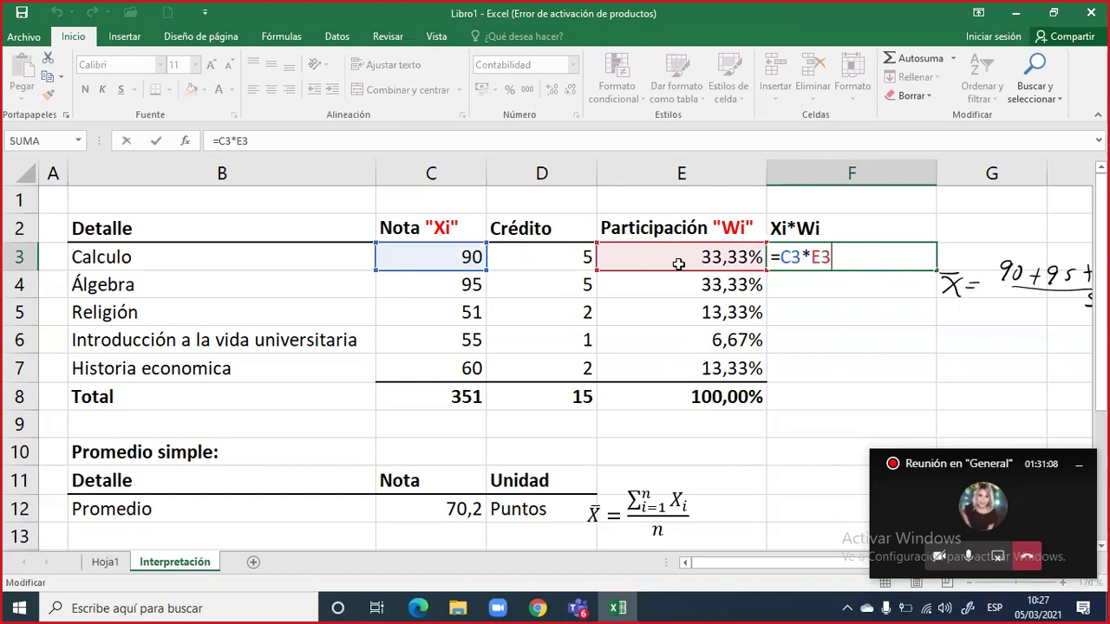
key(Return)
click(867, 257)
drag(935, 270, 894, 304)
Check the copied Xi*Wi formulas in F3 through F7 against the weighted average formula beside the Promedio ponderado table
double_click(885, 260)
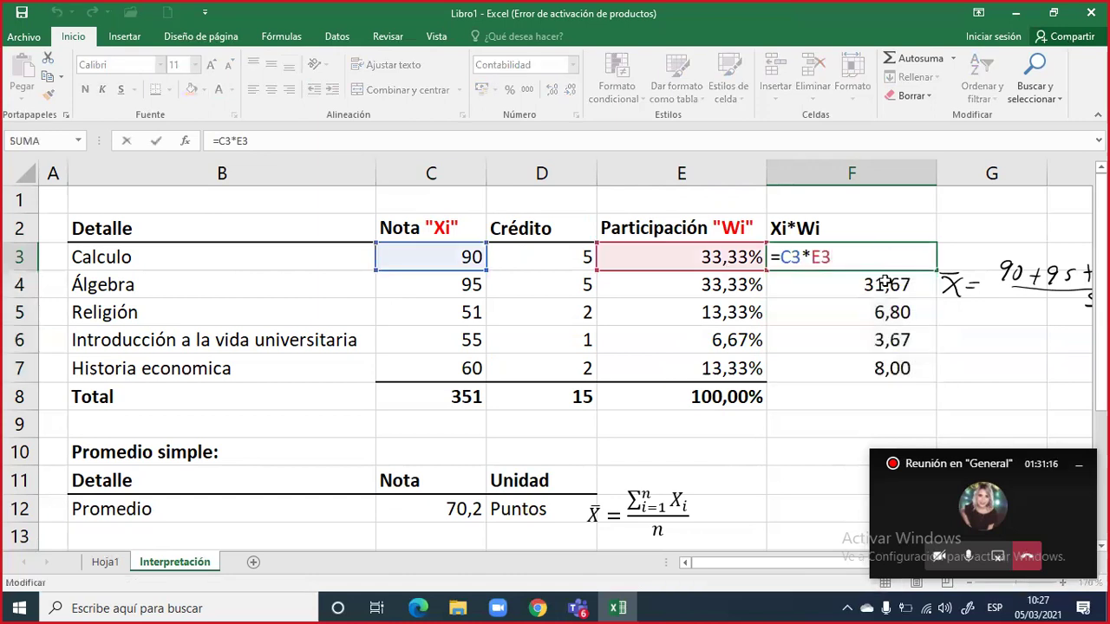
double_click(885, 285)
key(Escape)
click(892, 313)
double_click(892, 313)
key(Escape)
click(893, 340)
double_click(893, 340)
key(Escape)
click(893, 369)
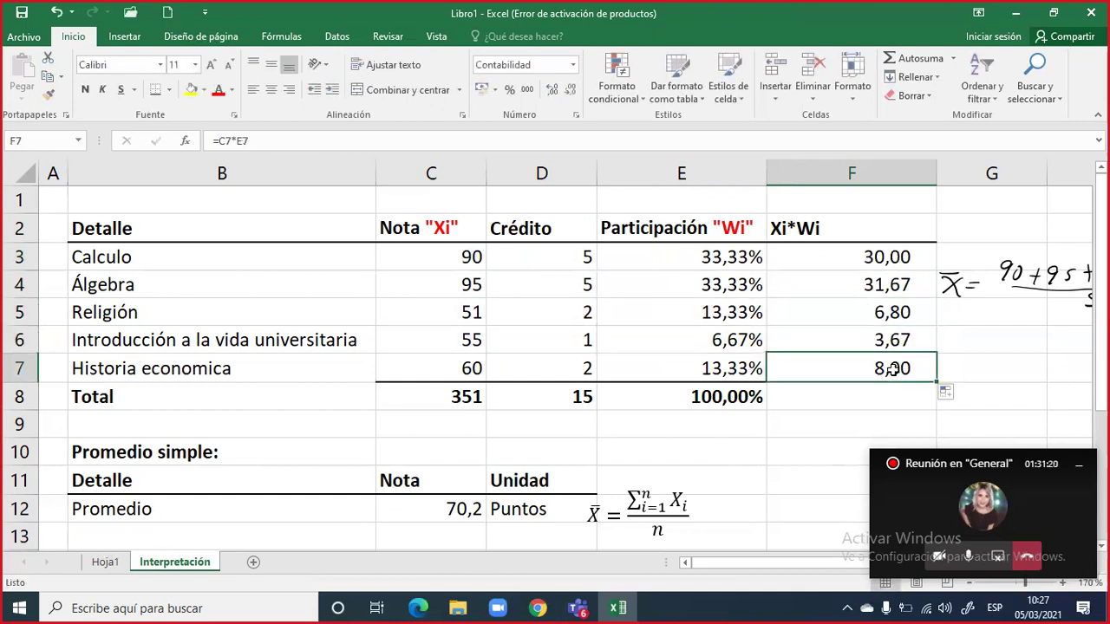
click(840, 261)
scroll(798, 364, down, 2)
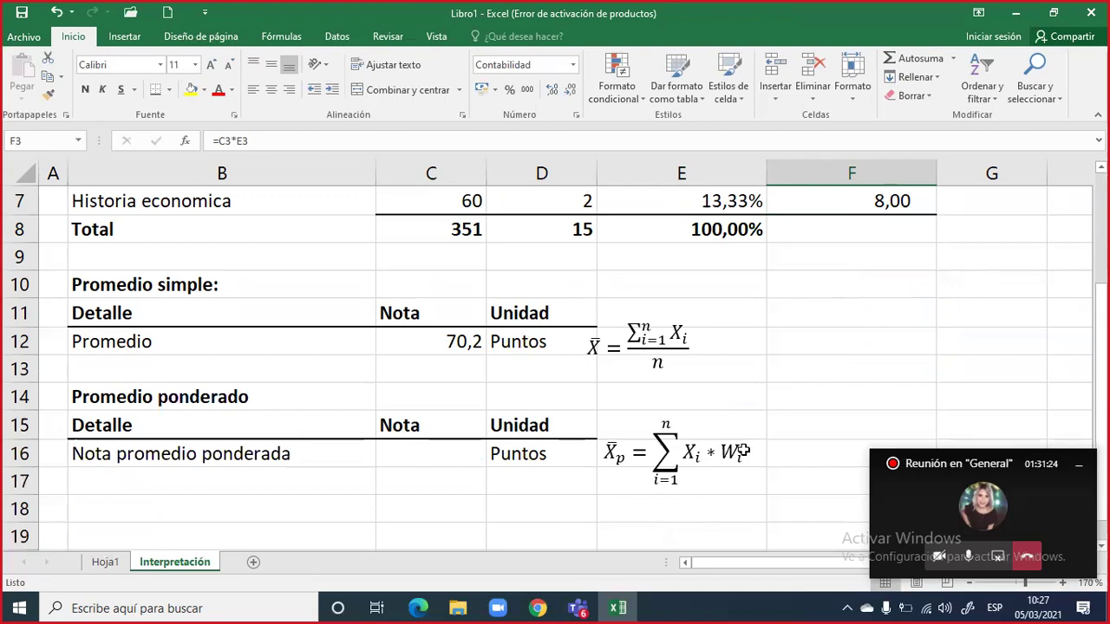
scroll(764, 438, up, 2)
scroll(746, 447, down, 1)
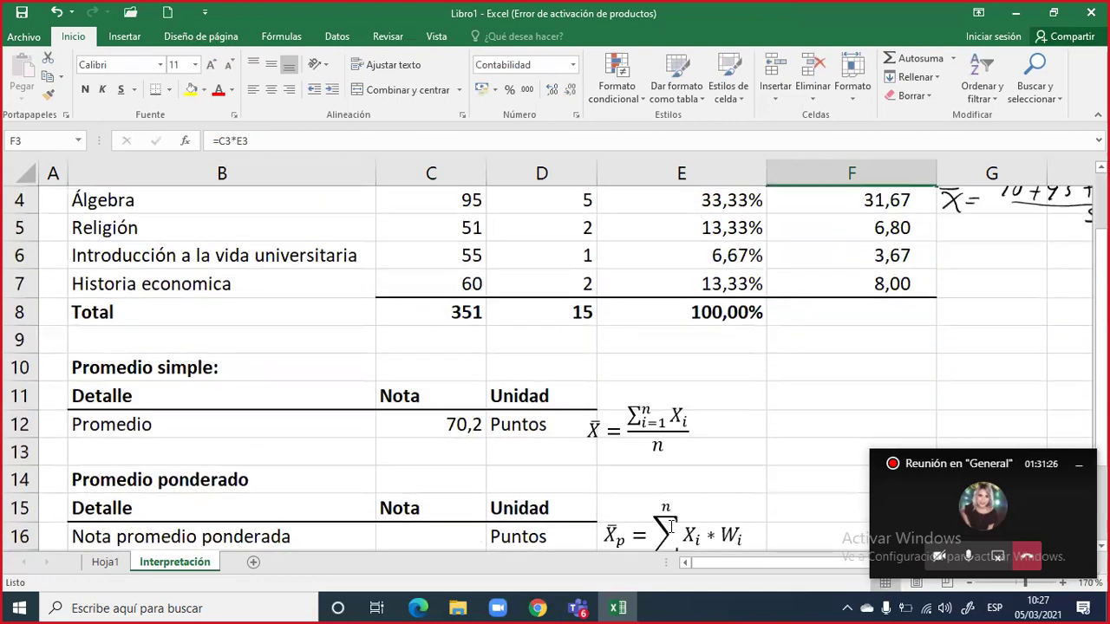
scroll(672, 527, down, 2)
scroll(767, 404, up, 2)
Fill cell F8, the Xi*Wi cell in the Total row, with yellow
click(842, 318)
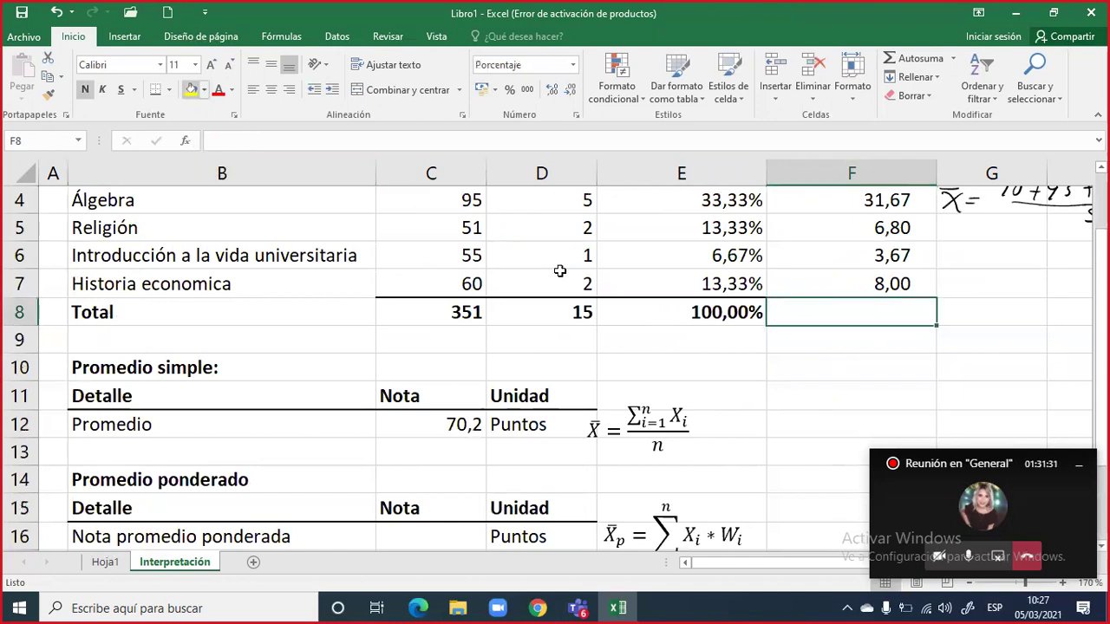
key(F4)
scroll(743, 389, up, 2)
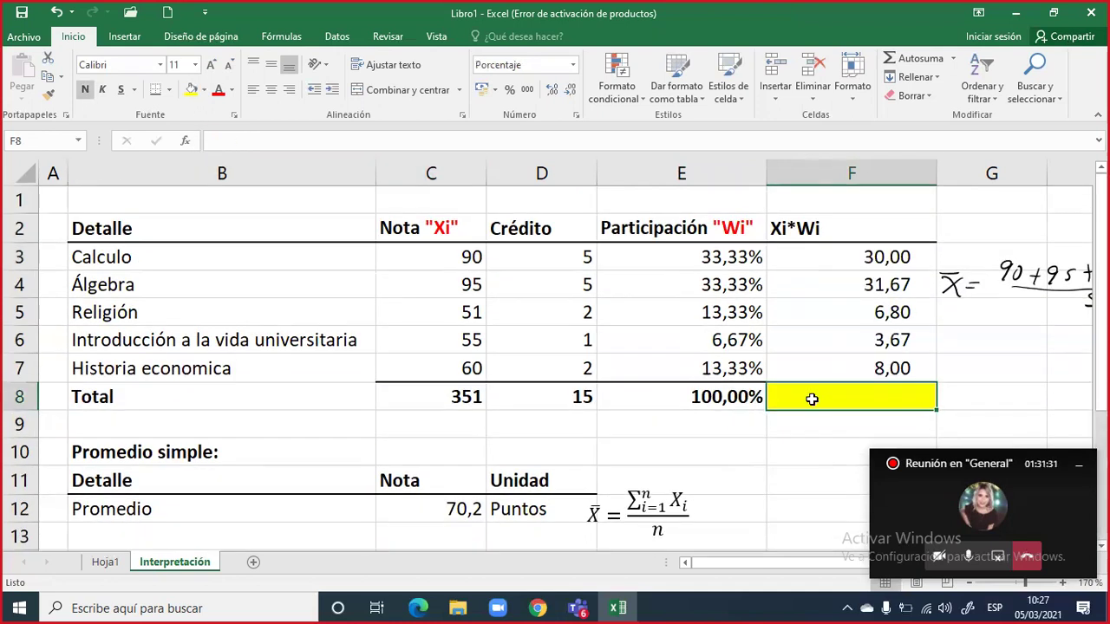
text(=)
key(Up)
key(Up)
key(Up)
key(Up)
key(Up)
text(+)
key(Up)
key(Up)
key(Up)
key(Up)
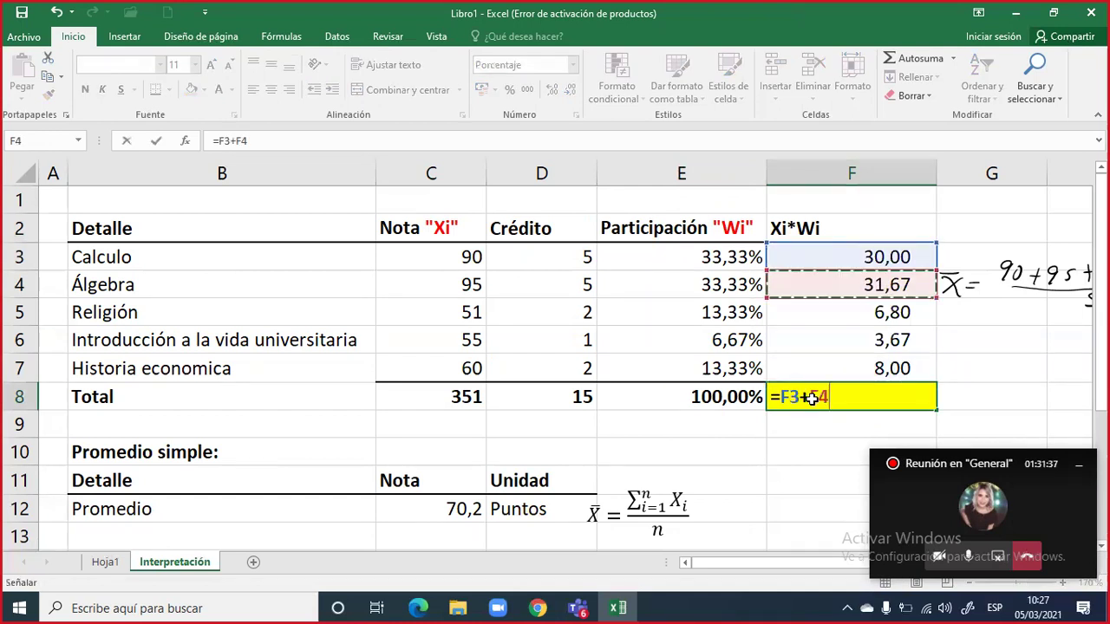
key(Escape)
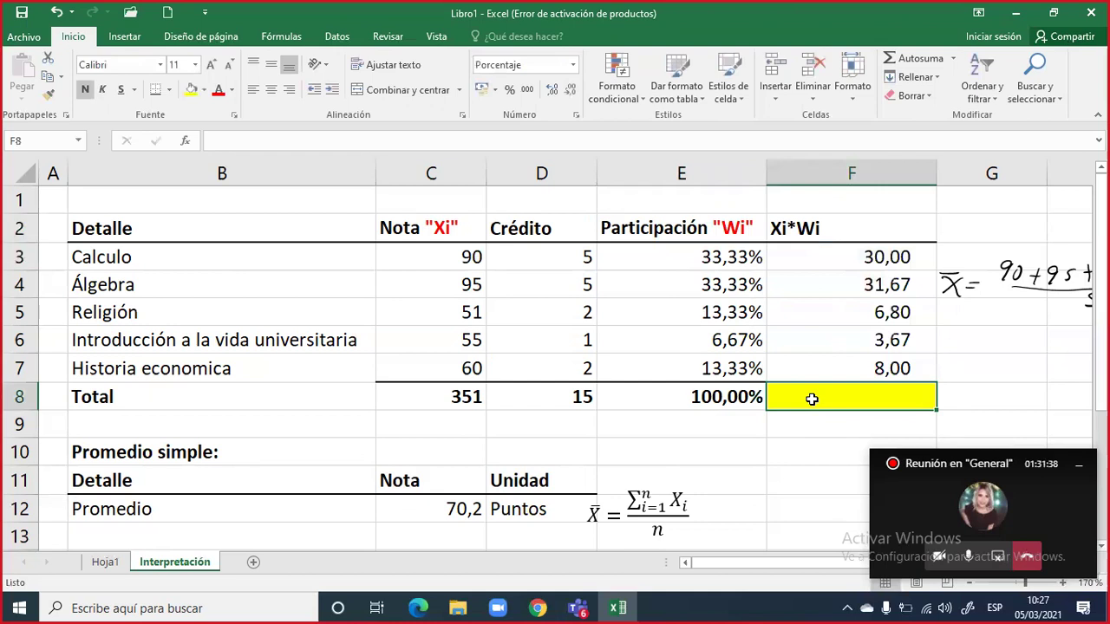
Total the Xi*Wi column in F8 with the AutoSum formula =SUMA(F3:F7)
click(913, 68)
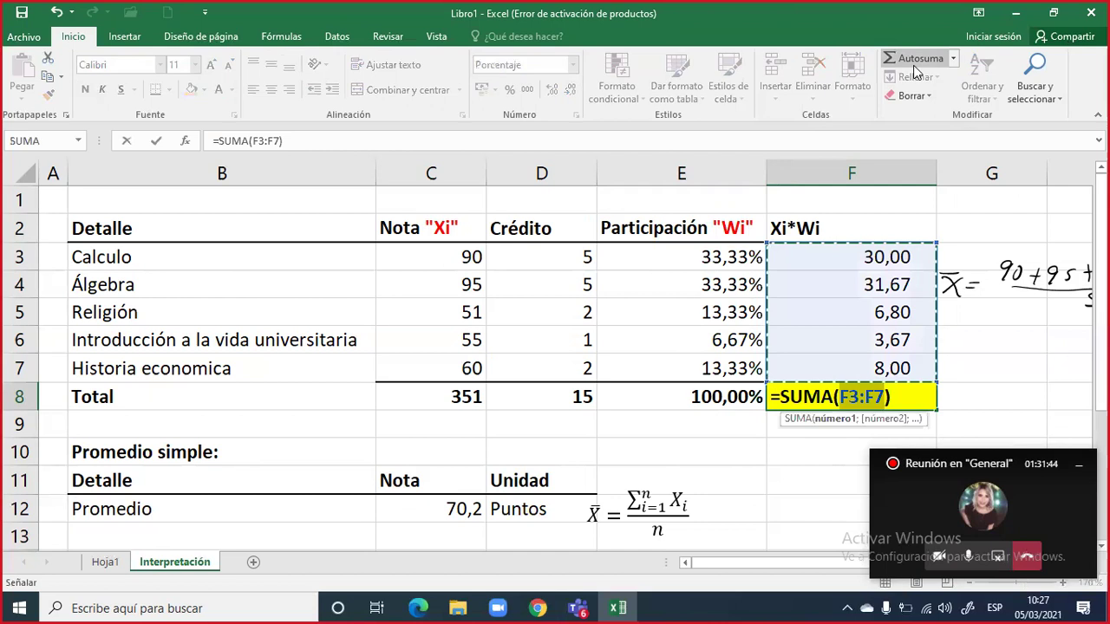
key(Return)
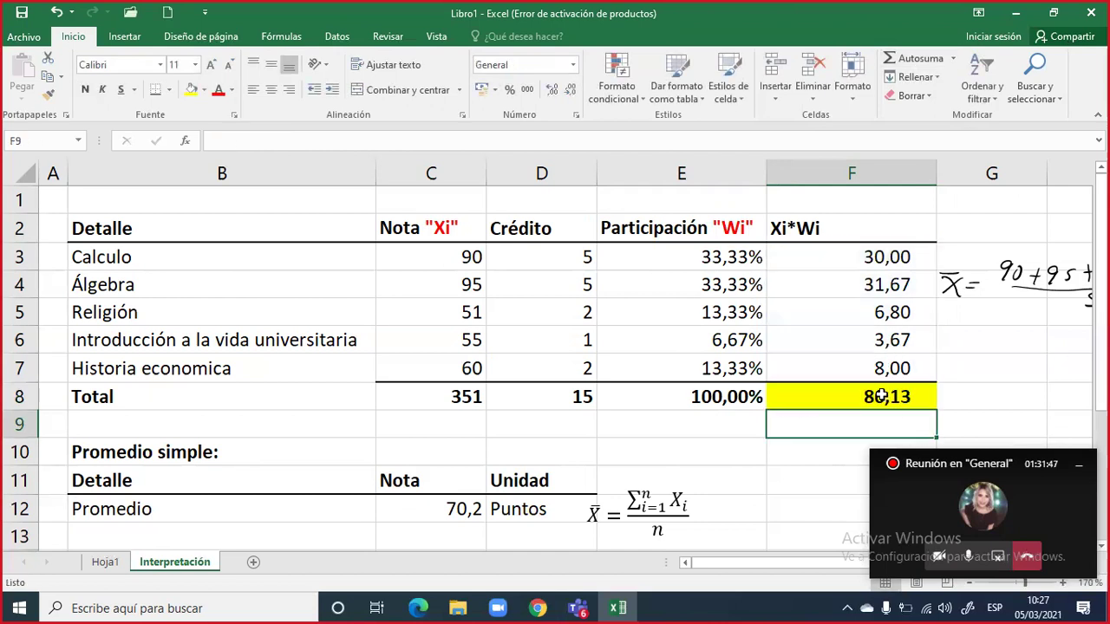
drag(859, 257, 854, 396)
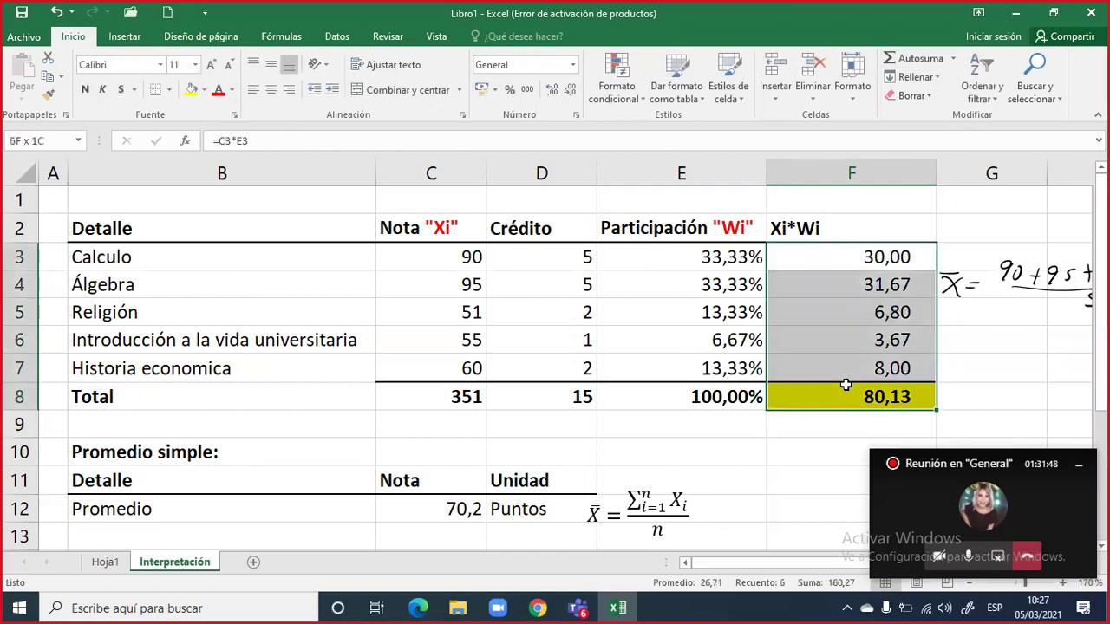
click(843, 396)
Link the Nota promedio ponderada grade in C16 to the Xi*Wi total with the formula =F8
scroll(763, 424, down, 2)
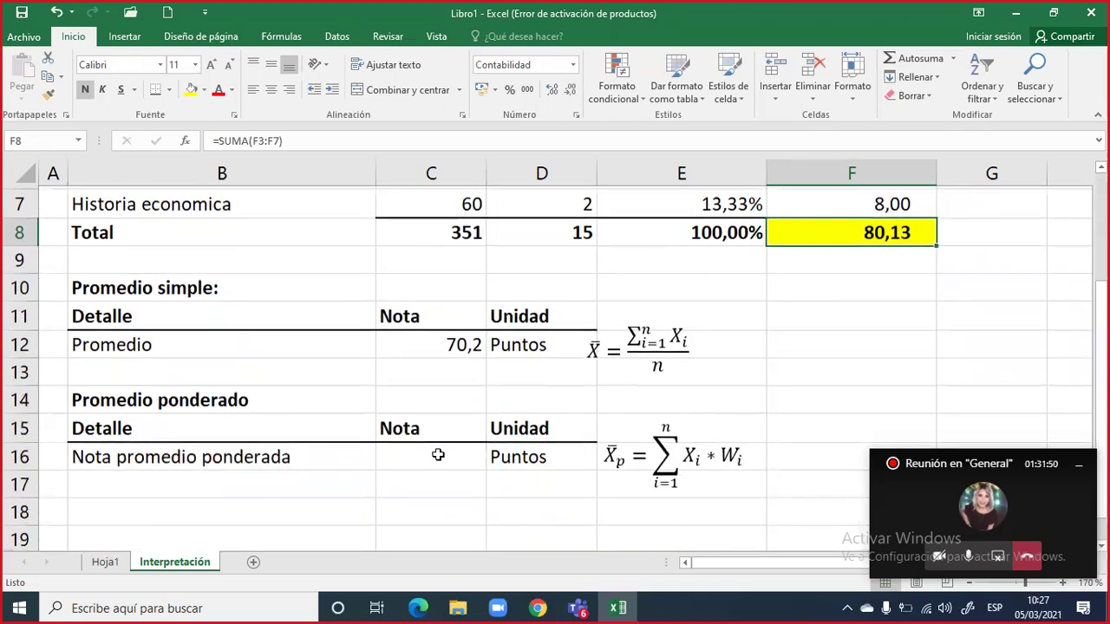
click(436, 455)
text(=)
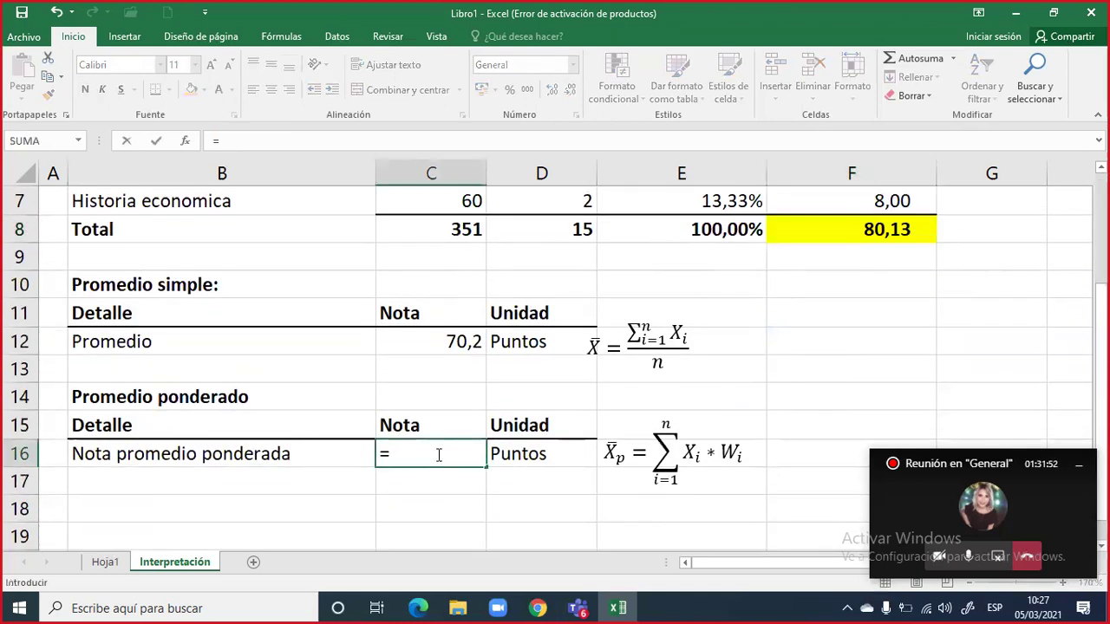
scroll(867, 417, up, 2)
click(870, 397)
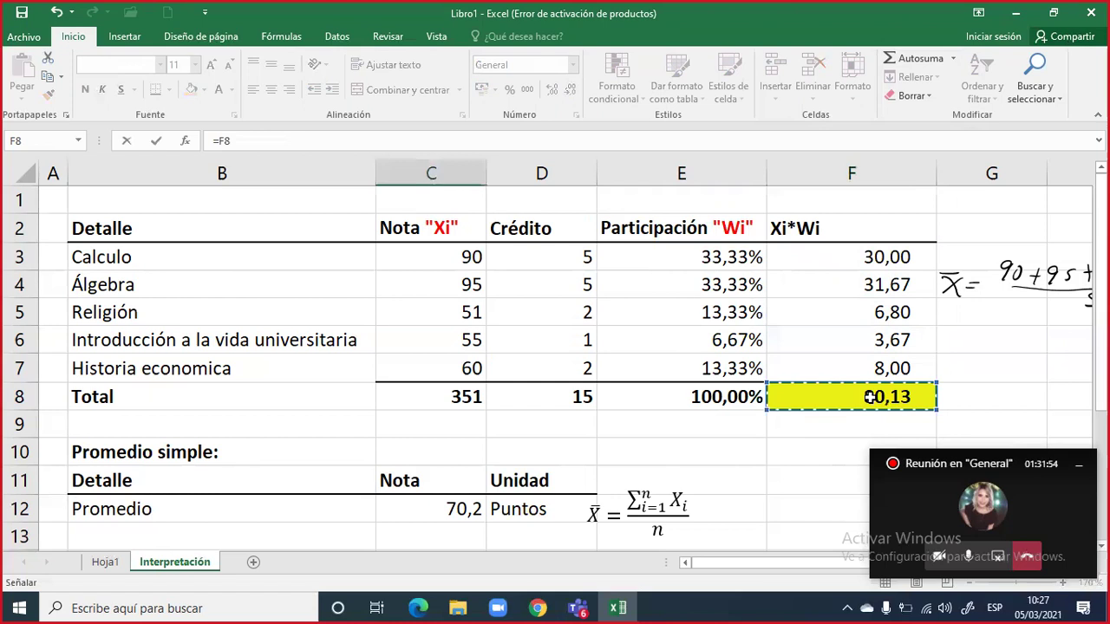
key(Return)
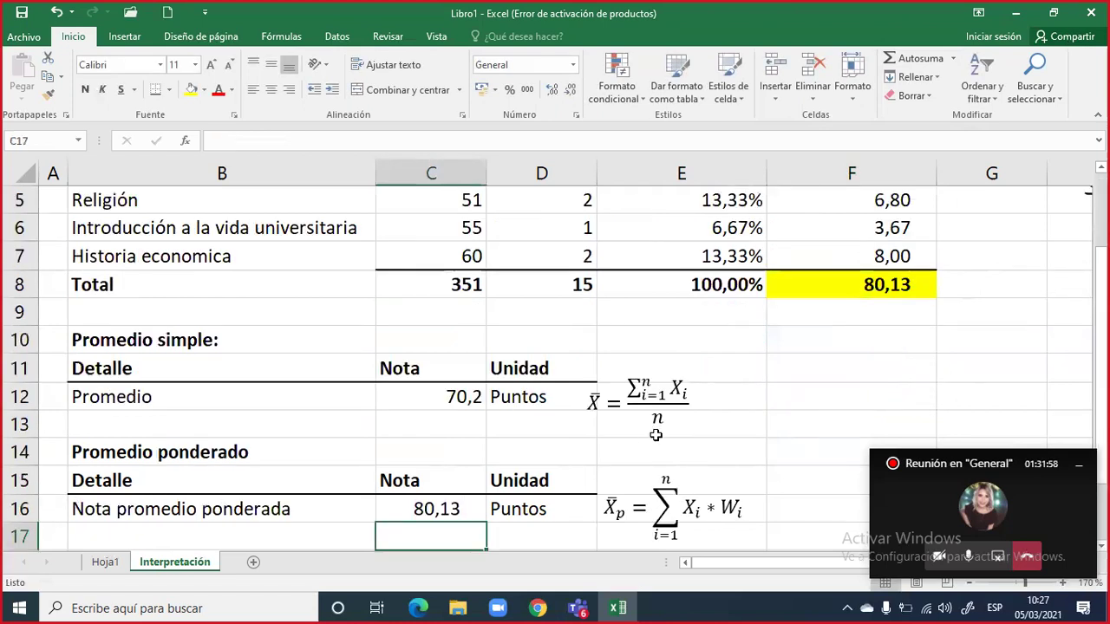
Compare the simple and weighted averages in C12 and C16, examining the credits, participation and Xi*Wi values of the subject rows
click(462, 390)
drag(462, 390, 467, 514)
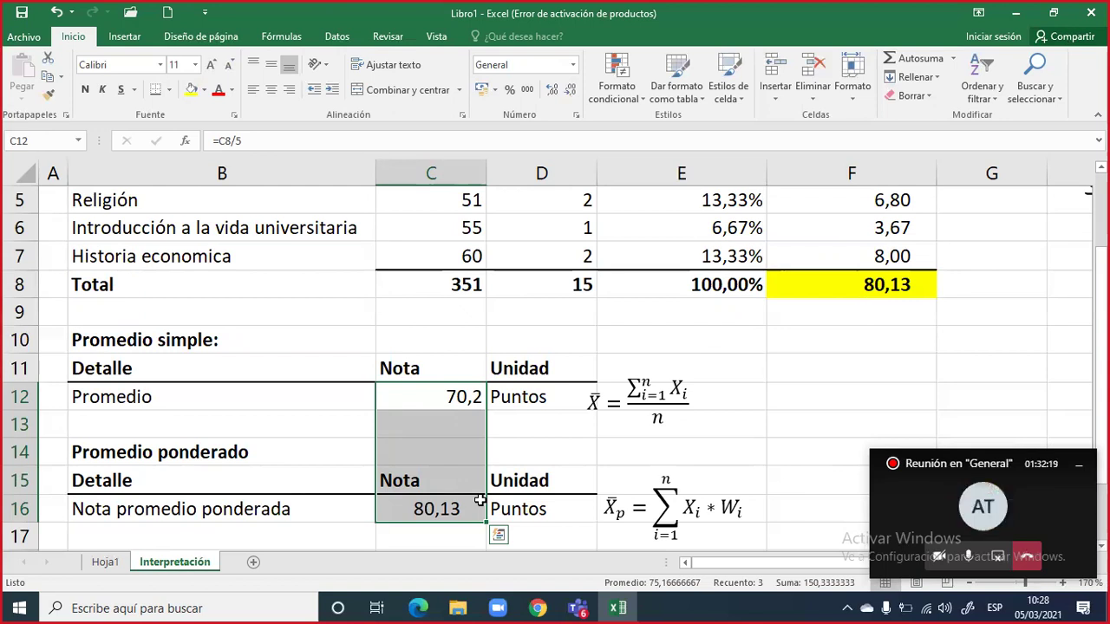
scroll(479, 501, up, 1)
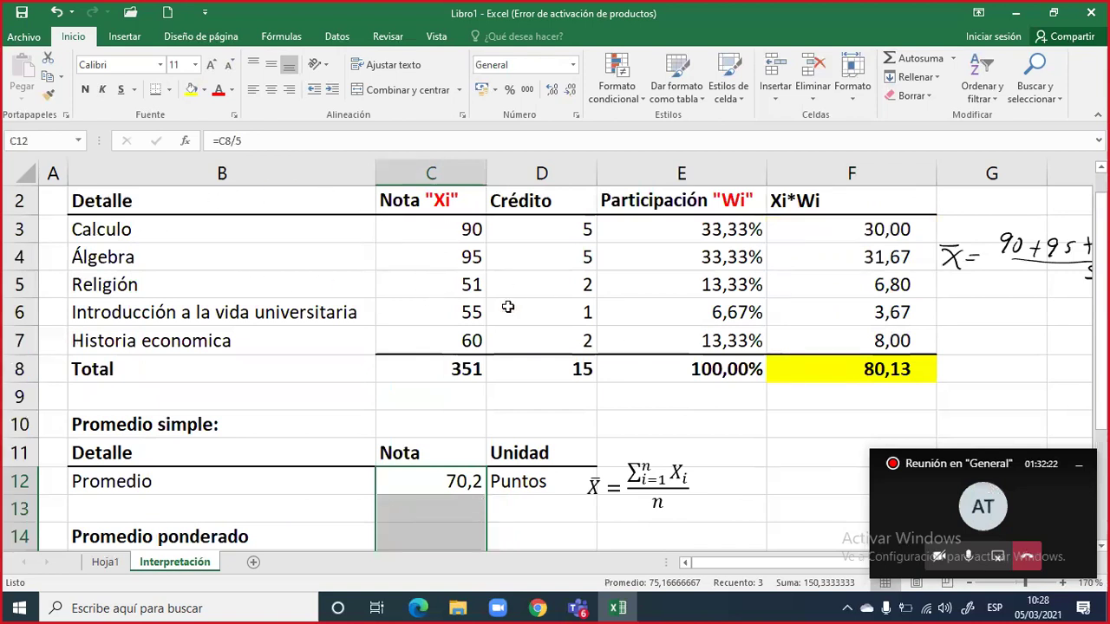
drag(566, 225, 566, 251)
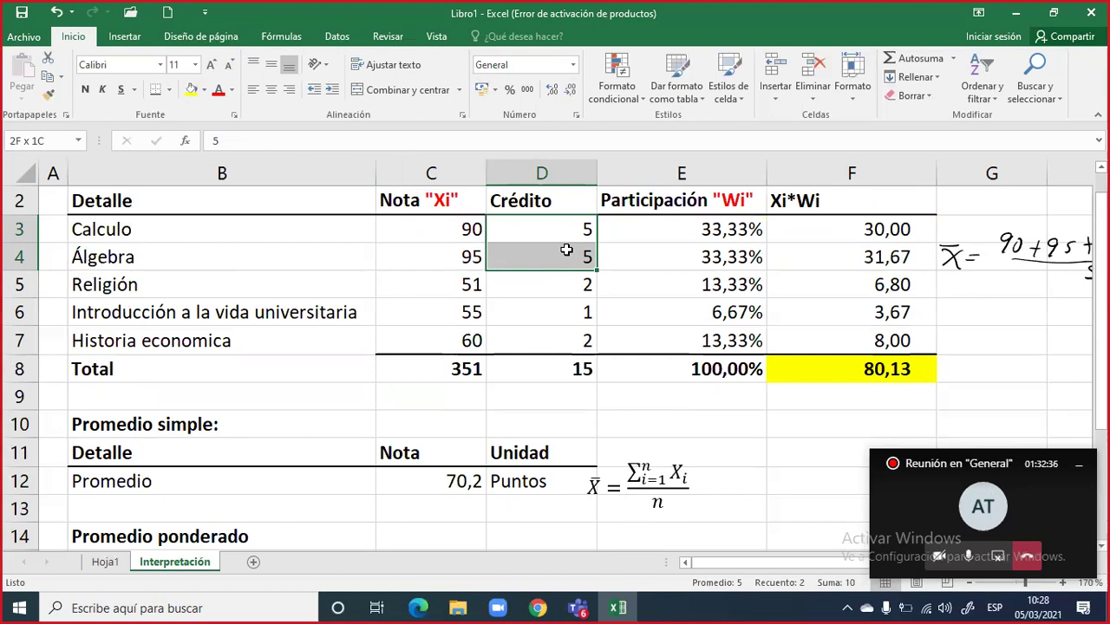
drag(446, 224, 846, 254)
mouse_move(670, 287)
mouse_down()
mouse_move(906, 314)
mouse_move(870, 336)
mouse_up()
drag(214, 242, 835, 262)
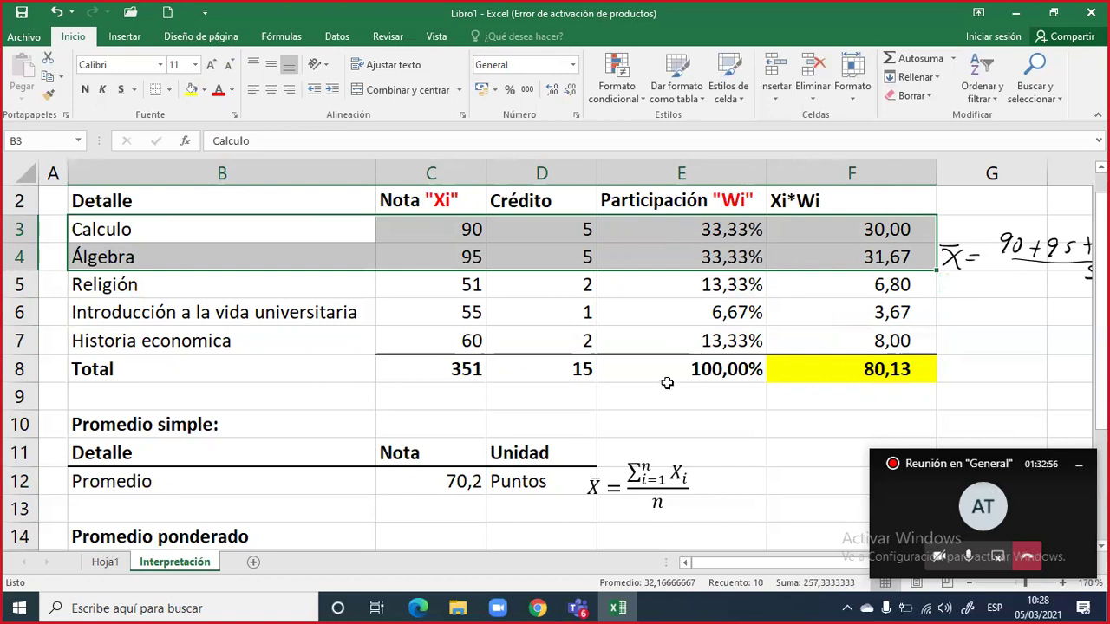
scroll(656, 384, down, 2)
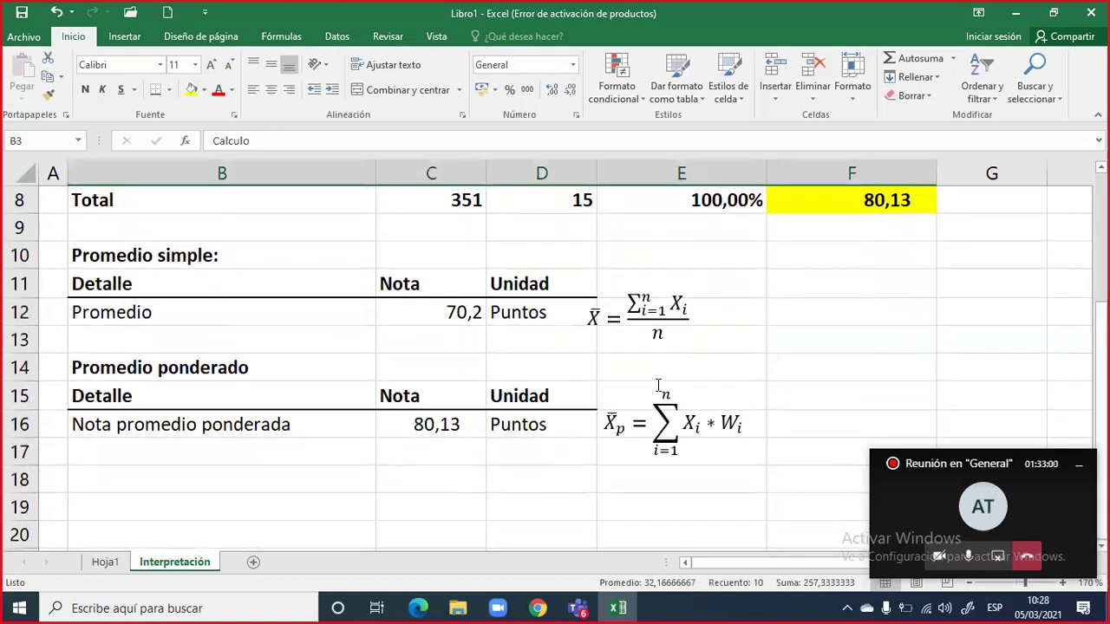
click(404, 424)
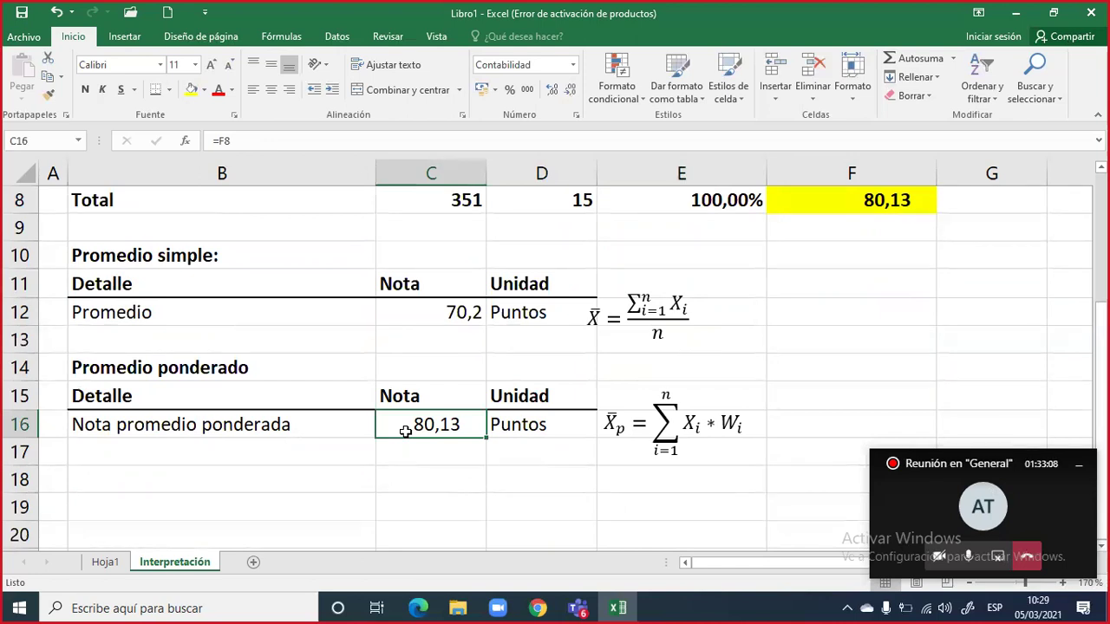
Review the subject grades and Total row against the Promedio simple and Promedio ponderado results and their adjoining formulas
scroll(404, 431, up, 2)
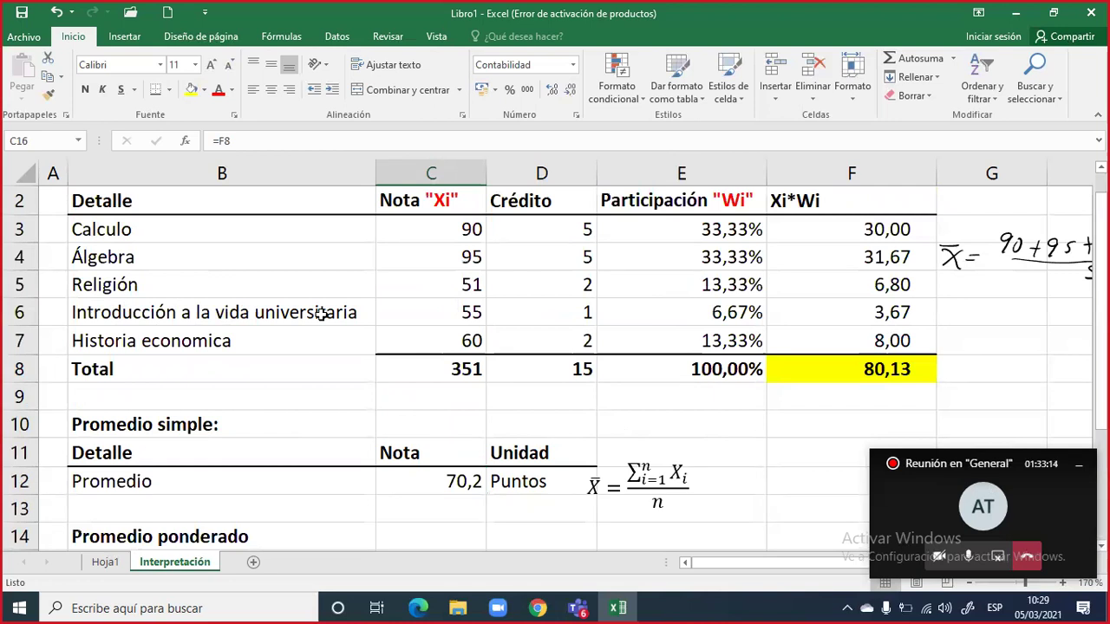
scroll(325, 306, down, 2)
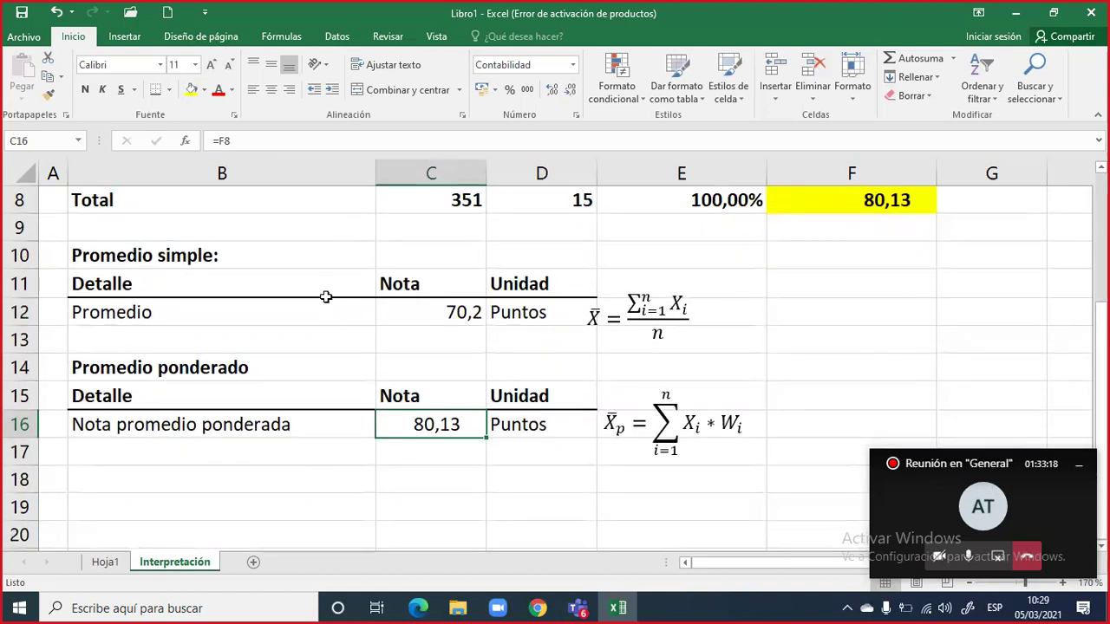
scroll(325, 299, up, 2)
scroll(325, 293, down, 1)
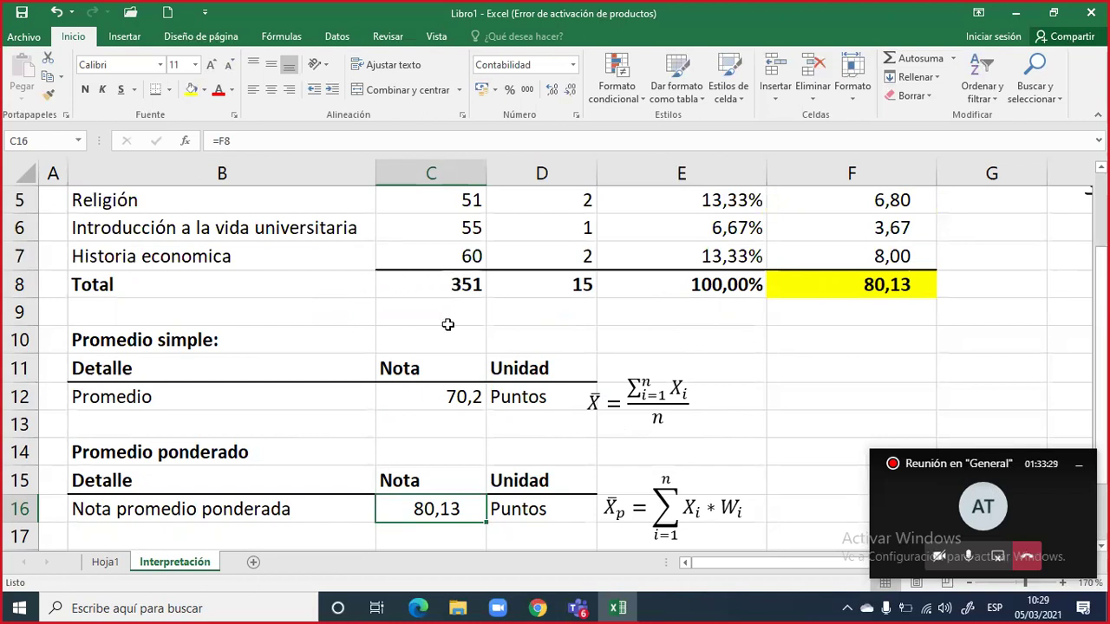
scroll(434, 342, up, 2)
scroll(434, 341, down, 3)
scroll(431, 406, up, 3)
scroll(429, 406, down, 1)
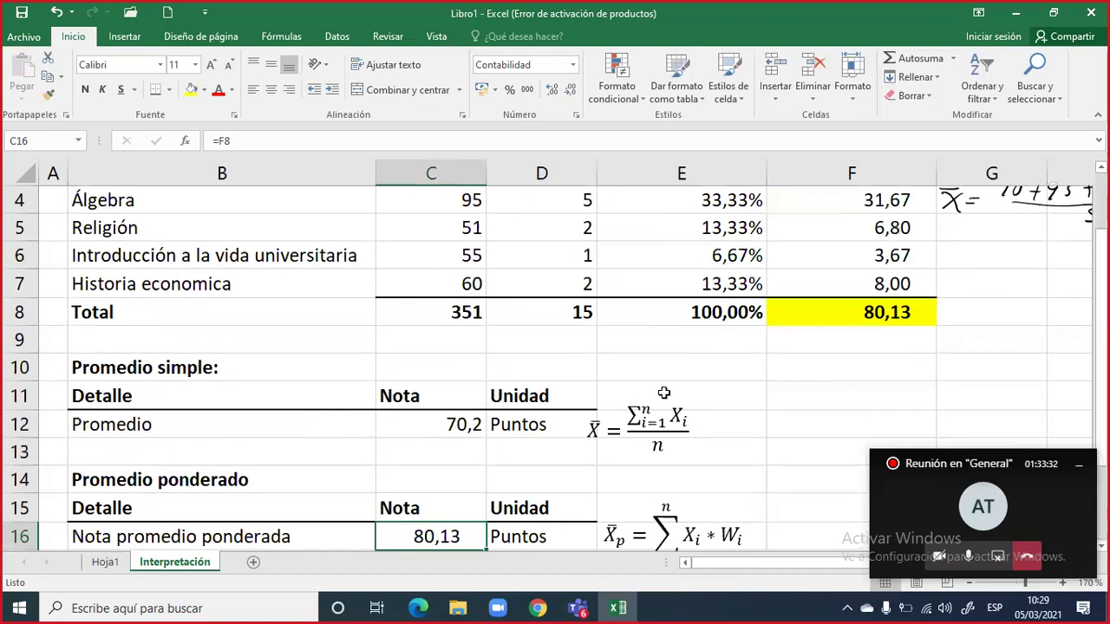
scroll(664, 395, down, 1)
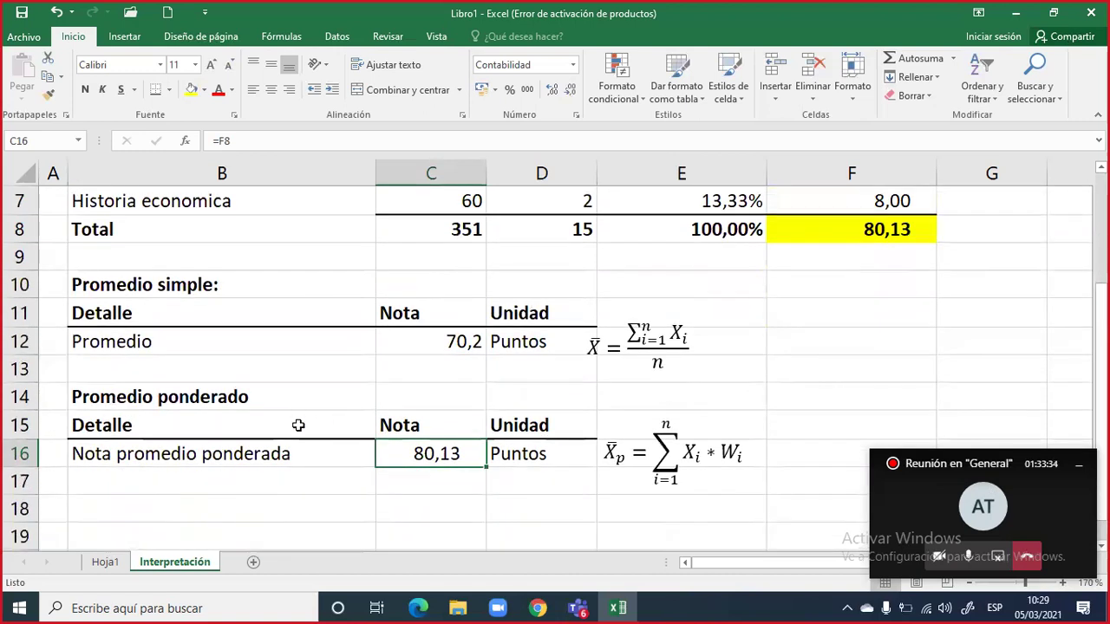
Switch to the Hoja1 worksheet containing the Presupuesto de capital heading
click(105, 563)
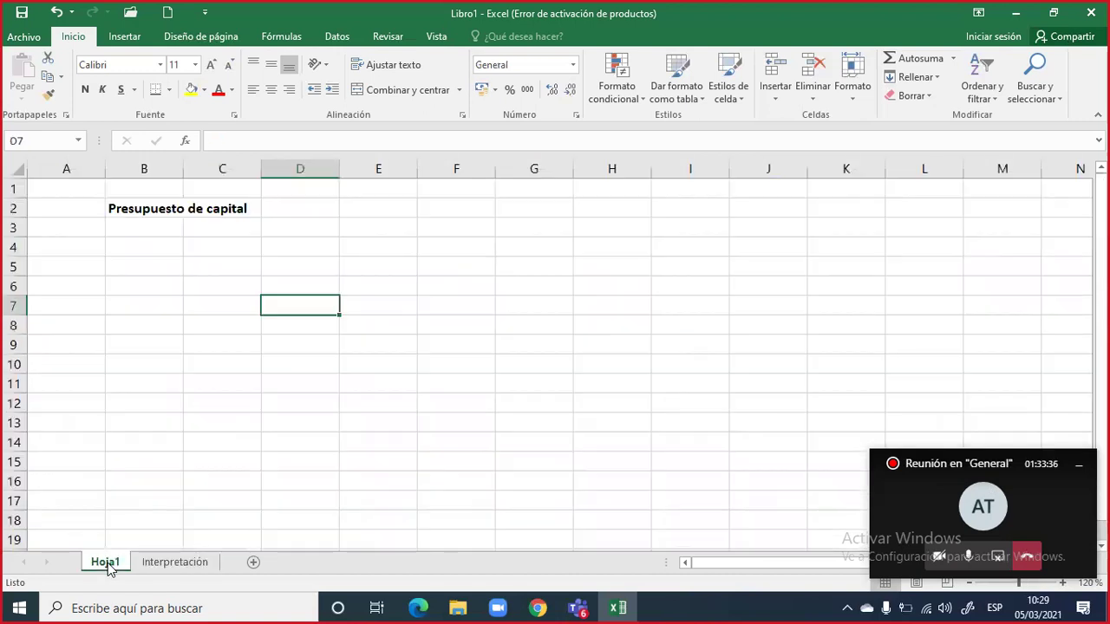
Apply thick outside borders to B4:E12, dividing it into two halves, B4:C12 and D4:E12
click(1062, 586)
click(1063, 586)
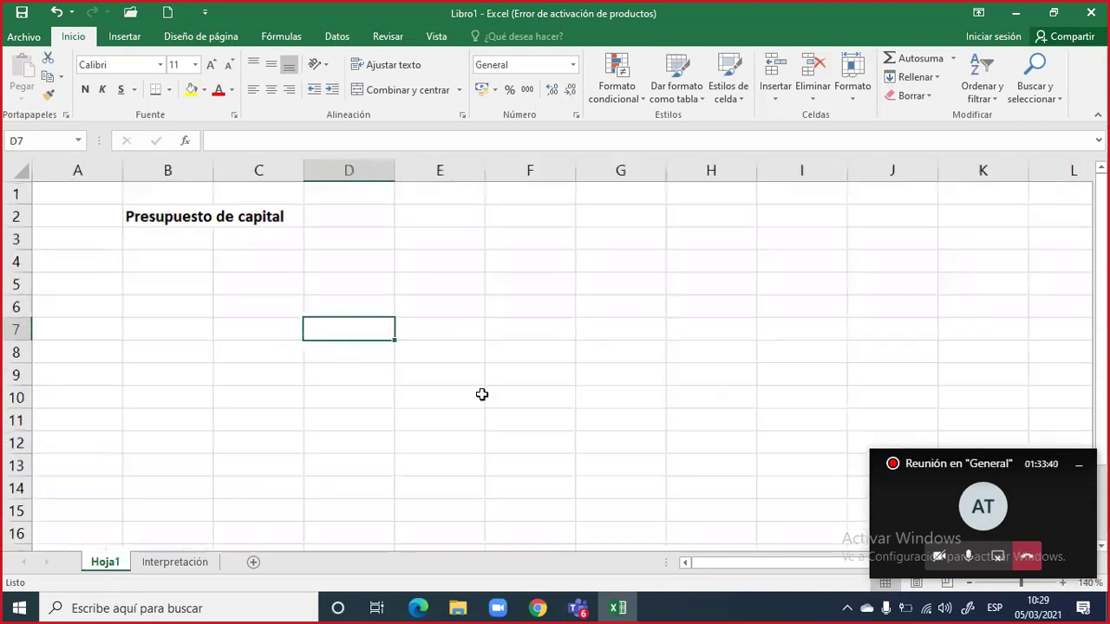
drag(168, 267, 422, 448)
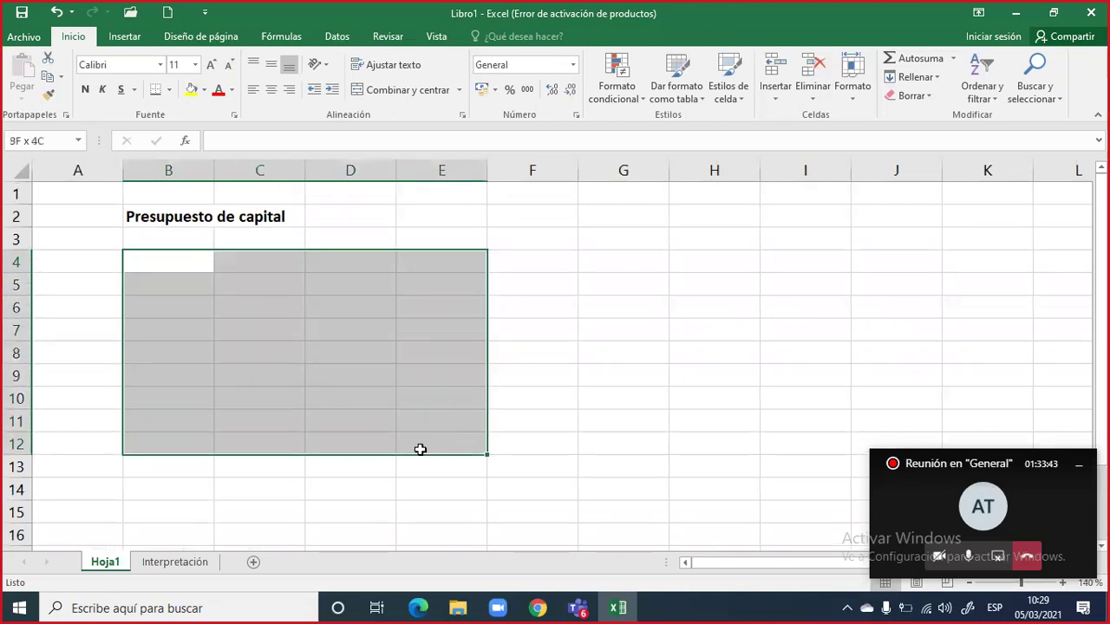
click(168, 90)
click(217, 268)
drag(327, 268, 413, 444)
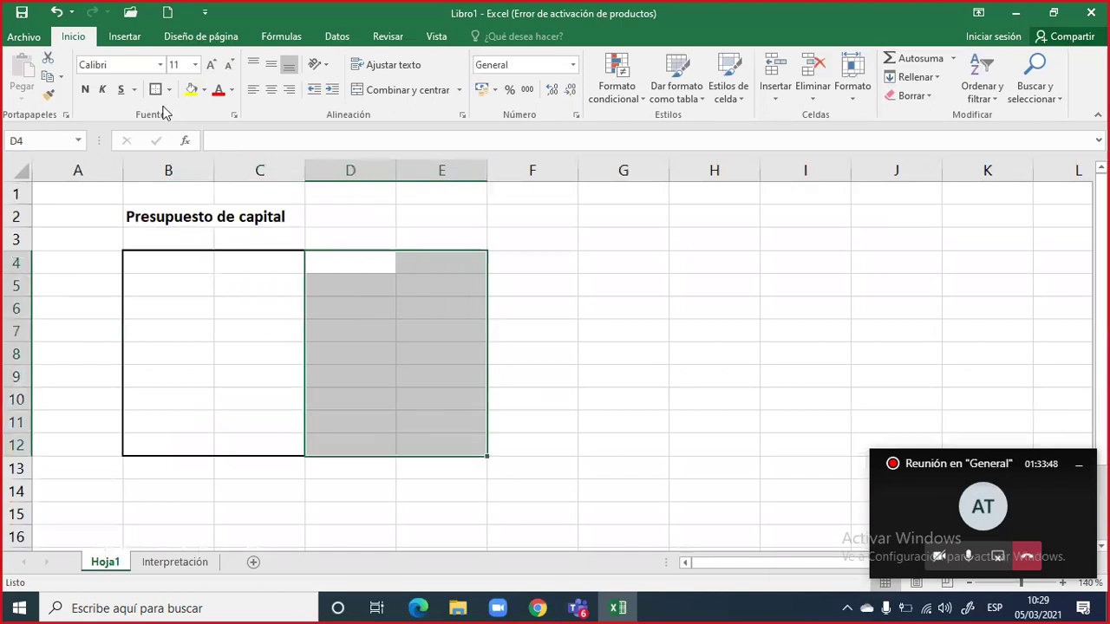
Outline B4:C7 with a thick border, merge and centre it, and enter NOF in bold
drag(168, 262, 247, 327)
key(shift+Down)
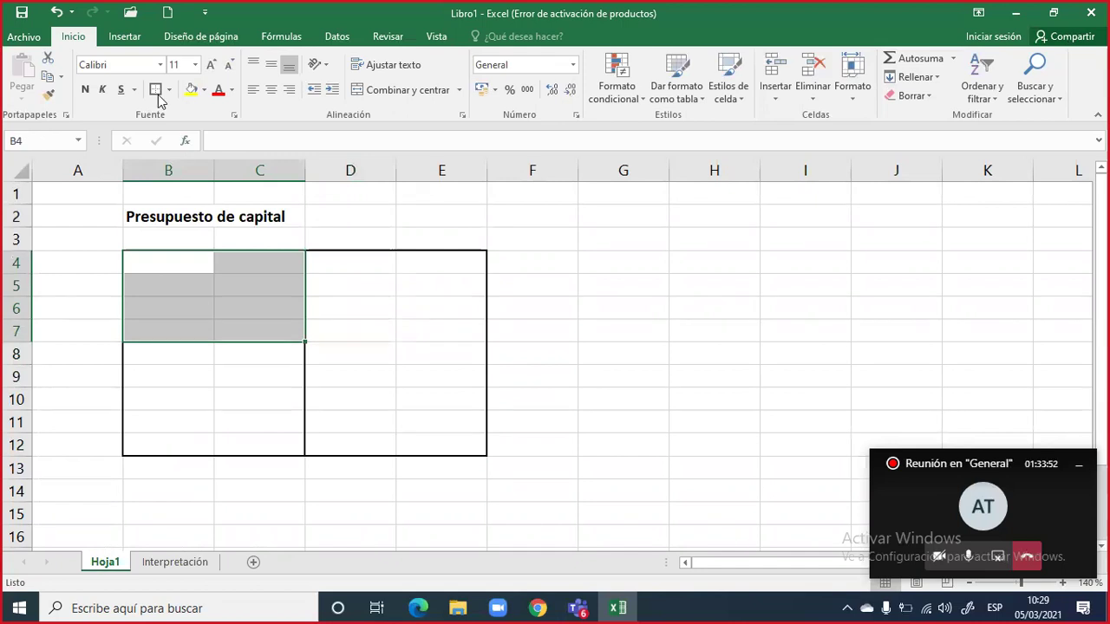
click(407, 90)
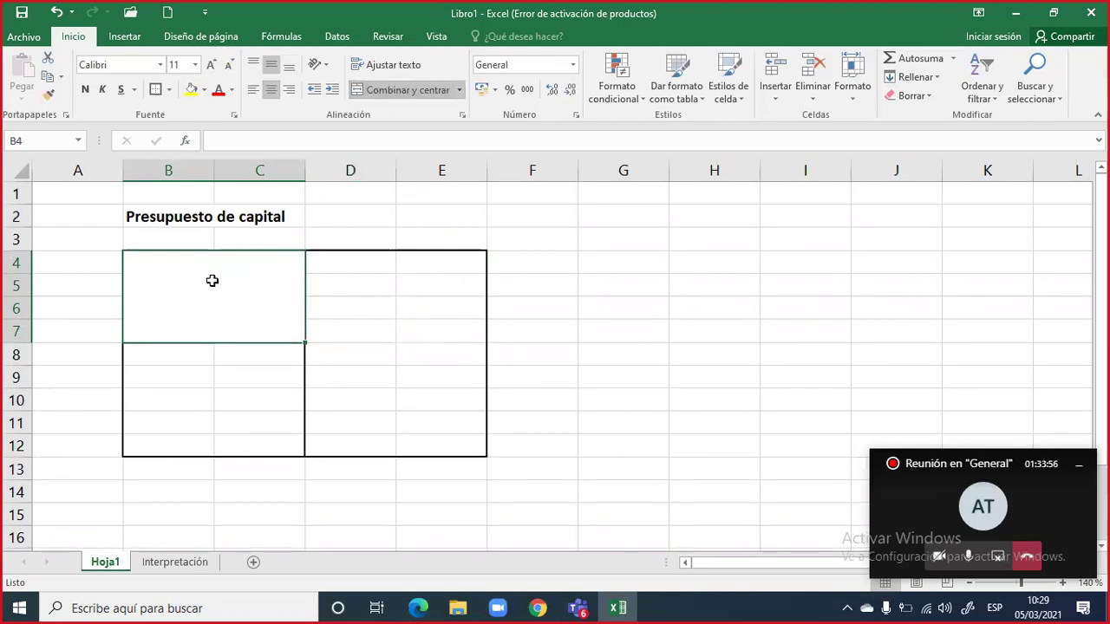
text(NOF)
key(ctrl+Return)
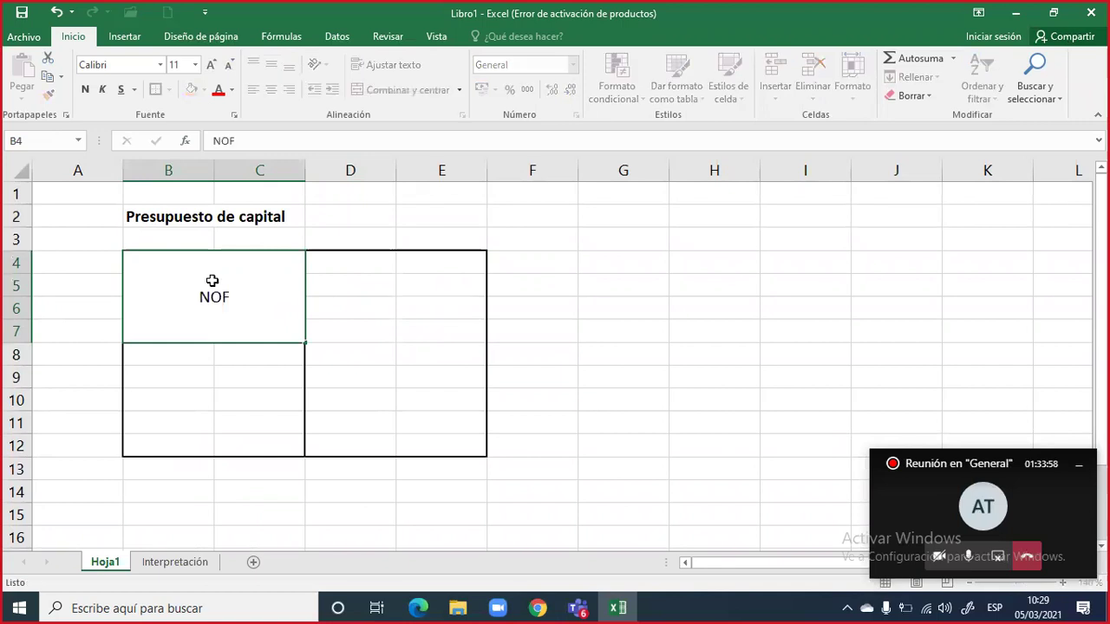
key(Down)
click(211, 280)
key(ctrl+n)
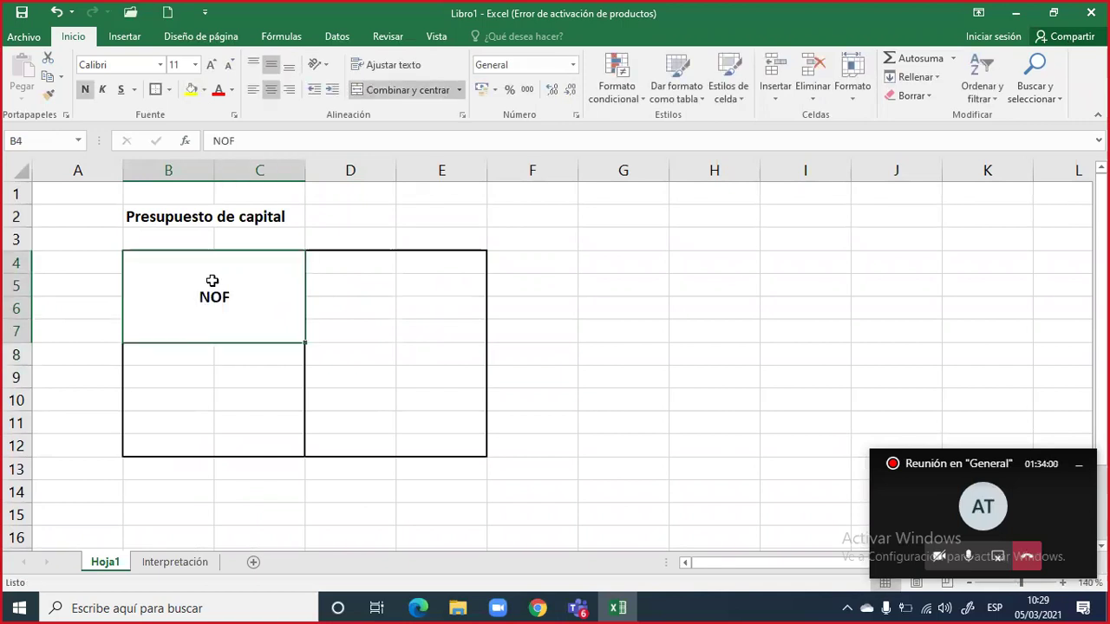
Merge and centre B8:C12 with middle alignment and enter ANC in bold
drag(217, 355, 229, 434)
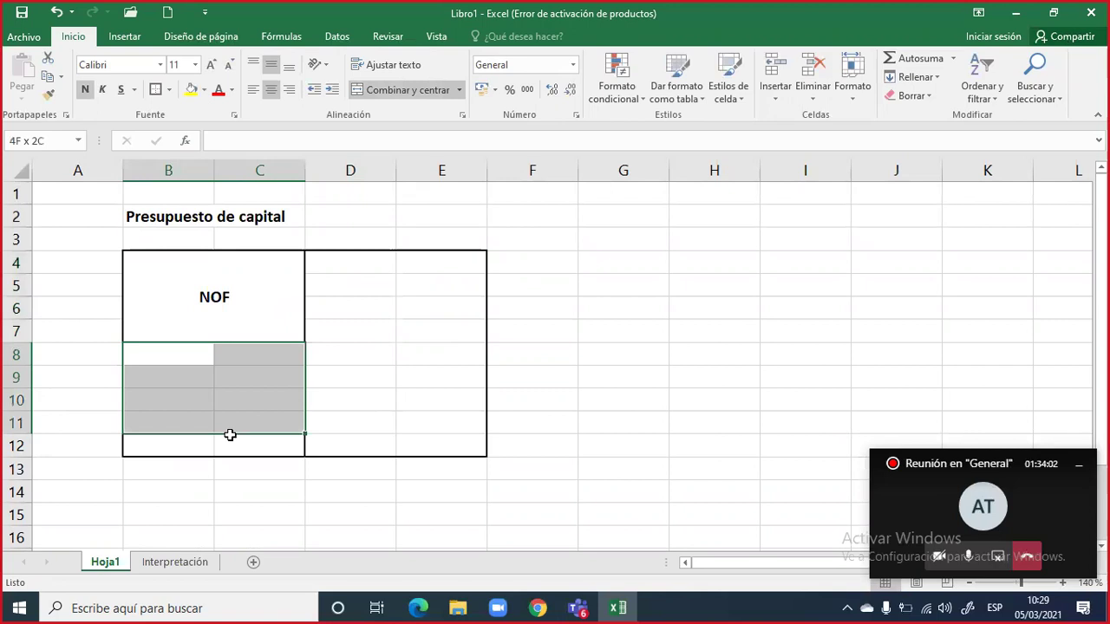
click(274, 66)
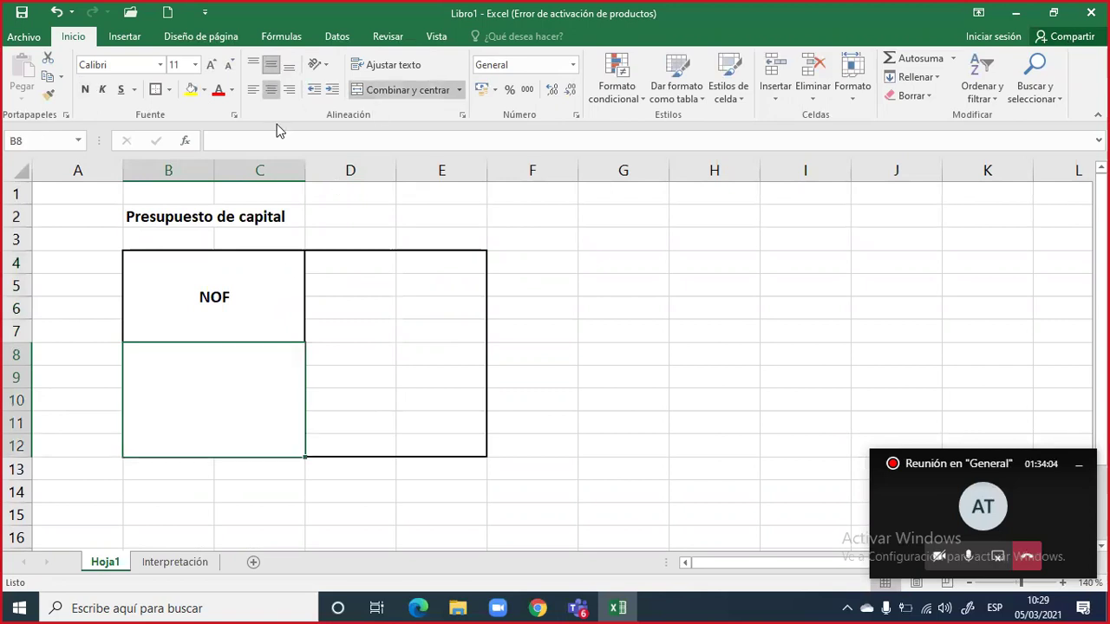
text(AN)
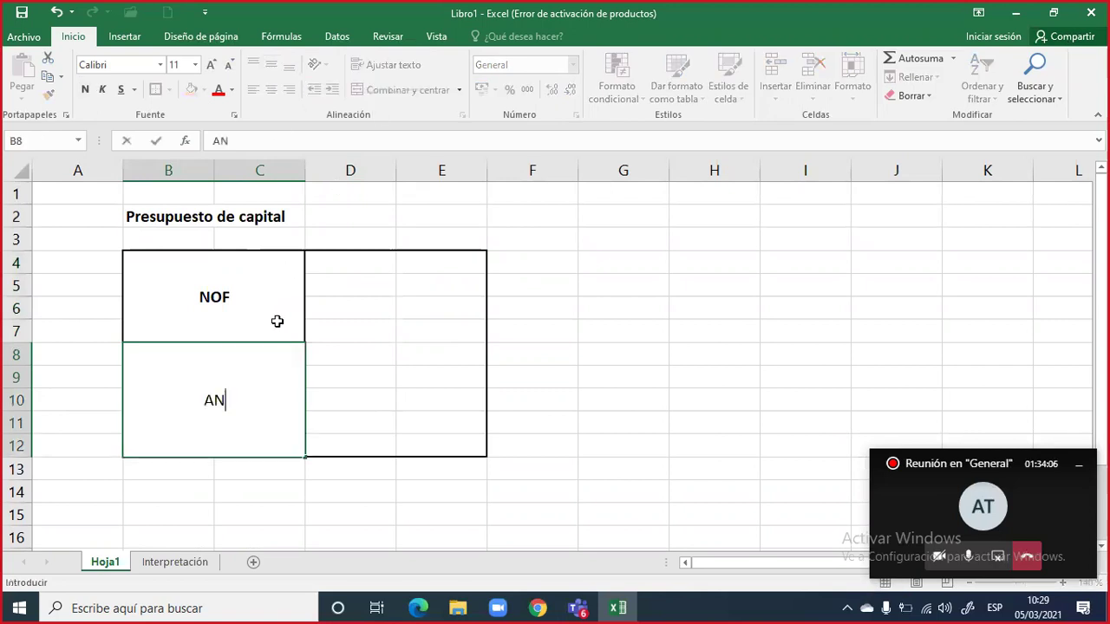
text(C)
key(ctrl+Return)
key(ctrl+n)
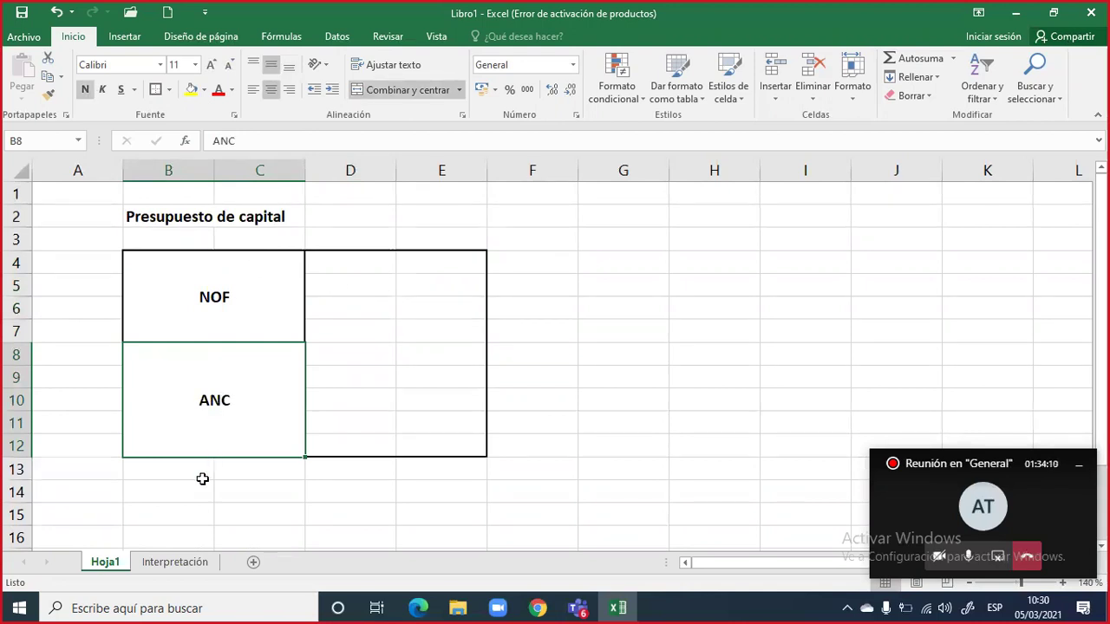
Merge and centre B14:C14 below the table and enter ION in bold
drag(176, 487, 248, 488)
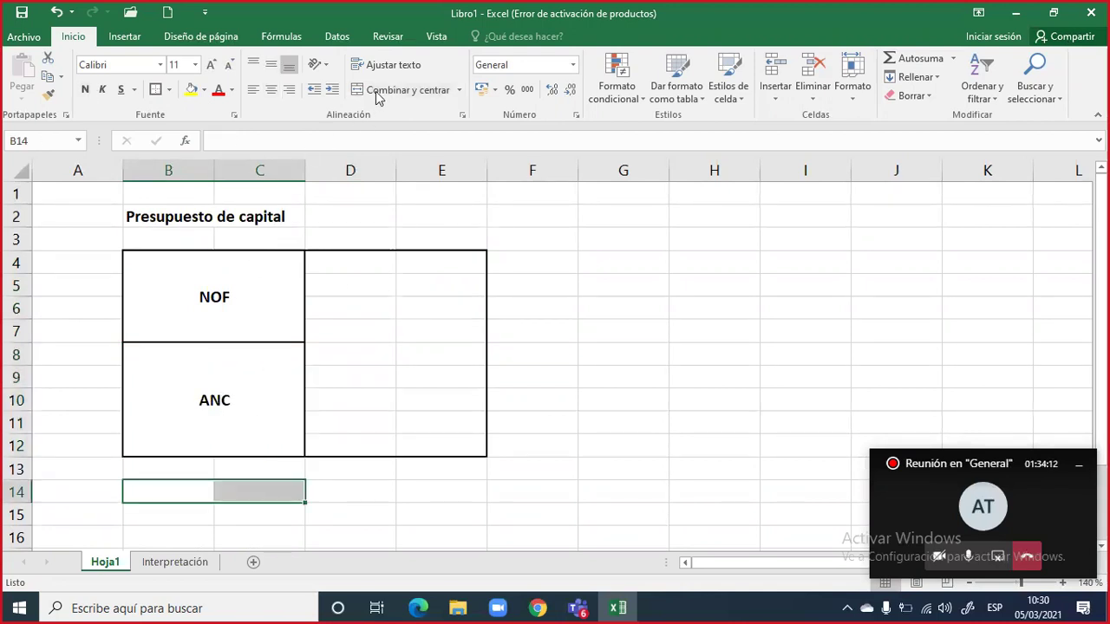
click(403, 90)
text(ION)
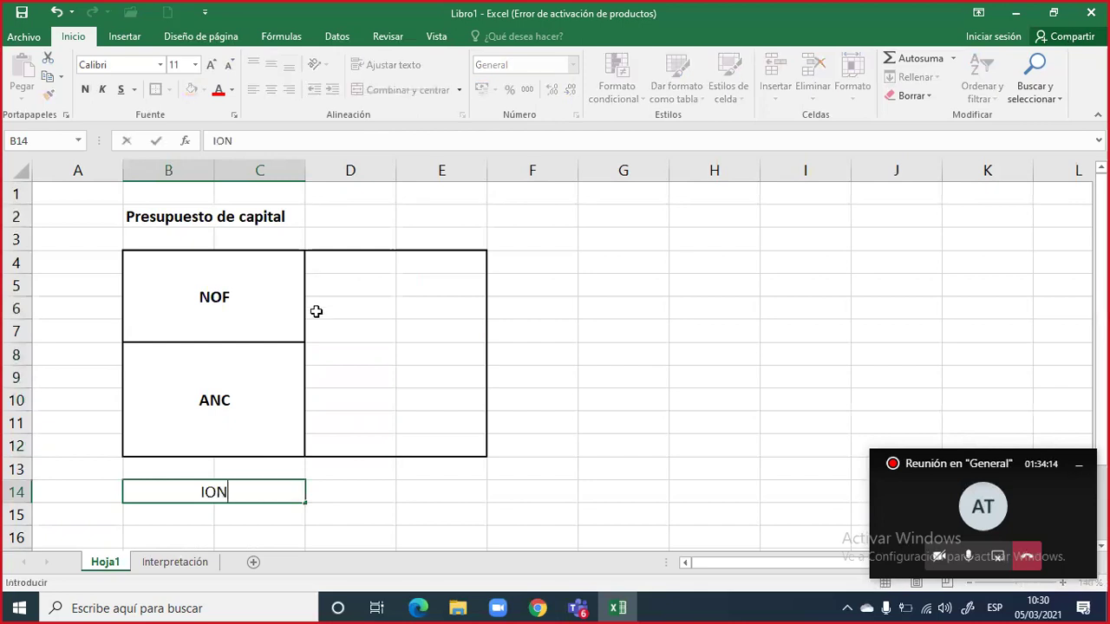
key(Return)
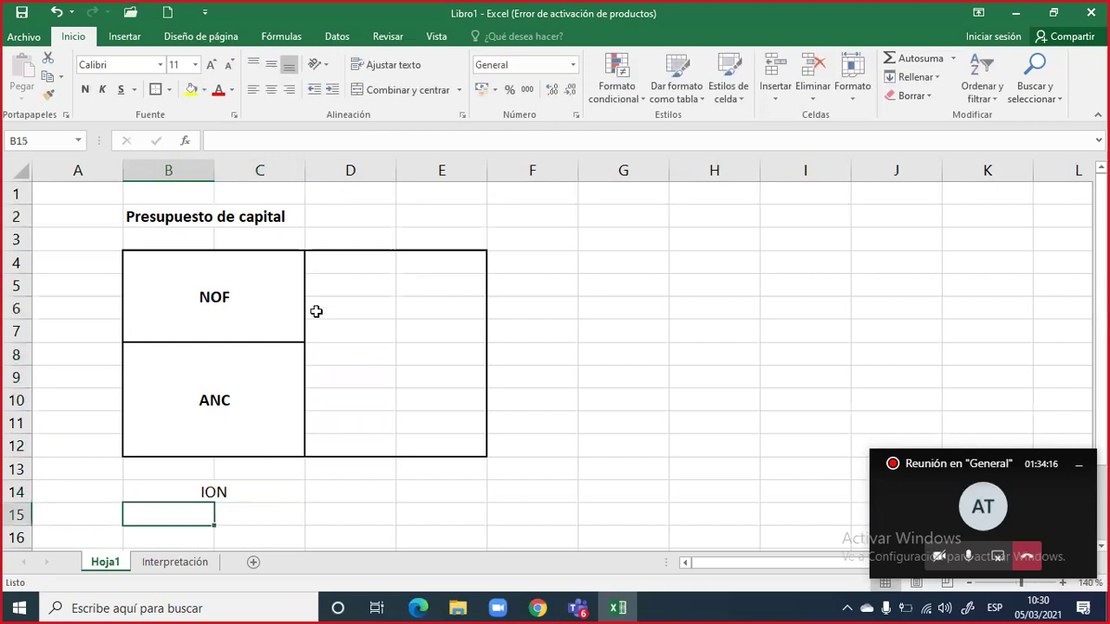
key(Up)
key(ctrl+n)
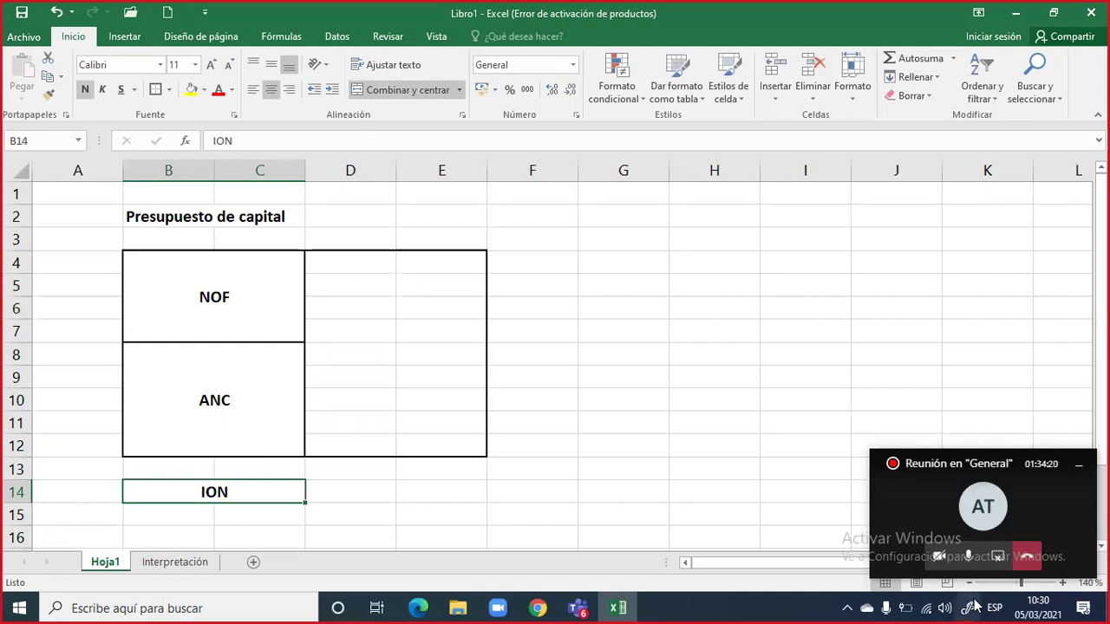
Insert a small down arrow shape in row 15, directly below the ION label
click(972, 584)
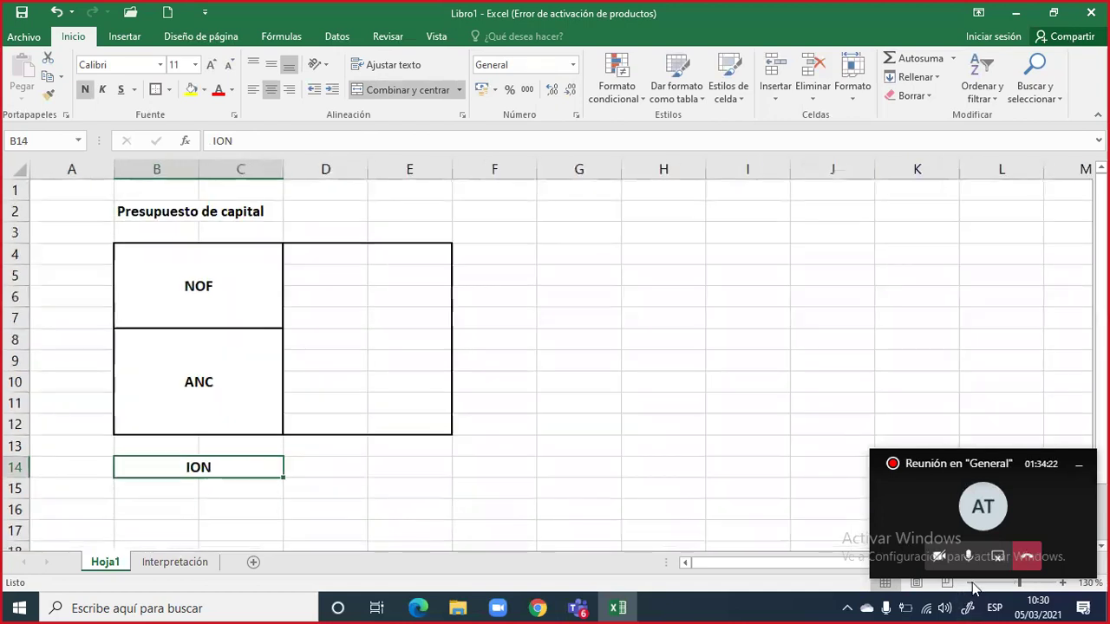
click(972, 585)
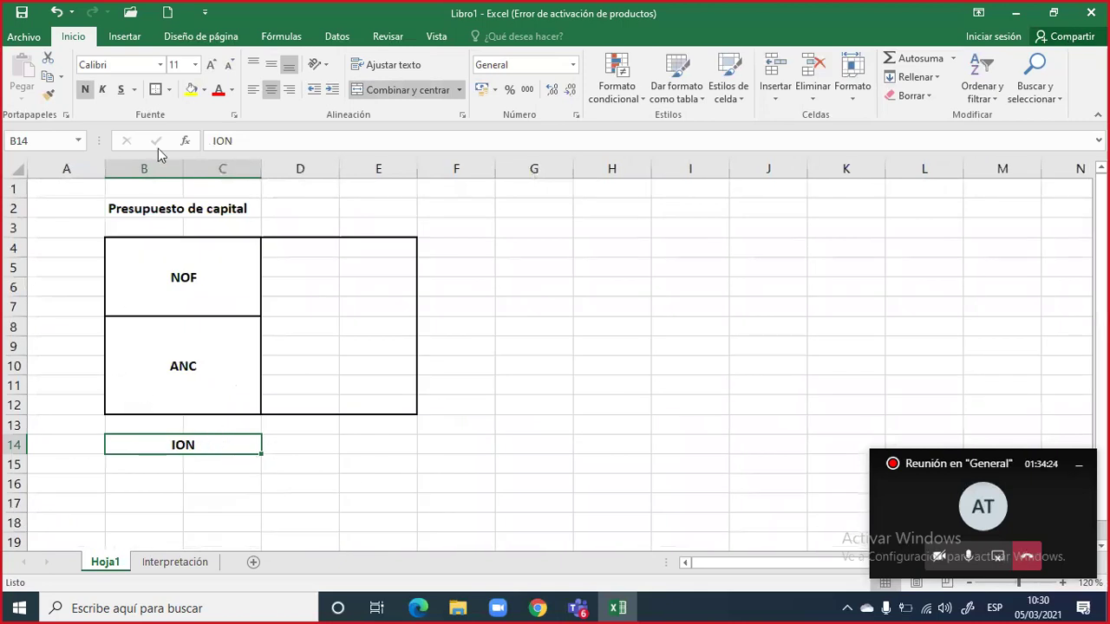
click(126, 39)
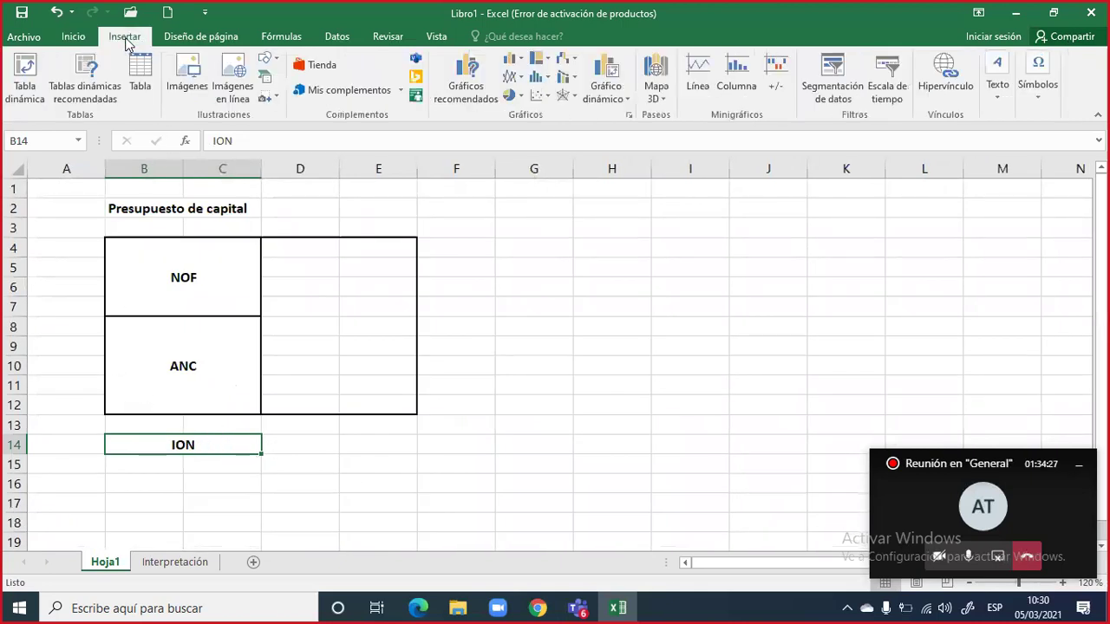
click(276, 59)
click(413, 99)
click(180, 471)
Merge and centre B16:C16 below the arrow and enter FCL
drag(143, 483, 219, 486)
click(404, 89)
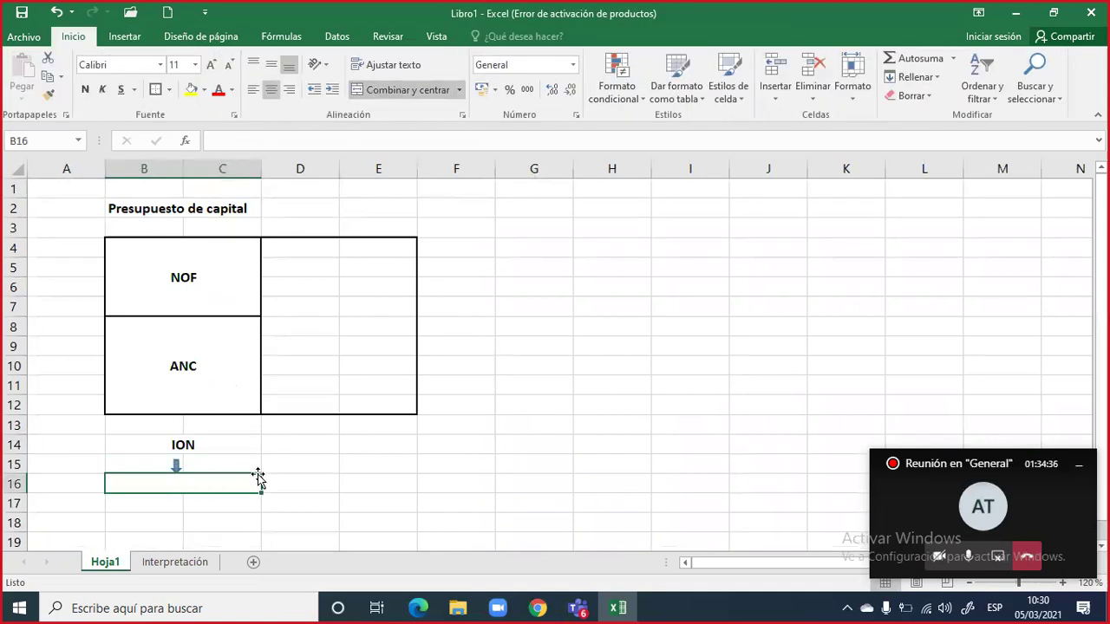
text(FCL)
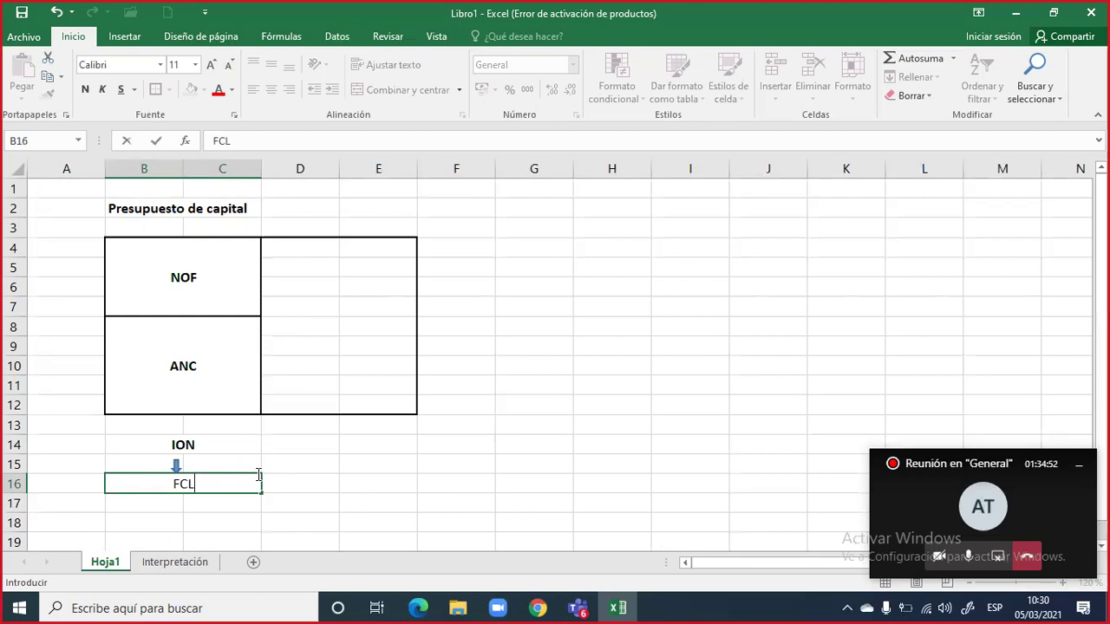
Delete the empty row 13 between the table and ION, and make the FCL label bold
click(15, 424)
key(ctrl+minus)
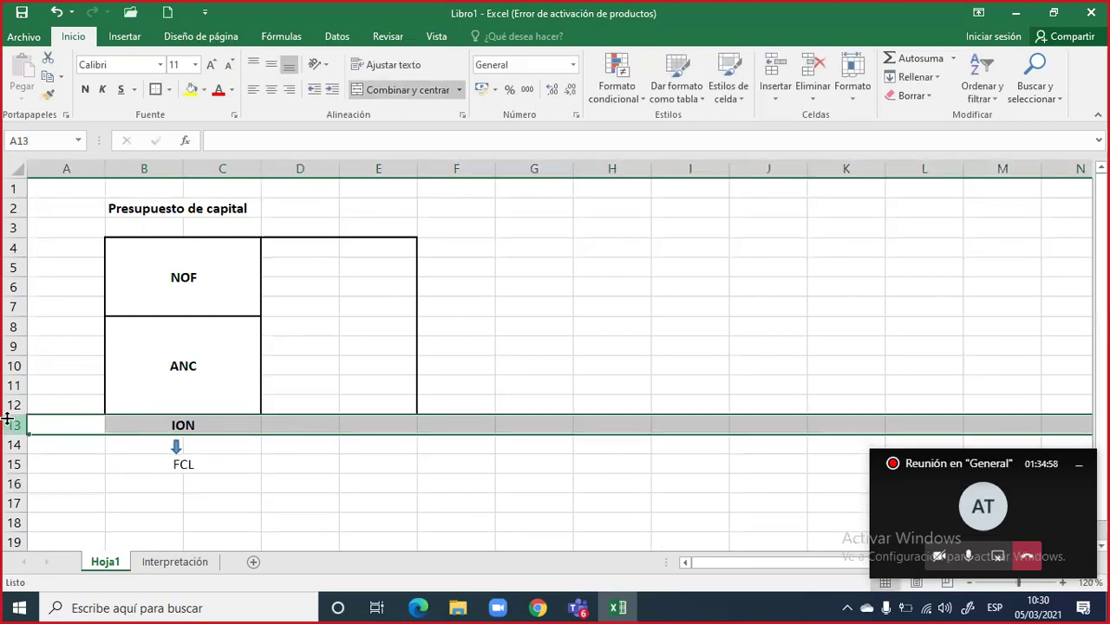
click(175, 467)
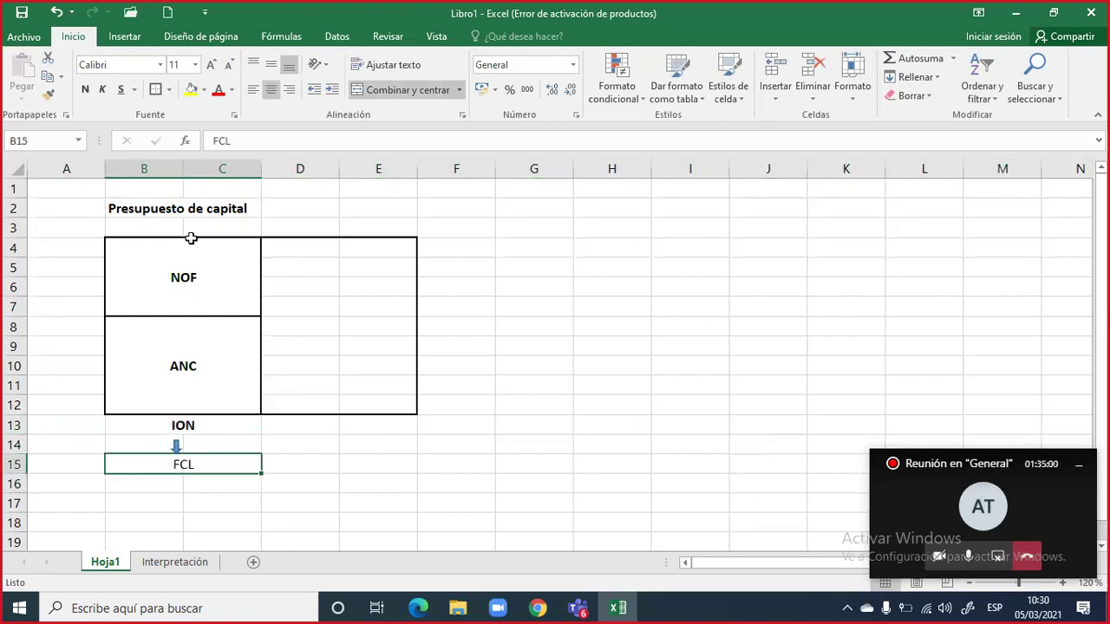
click(85, 90)
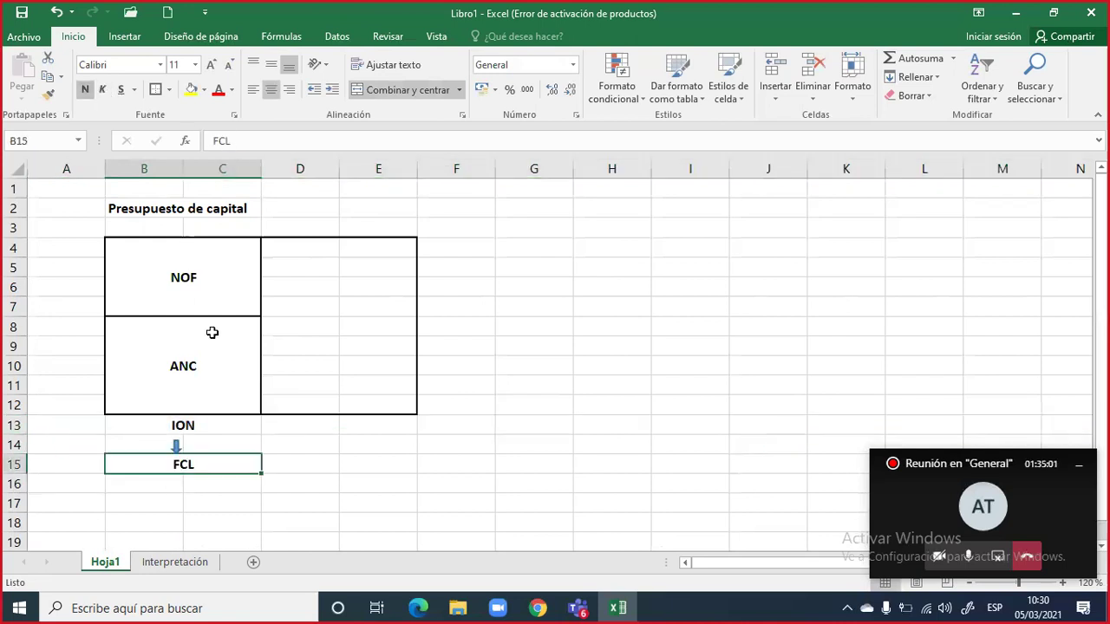
Extend the FCL label in B15 to read FCL $
double_click(215, 465)
text($)
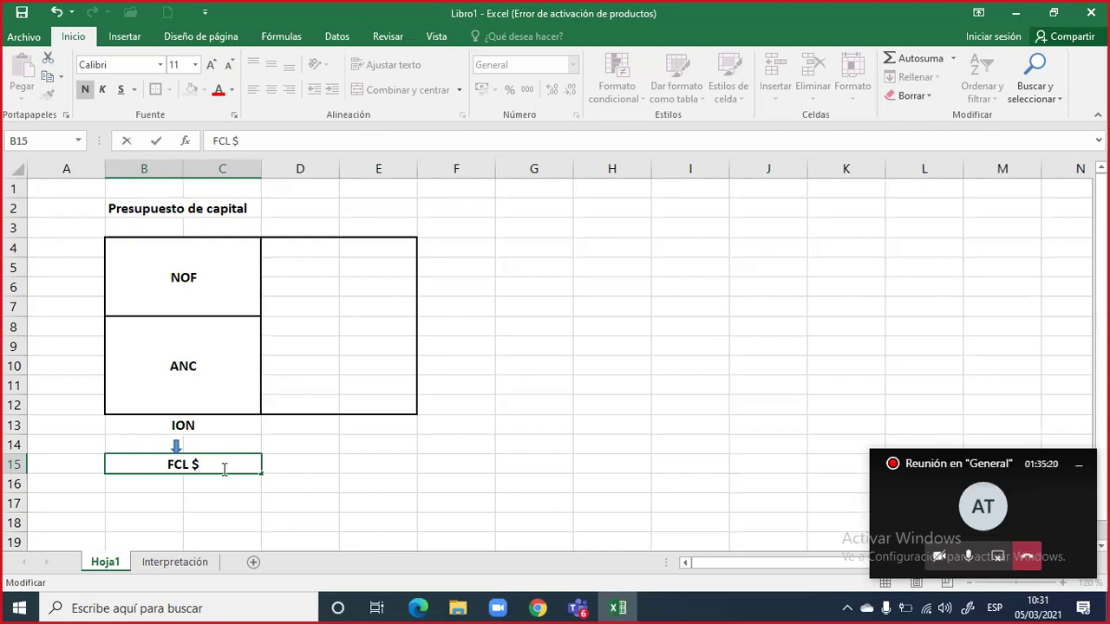
click(190, 481)
Copy the down arrow into row 16, directly below the FCL $ label
key(Up)
key(Up)
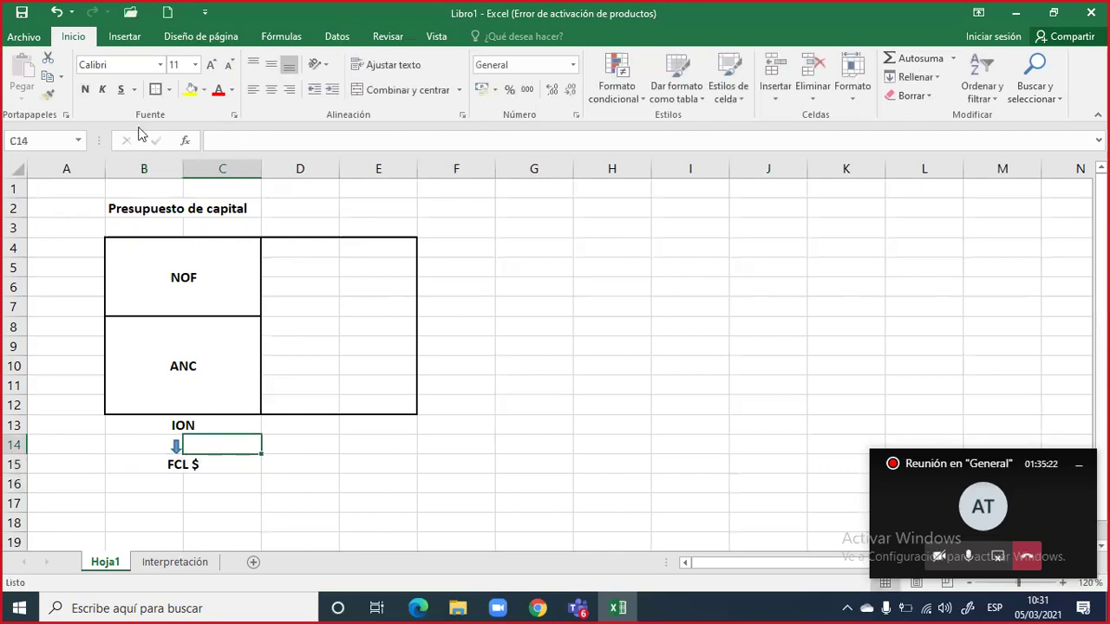
click(176, 446)
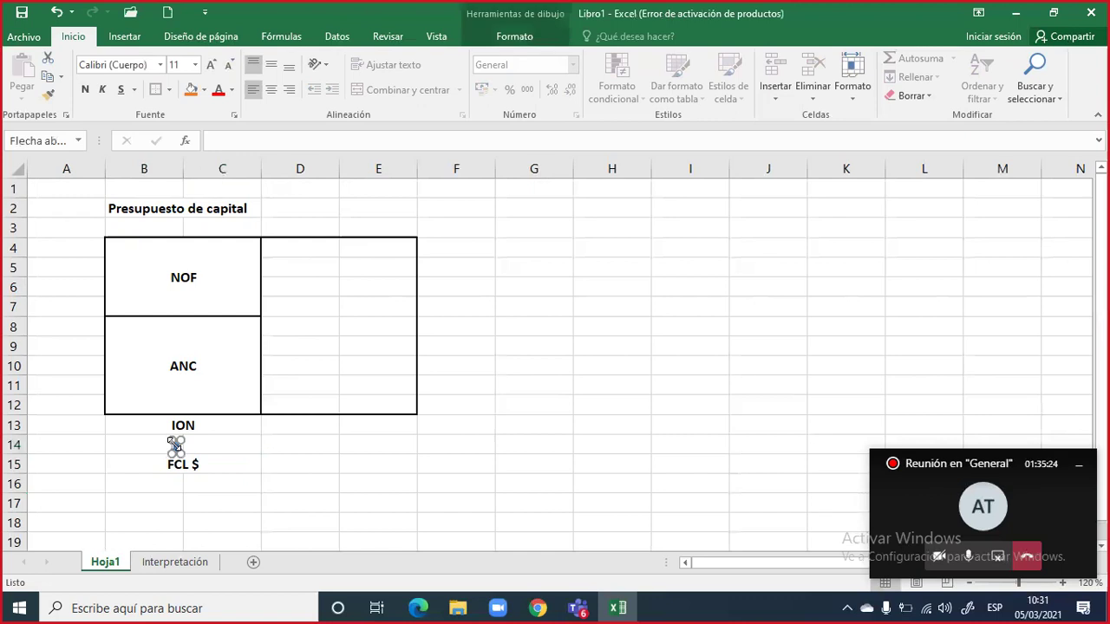
drag(176, 446, 208, 499)
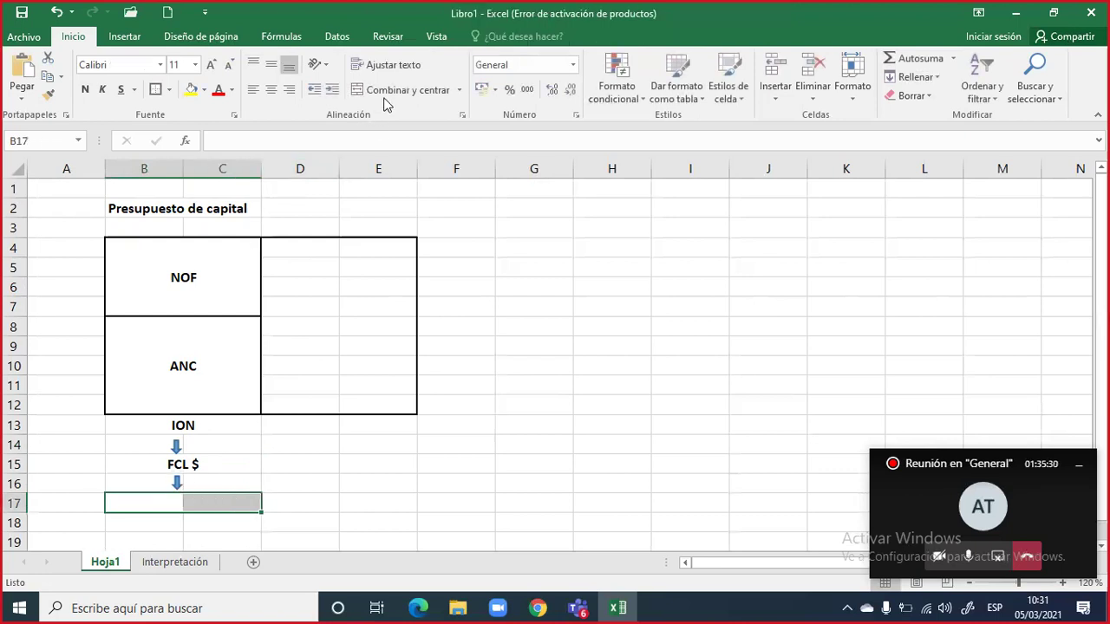
Merge and centre B17:C17 below the second arrow and enter Rentabilidad in bold
click(387, 95)
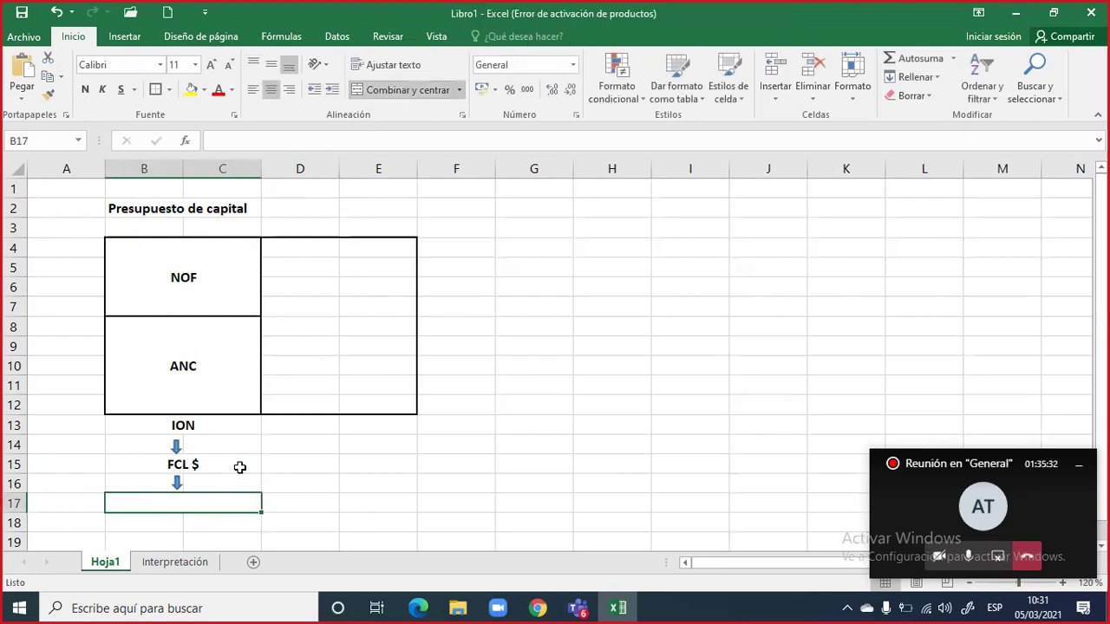
text(Rentabildiad)
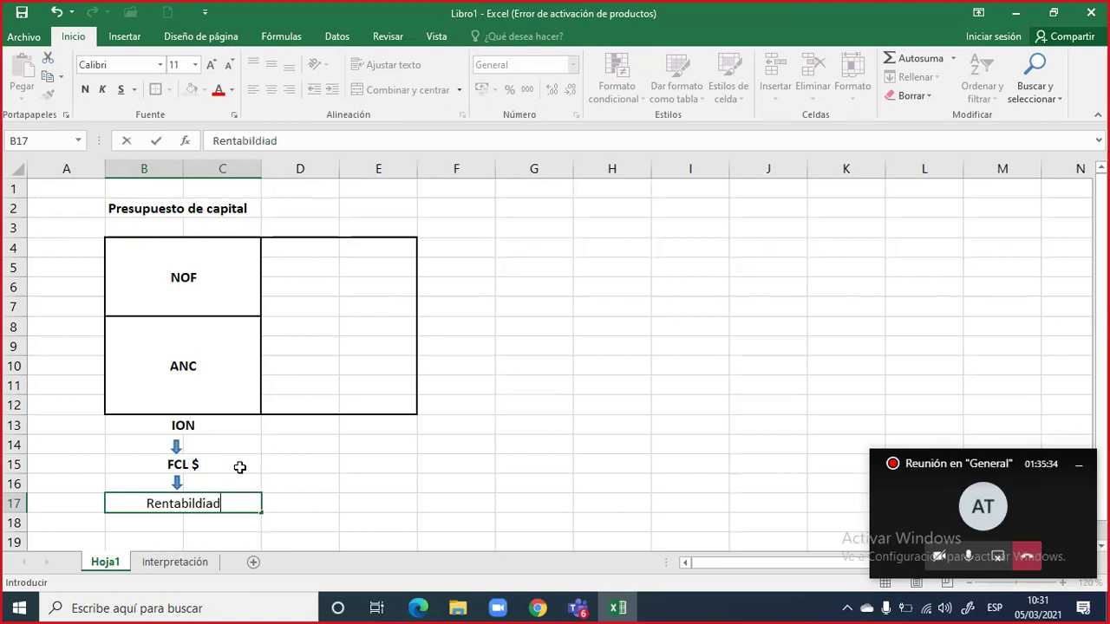
key(BackSpace)
key(BackSpace)
key(BackSpace)
key(BackSpace)
text(idad)
key(Return)
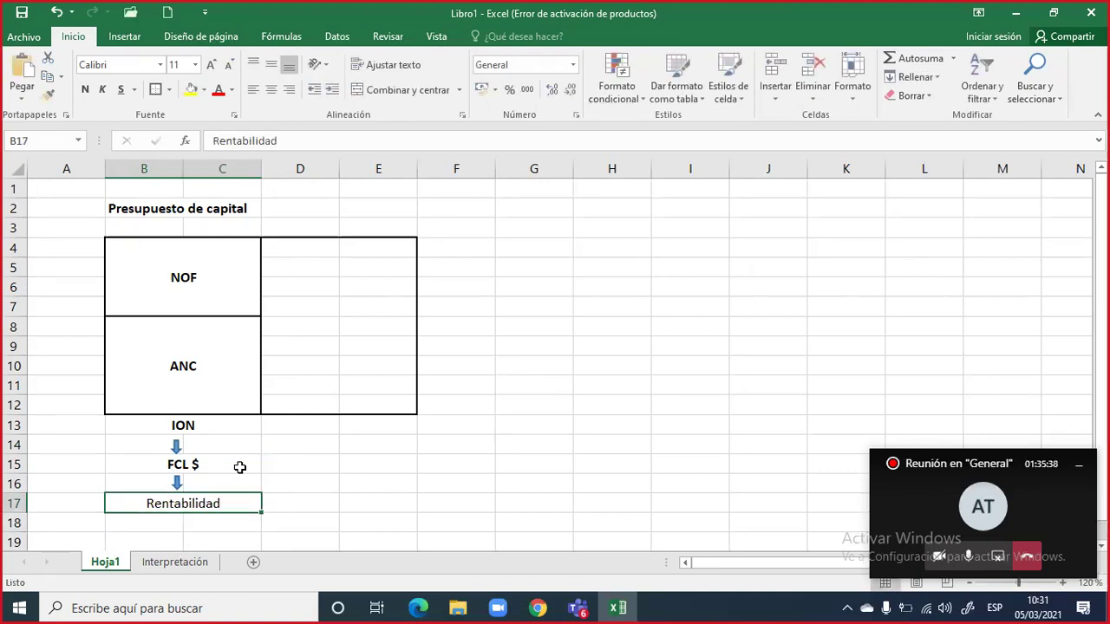
key(ctrl+n)
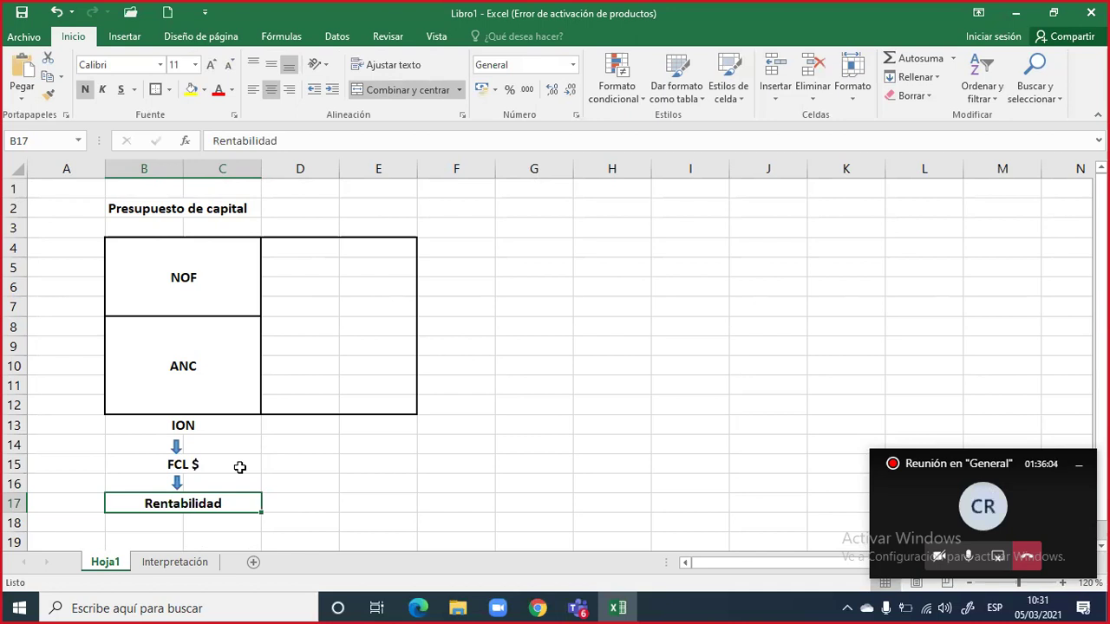
click(208, 282)
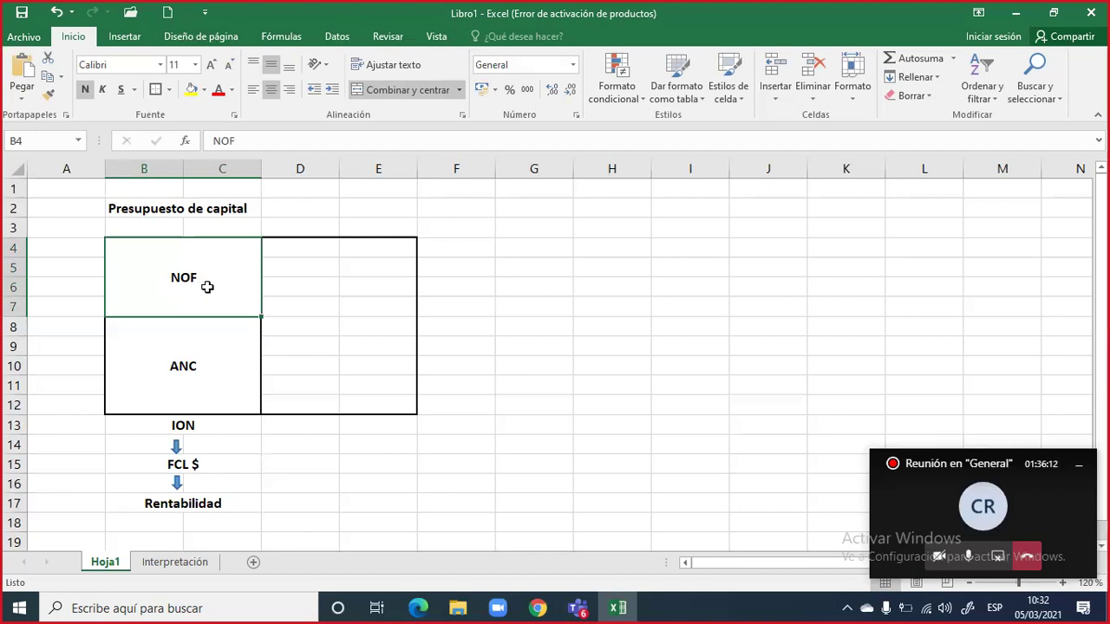
click(198, 365)
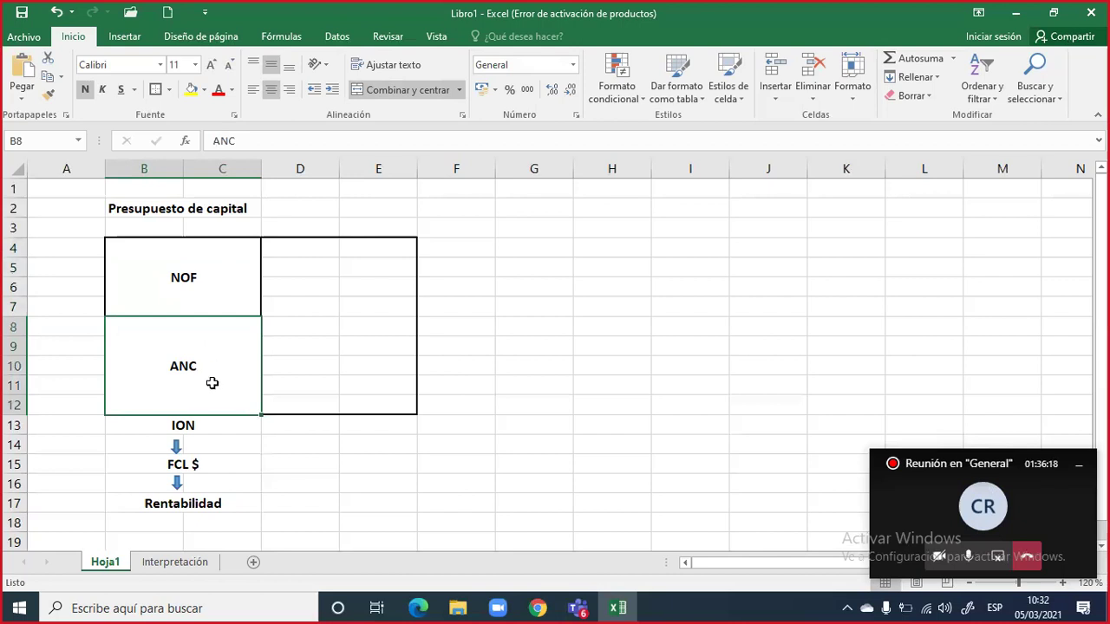
click(190, 425)
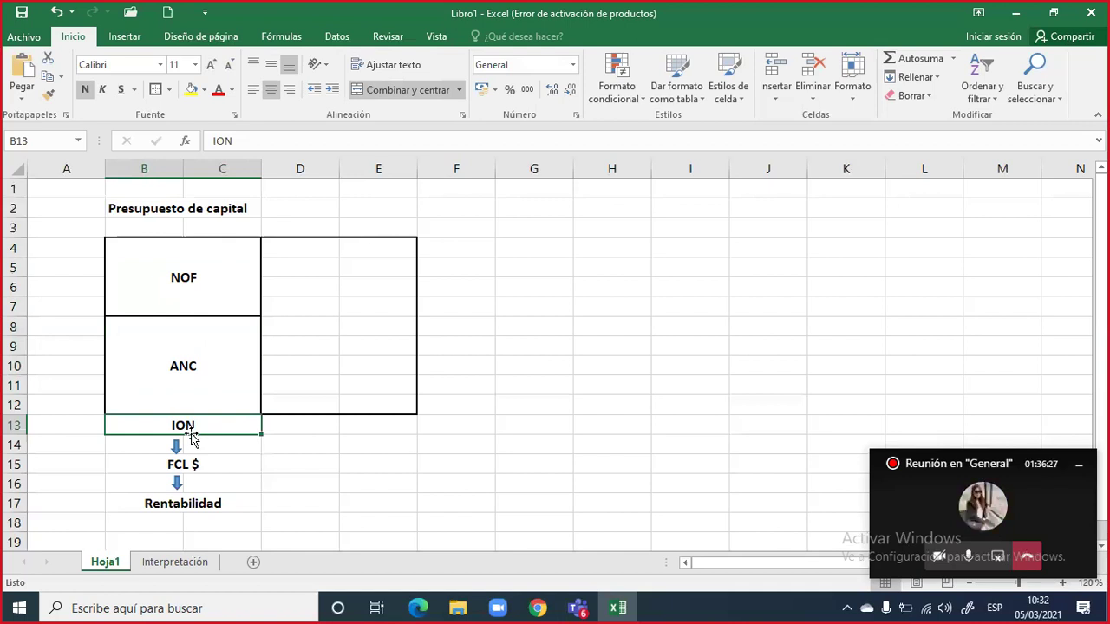
click(184, 464)
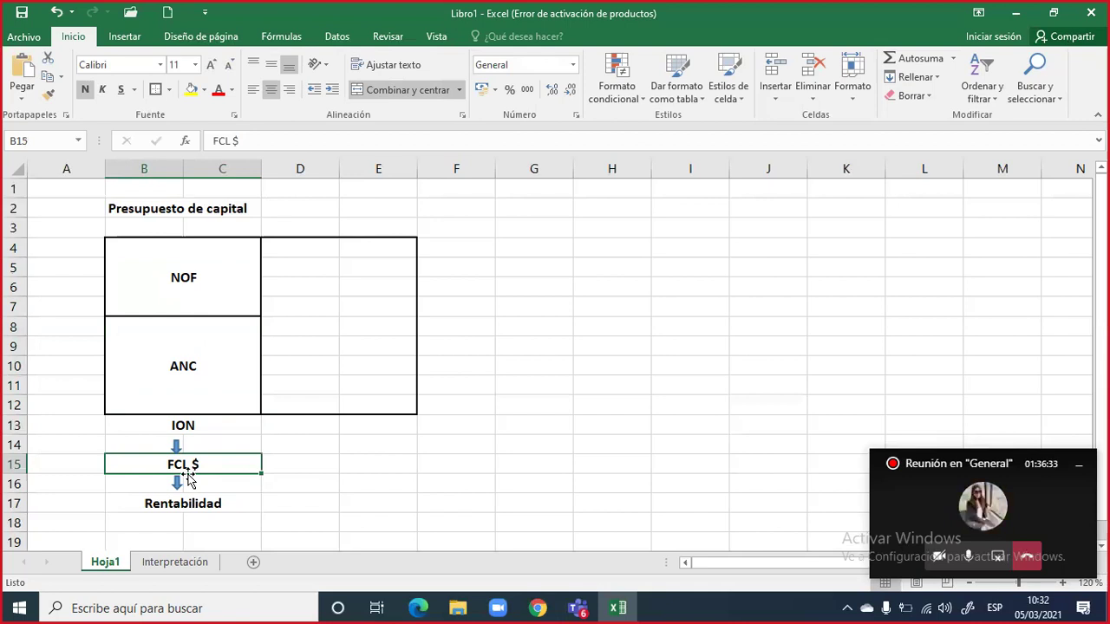
Merge and centre D4:E6 beside NOF, align it to the middle vertically, and enter D=200
drag(184, 259, 175, 499)
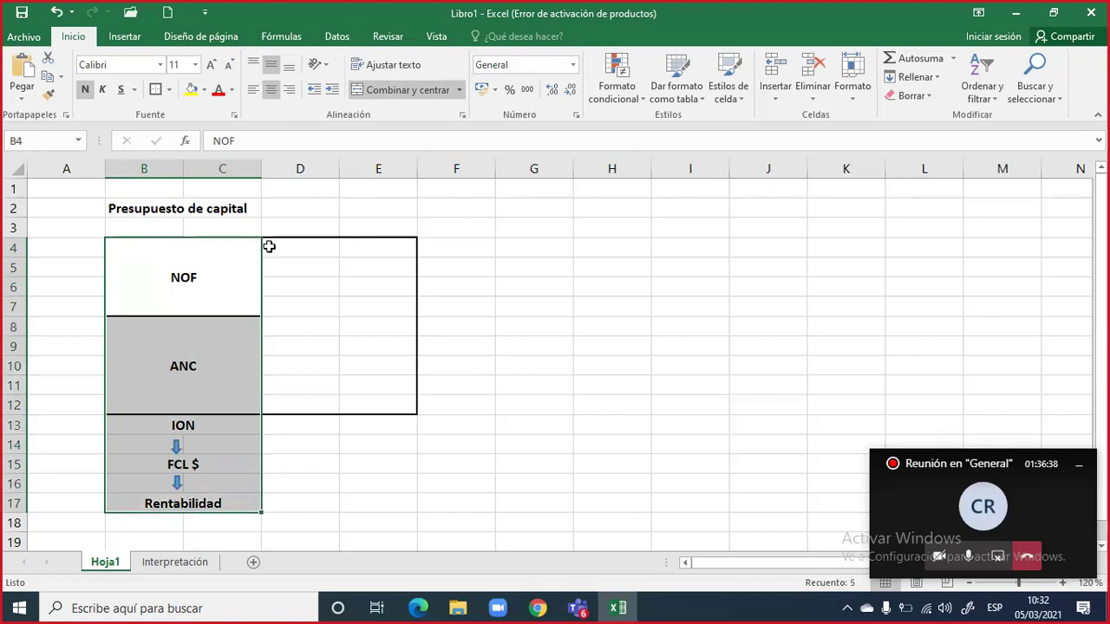
drag(269, 247, 353, 292)
click(405, 90)
click(271, 65)
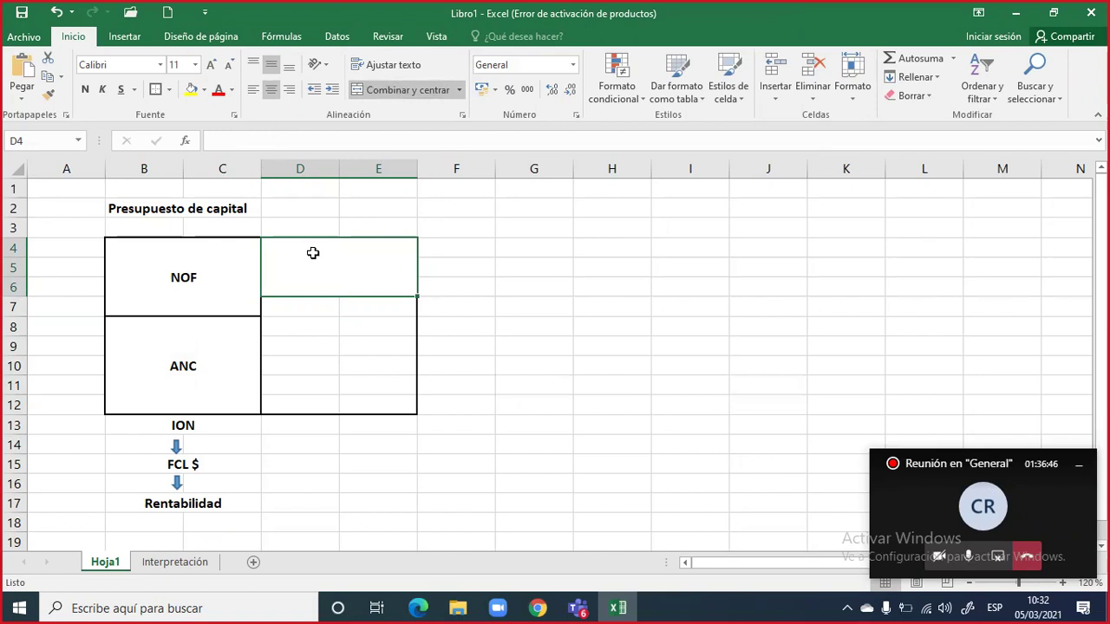
text(D=)
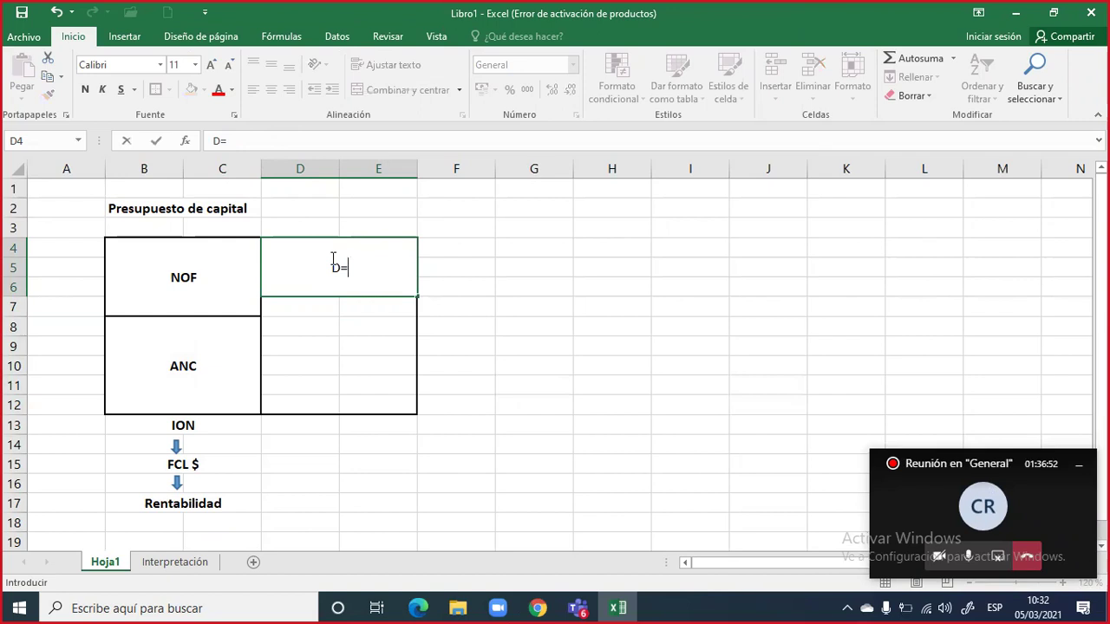
text(200)
click(297, 311)
click(311, 269)
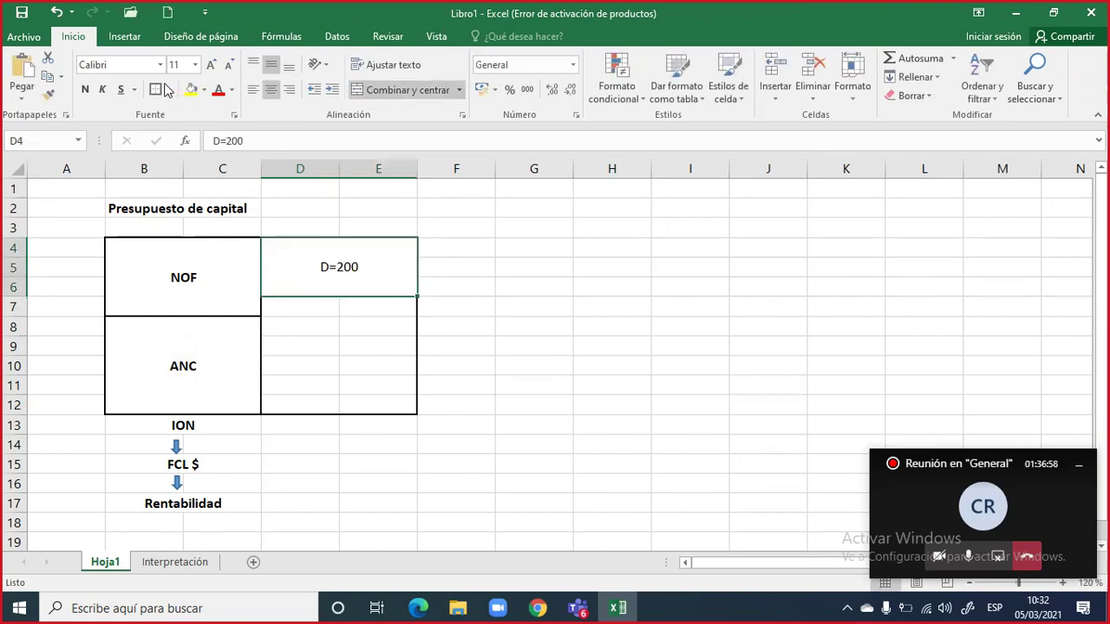
Merge and centre D7:E12 below the D=200 block, align it to the middle vertically, and enter E=800
click(316, 309)
drag(363, 366, 367, 404)
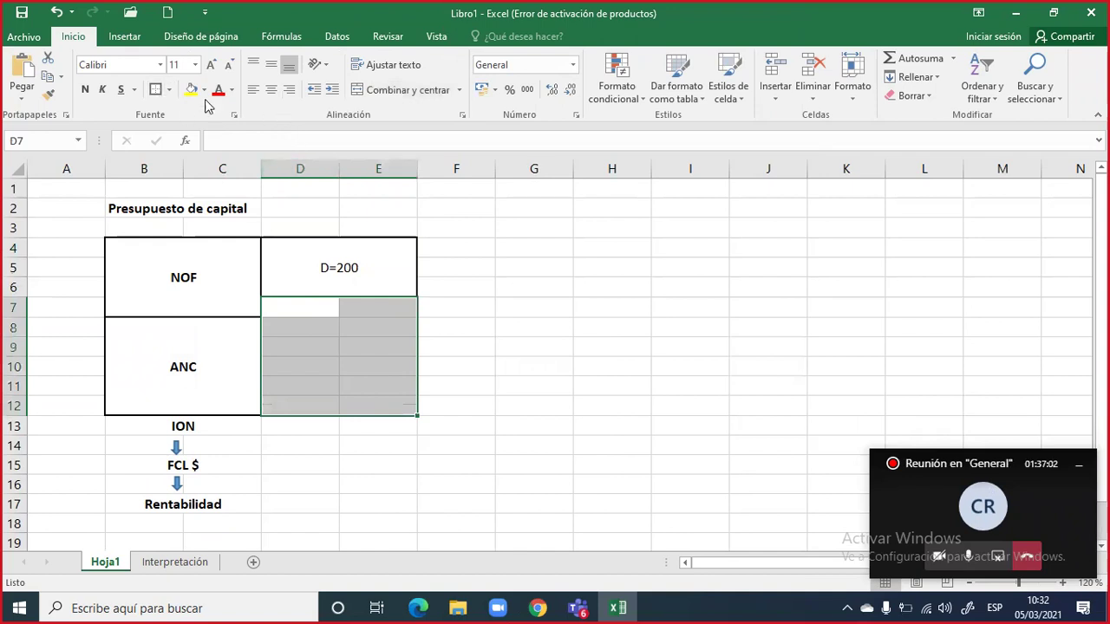
click(362, 89)
click(274, 68)
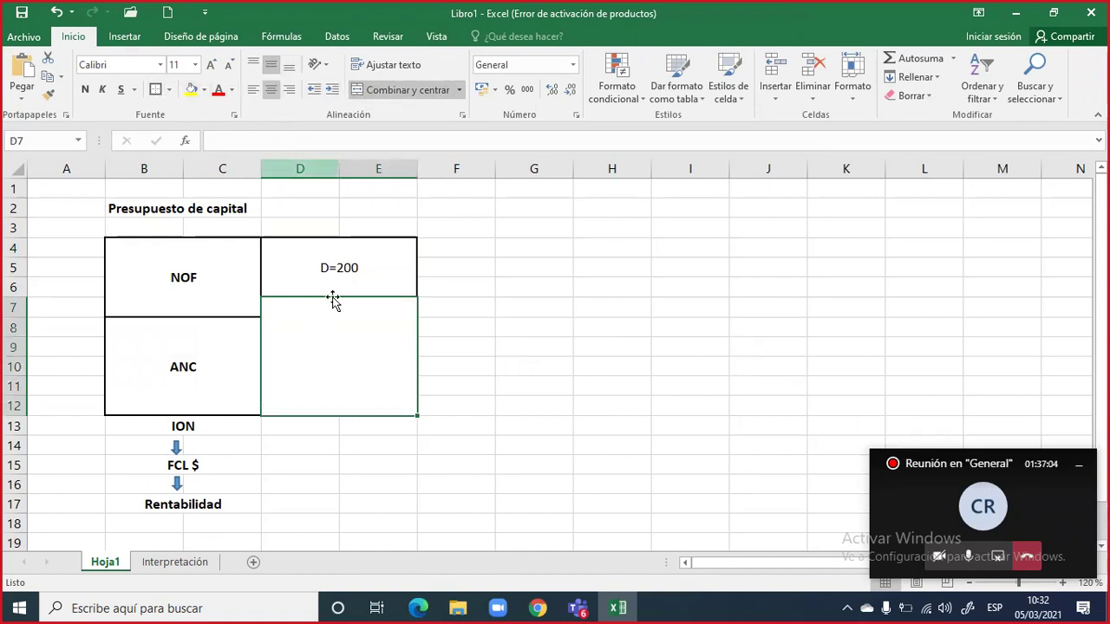
text(E)
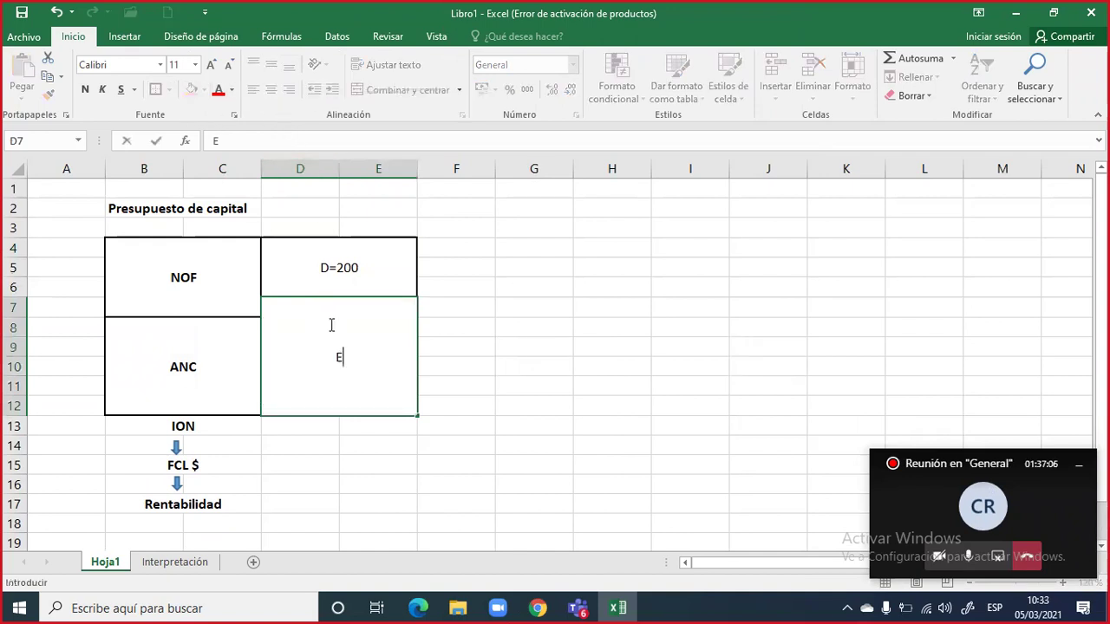
text(=800)
key(Return)
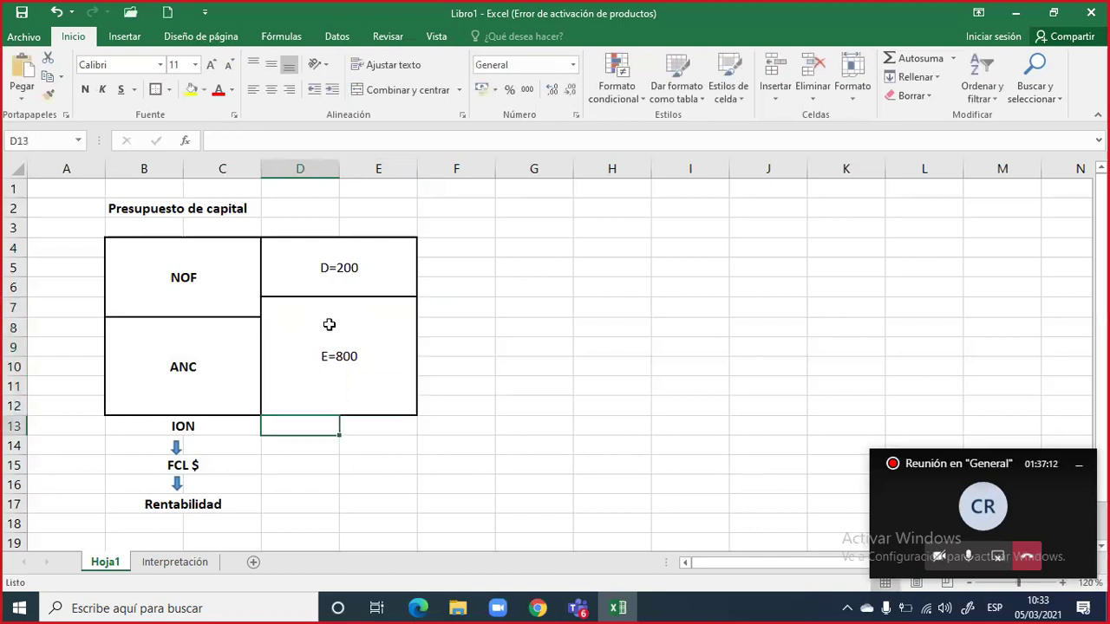
Make the D=200 and E=800 labels bold
drag(338, 269, 324, 378)
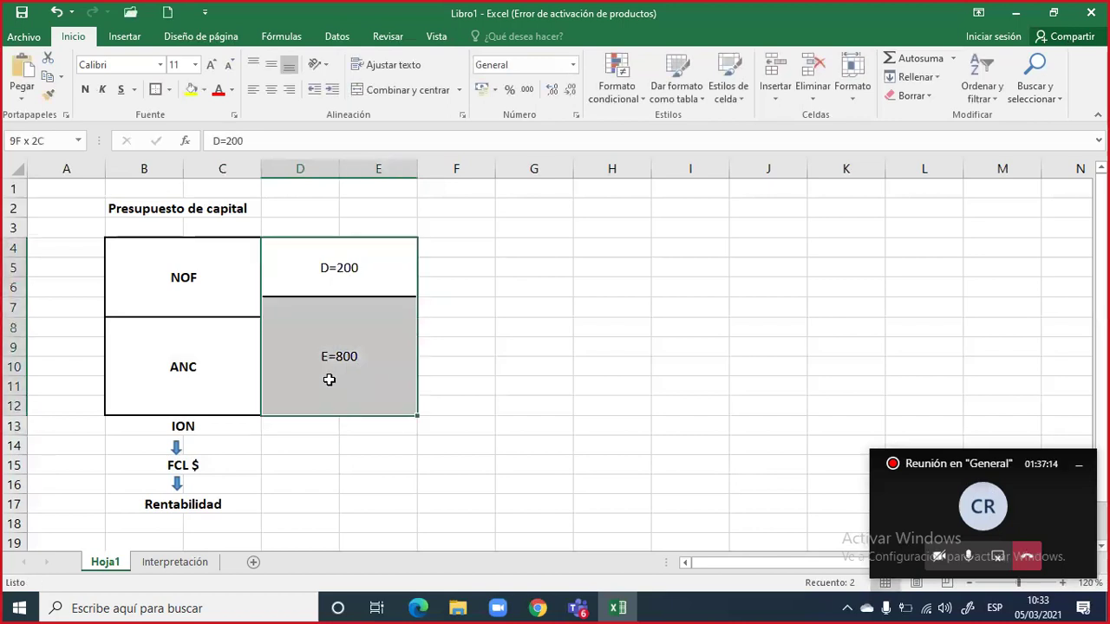
click(85, 90)
drag(349, 261, 354, 387)
drag(348, 247, 354, 359)
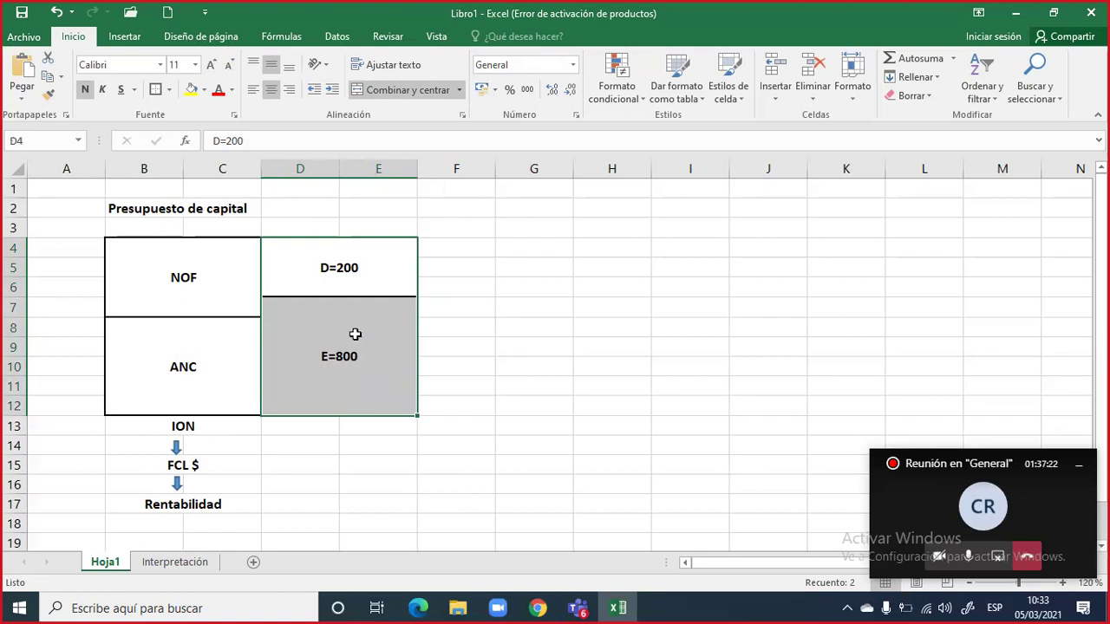
drag(347, 266, 359, 342)
click(351, 276)
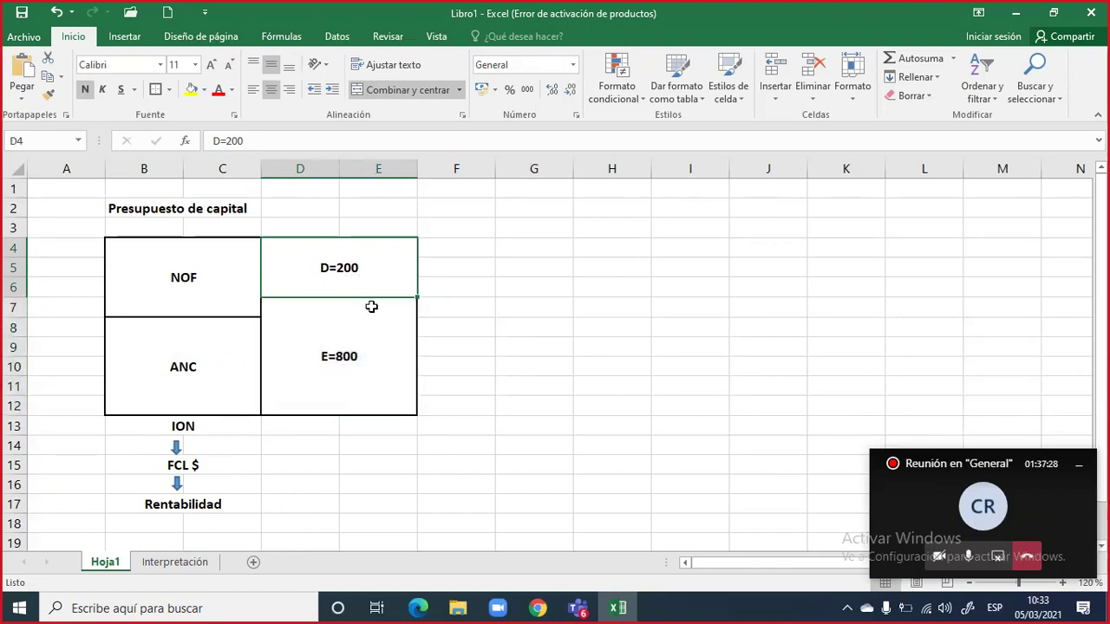
click(369, 357)
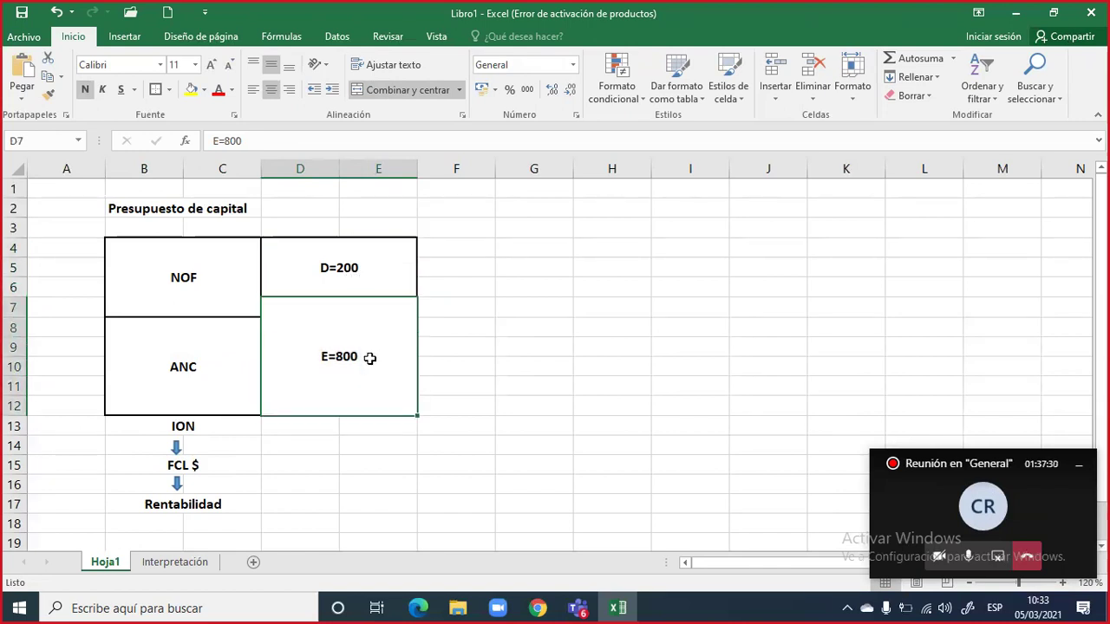
Merge and centre D13:E13 under the E=800 block and enter Financiamiento in bold
drag(306, 424, 352, 425)
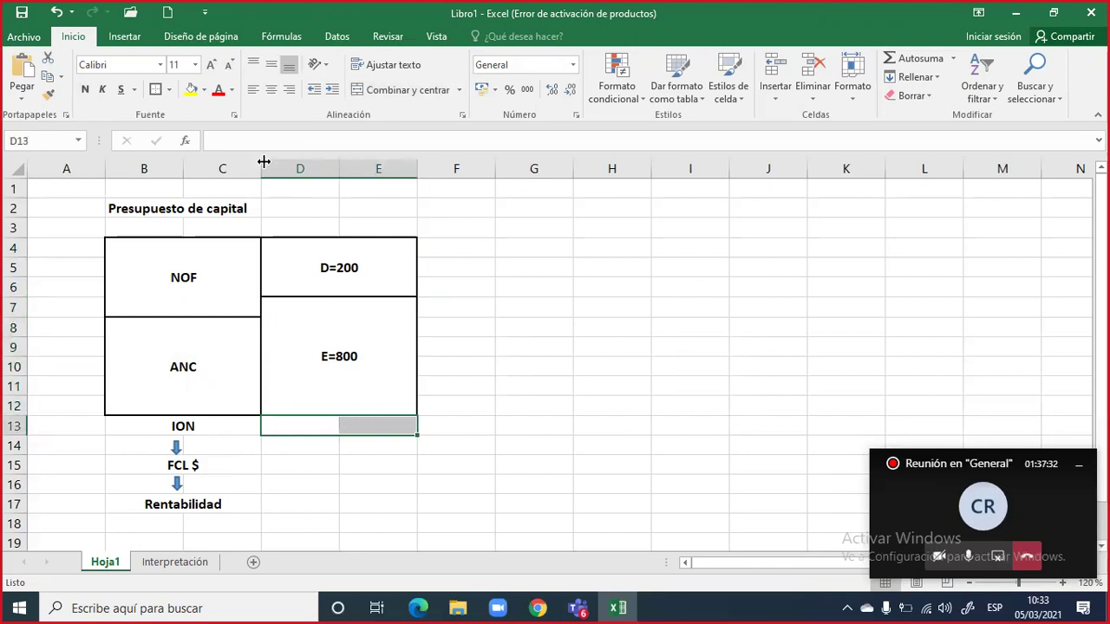
click(362, 91)
text(Fi)
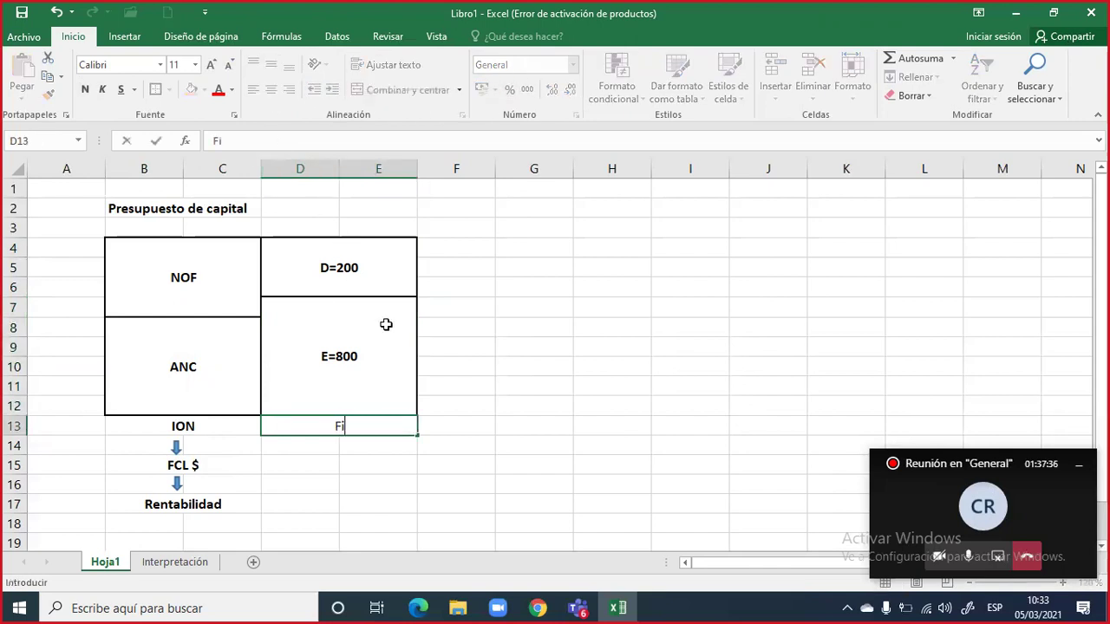
text(nanciamiento)
key(Return)
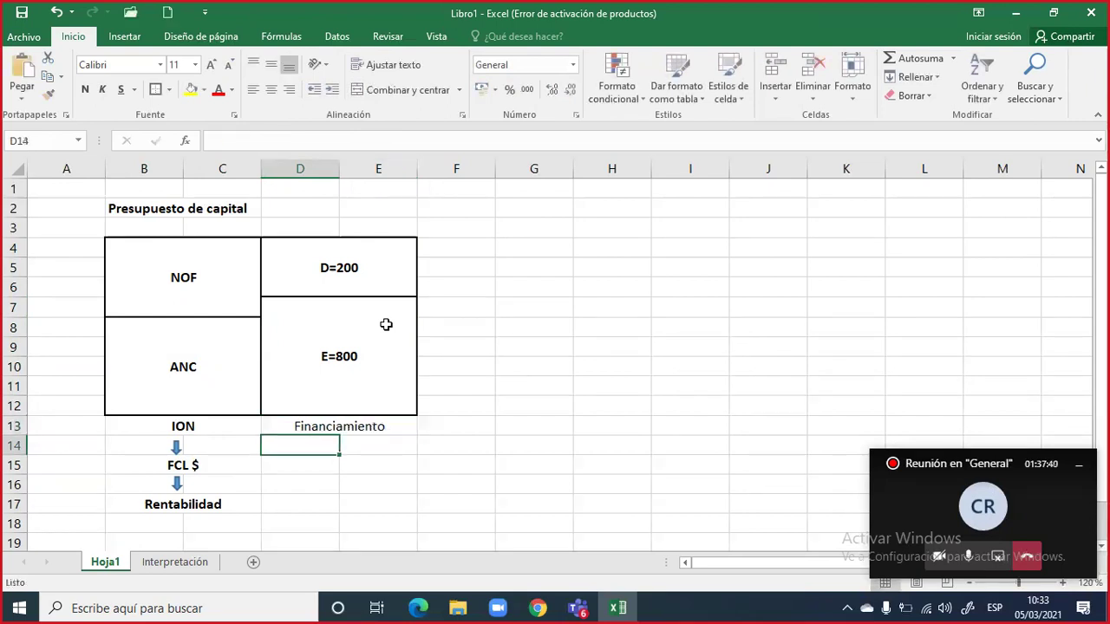
key(Up)
key(ctrl+n)
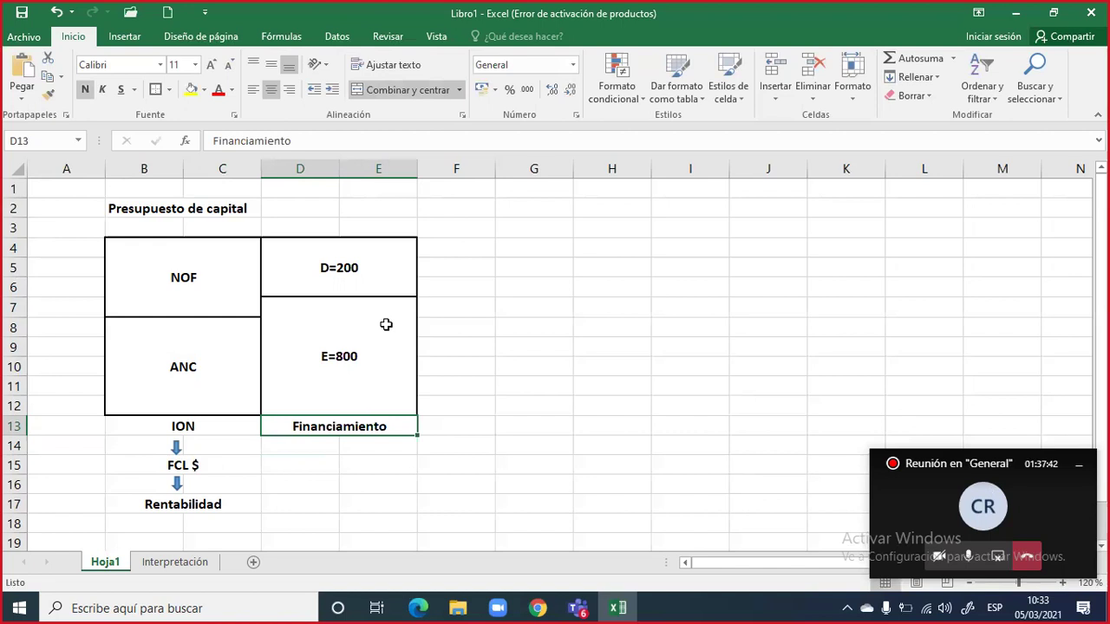
Draw a block down arrow below Financiamiento, spanning rows 14 to 16
drag(206, 276, 194, 504)
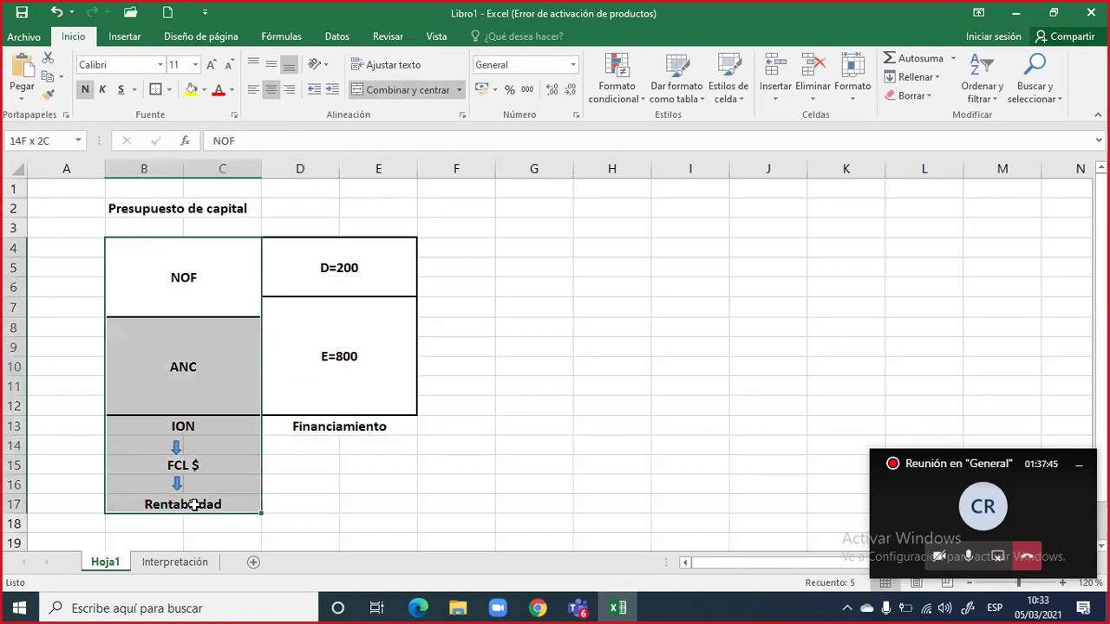
click(319, 426)
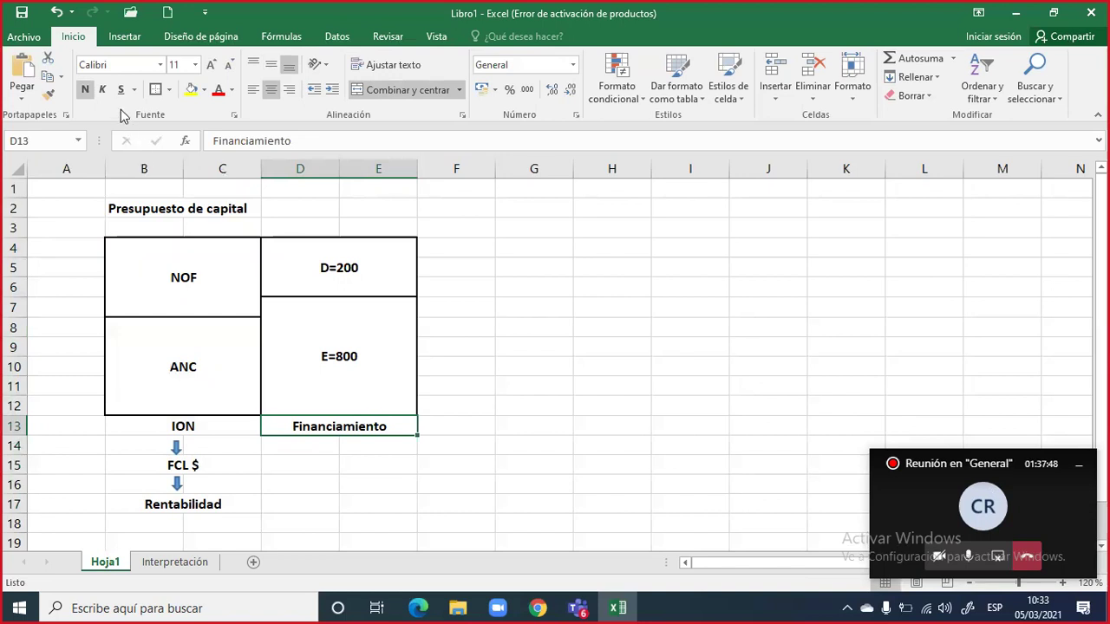
click(122, 38)
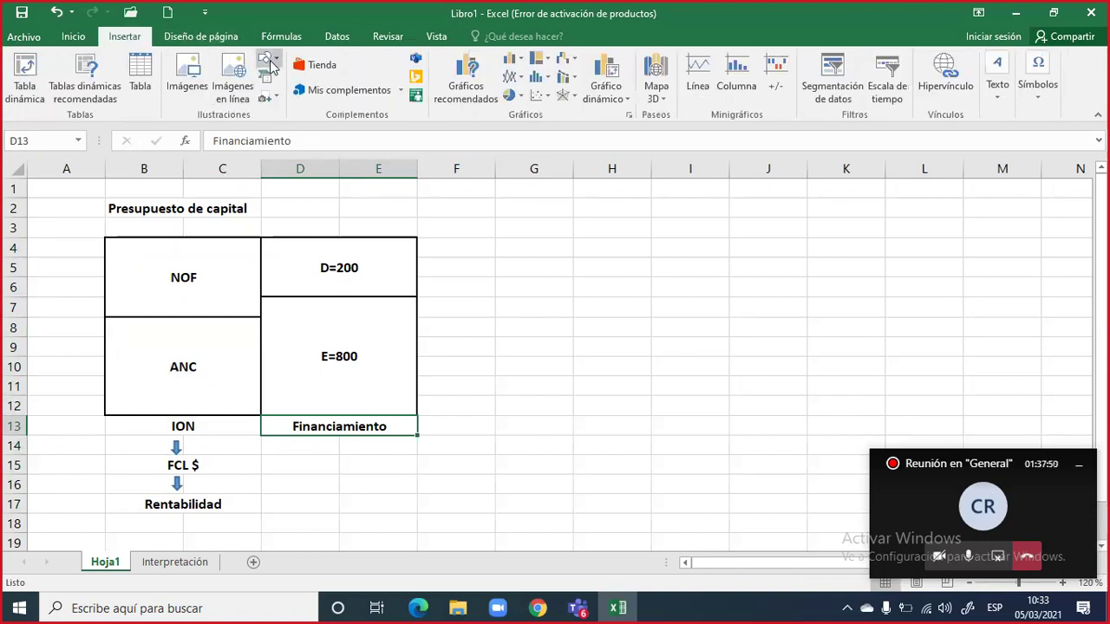
click(274, 63)
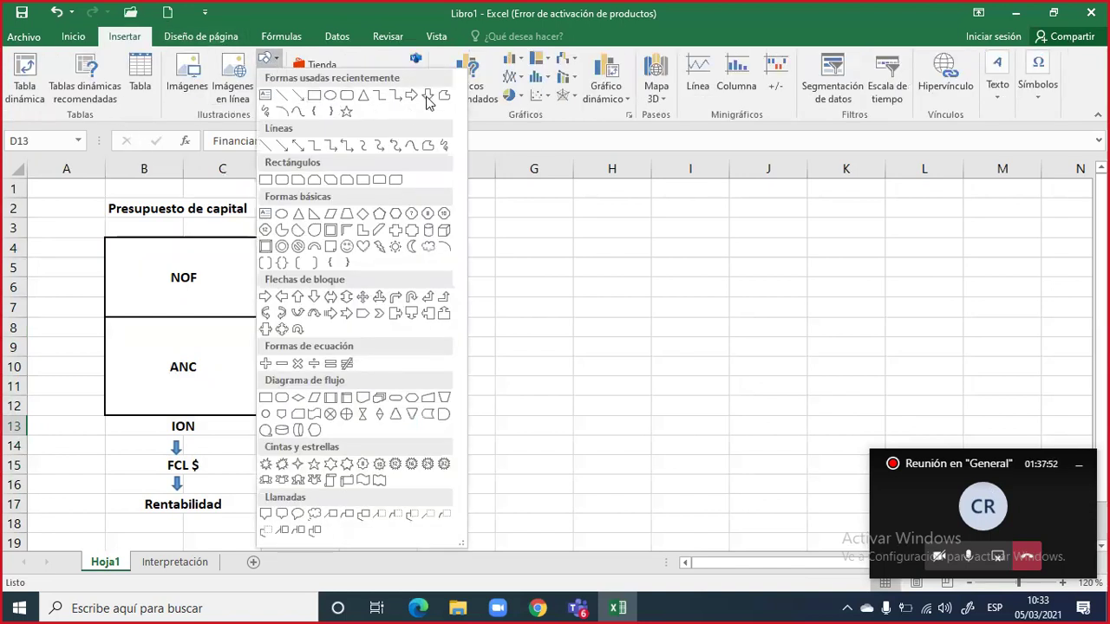
click(428, 96)
drag(326, 443, 379, 505)
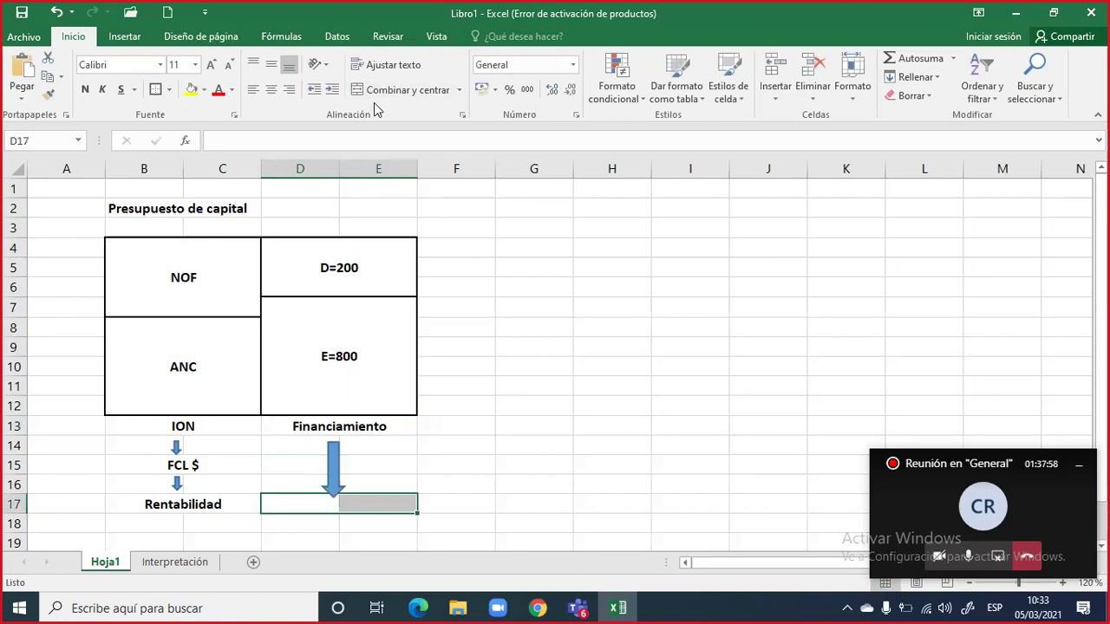
Merge and centre D17:E17 below the long arrow and enter Costo in bold
click(402, 89)
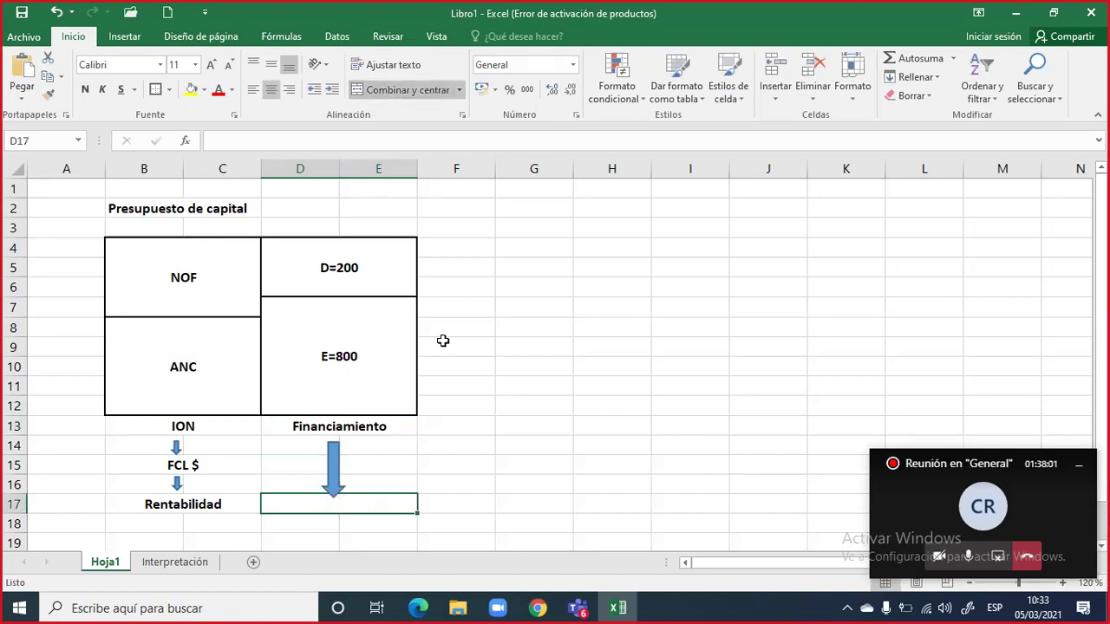
text(Costo)
key(Return)
key(Up)
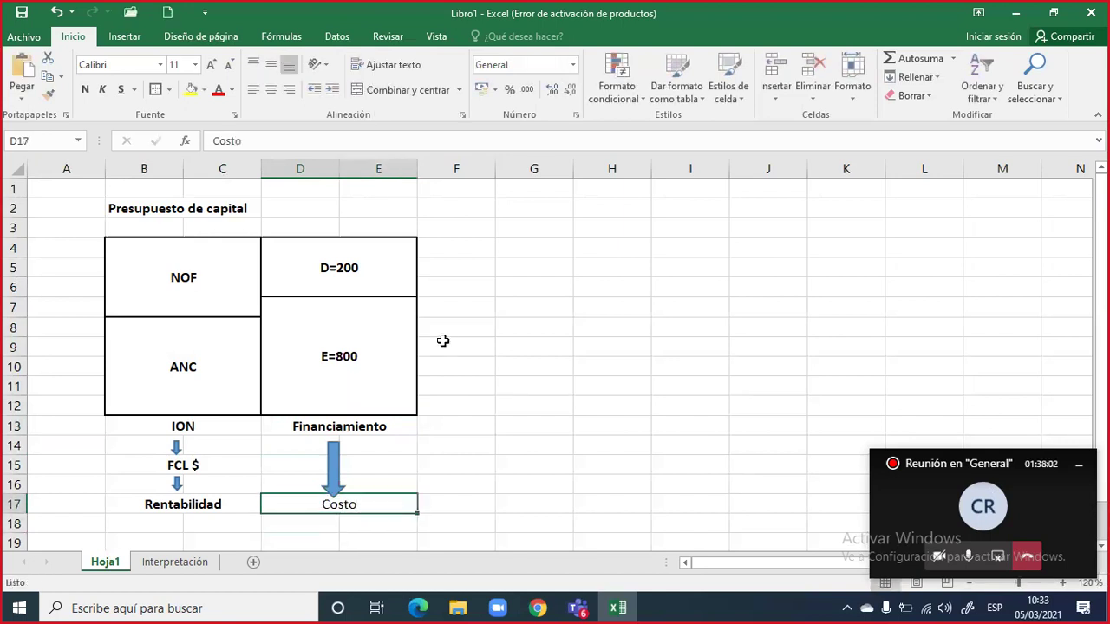
key(ctrl+n)
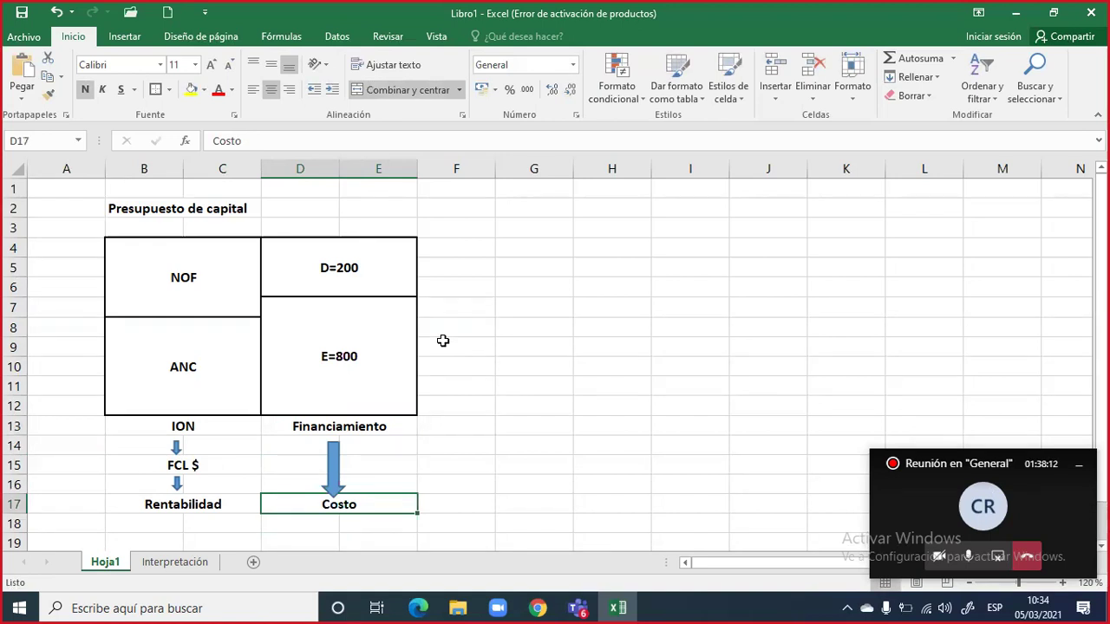
Enter the label Kd= in F5 beside the D=200 block, with 10% in G5
click(470, 270)
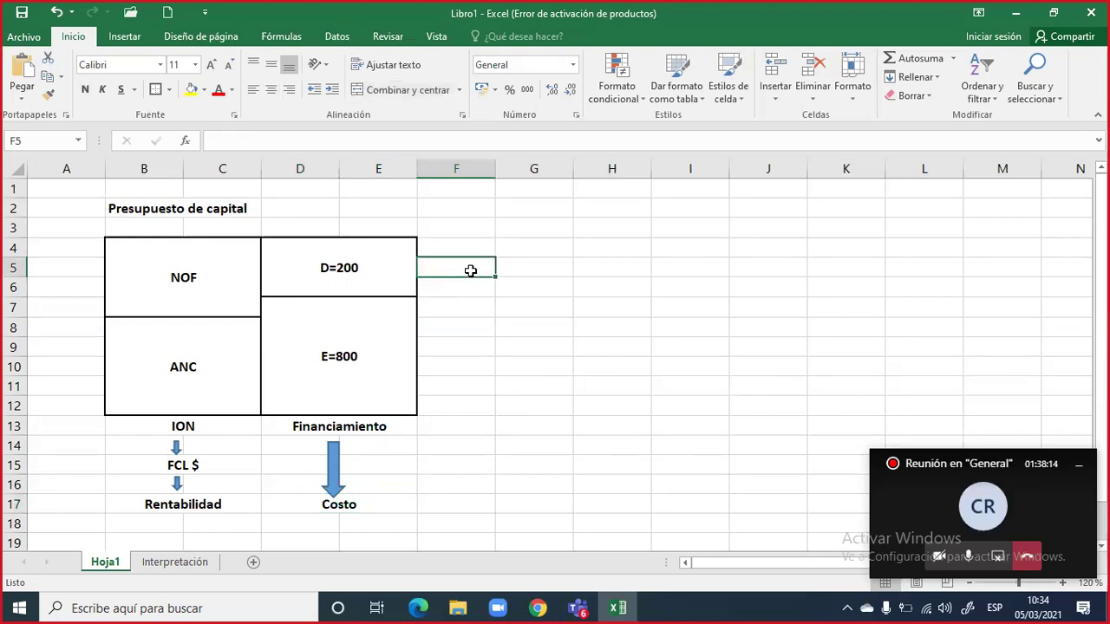
text(Kd=)
key(Tab)
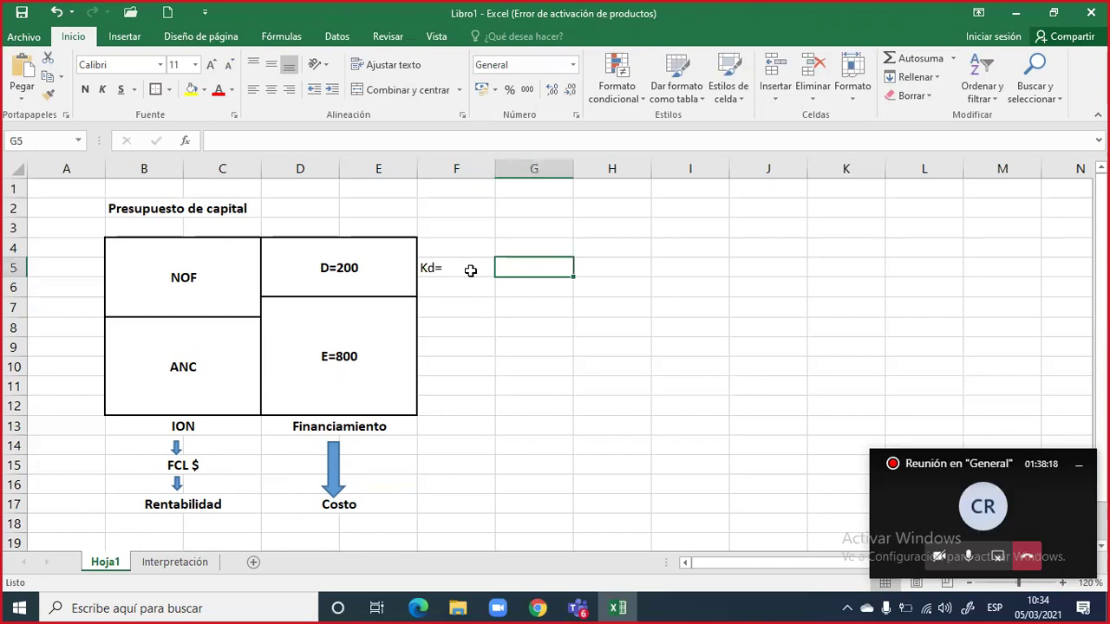
text(10%)
key(Return)
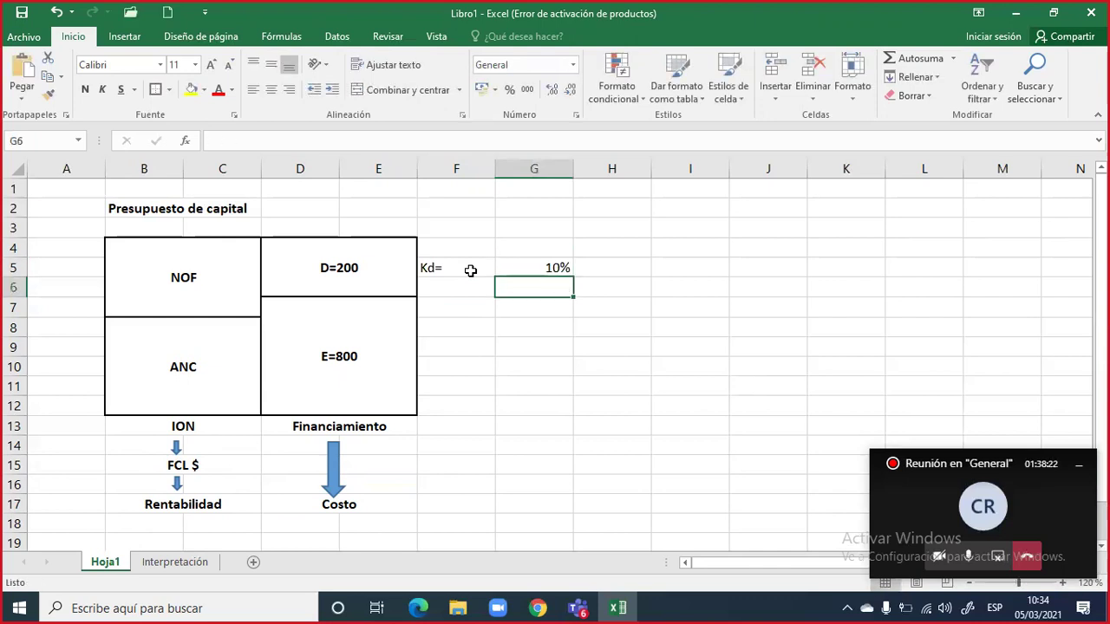
Enter the label Ke= in F9 beside the E=800 block, with 25% in G9
key(Left)
key(Down)
key(Down)
key(Down)
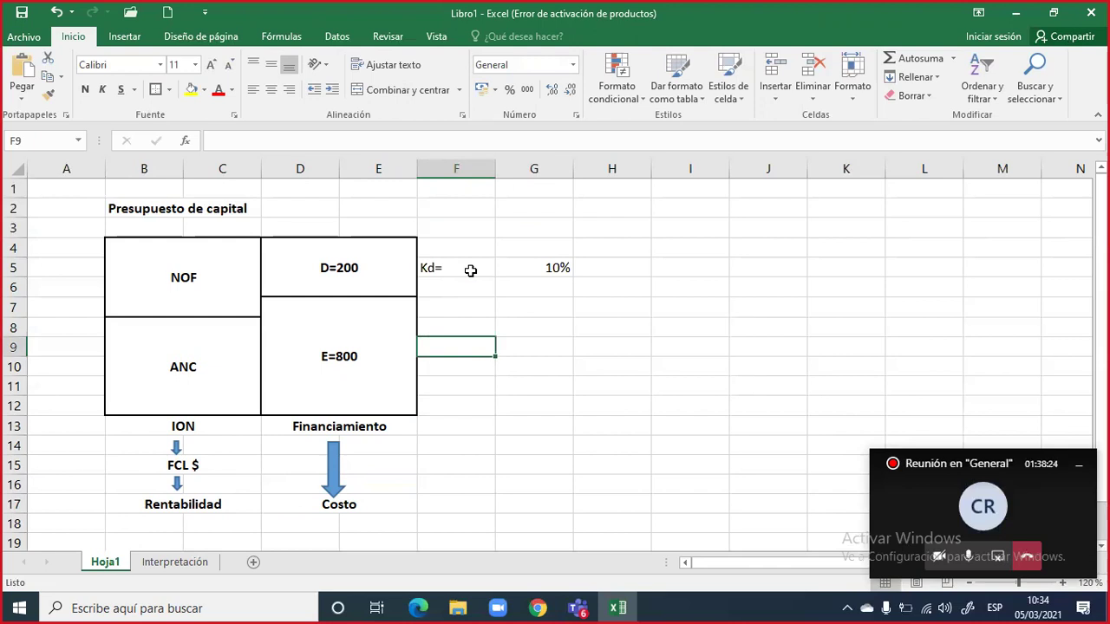
text(Ke=)
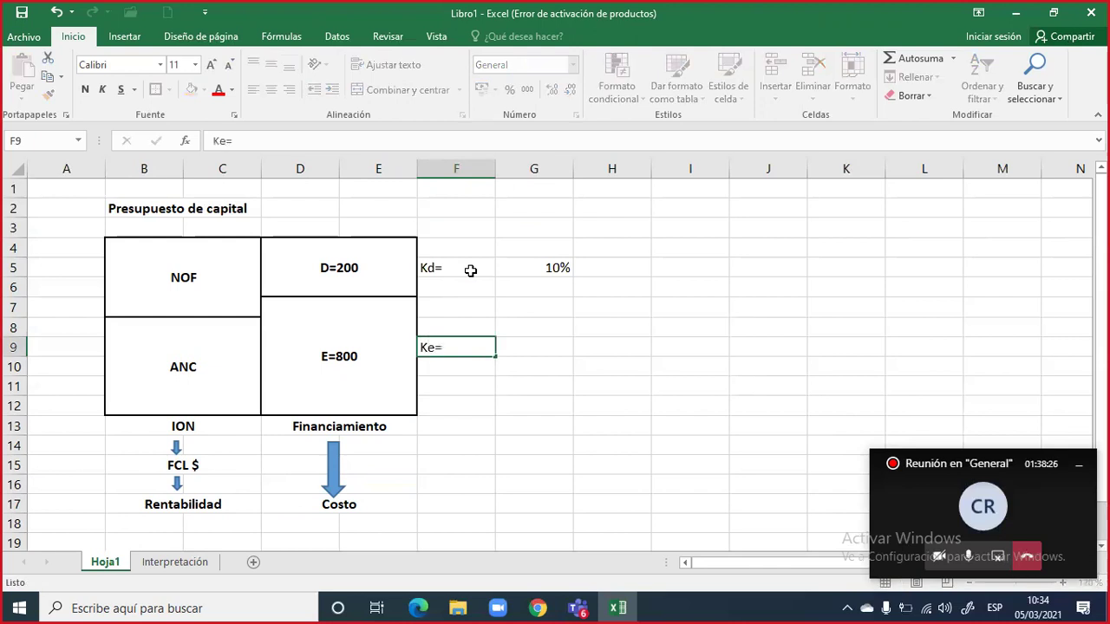
key(Return)
key(Up)
key(Right)
text(25)
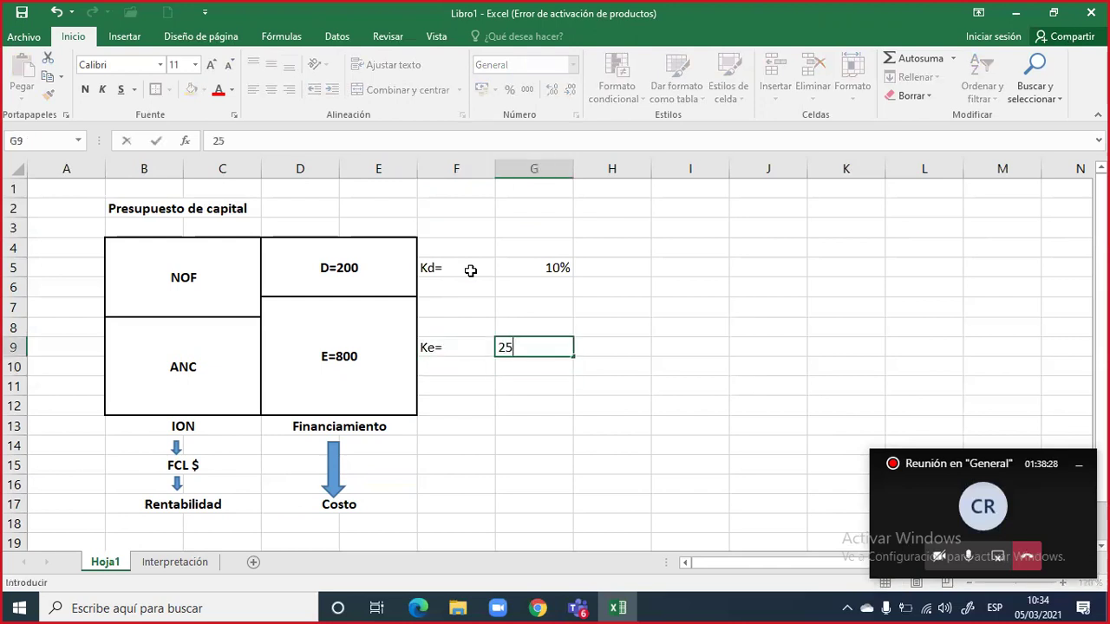
text(%)
key(Return)
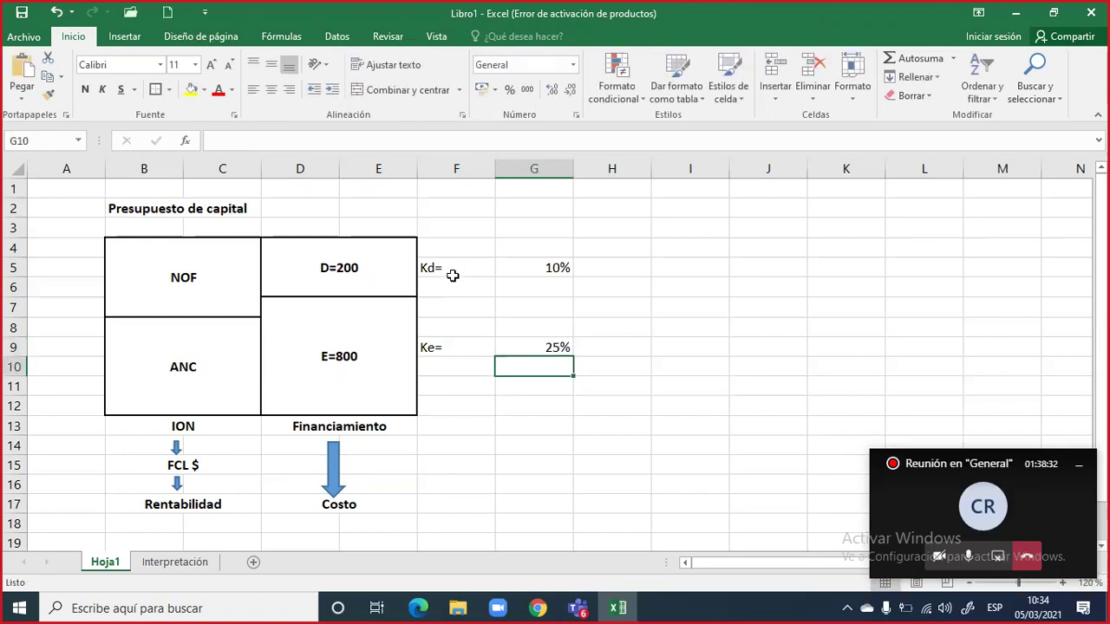
drag(459, 267, 543, 268)
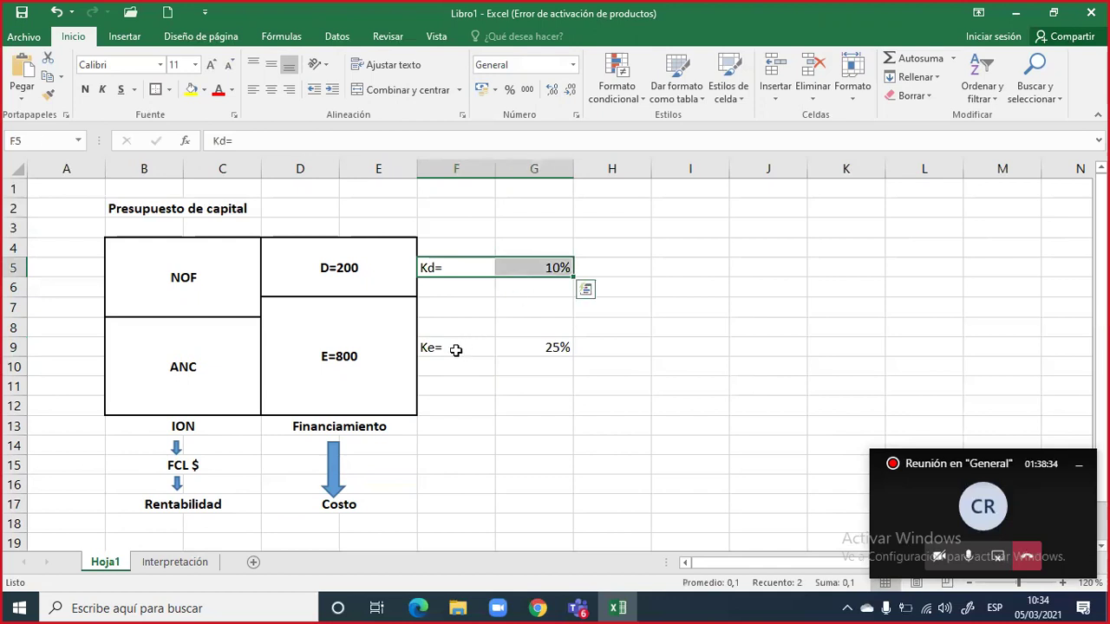
drag(491, 347, 529, 346)
drag(436, 265, 520, 267)
drag(432, 349, 557, 348)
drag(438, 269, 556, 268)
drag(441, 347, 547, 349)
click(526, 407)
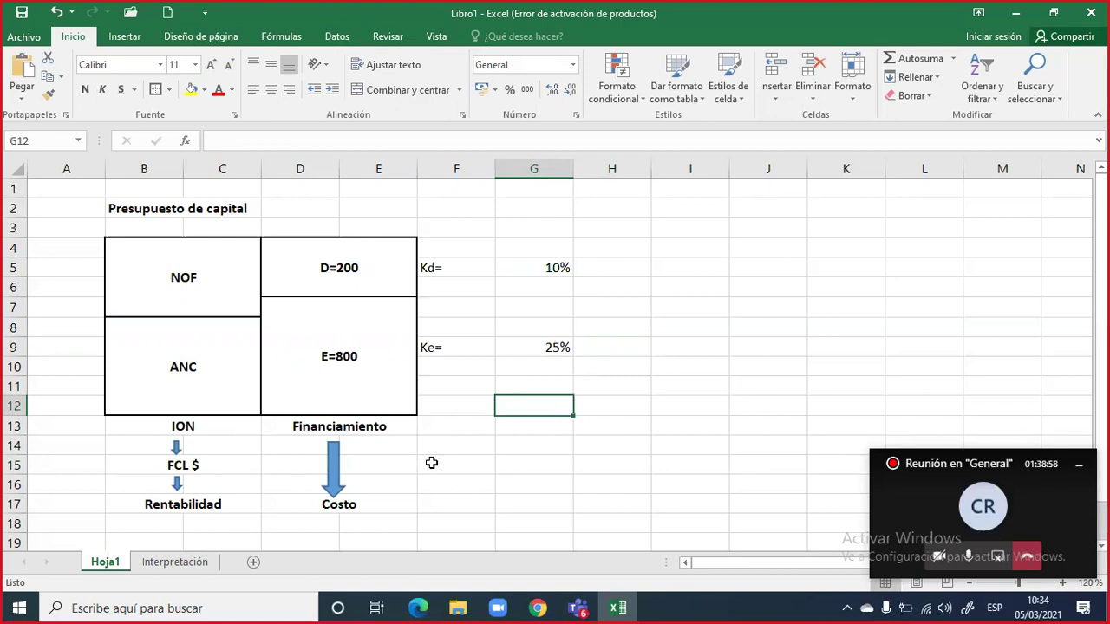
click(511, 265)
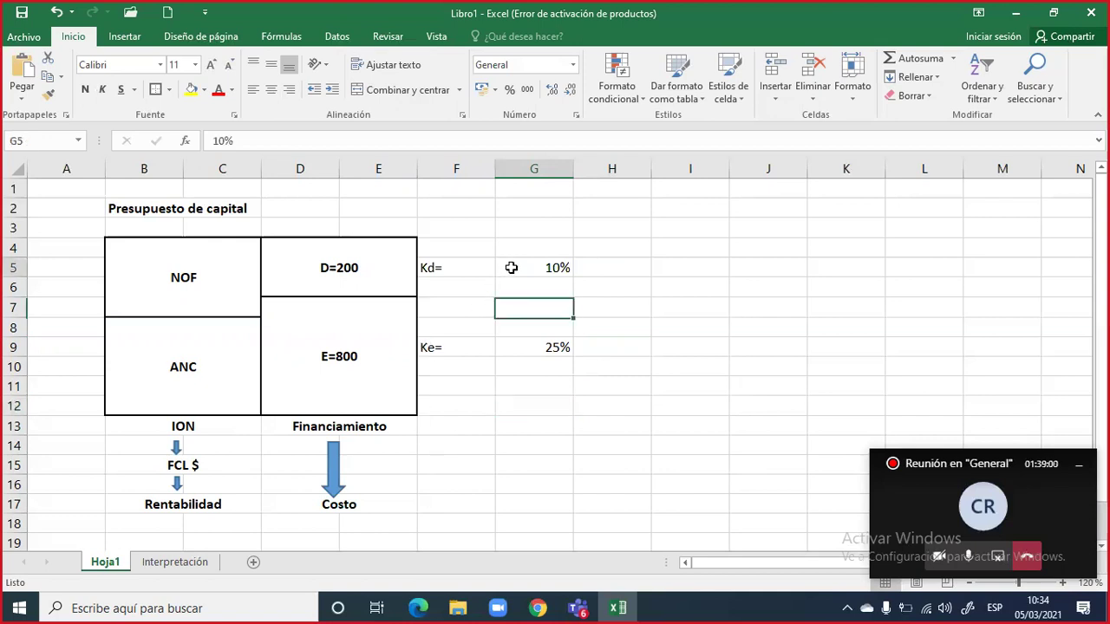
click(523, 348)
click(538, 266)
click(538, 359)
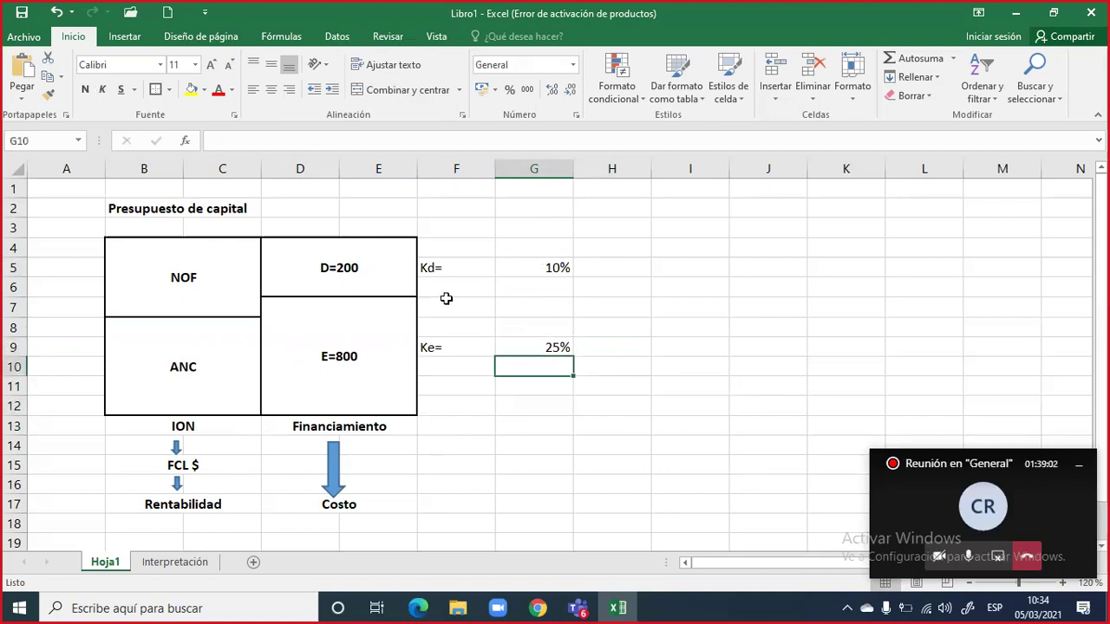
Review the Kd and Ke rates against the D and E financing blocks and the Costo label
click(430, 269)
drag(531, 268, 537, 269)
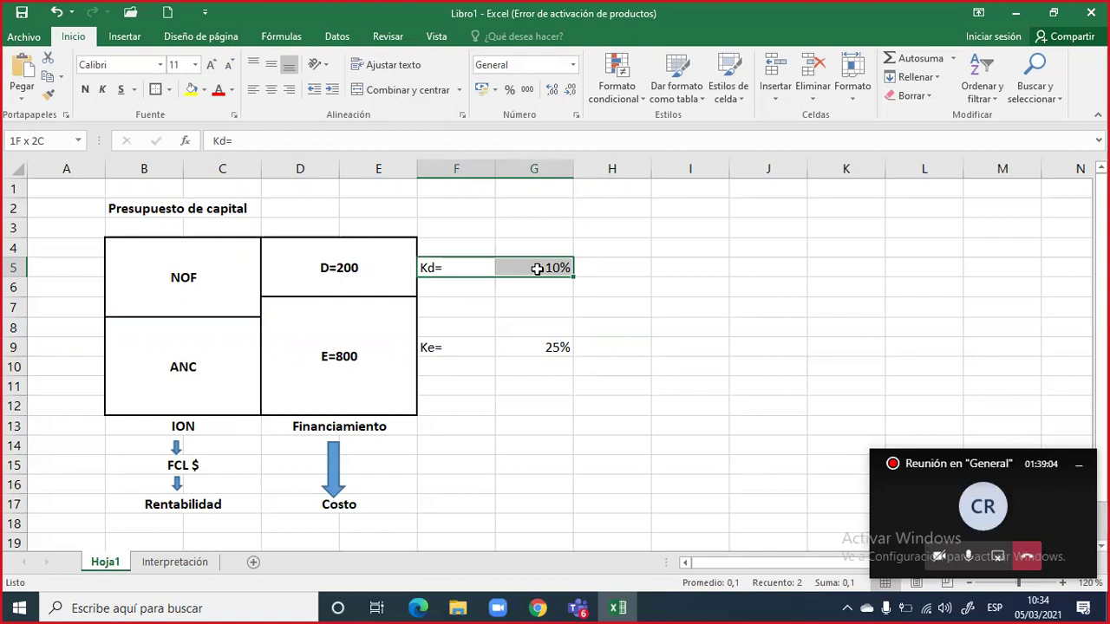
drag(431, 348, 543, 343)
click(543, 343)
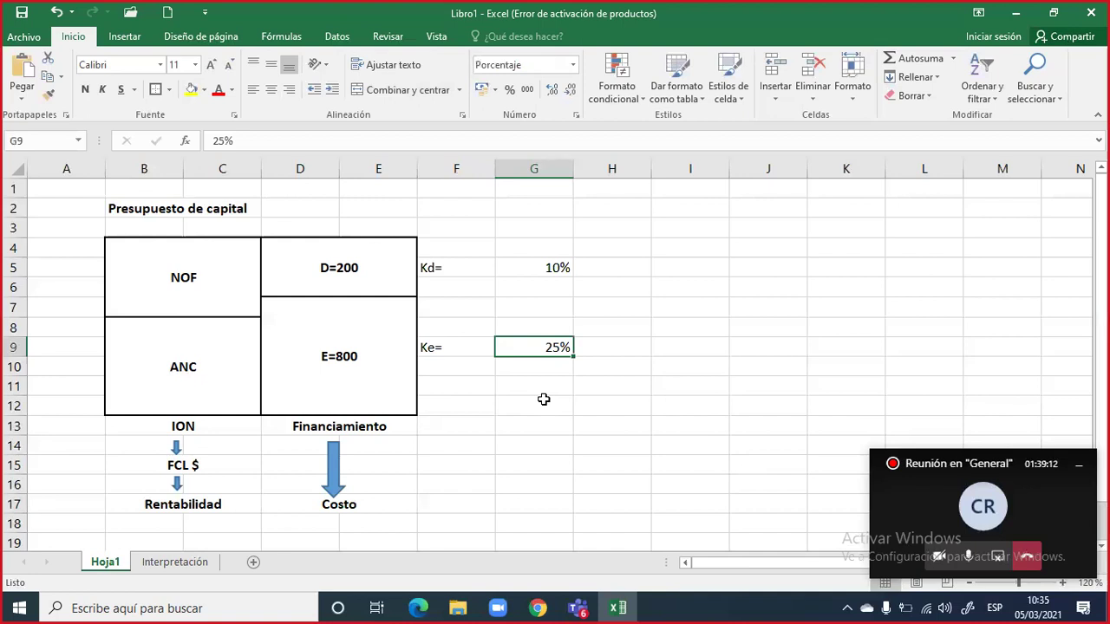
click(358, 364)
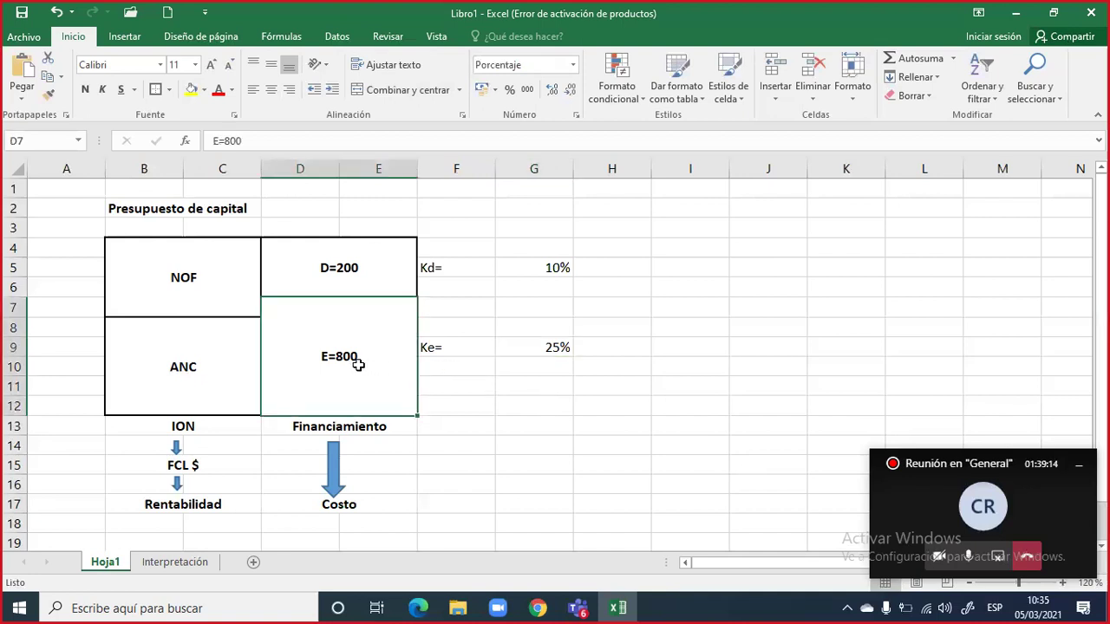
drag(444, 347, 515, 347)
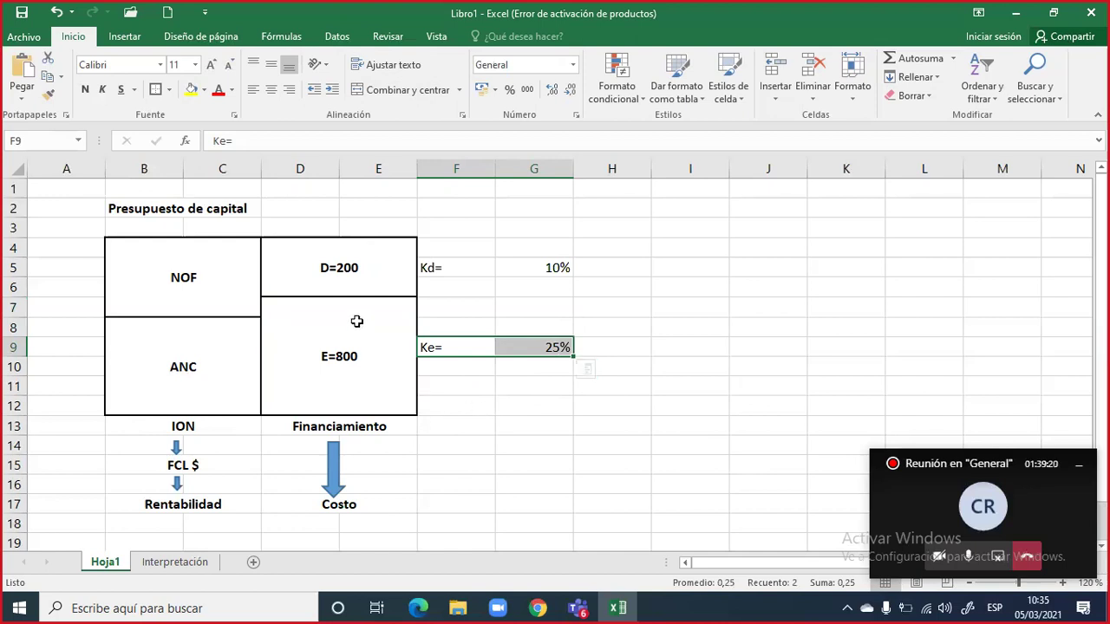
drag(360, 254, 367, 490)
click(468, 438)
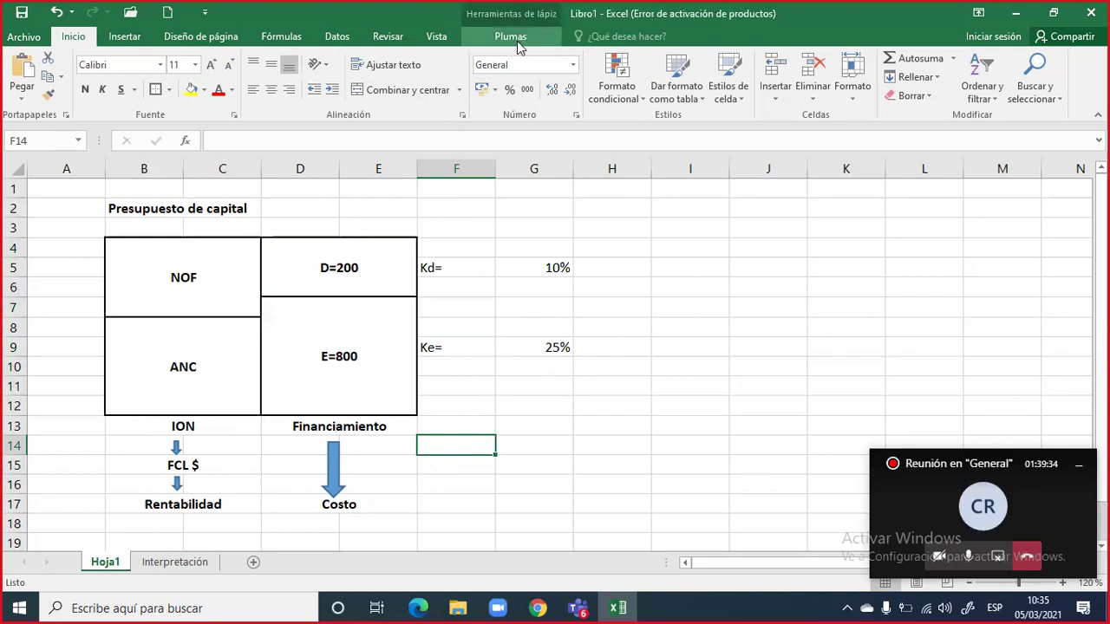
Handwrite the simple average x̄ = (0,10 + 0,25) / 2 = in black ink across columns I to L, beside the rates
click(517, 41)
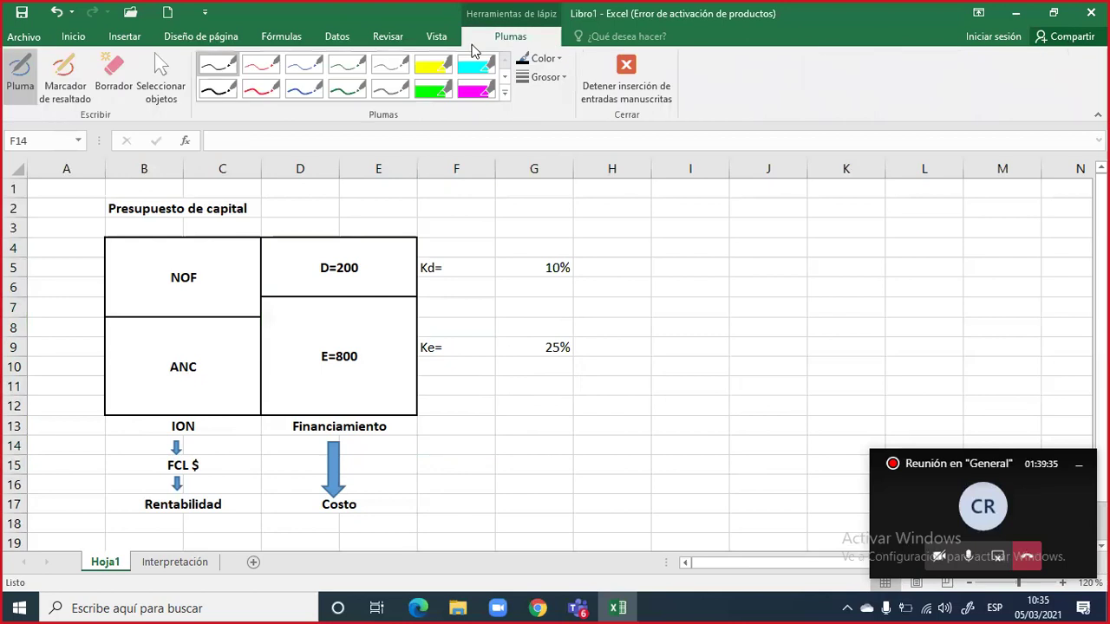
click(218, 74)
mouse_move(656, 293)
mouse_down()
mouse_move(680, 281)
mouse_move(675, 272)
mouse_move(693, 289)
mouse_up()
mouse_move(673, 296)
mouse_down()
mouse_move(720, 271)
mouse_move(732, 296)
mouse_up()
drag(744, 279, 741, 294)
mouse_move(764, 276)
mouse_down()
mouse_move(758, 291)
mouse_move(797, 294)
mouse_up()
drag(786, 285, 830, 289)
drag(840, 288, 860, 295)
mouse_move(884, 276)
mouse_down()
mouse_move(874, 293)
mouse_move(711, 297)
mouse_up()
drag(779, 302, 800, 320)
drag(886, 293, 903, 299)
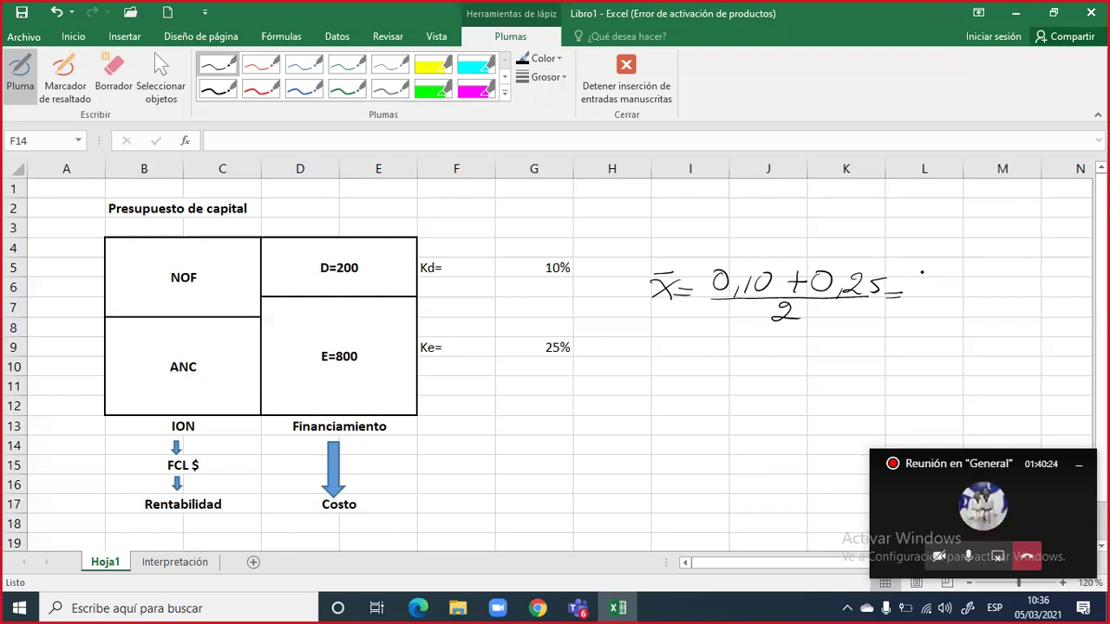
Handwrite the result 17,5 % after the equals sign and stop inking
mouse_move(918, 277)
mouse_down()
mouse_move(915, 299)
mouse_move(941, 304)
mouse_up()
drag(959, 279, 958, 295)
mouse_move(1016, 276)
mouse_down()
mouse_move(990, 294)
mouse_move(996, 274)
mouse_move(1011, 293)
mouse_up()
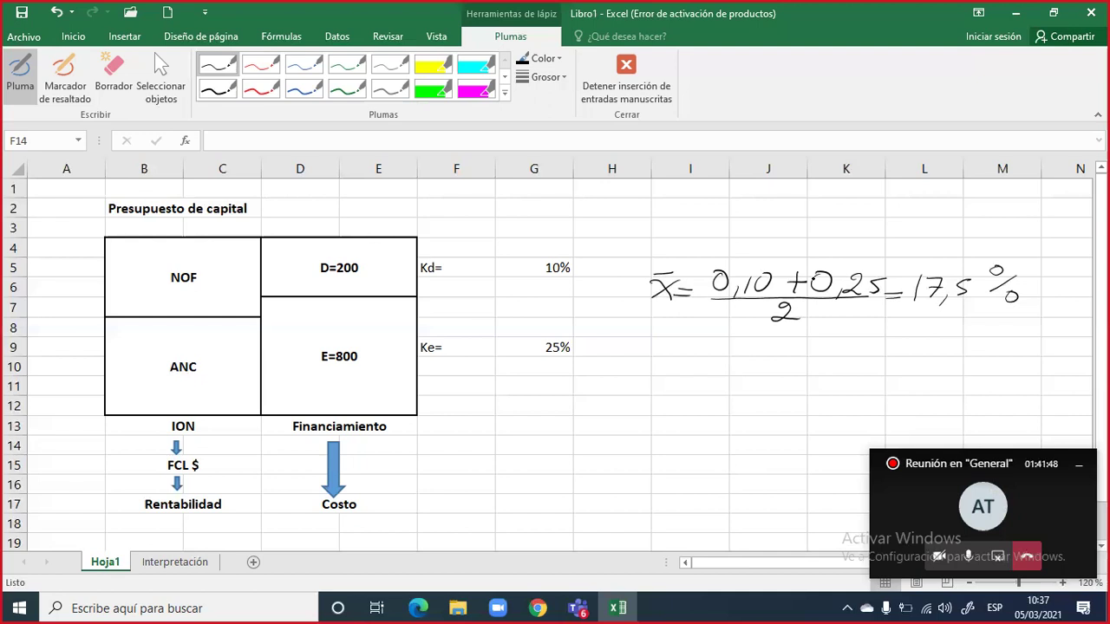
key(Escape)
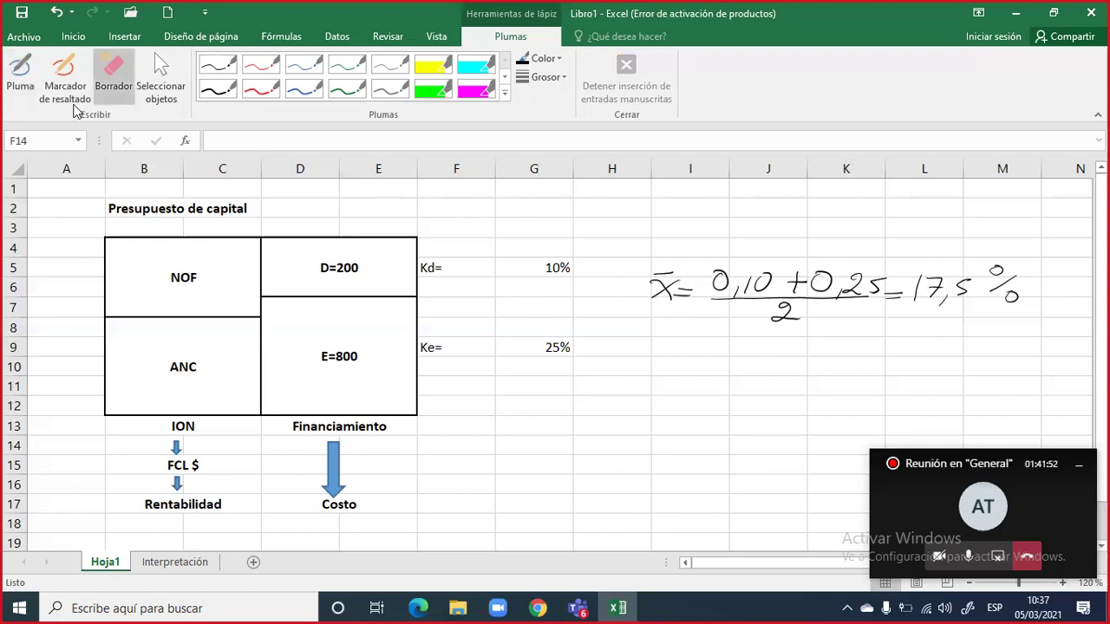
click(80, 39)
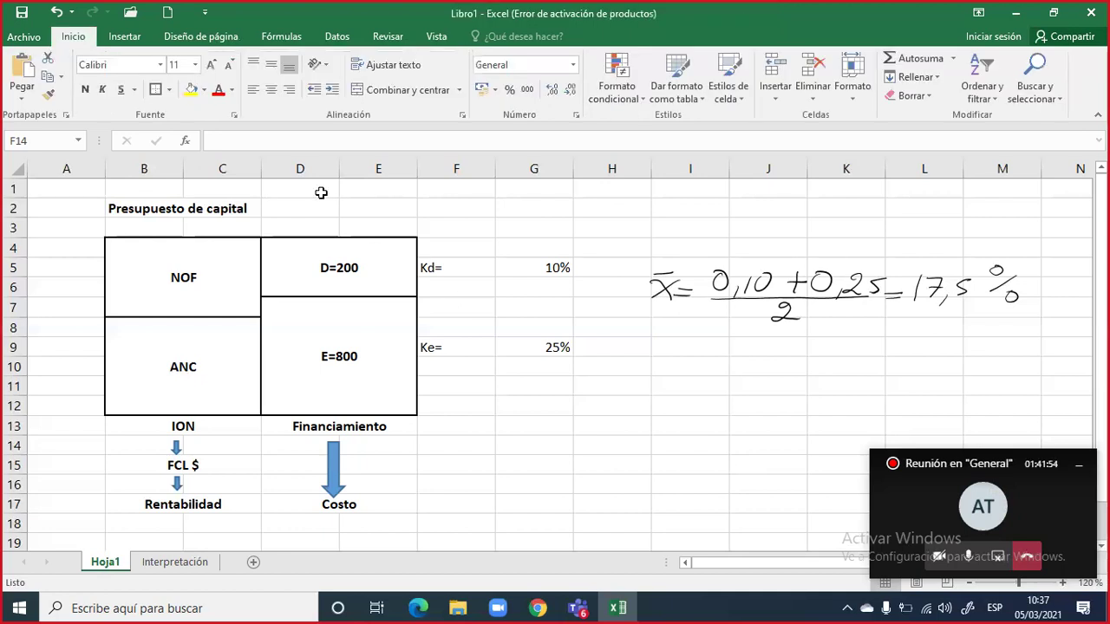
Compare the D=200 and E=800 financing amounts with their Kd and Ke rates
click(553, 408)
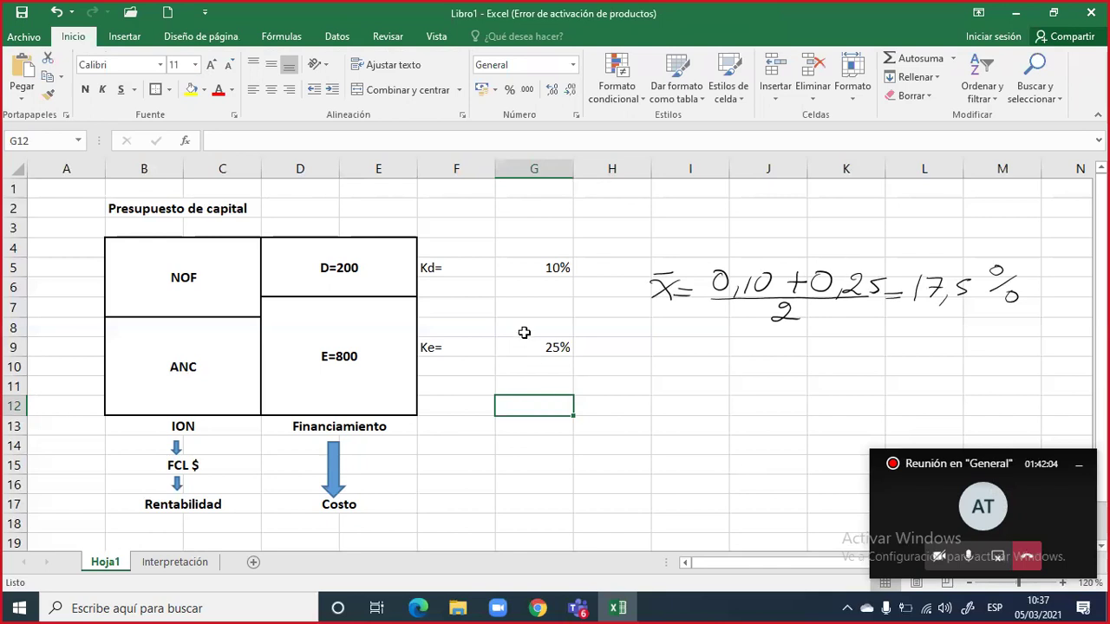
click(364, 277)
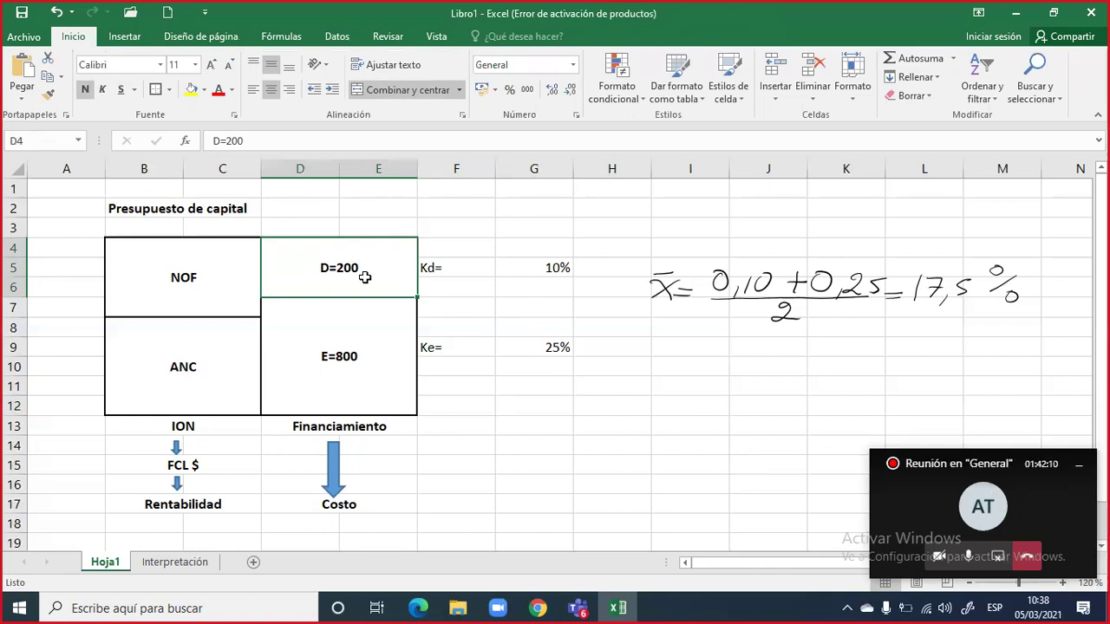
click(366, 345)
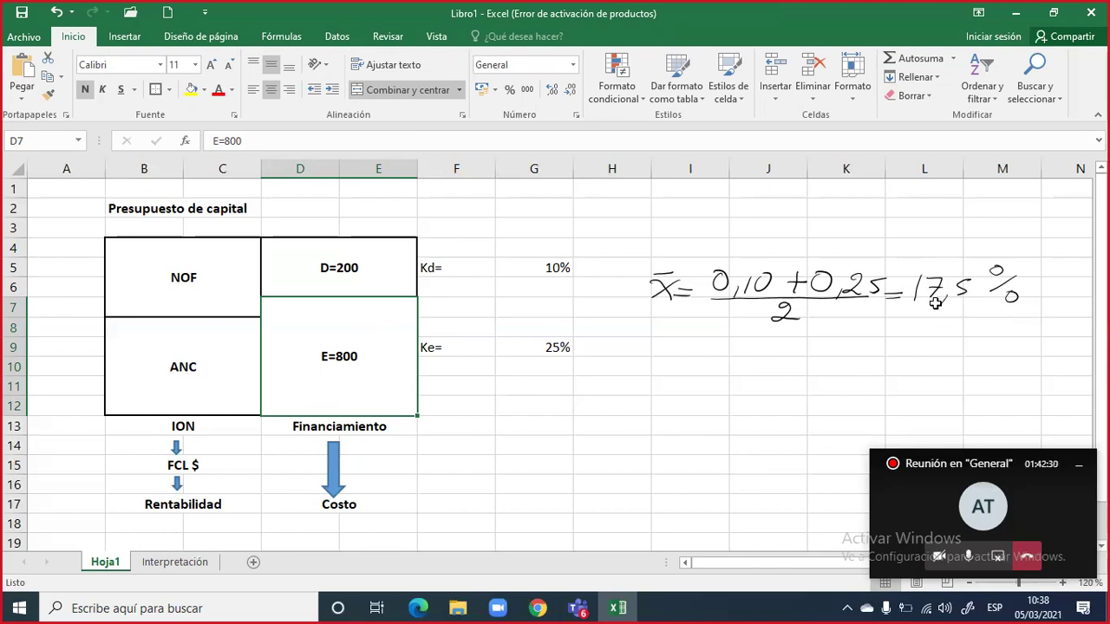
click(355, 284)
click(355, 350)
click(359, 285)
click(356, 340)
click(356, 284)
click(359, 342)
click(364, 267)
click(364, 334)
drag(367, 268, 386, 333)
drag(470, 276, 522, 267)
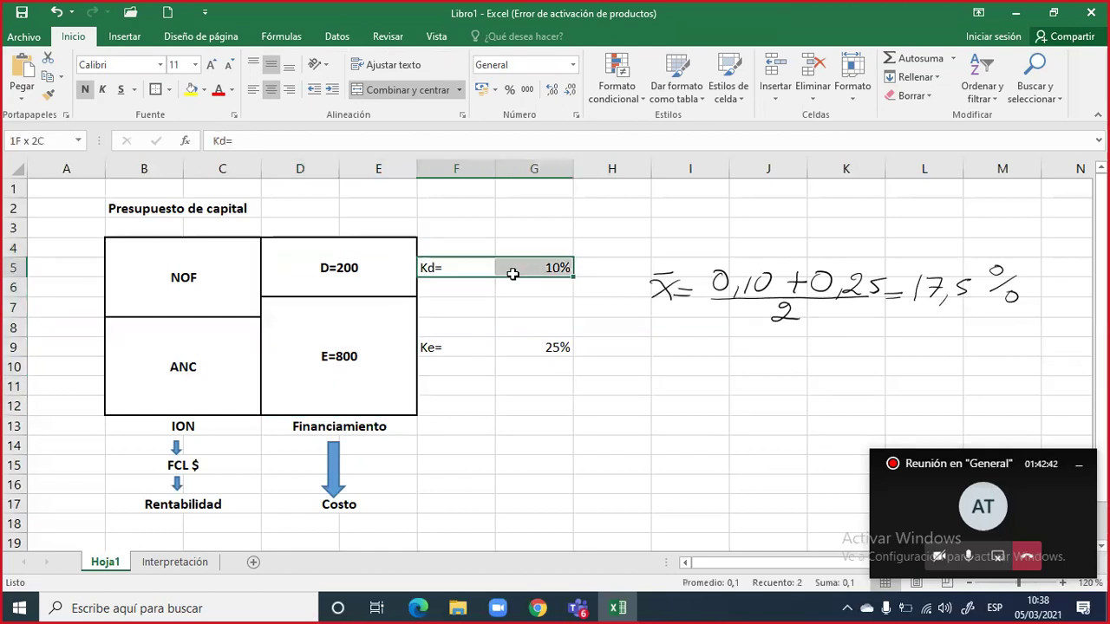
drag(444, 346, 524, 345)
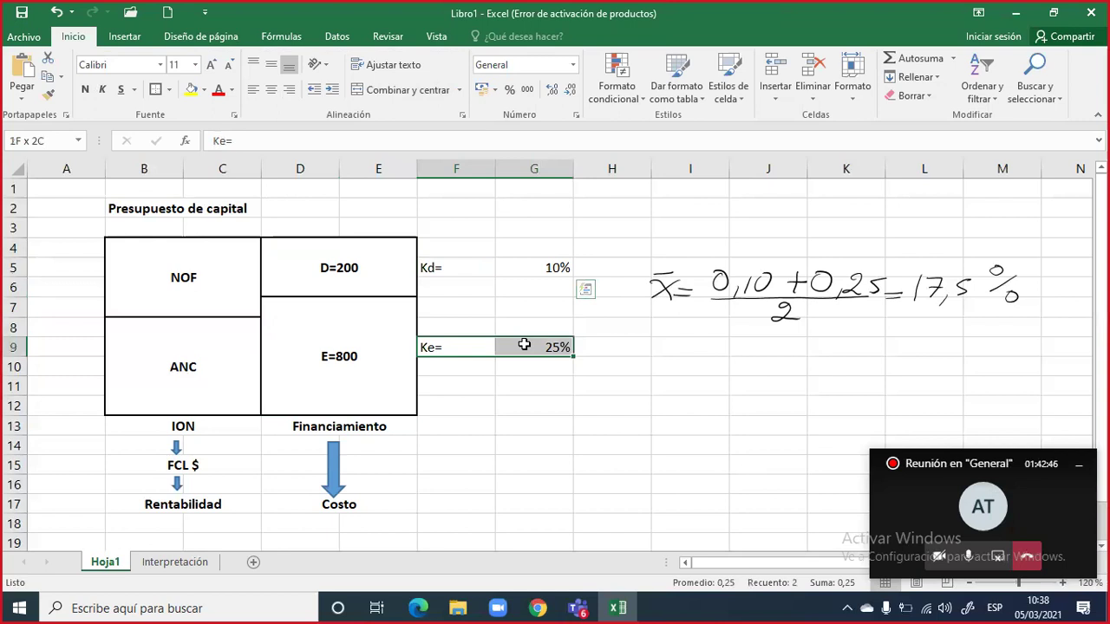
drag(524, 344, 524, 344)
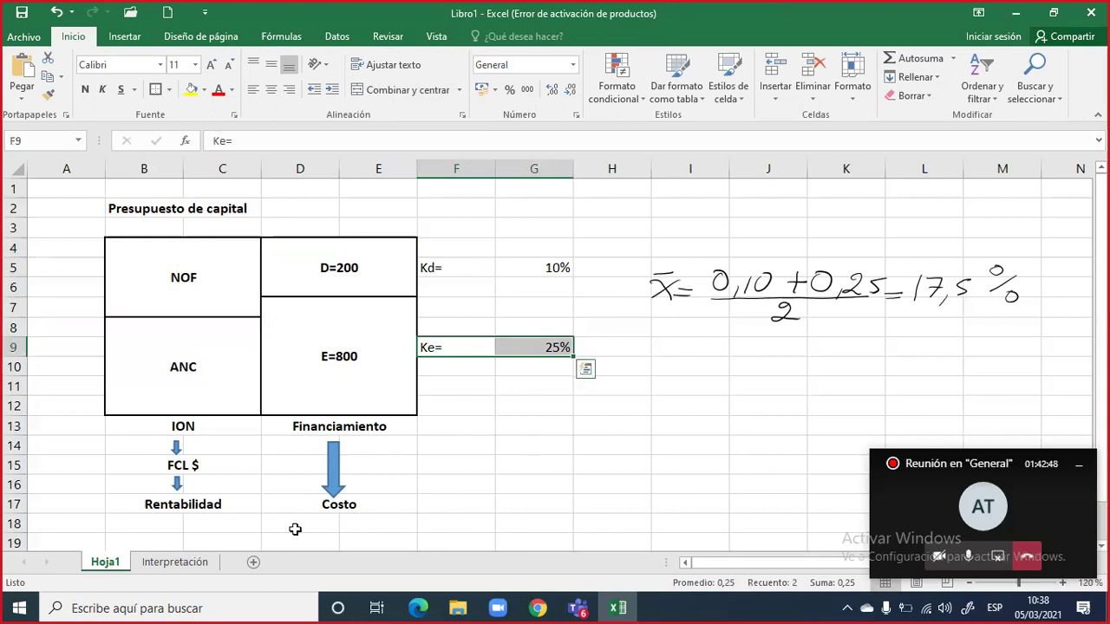
Check the weighted average section on the Interpretación sheet and return to Hoja1
click(209, 566)
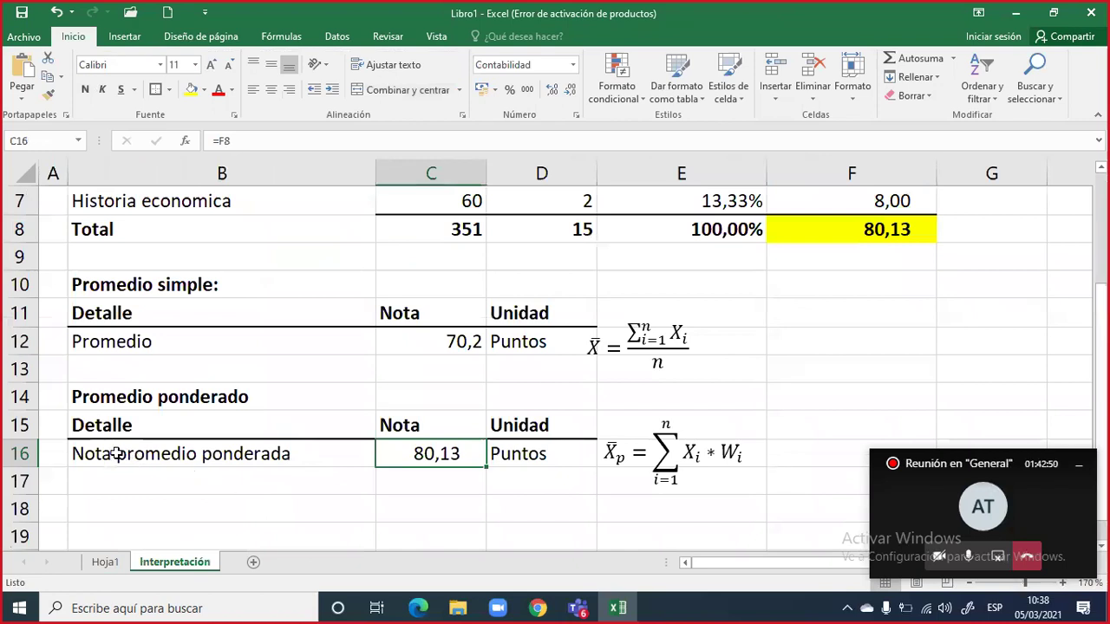
click(289, 453)
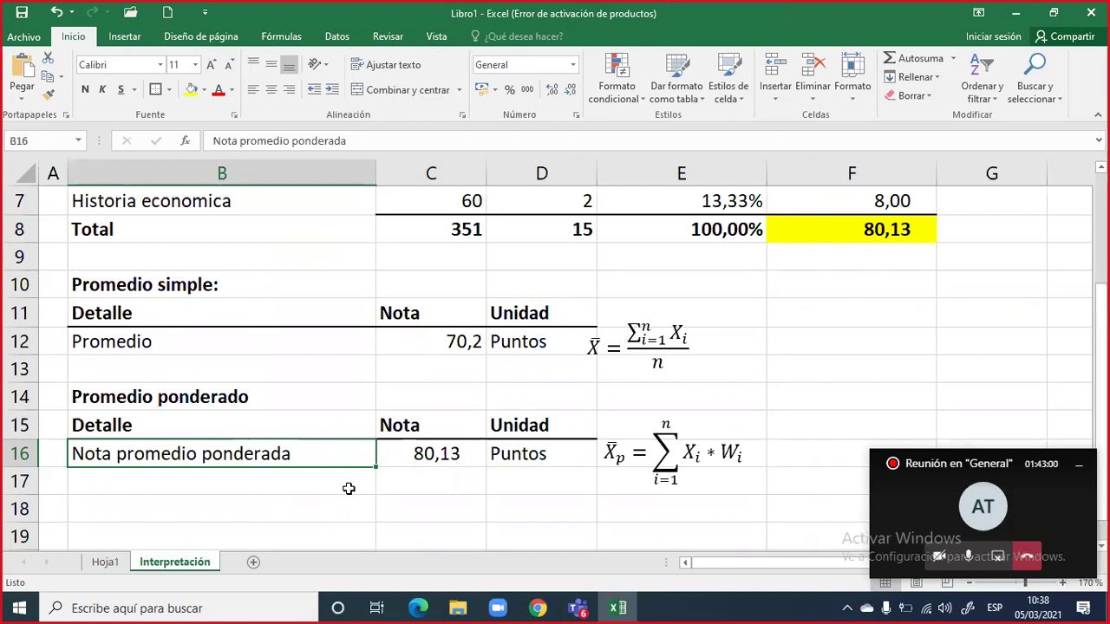
click(105, 563)
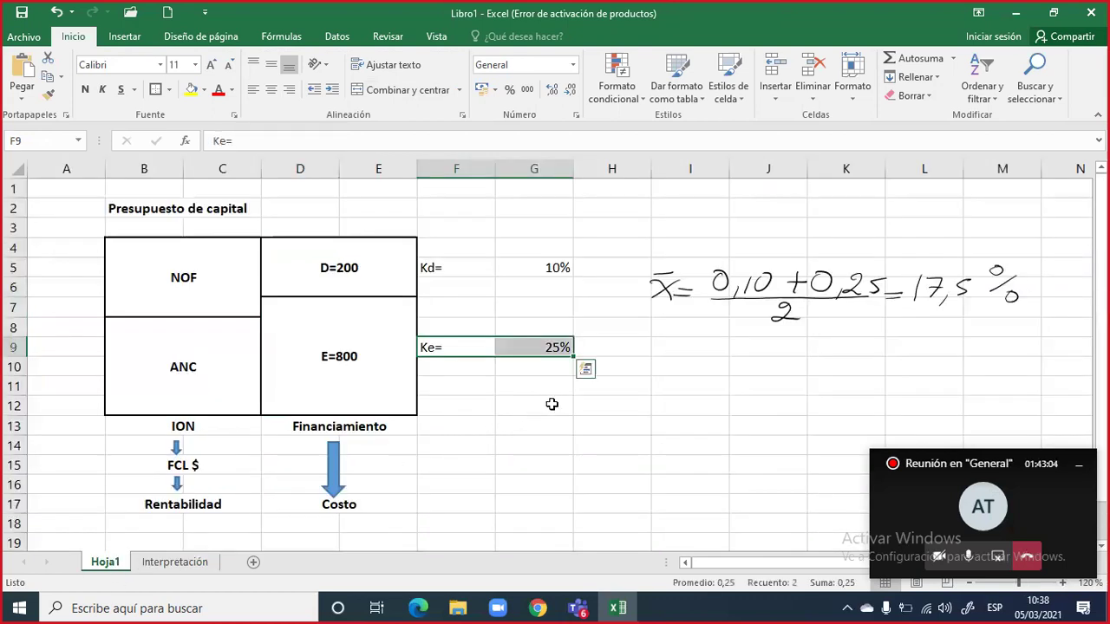
click(600, 404)
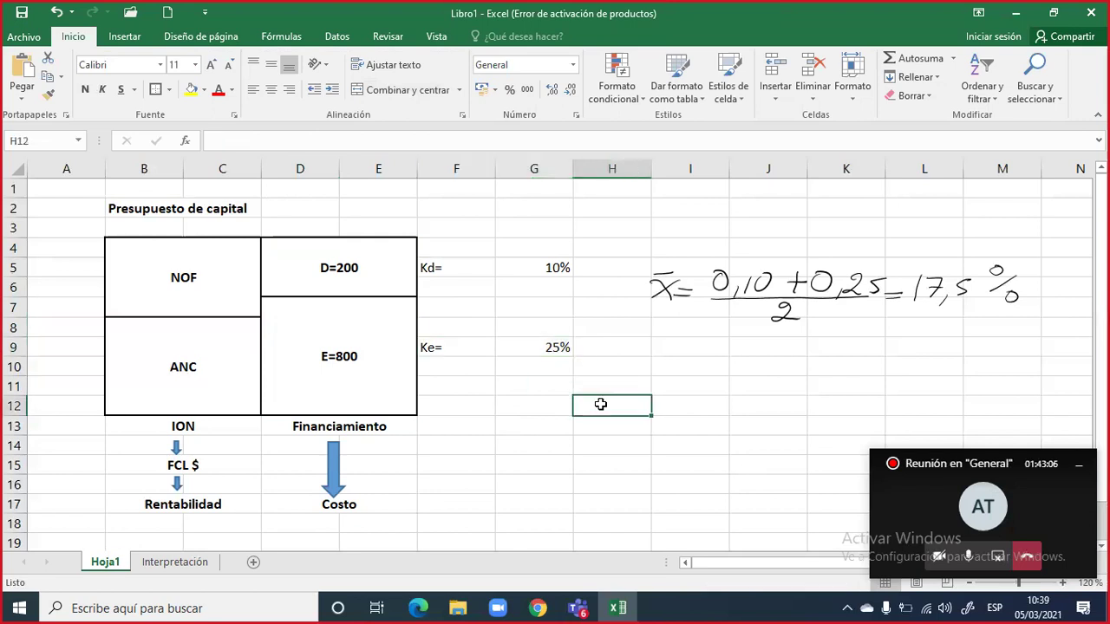
click(170, 563)
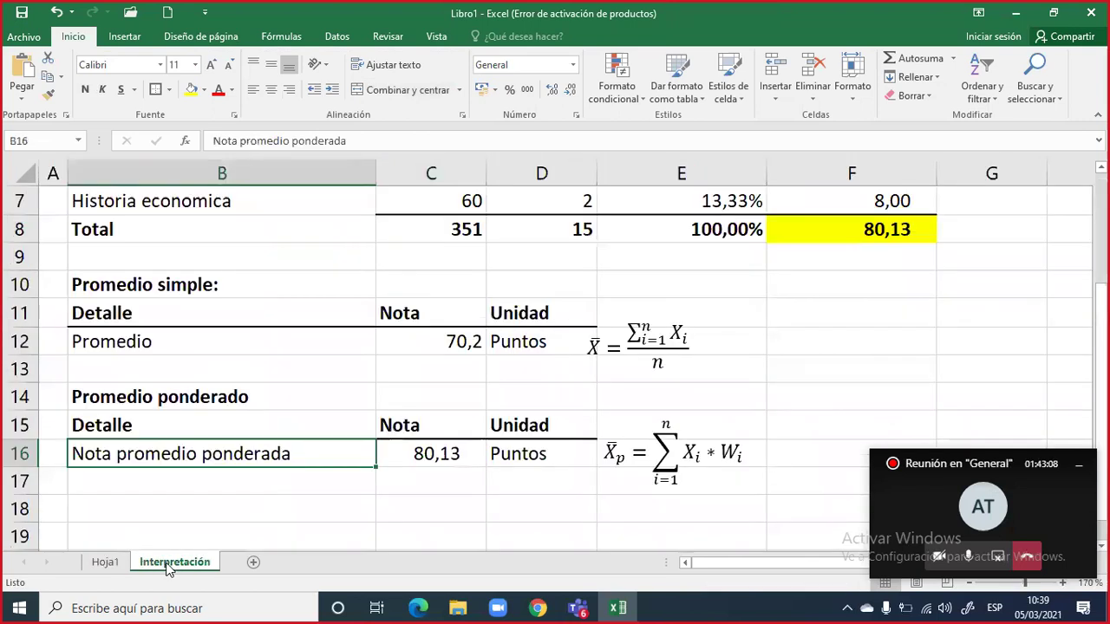
click(105, 563)
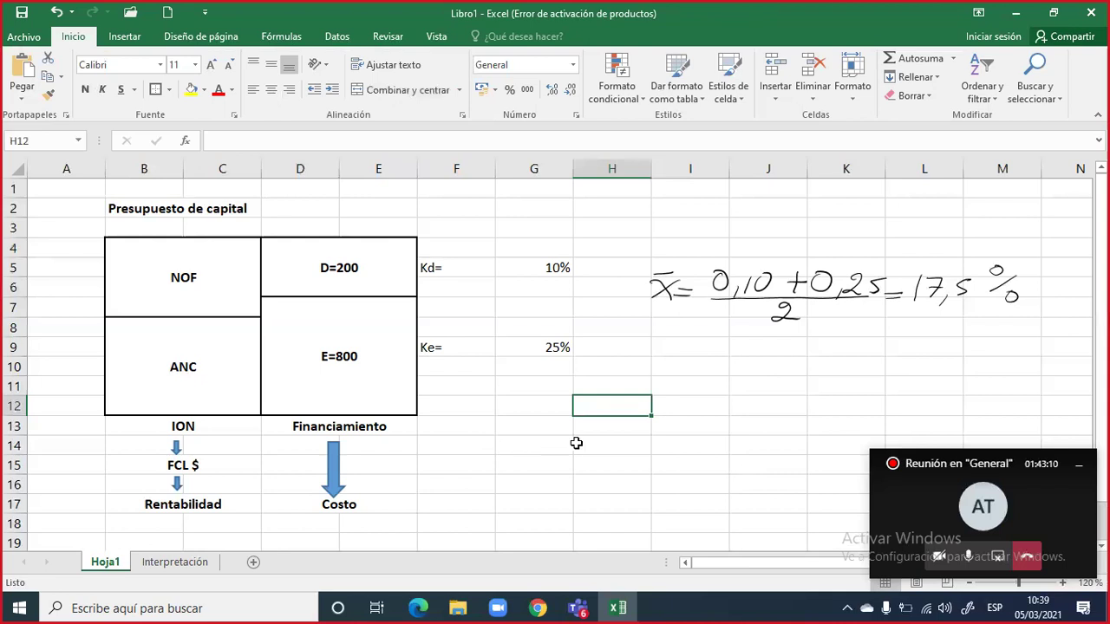
Enter the column header Detalle in H13 to begin a financing table below the handwritten average
click(599, 428)
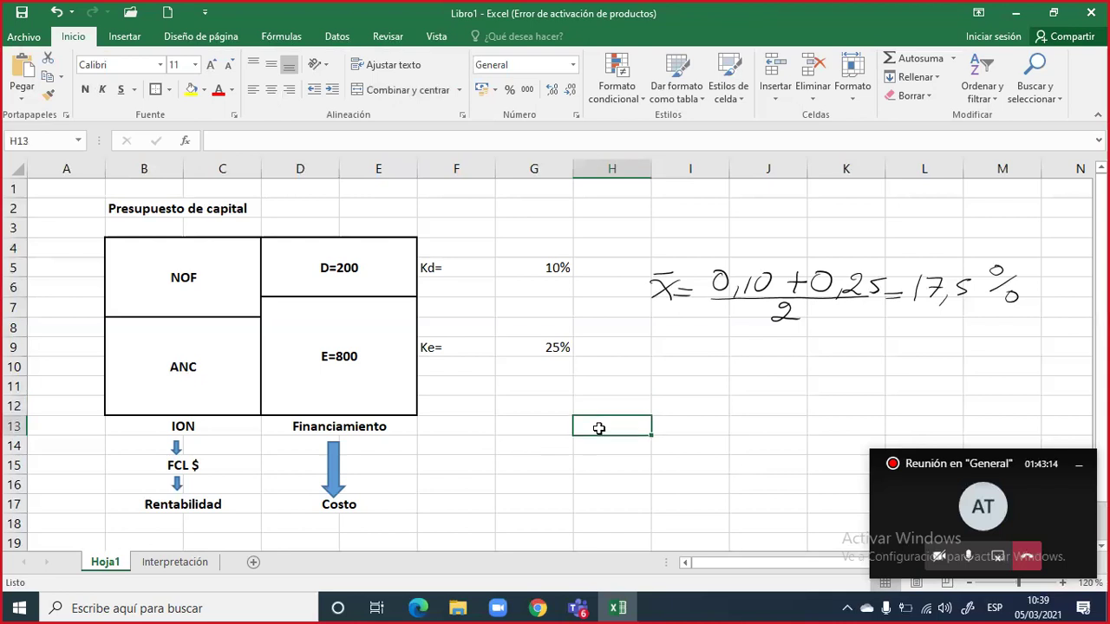
text(Detgal)
key(BackSpace)
key(BackSpace)
key(BackSpace)
text(etall)
key(BackSpace)
key(BackSpace)
key(BackSpace)
key(BackSpace)
key(BackSpace)
text(alle)
key(Return)
key(Up)
key(Tab)
key(Return)
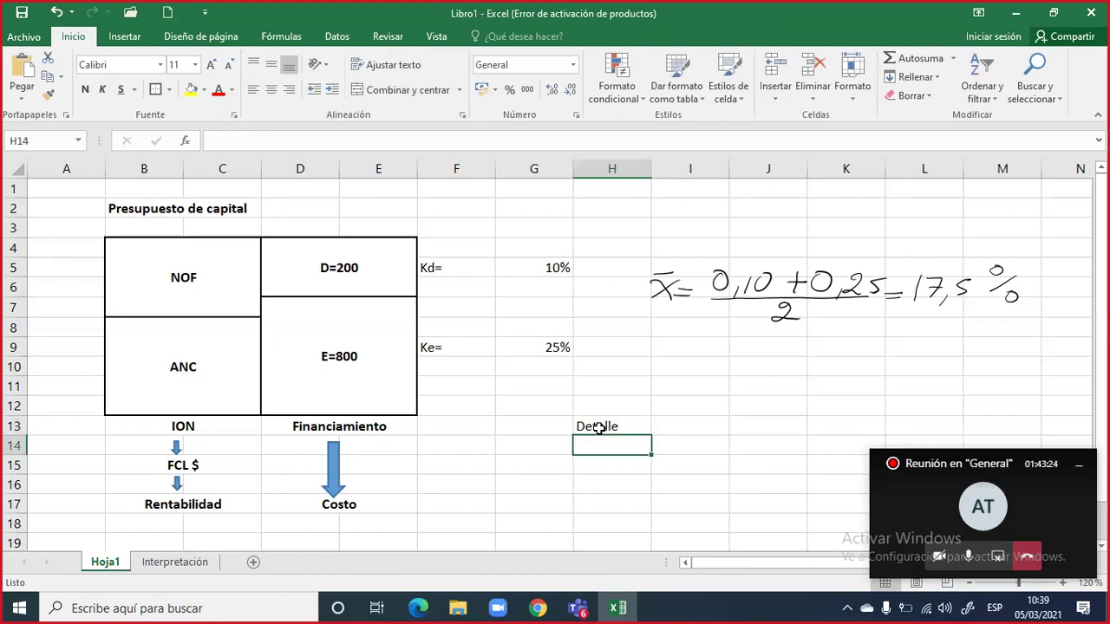
Enter the row labels D in H14 and E in H15 under Detalle
text(De)
key(BackSpace)
key(BackSpace)
key(Return)
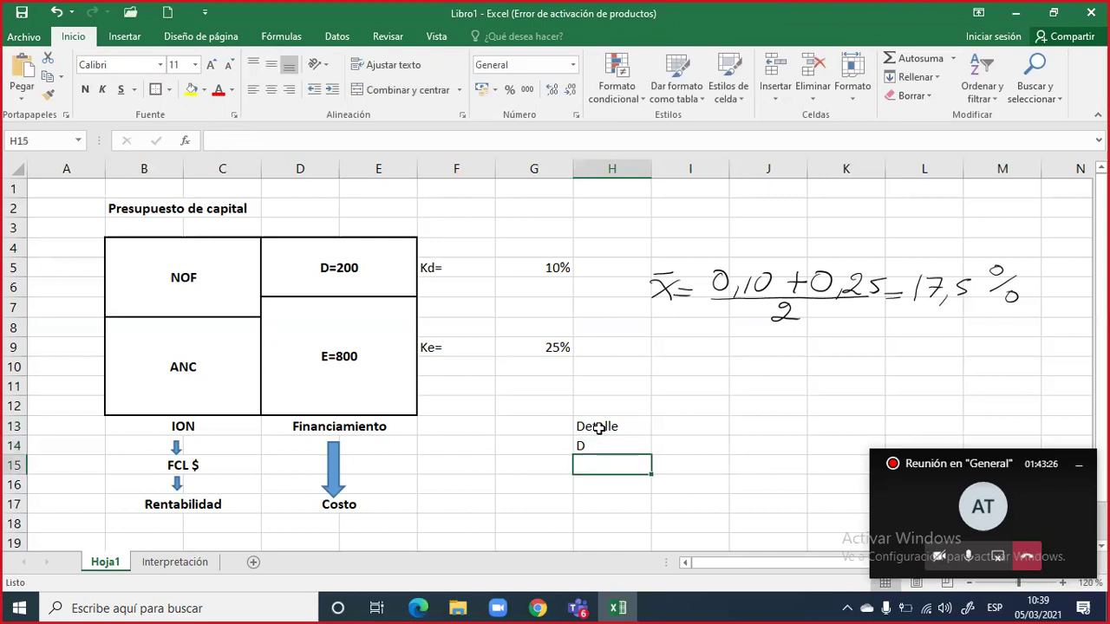
text(E)
key(Return)
Add the header Monto in I13, with 200 for D in I14 and 800 for E in I15
key(Up)
key(Up)
key(Up)
key(Tab)
text(Monto)
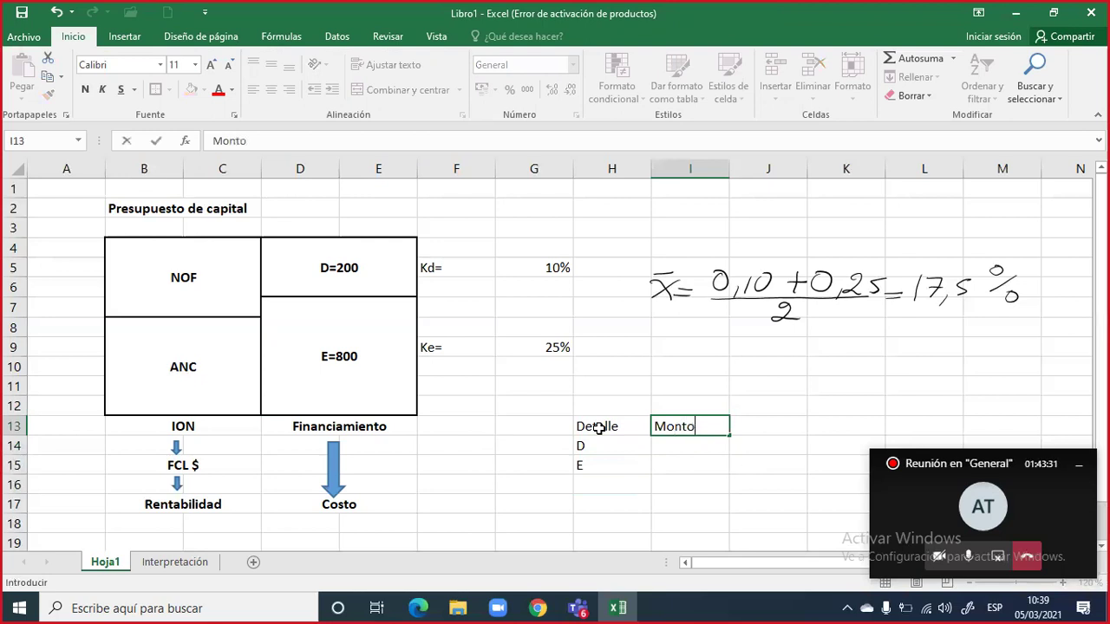
key(Return)
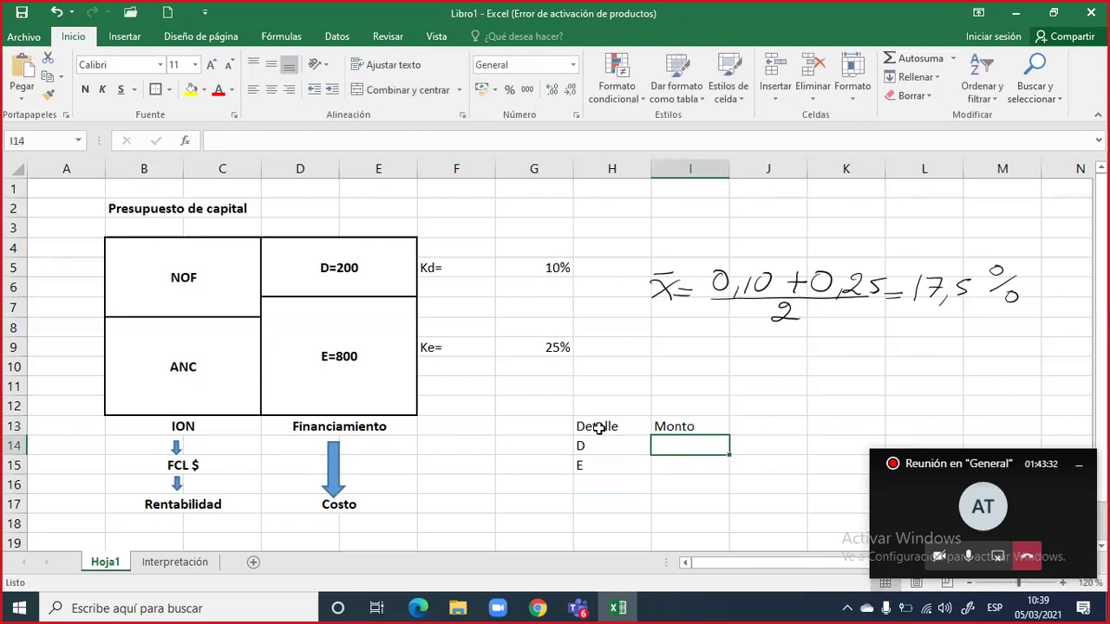
text(200)
key(Return)
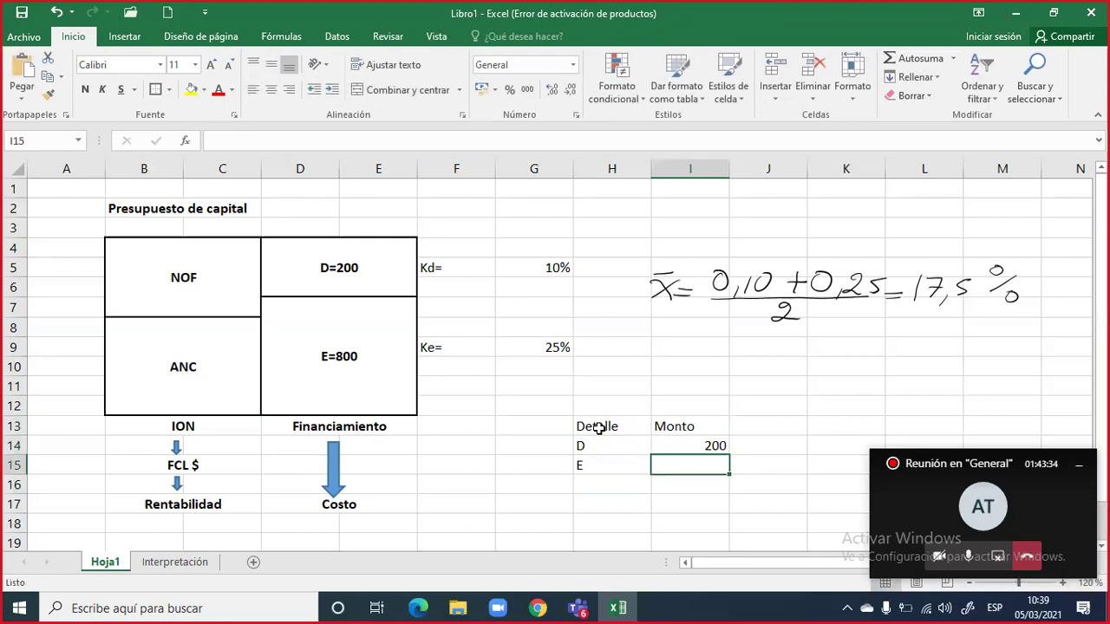
text(800)
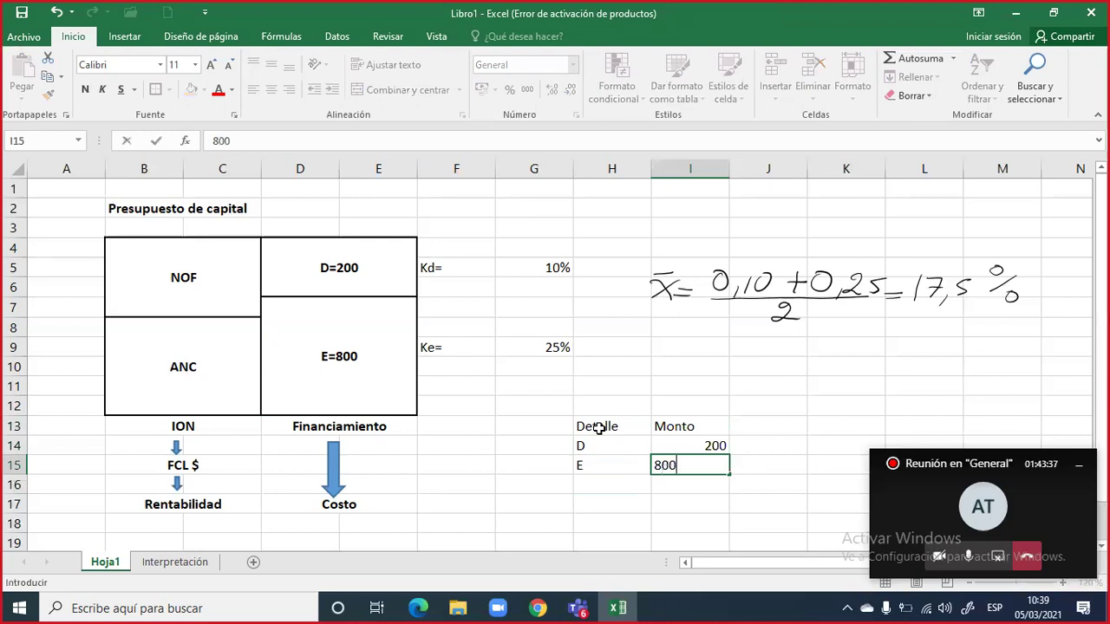
key(Return)
Add a Total row in row 16, summing both amounts in I16 with =I14+I15
key(Left)
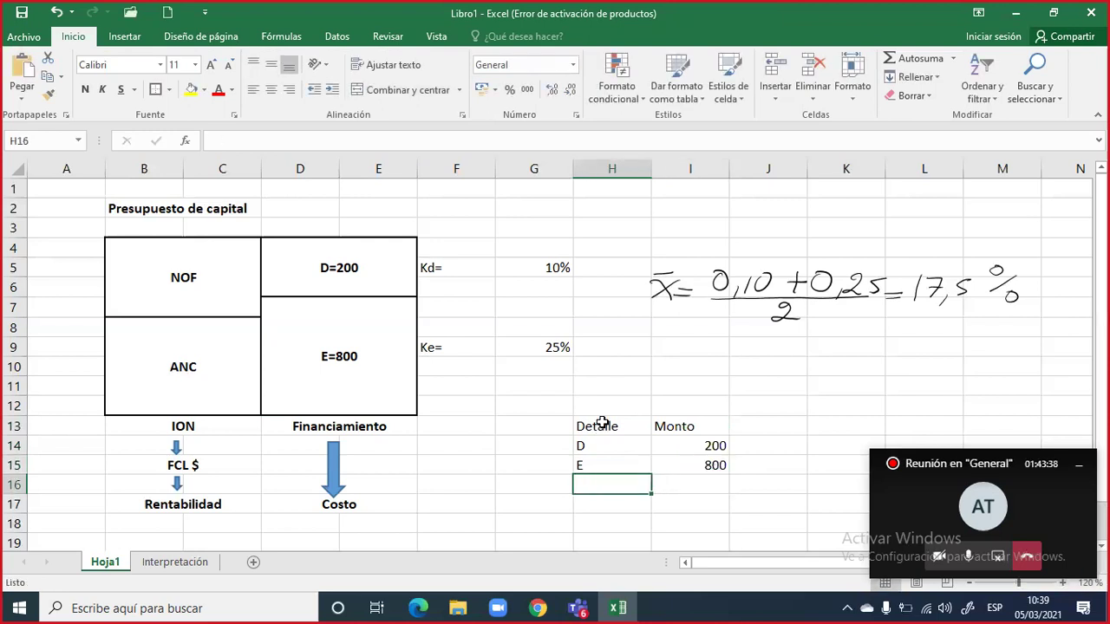
text(Total)
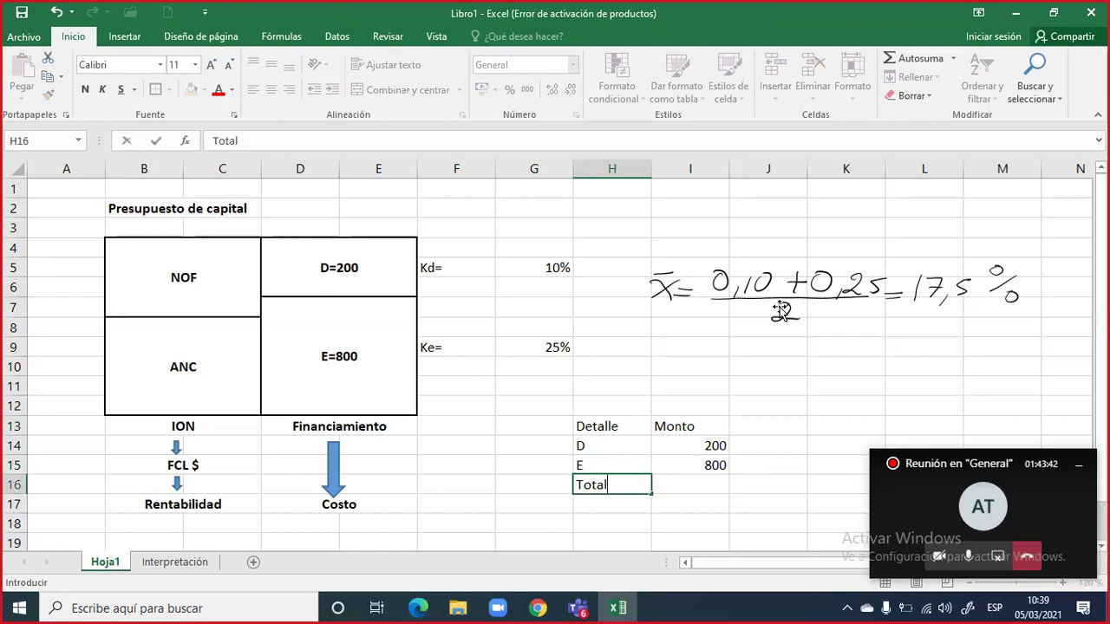
key(Tab)
text(=)
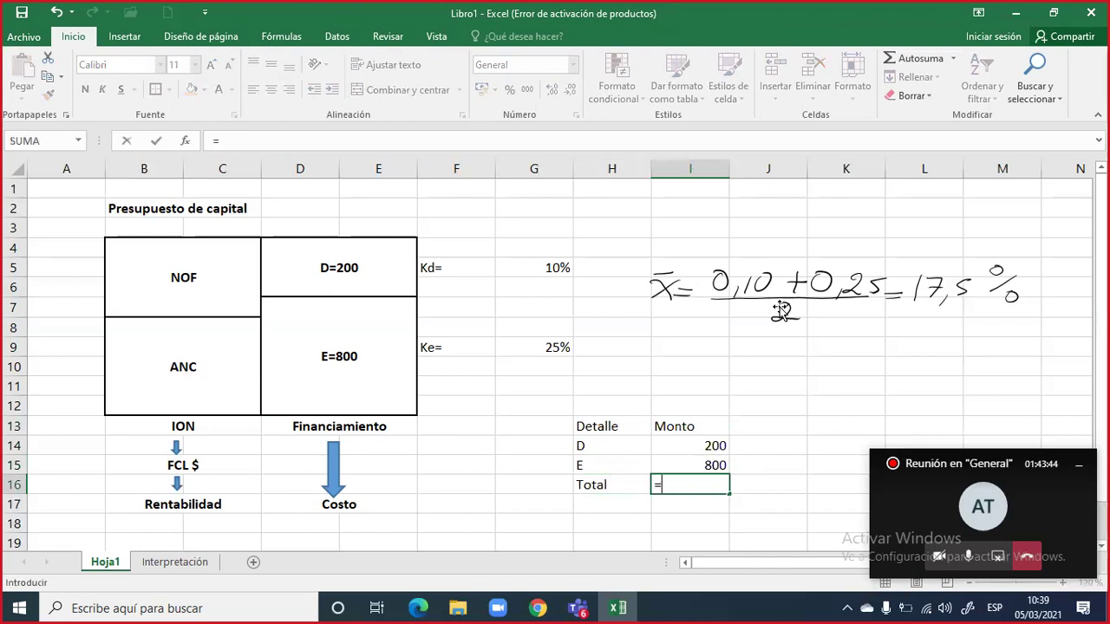
key(Up)
key(Up)
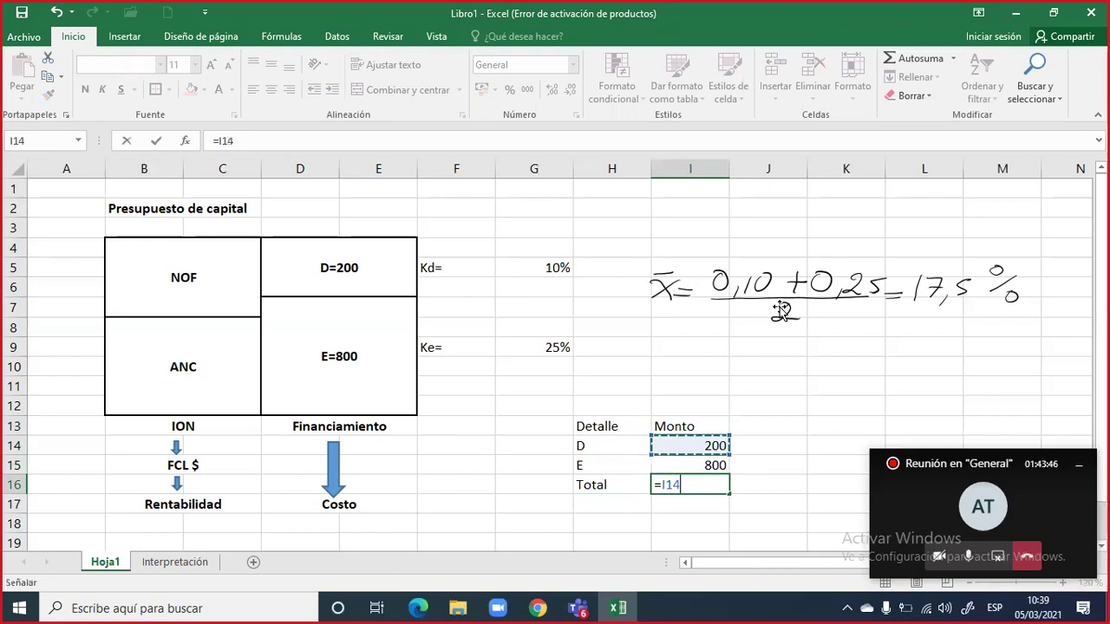
text(+)
key(Up)
key(Return)
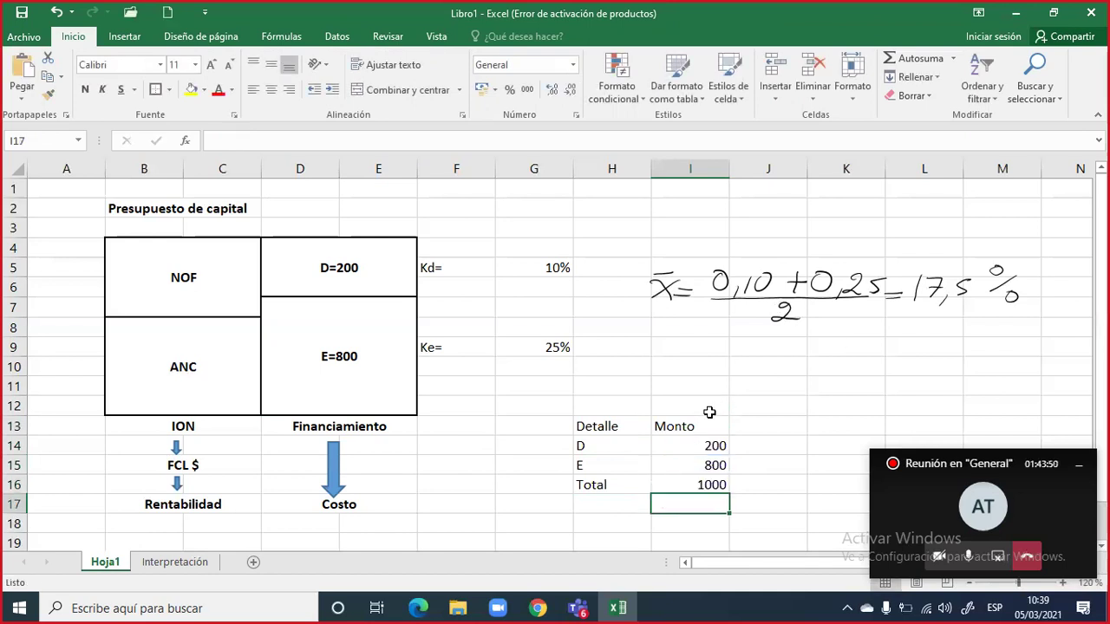
Copy the weighted-average equation from the Interpretación sheet into Hoja1 and place it just below the financing table
scroll(659, 390, down, 1)
drag(602, 371, 697, 371)
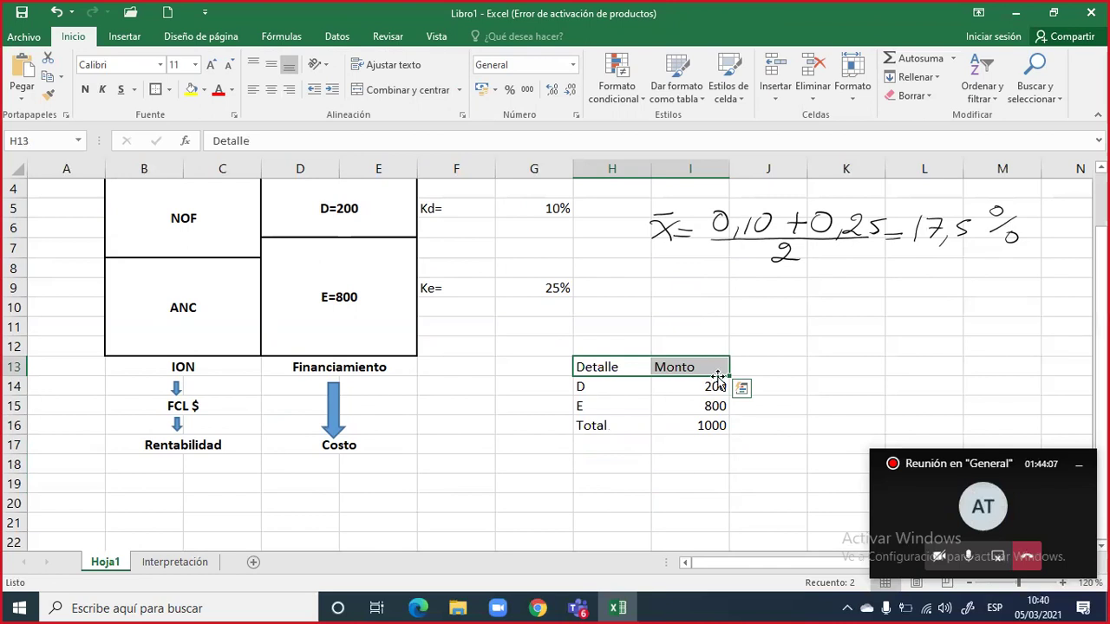
click(178, 563)
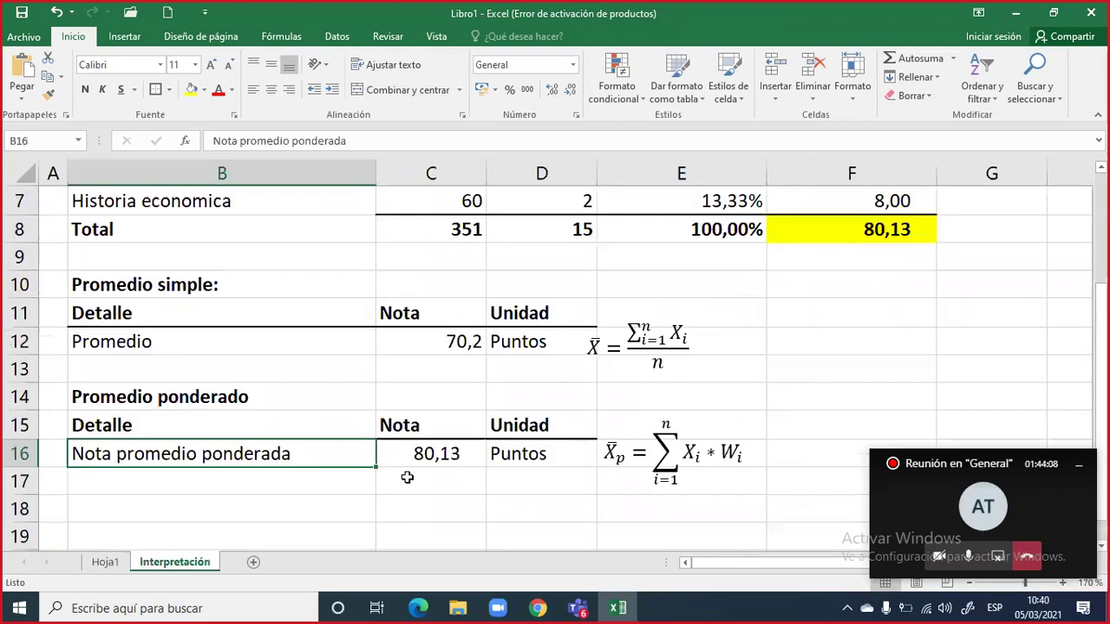
key(ctrl+v)
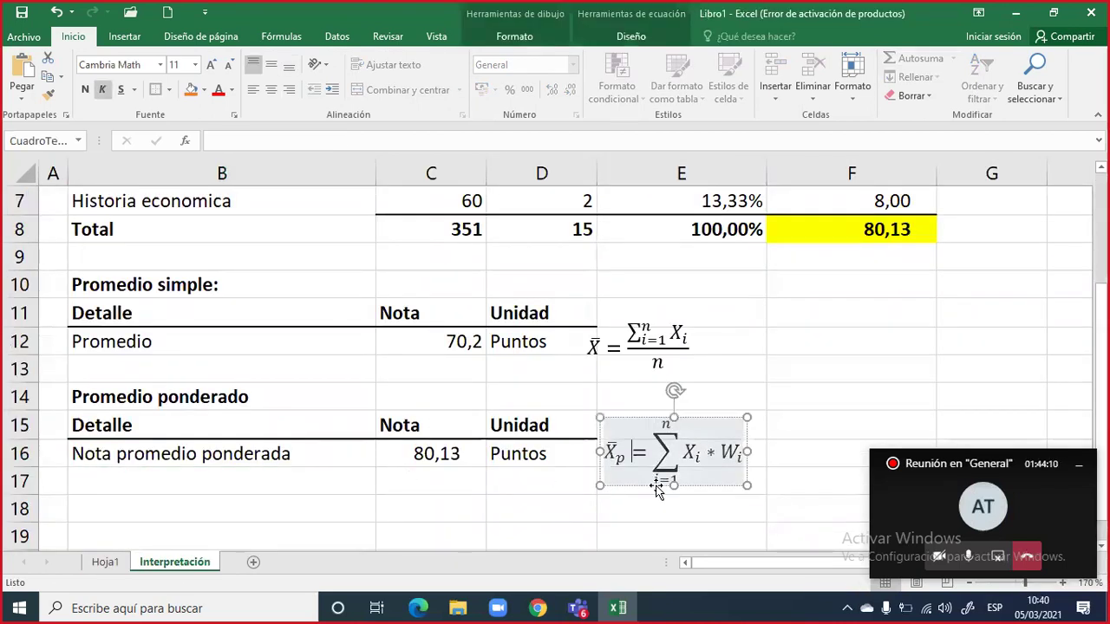
click(117, 565)
click(474, 485)
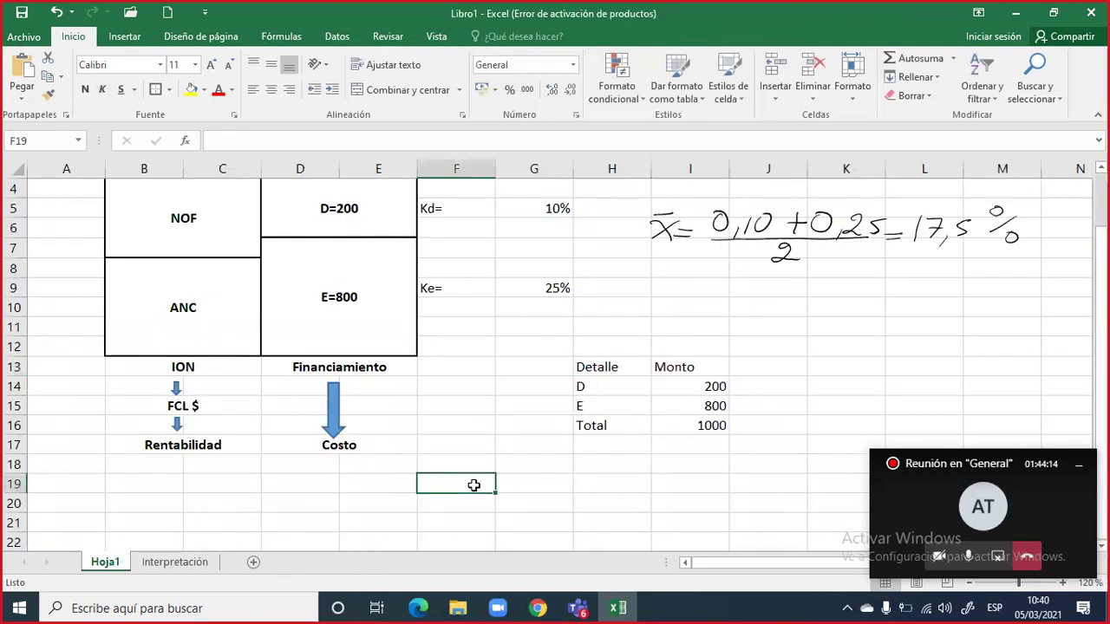
key(ctrl+v)
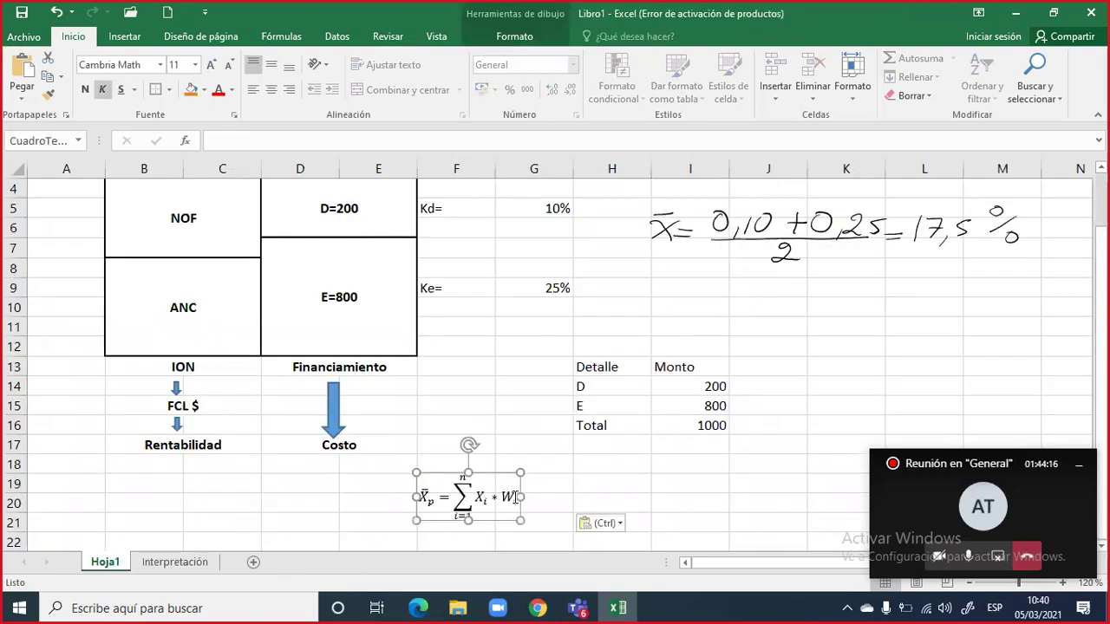
click(483, 513)
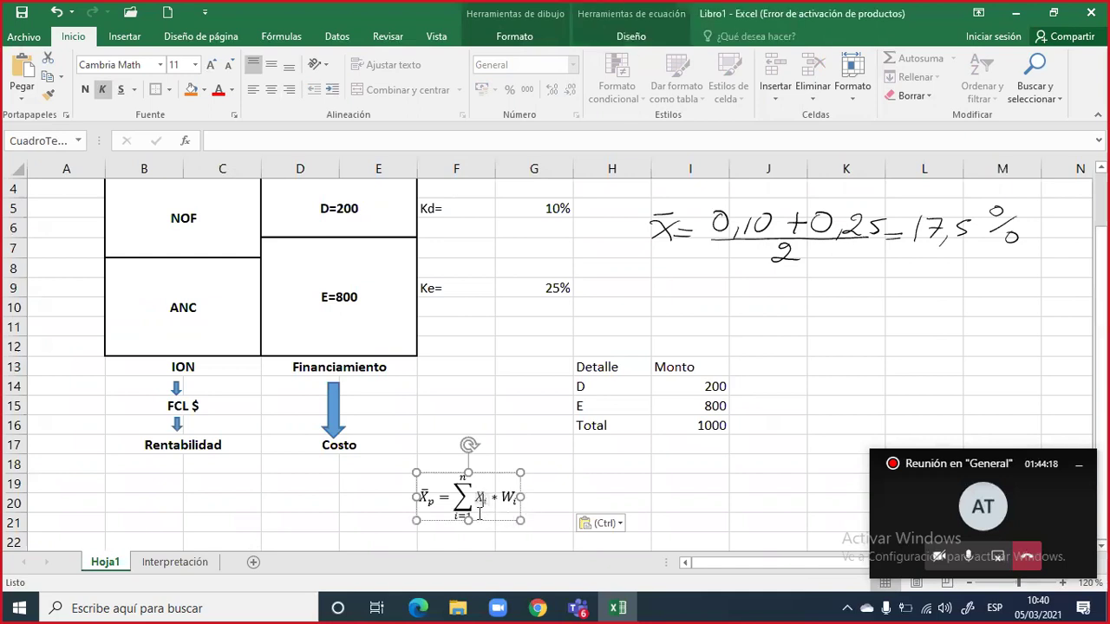
drag(491, 518, 612, 475)
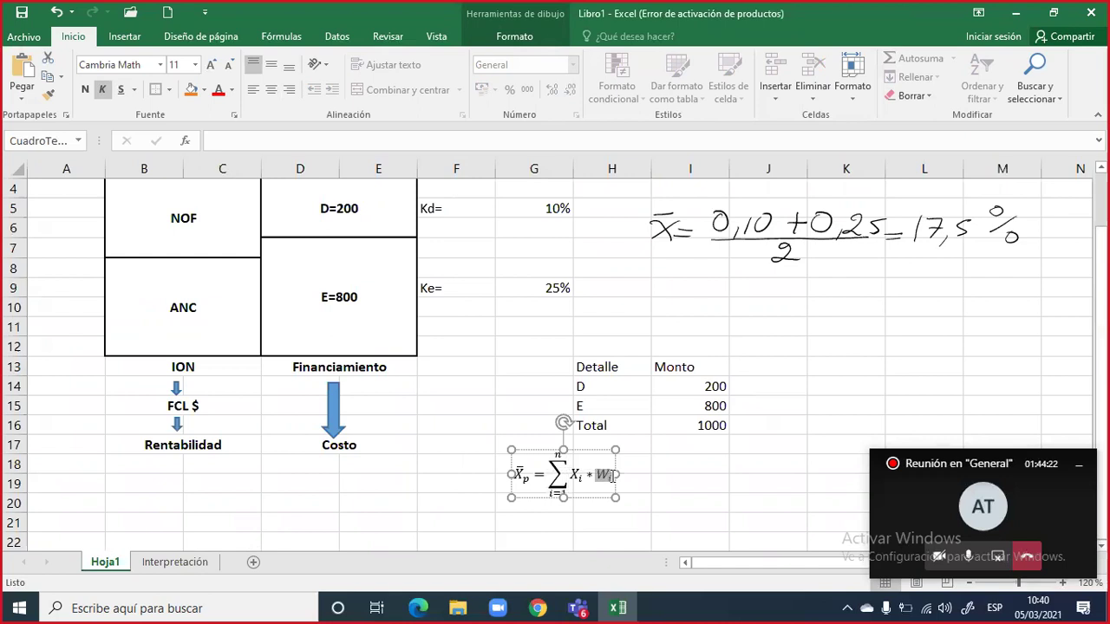
Add the header Wi in J13 and calculate the weight of D in J14 with =I14/I16
click(773, 367)
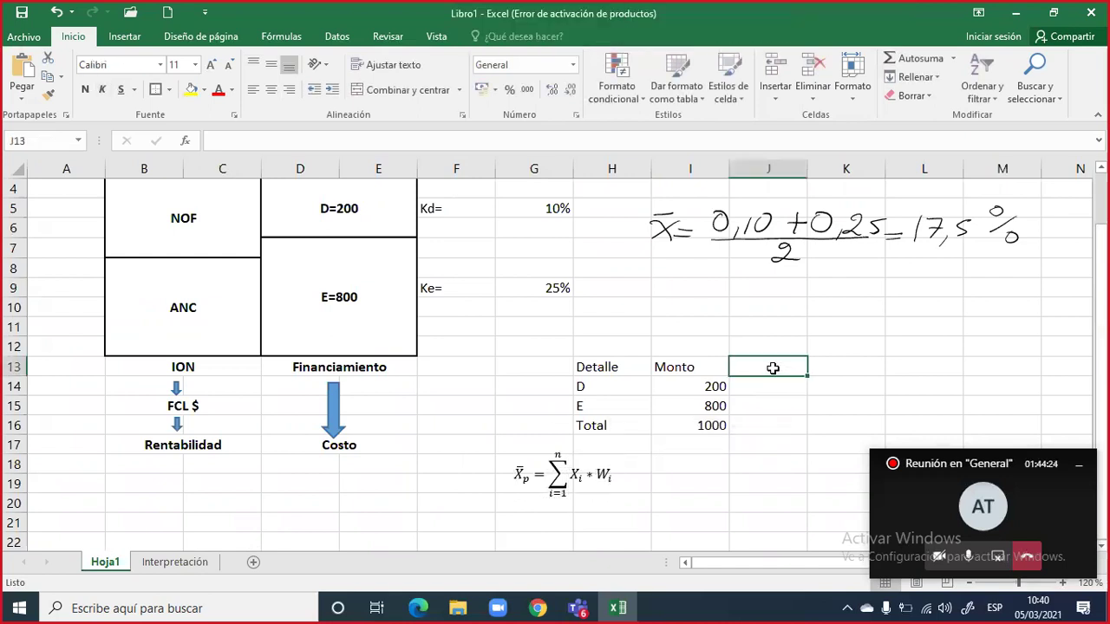
text(Wi)
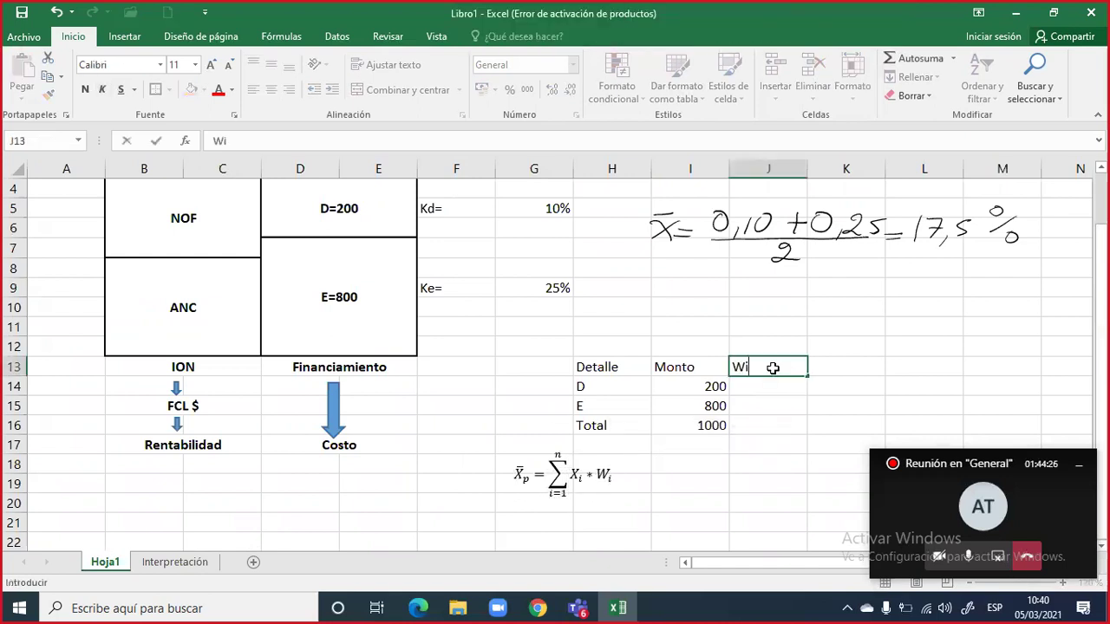
key(Return)
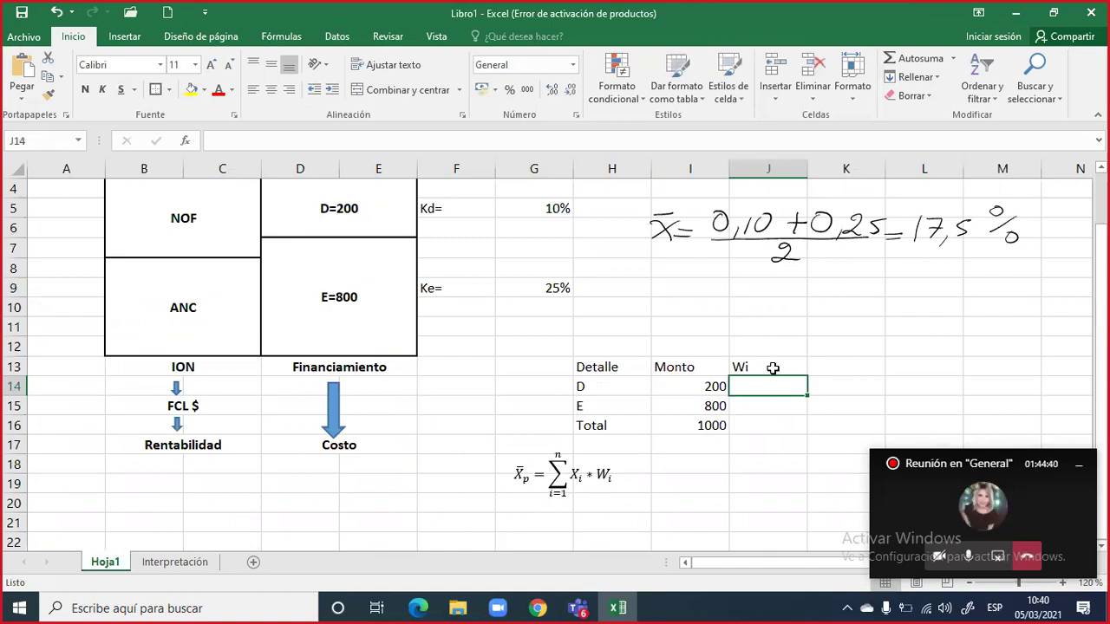
text(=)
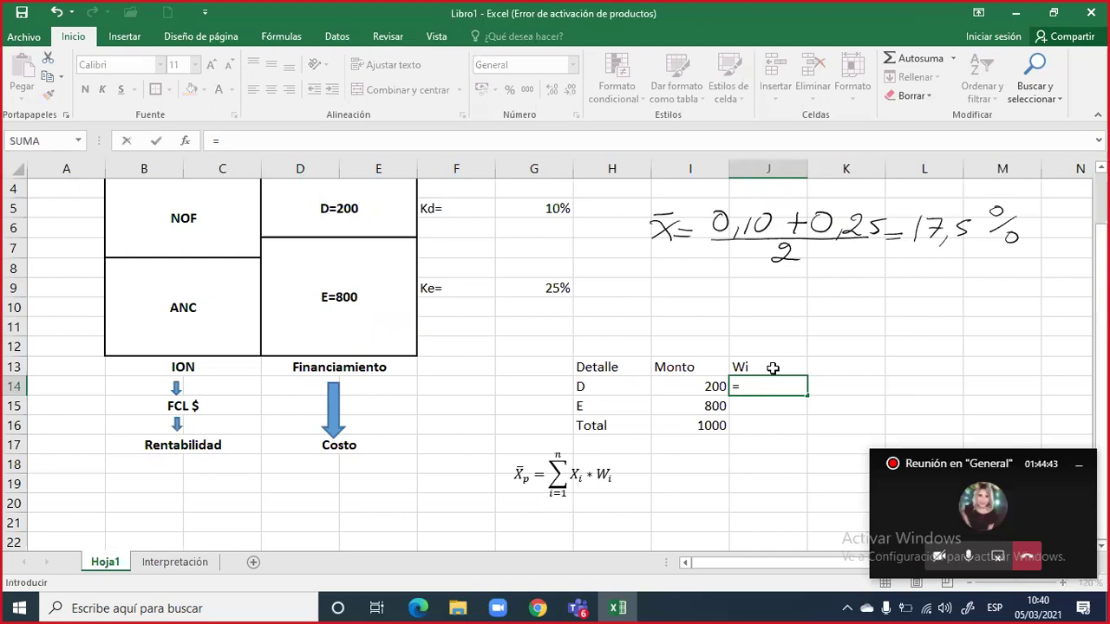
key(Left)
text(/)
key(Left)
key(Down)
key(Down)
key(Return)
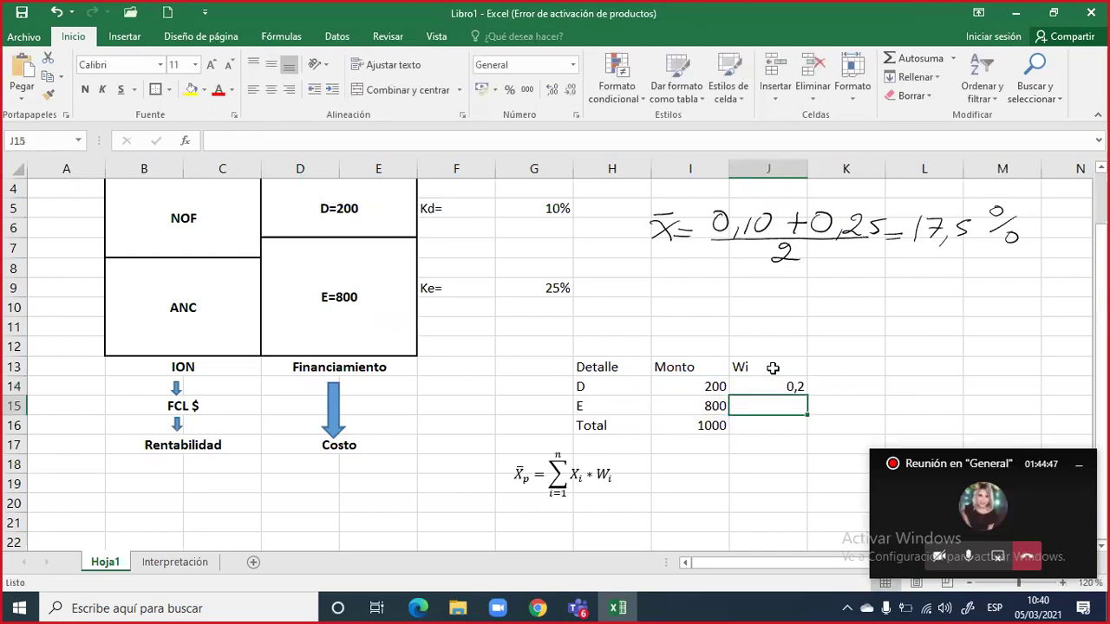
Calculate the weight of E in J15 with =I15/I16
text(=)
key(Left)
text(/)
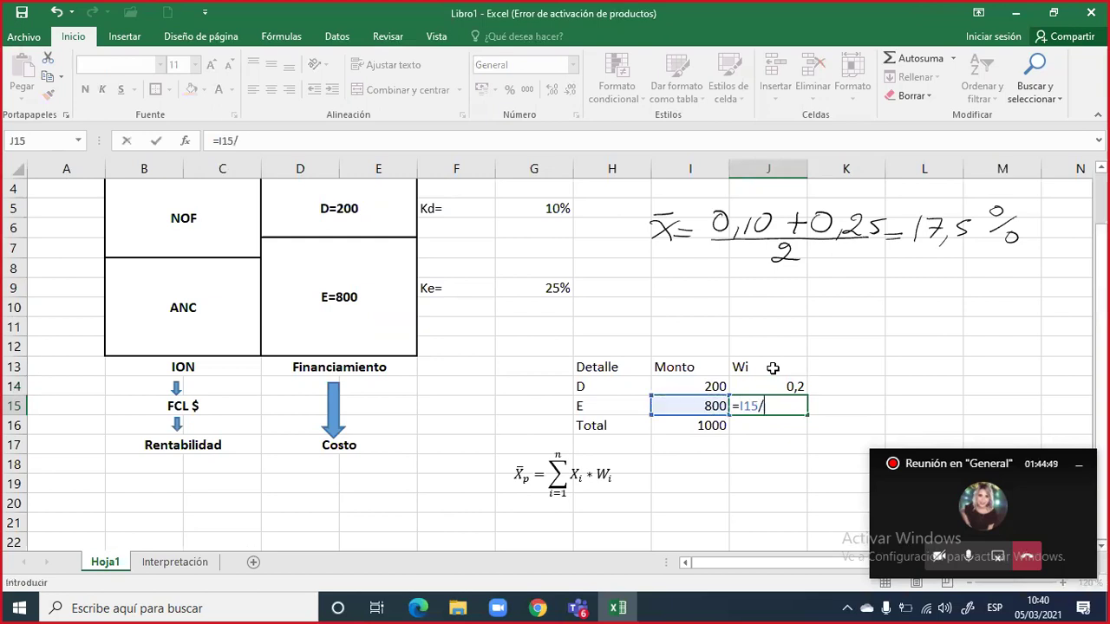
key(Left)
key(Down)
key(Return)
Format the D and E weights in J14:J15 as percentages
key(Up)
key(Up)
key(shift+Down)
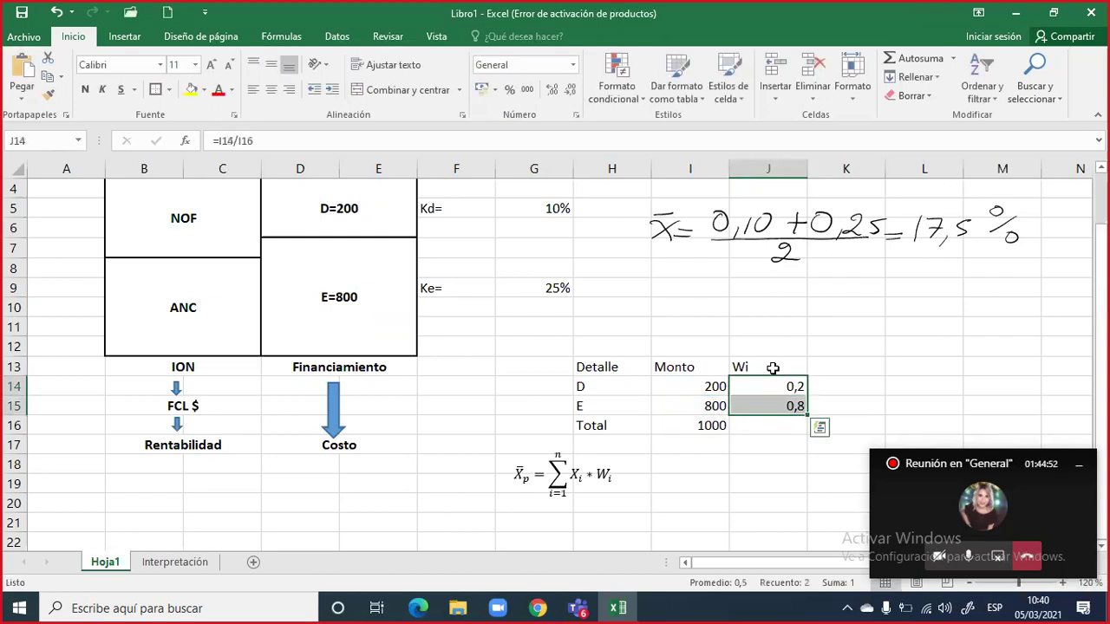
click(508, 92)
Sum the D and E weights into the Total row in J16
drag(629, 389, 760, 390)
click(759, 389)
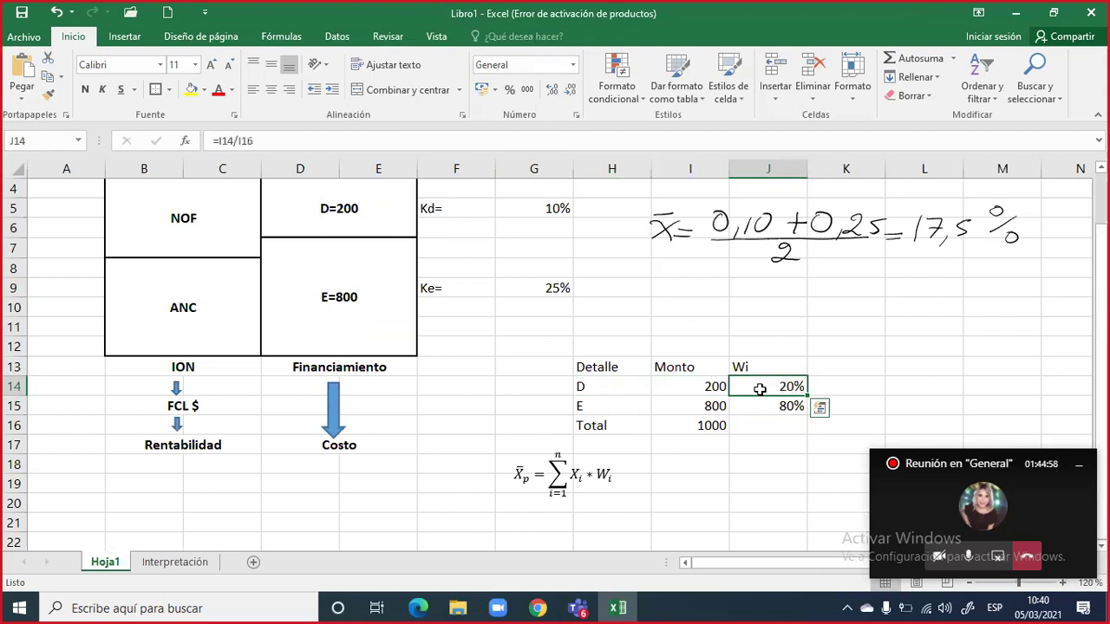
drag(611, 409, 781, 410)
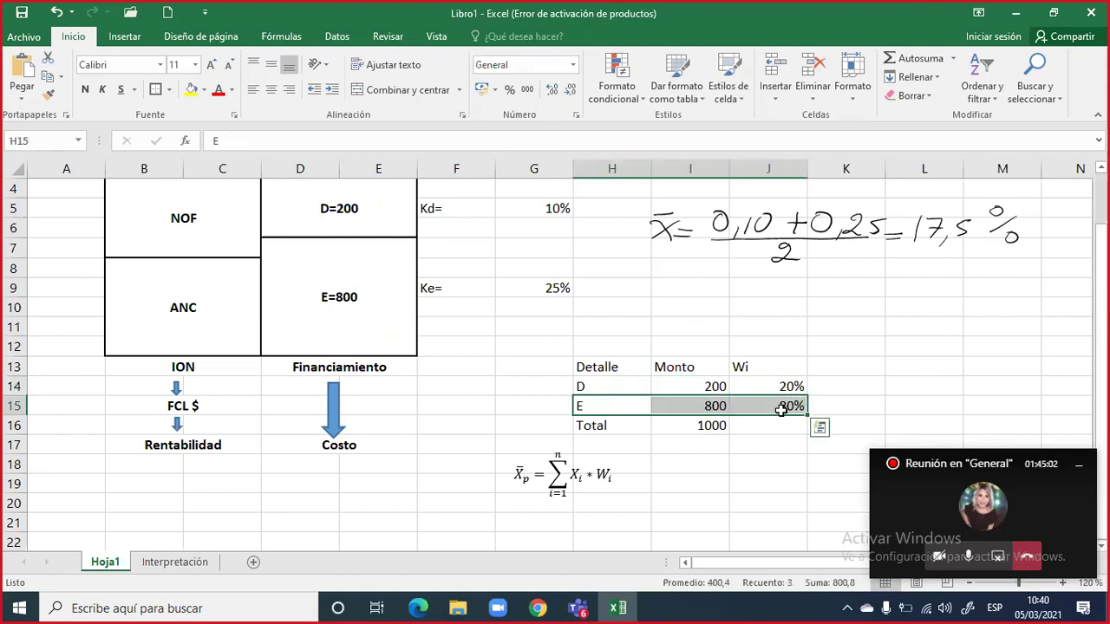
drag(783, 384, 786, 406)
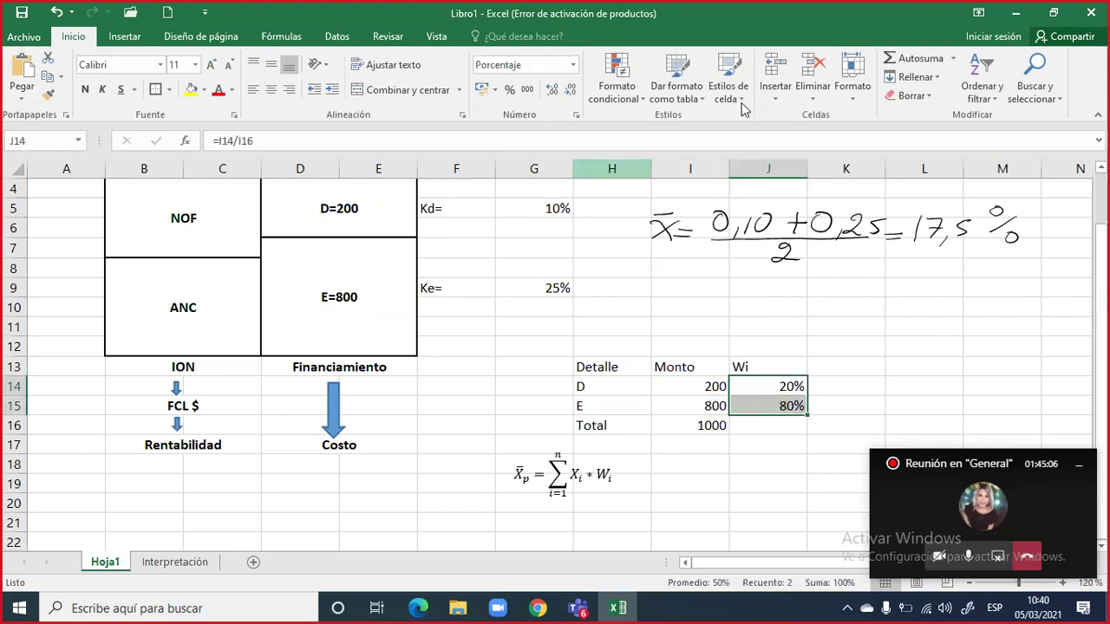
click(888, 63)
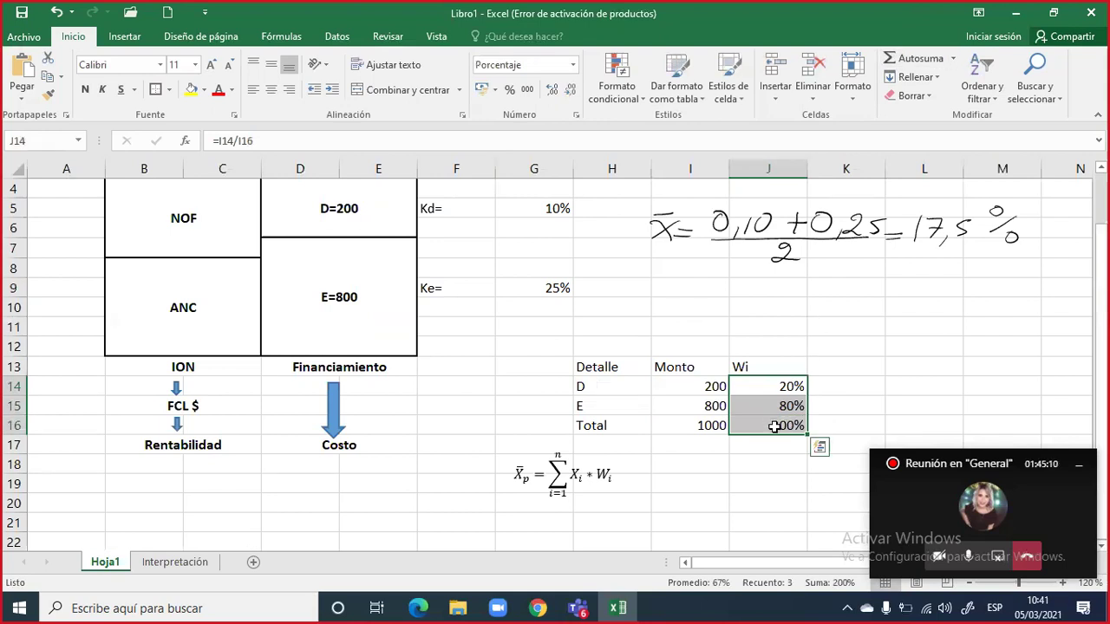
Inspect the weight formulas for D and E in the Wi column without changing them
double_click(775, 387)
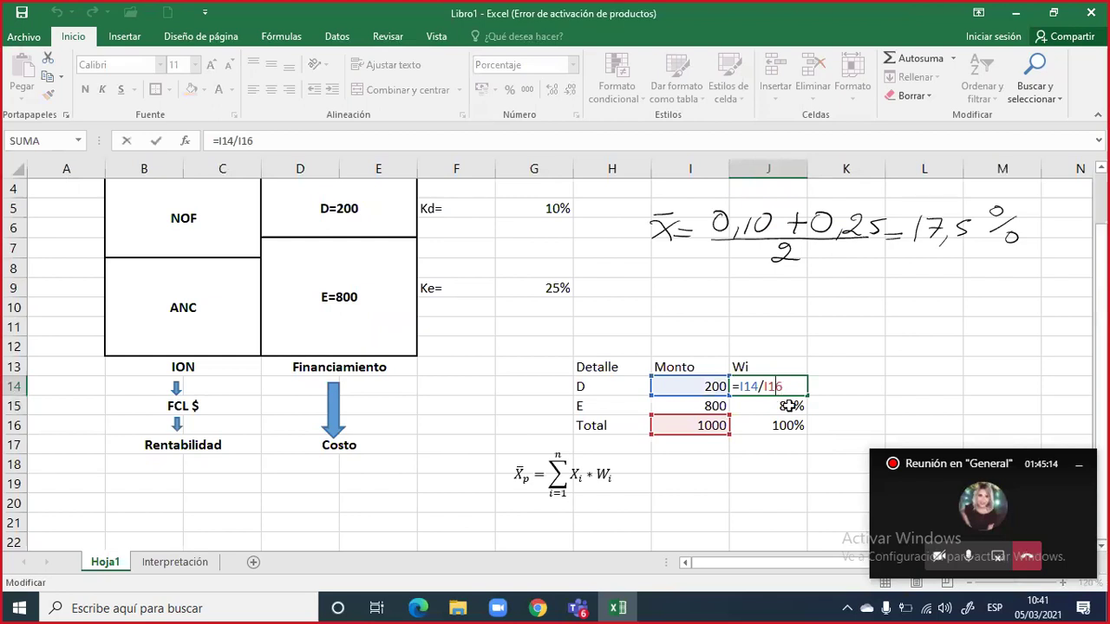
key(Escape)
drag(787, 388, 788, 425)
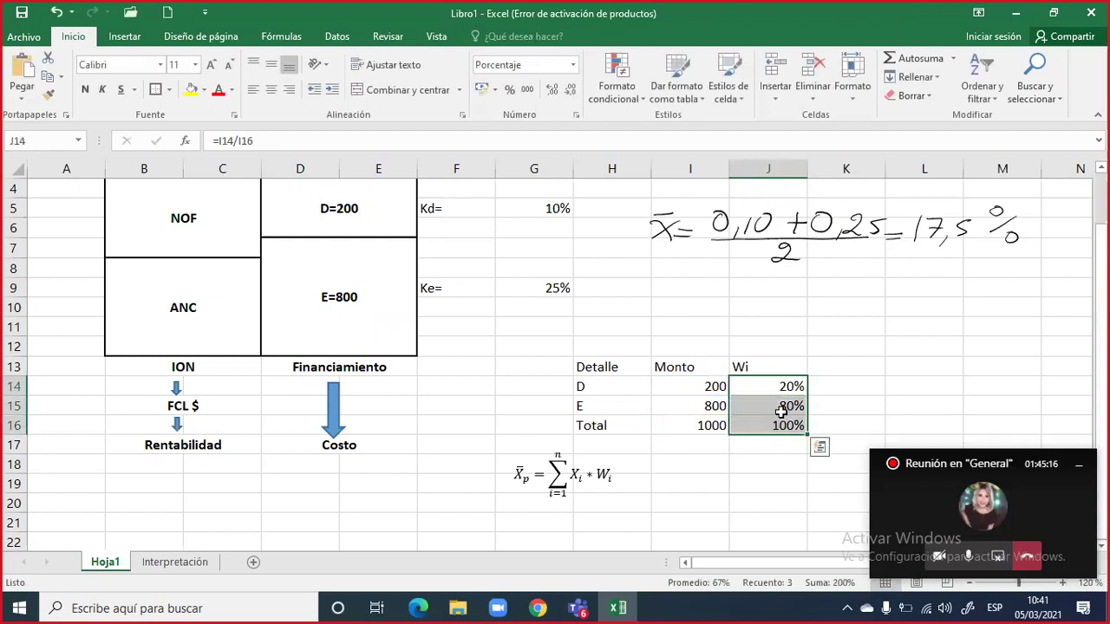
click(783, 388)
click(787, 406)
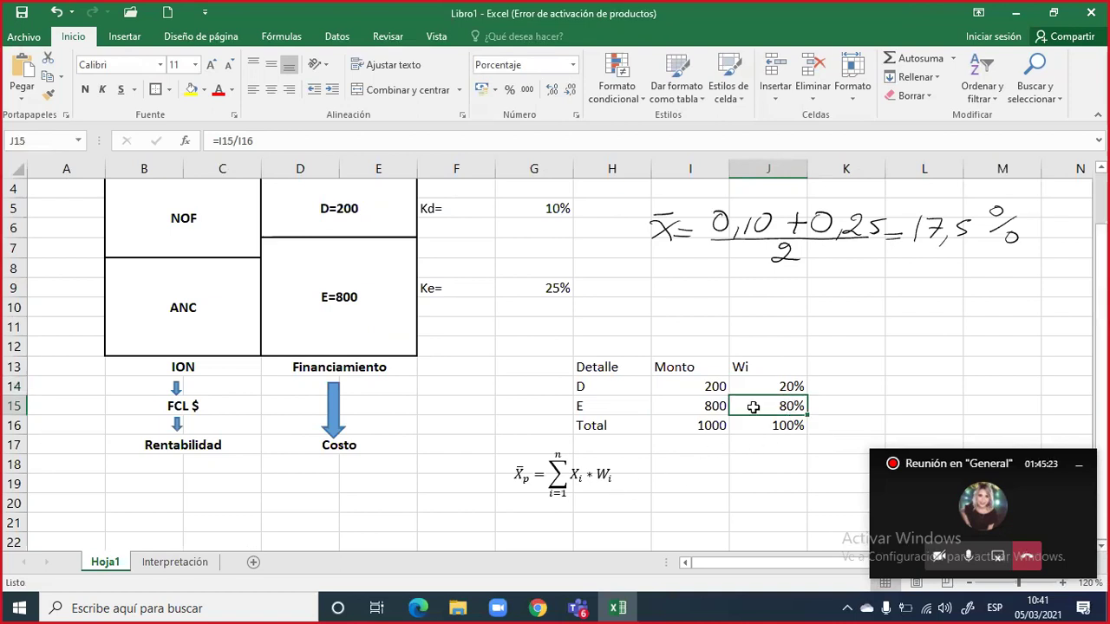
click(751, 367)
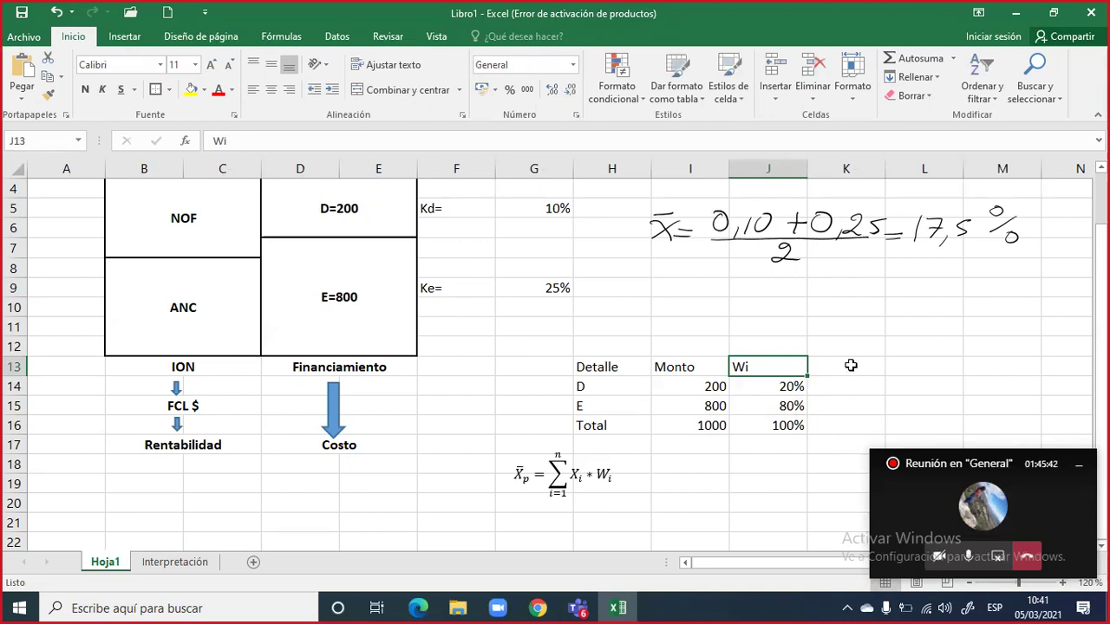
drag(783, 387, 777, 406)
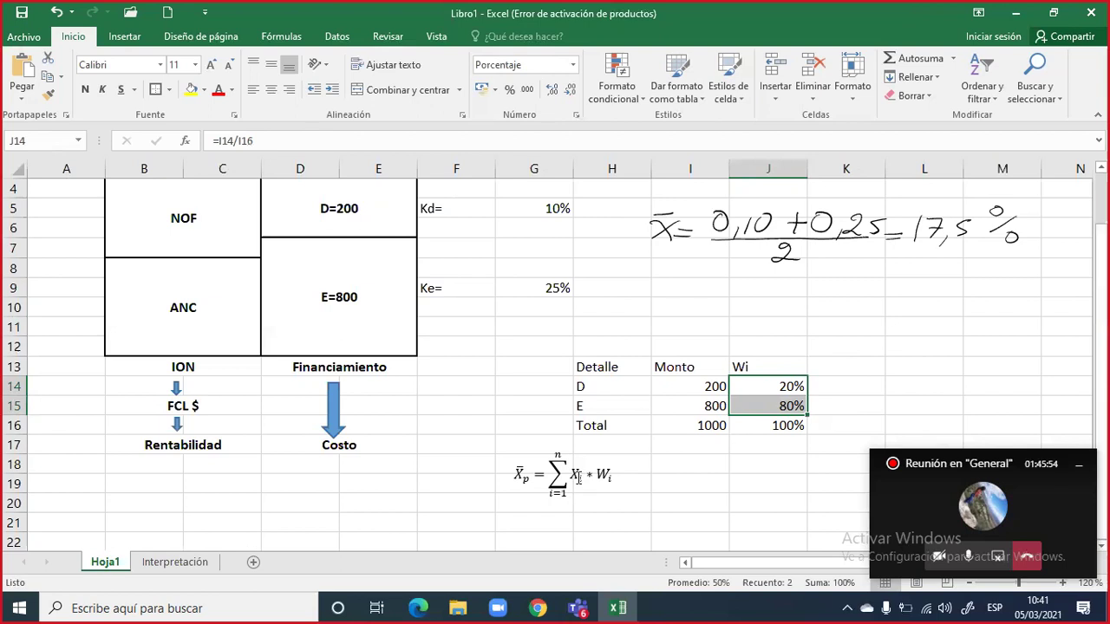
Add the header Ki in K13, beside the Wi column
click(822, 369)
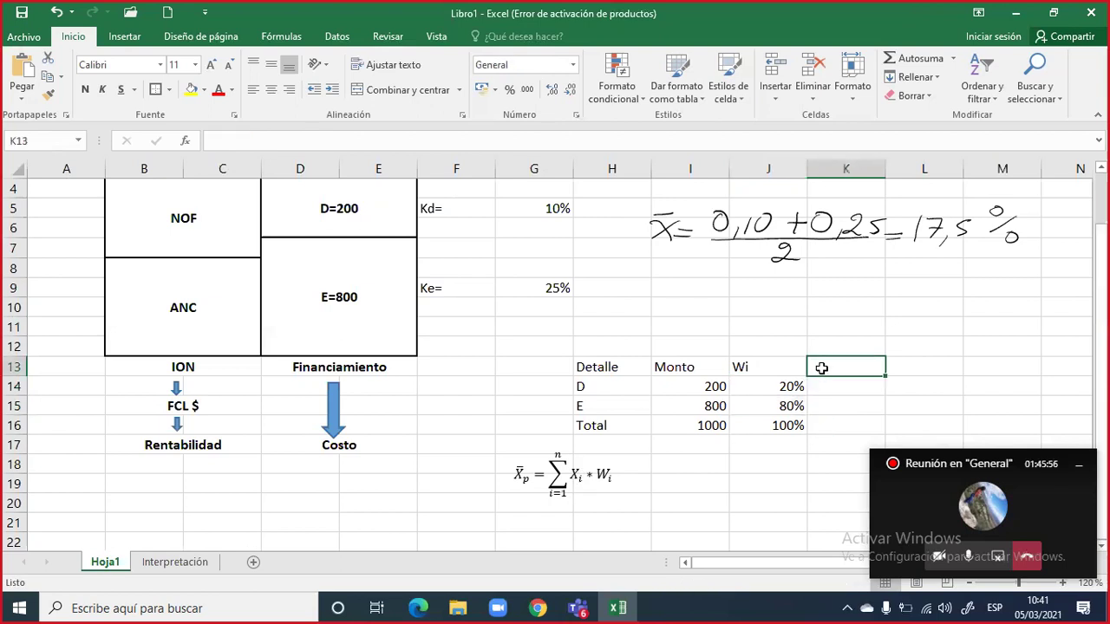
text(Ki)
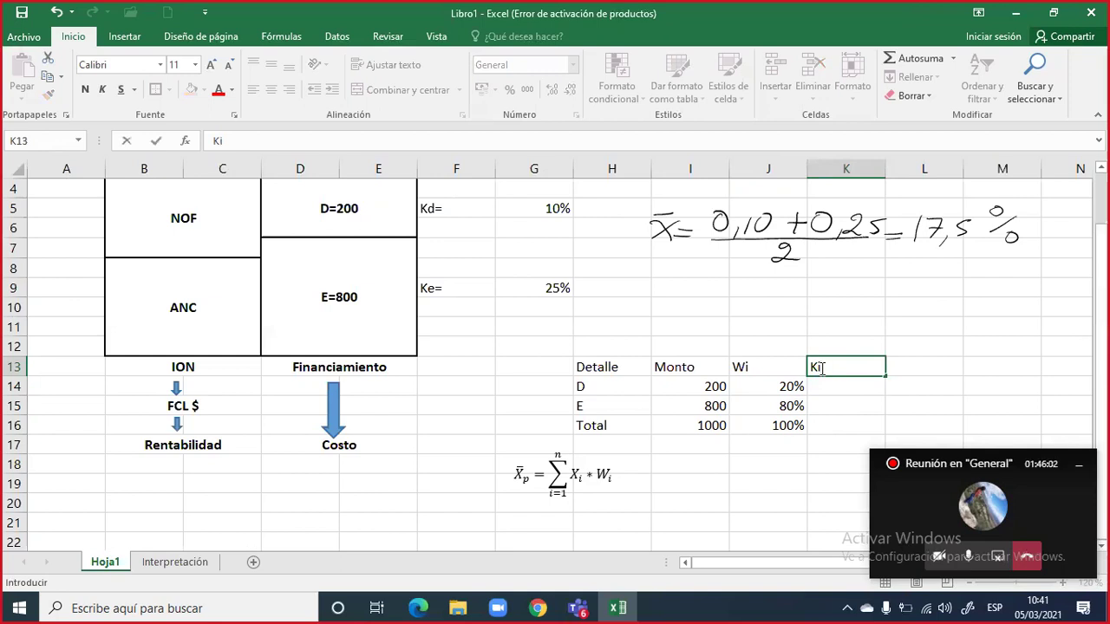
key(Return)
click(820, 368)
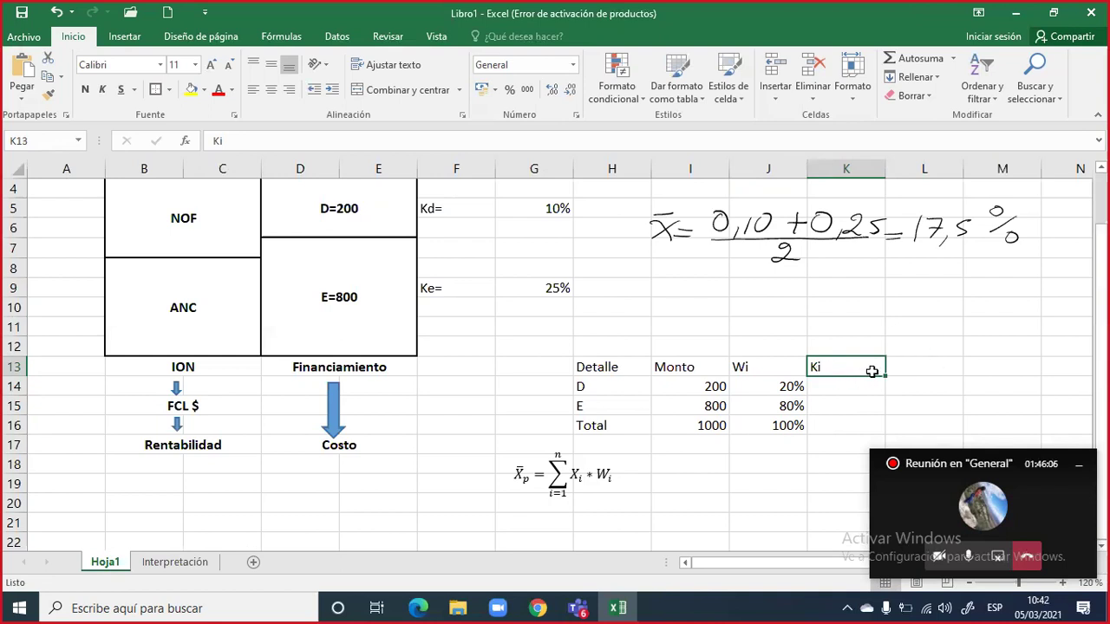
Link the Ki cell for D in K14 to the Kd rate with =G5
drag(617, 393, 803, 390)
click(839, 388)
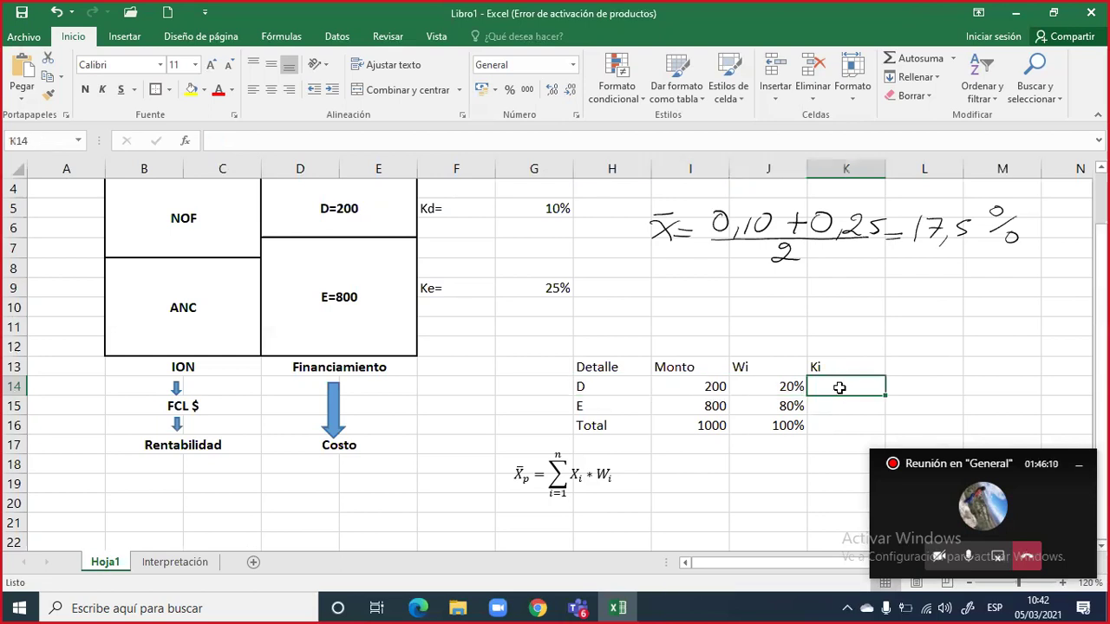
text(=)
key(Left)
key(Left)
key(Left)
key(Up)
key(Left)
key(Up)
key(Up)
key(Up)
key(Up)
key(Up)
key(Up)
key(Up)
key(Up)
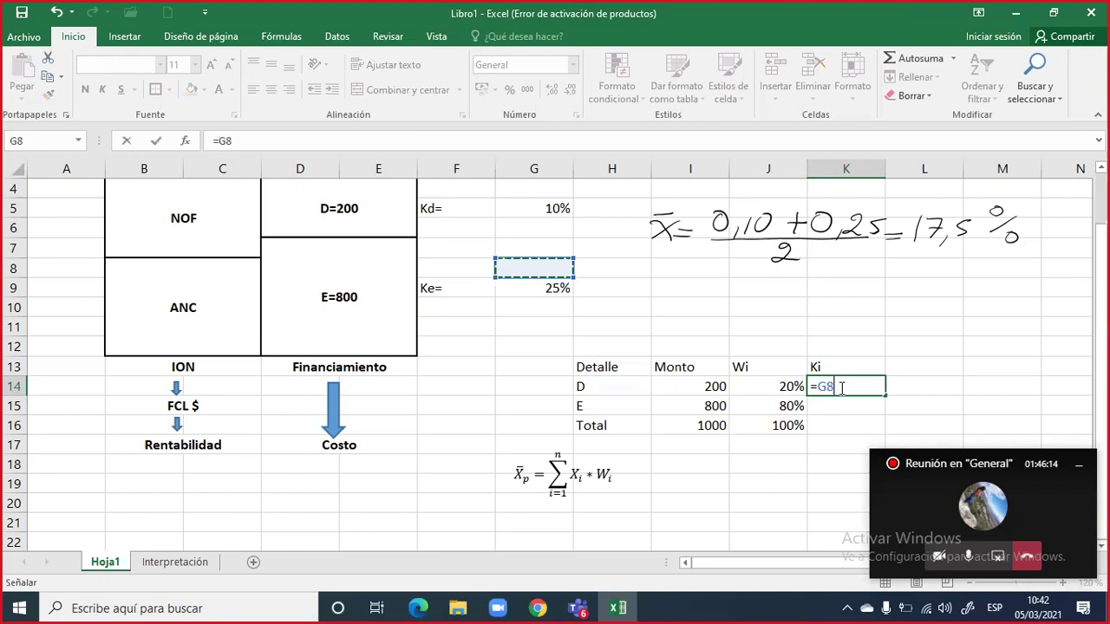
key(Return)
Link the Ki cell for E in K15 to the Ke rate with =G9, and check both references
text(=)
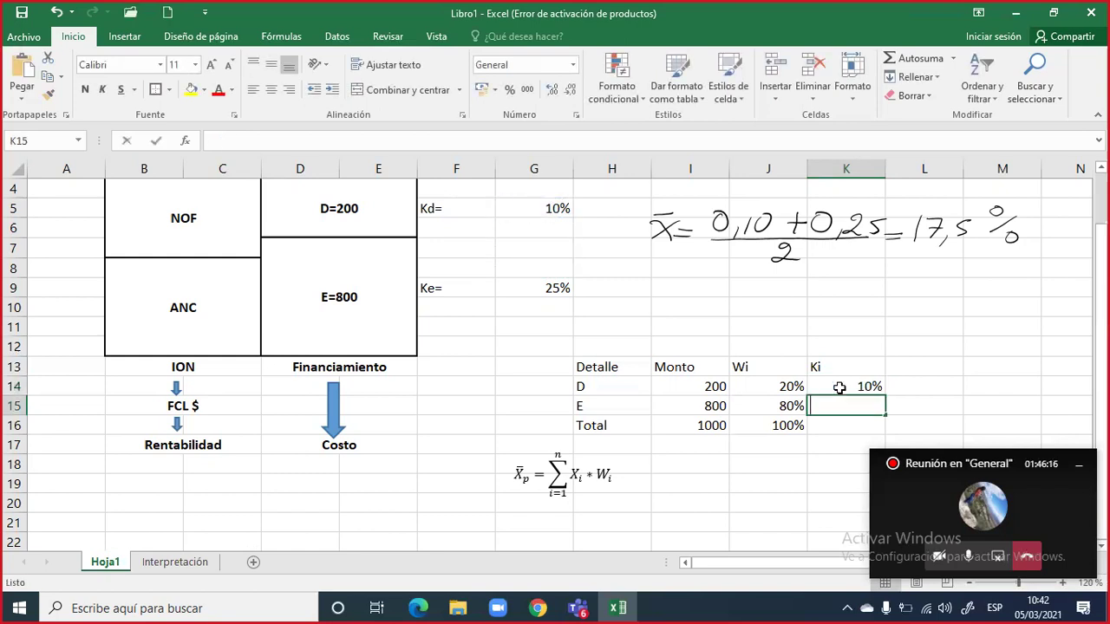
key(Left)
key(Left)
key(Left)
key(Left)
key(Up)
key(Up)
key(Up)
key(Up)
key(Up)
key(Up)
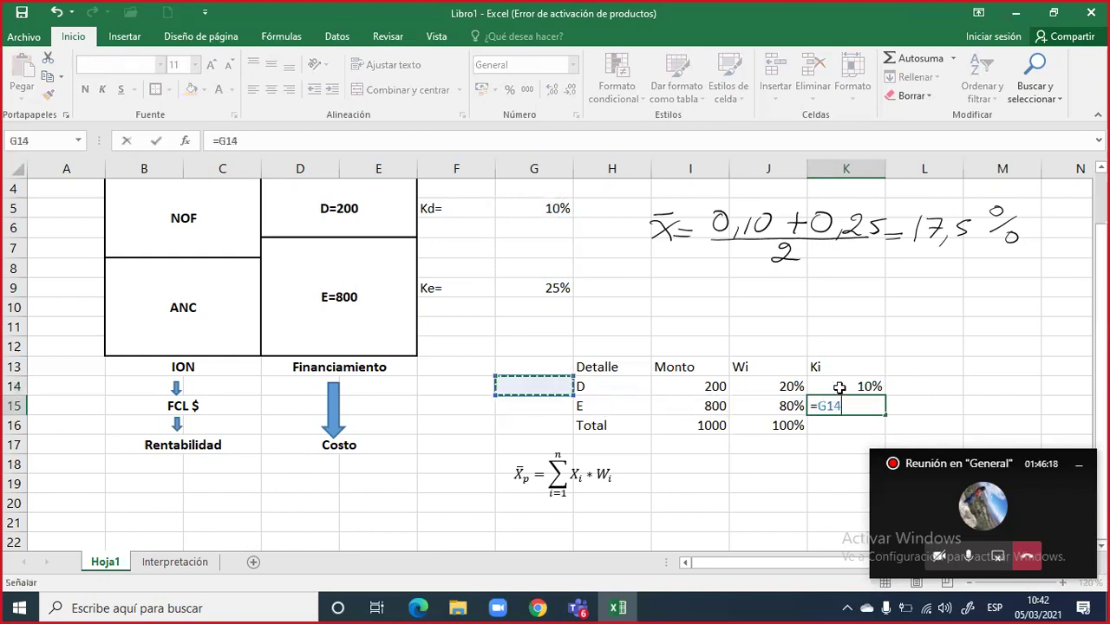
key(Return)
key(Up)
key(Up)
key(Up)
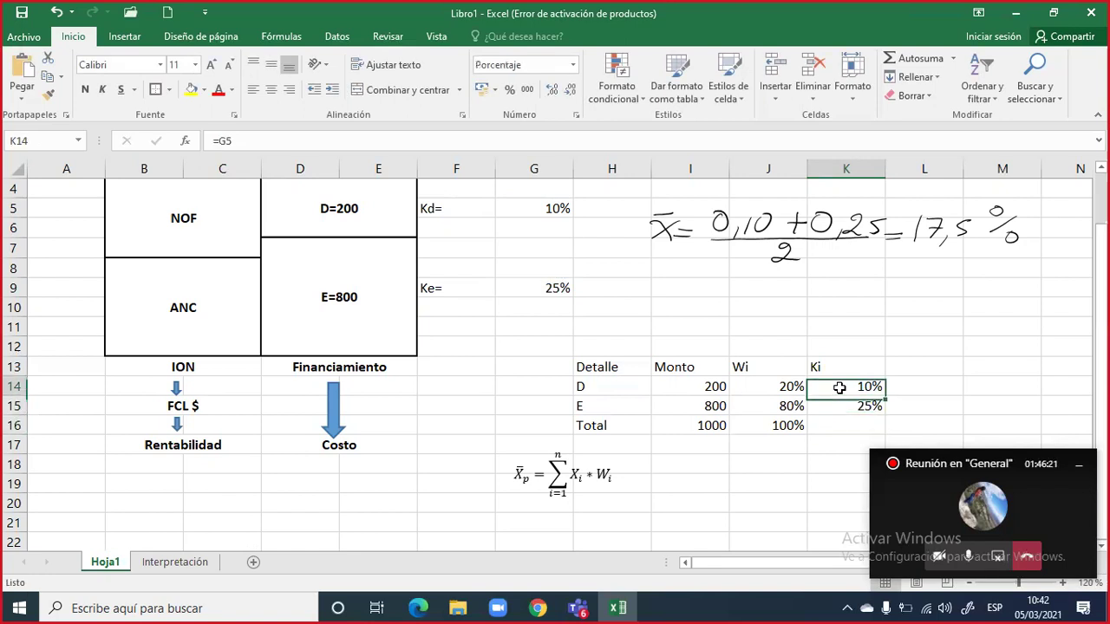
key(Down)
key(Down)
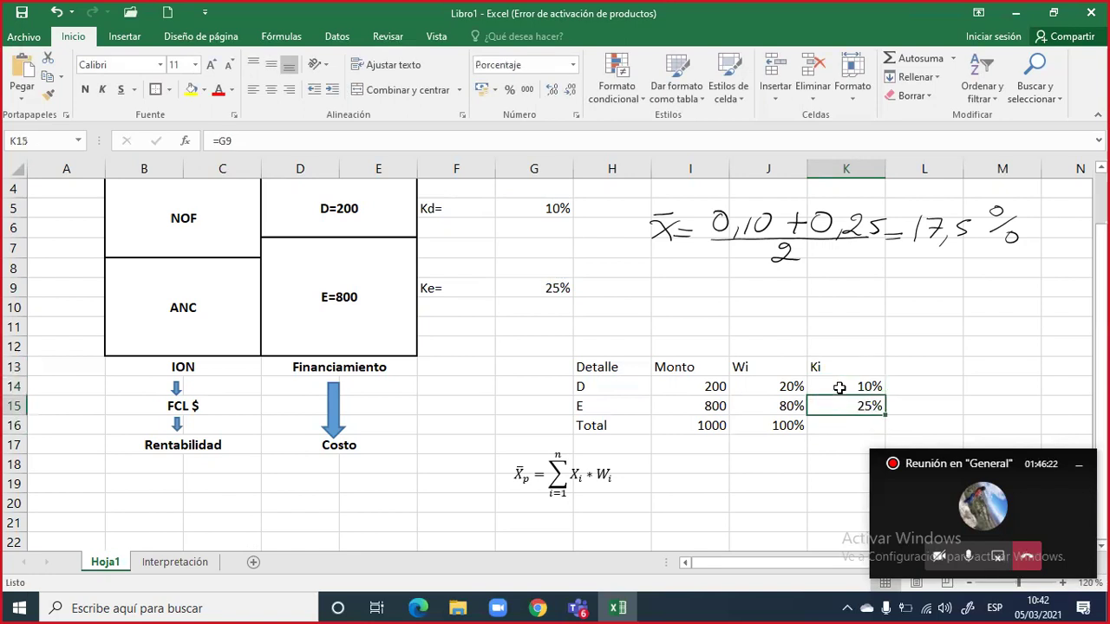
Replace the X inside the summation of the pasted equation with K
click(579, 471)
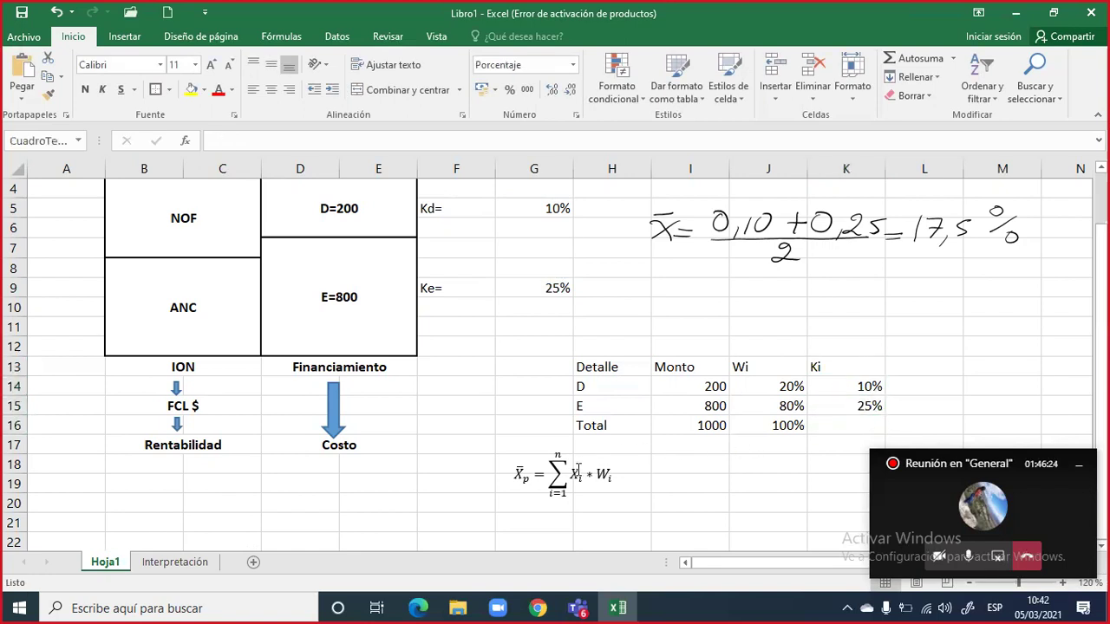
key(BackSpace)
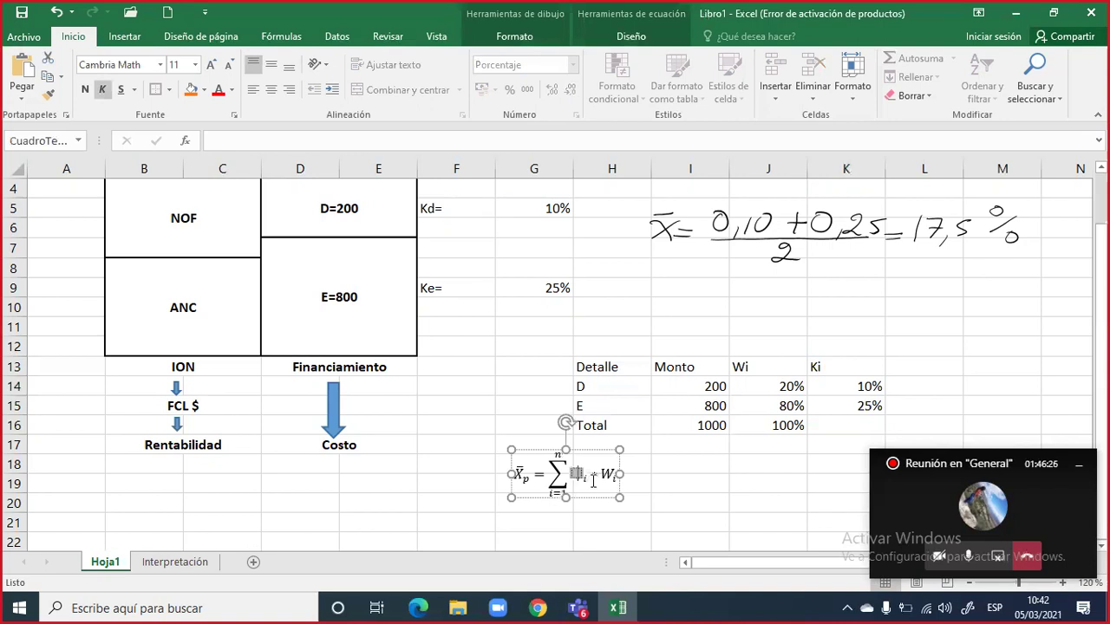
text(K)
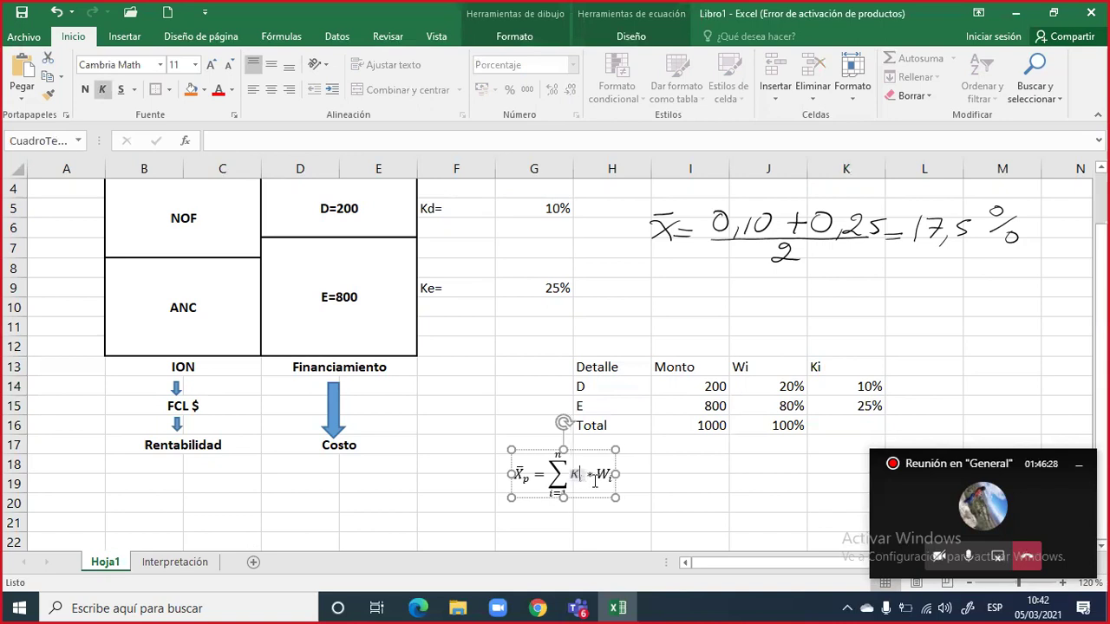
Leave the equation and add the header Ki*Wi in L13, beside the Ki column
click(670, 479)
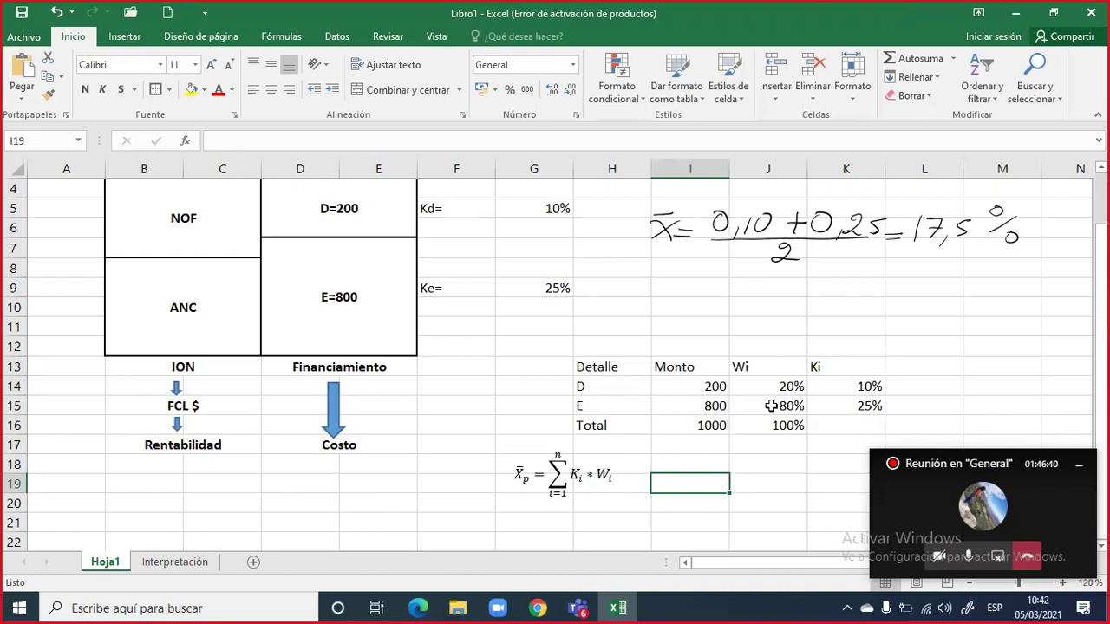
click(899, 365)
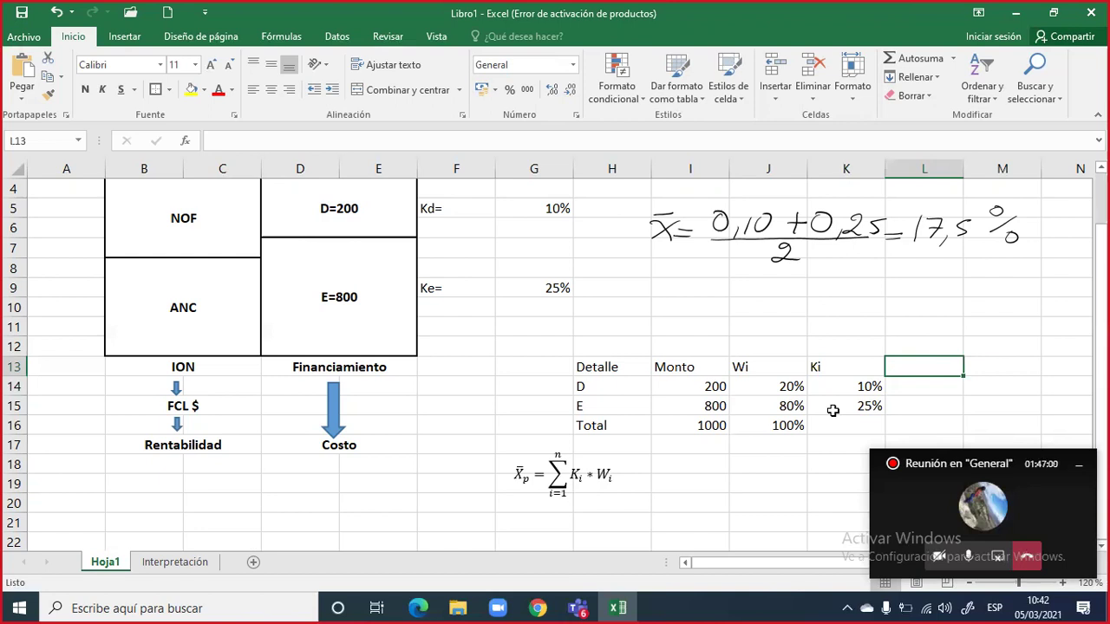
text(Ki*Wi)
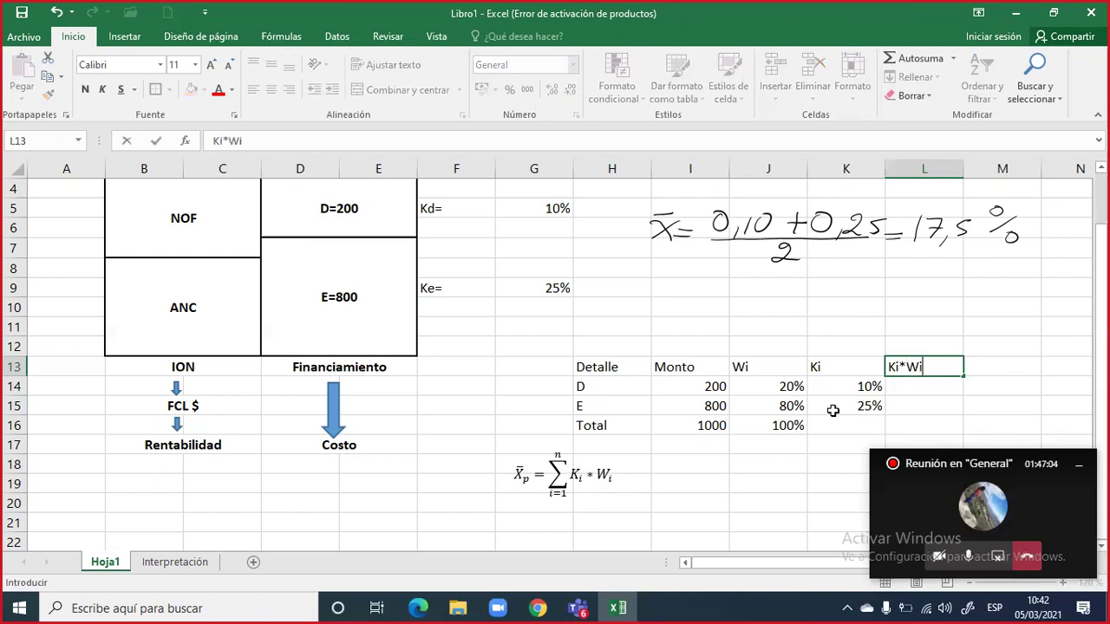
key(Return)
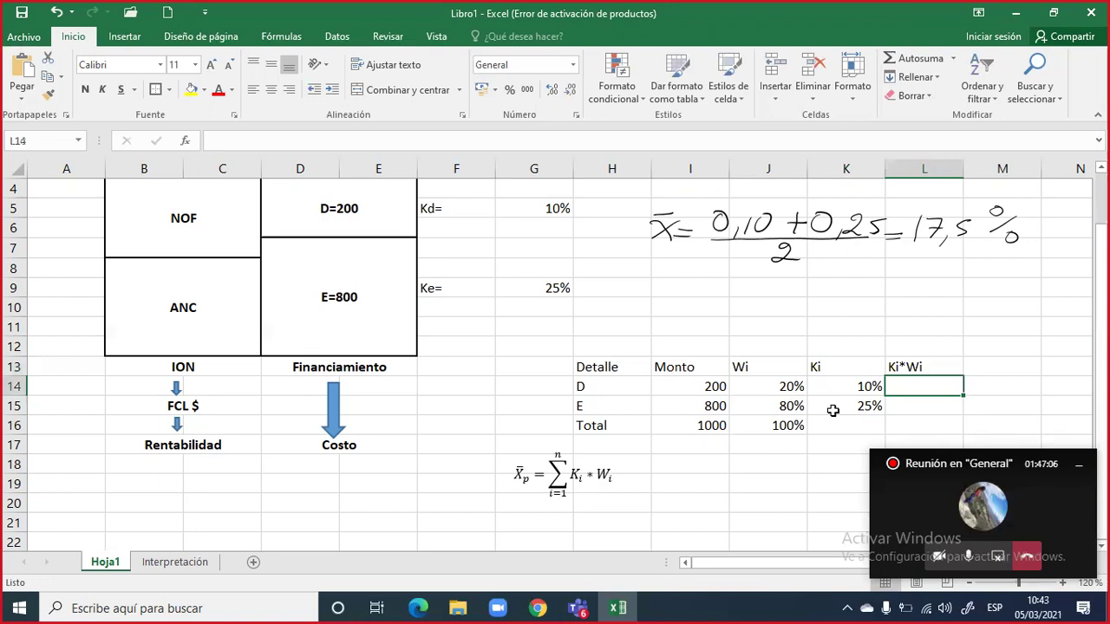
Multiply Ki by Wi for D in L14 with the formula =K14*J14
text(=)
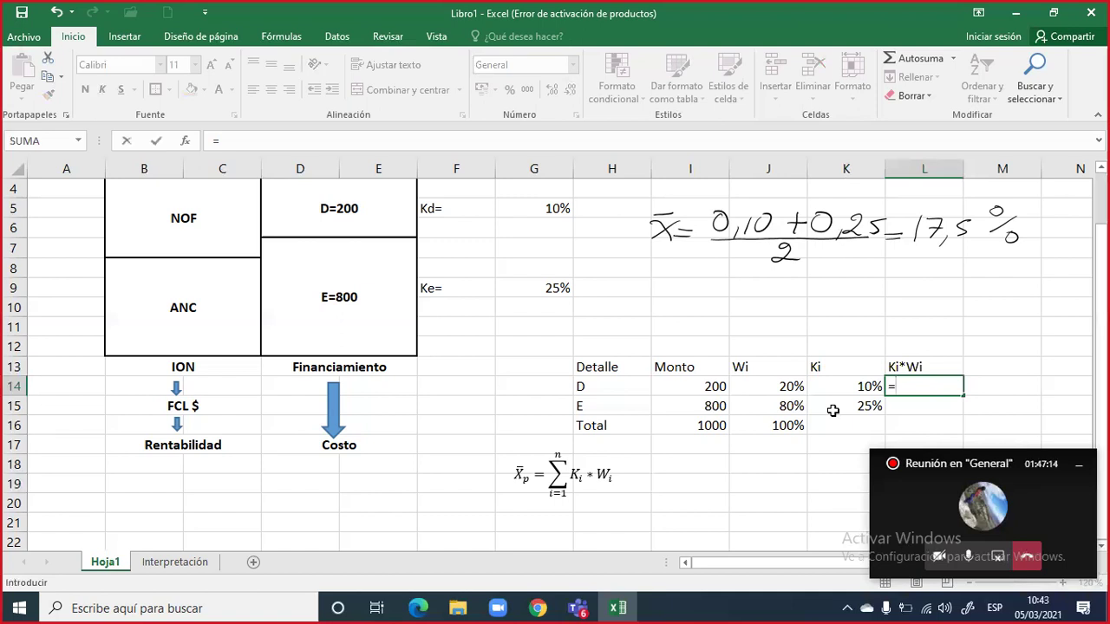
key(Left)
text(*)
key(Left)
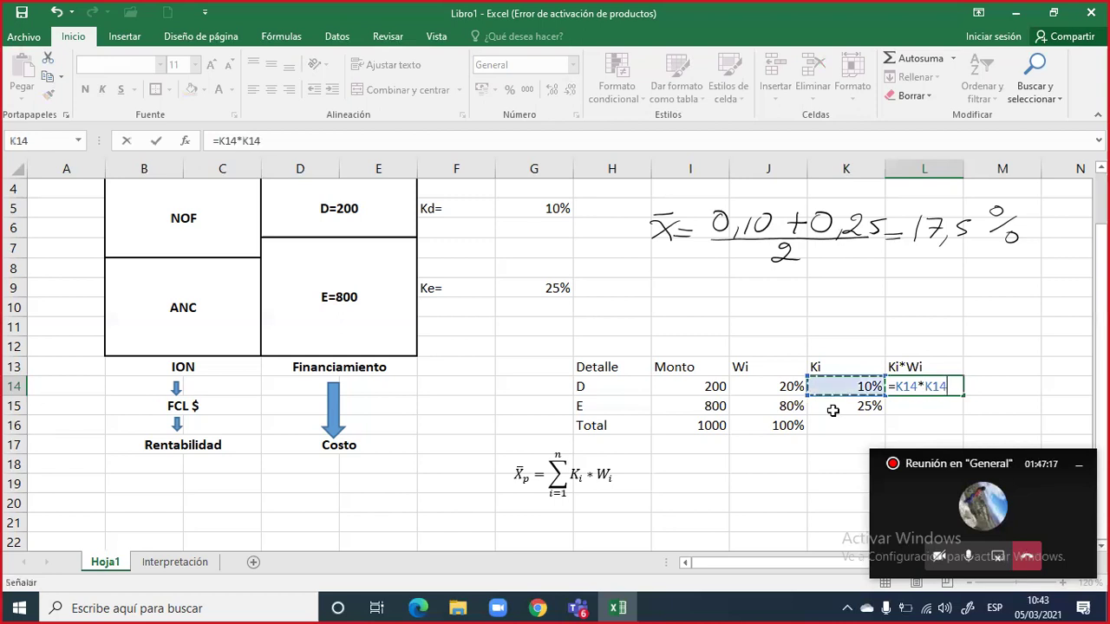
key(Left)
key(Return)
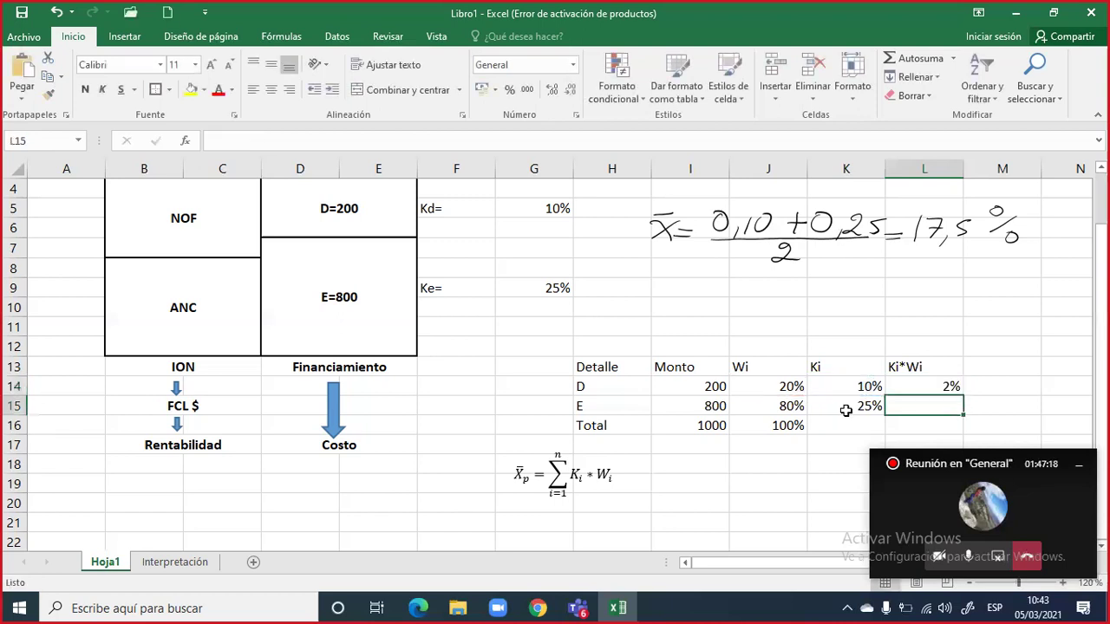
Fill the Ki*Wi formula from L14 down to the E row and total the column in L16 with =SUMA(L14:L15)
click(919, 387)
drag(963, 397, 913, 396)
double_click(947, 405)
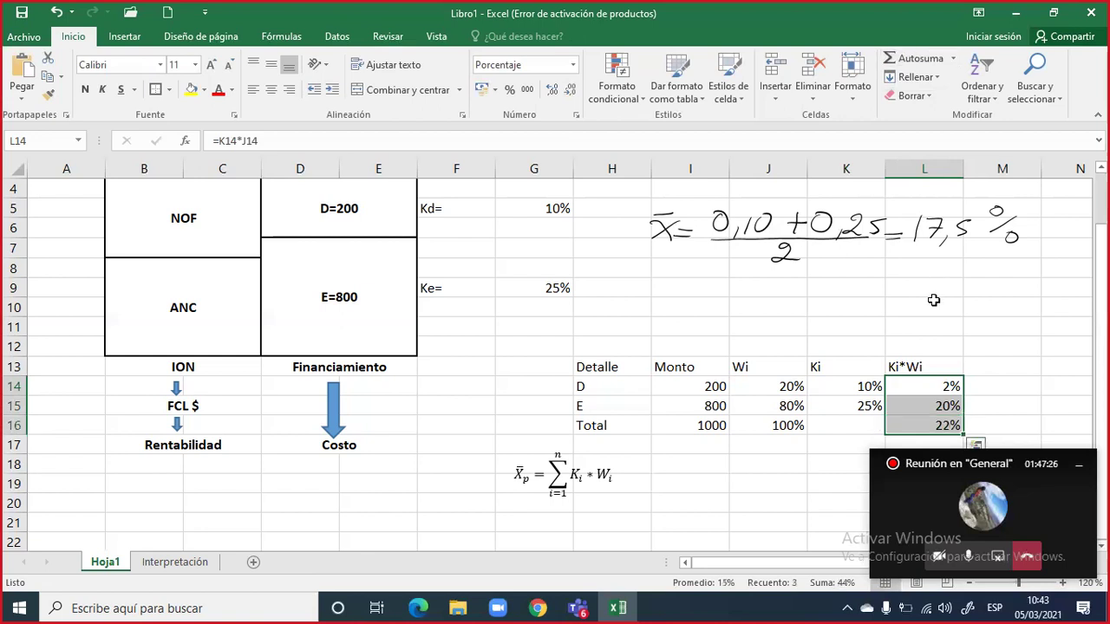
Format the weighted total in L16 with yellow fill, bold text and one decimal place
click(937, 425)
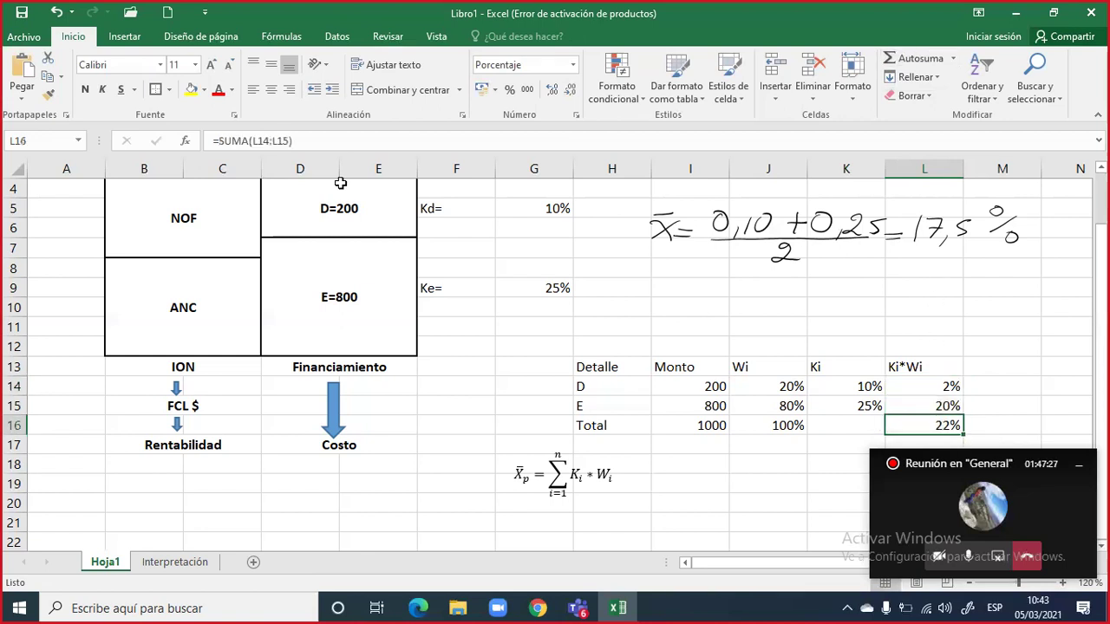
click(198, 93)
click(84, 89)
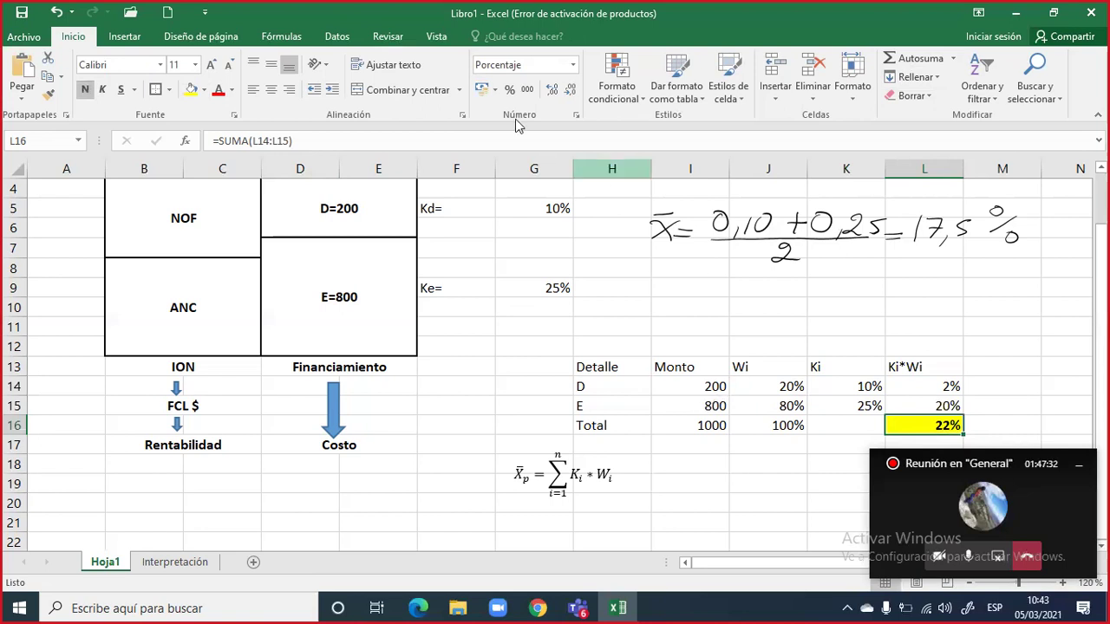
click(552, 90)
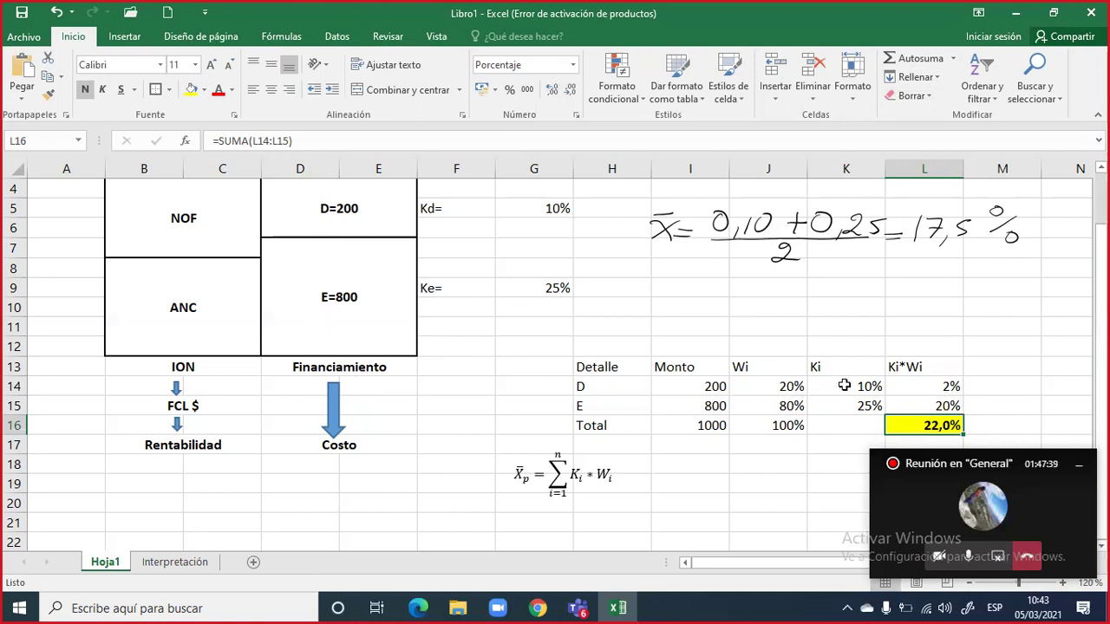
Give the table's header row H13:L13 a thick bottom border and bold text
drag(599, 367, 911, 367)
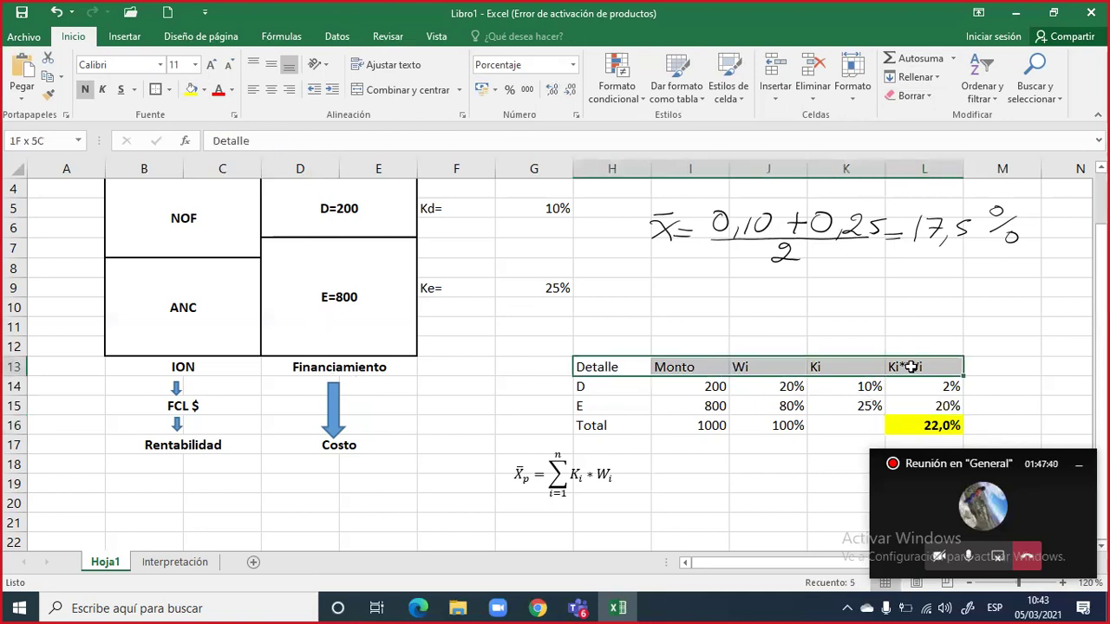
click(172, 90)
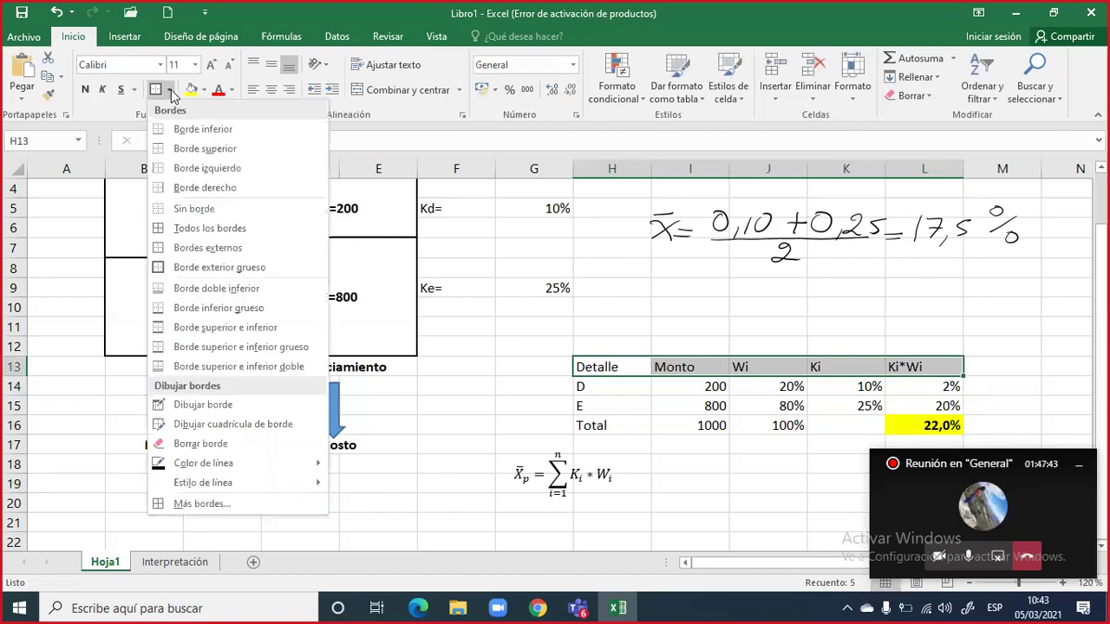
click(222, 307)
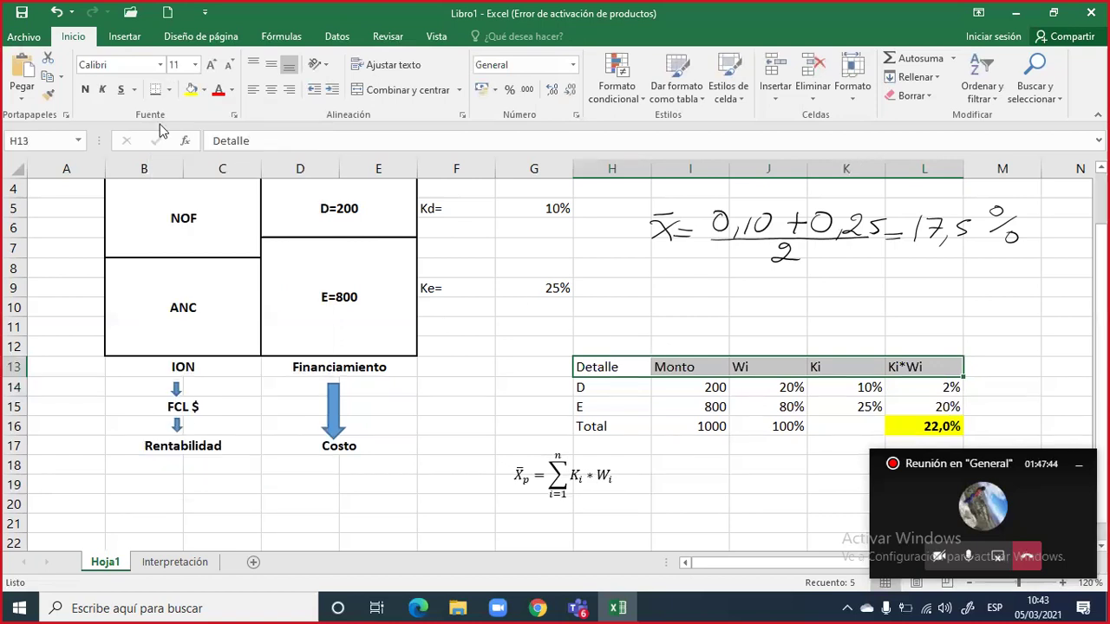
click(84, 90)
Make the Total row cells H16:J16 bold
drag(607, 426, 776, 430)
click(84, 90)
click(693, 427)
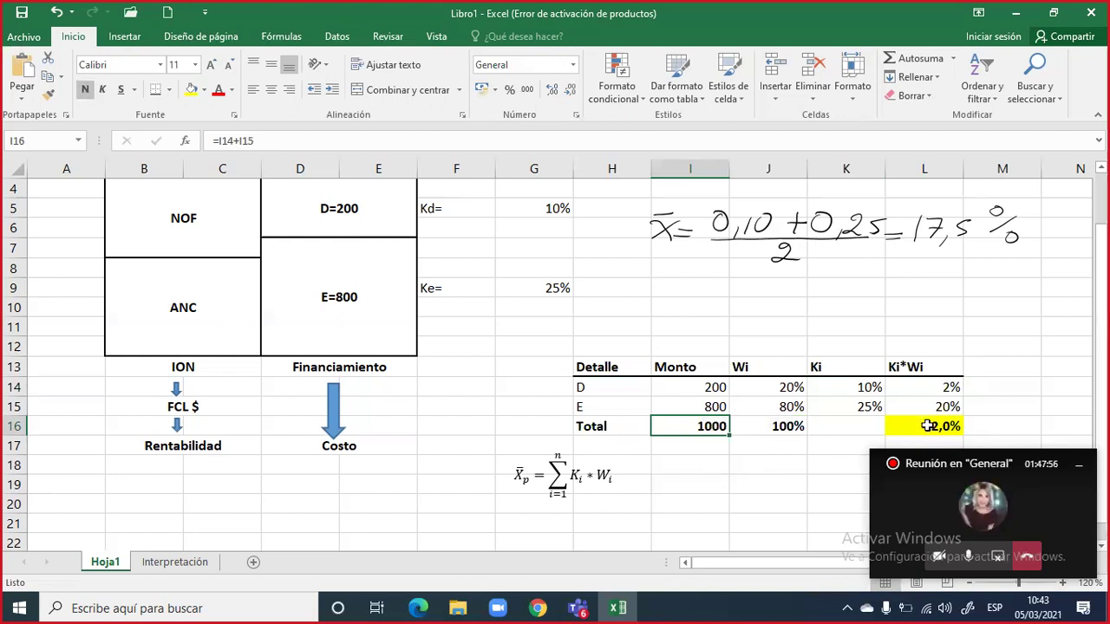
Check the references behind the Ki cells K14 and K15, the source rates in G5:G9, and the total formula in L16
click(863, 390)
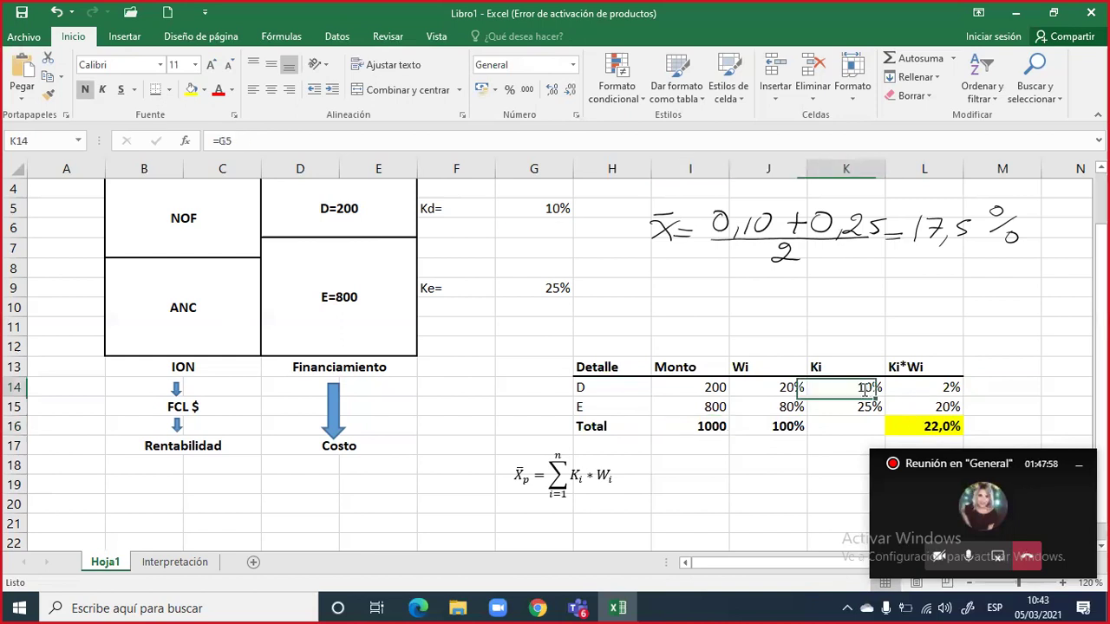
double_click(862, 389)
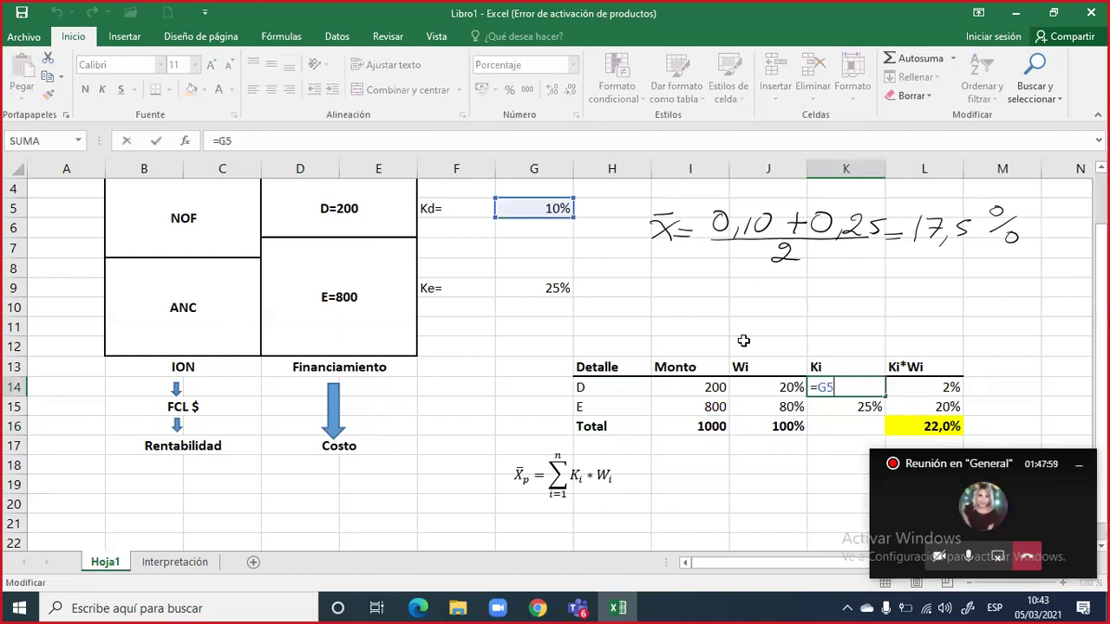
key(Escape)
click(859, 407)
text(=)
click(555, 286)
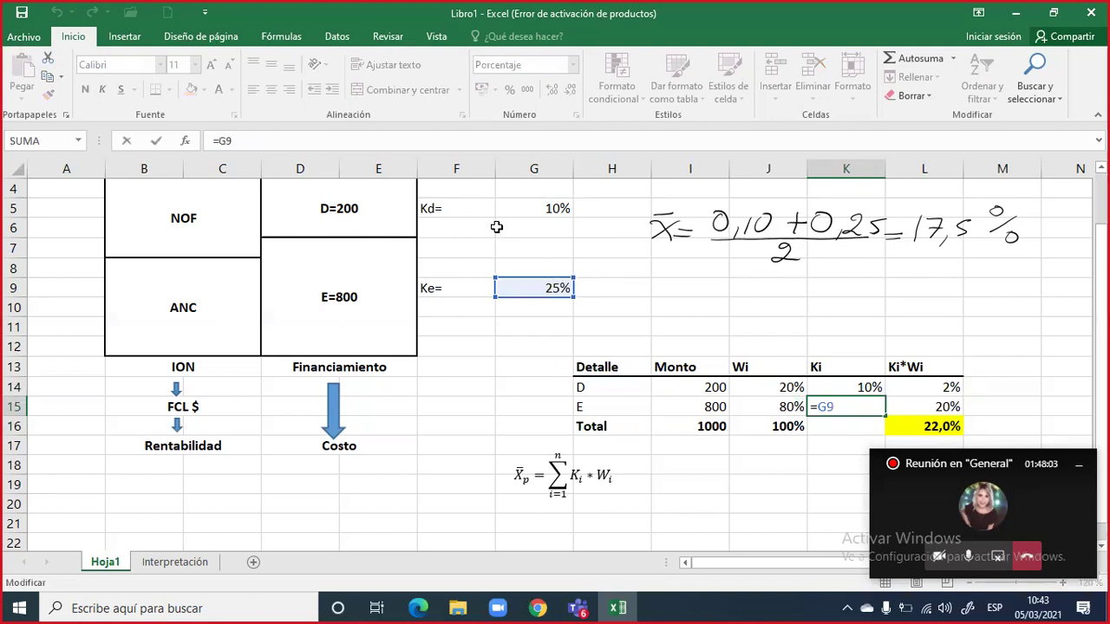
key(ctrl+Return)
click(531, 210)
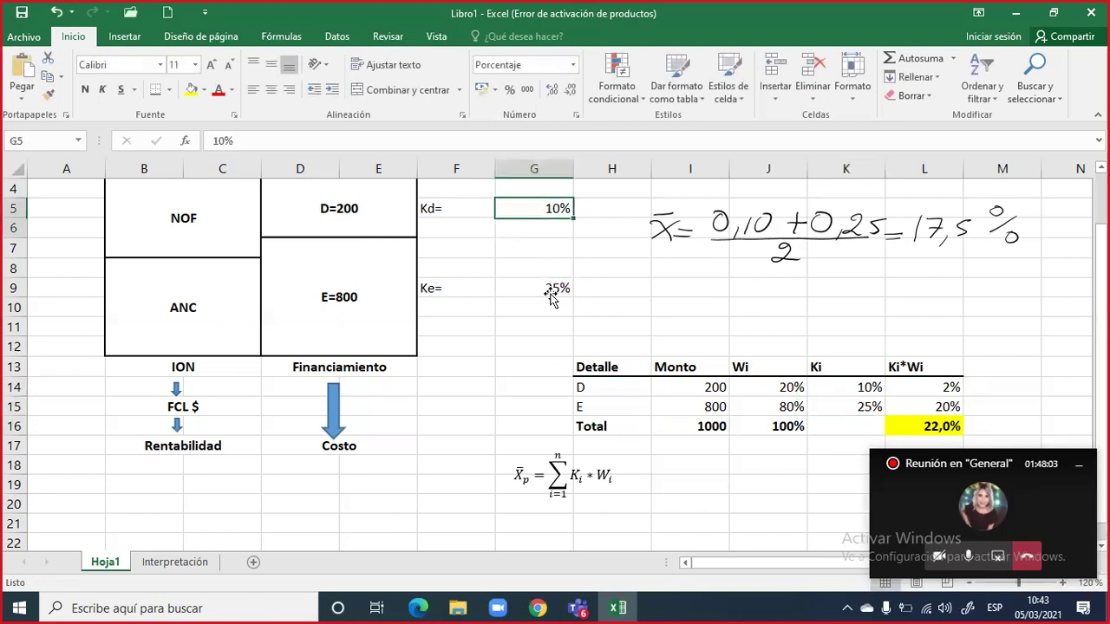
shift+click(552, 296)
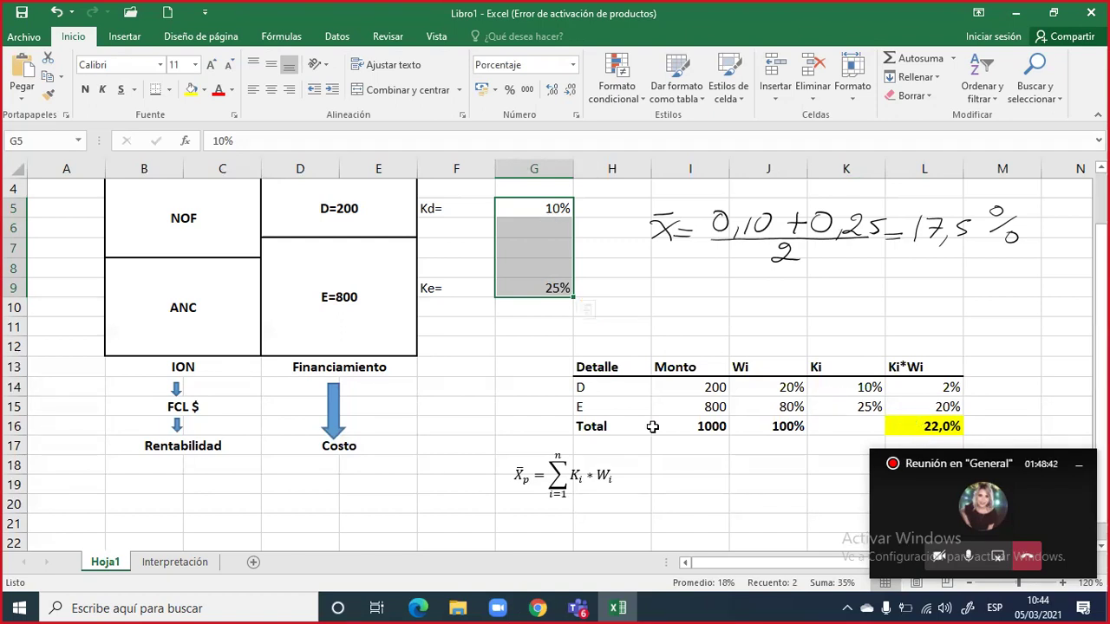
click(919, 427)
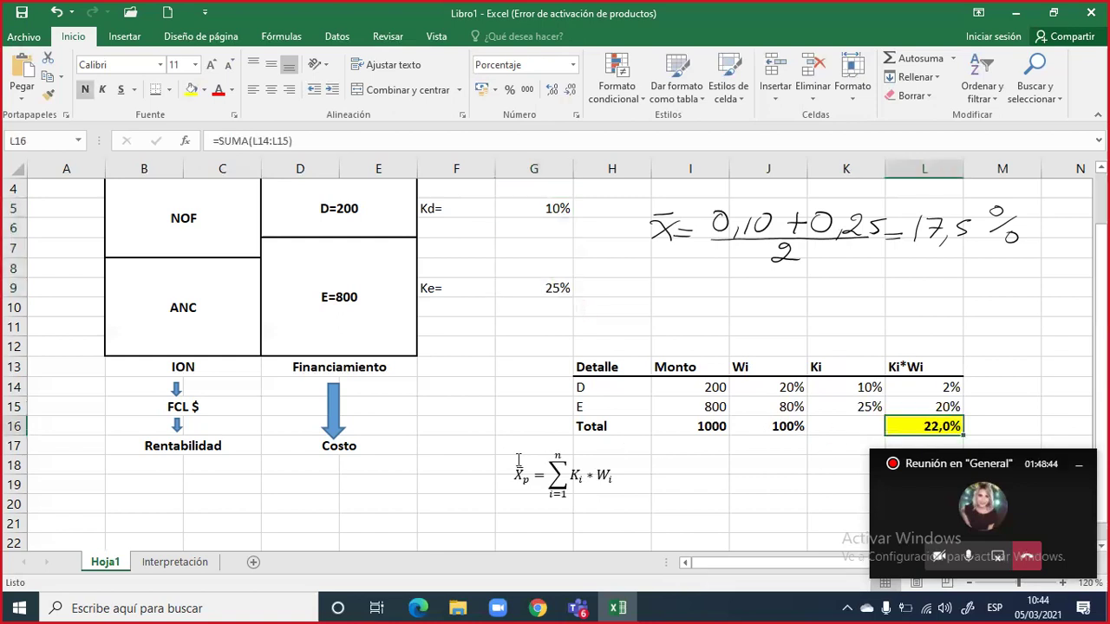
Replace the weighted-mean symbol X̄p before the equals sign of the equation with CPPC
click(534, 476)
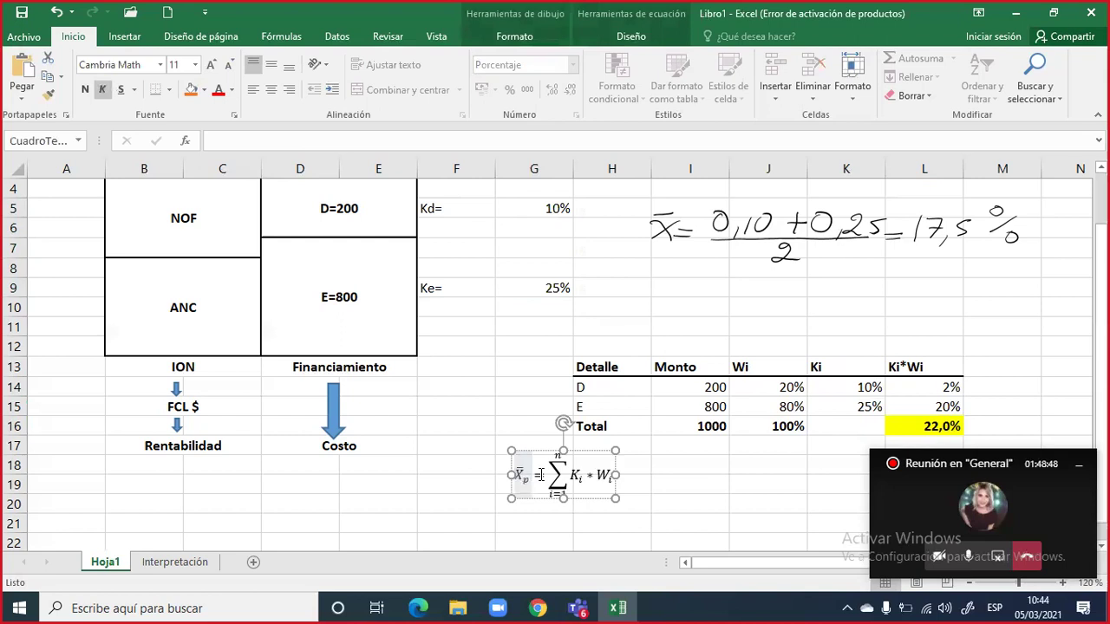
key(BackSpace)
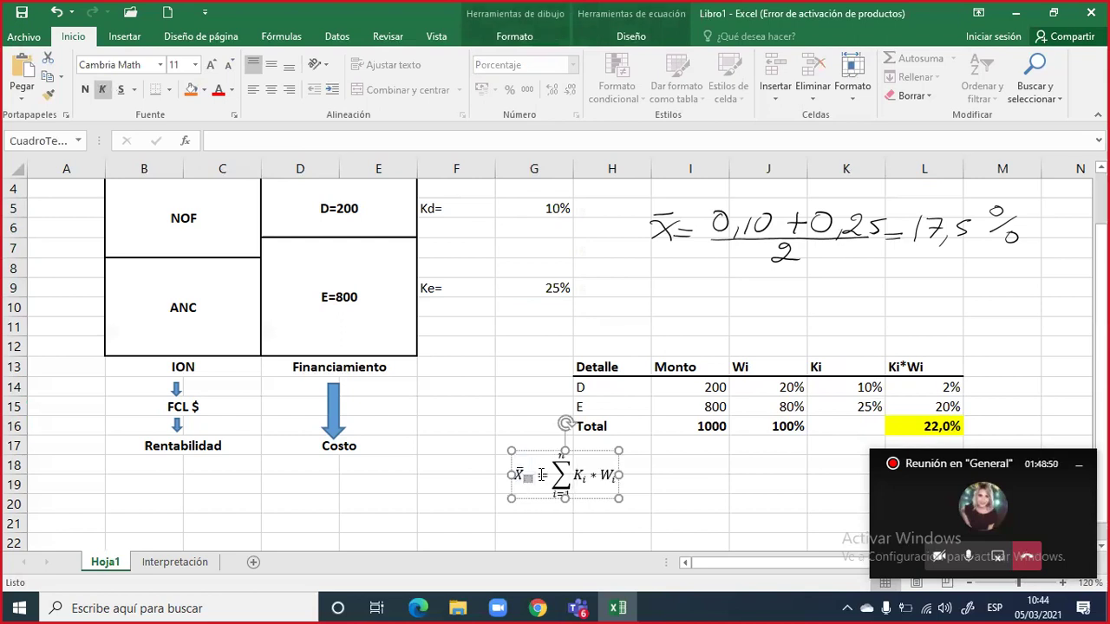
text(C)
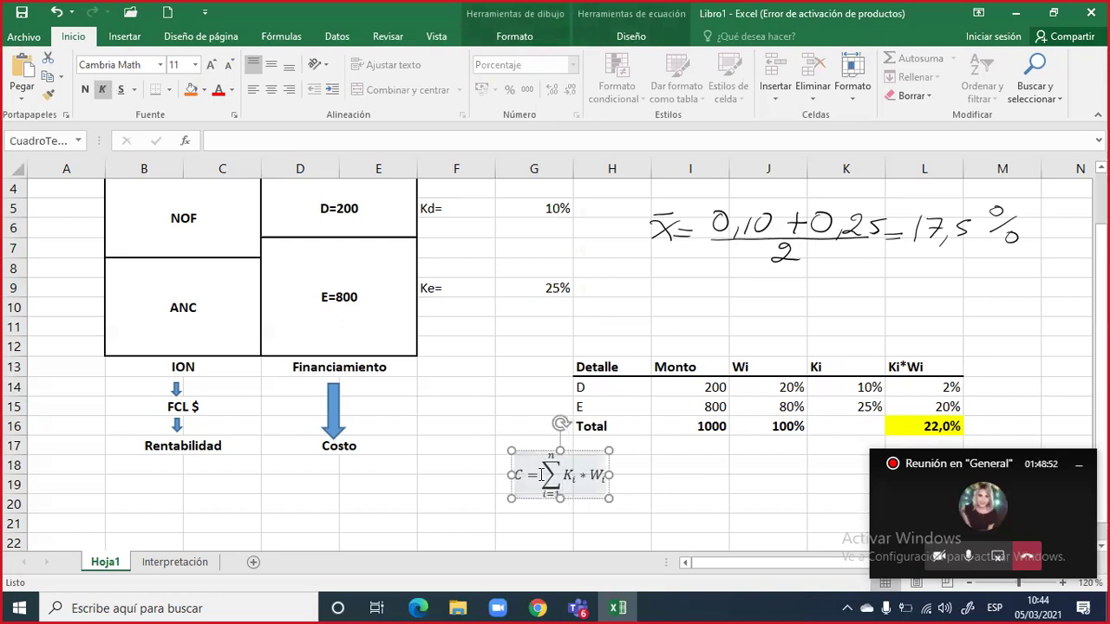
text(P)
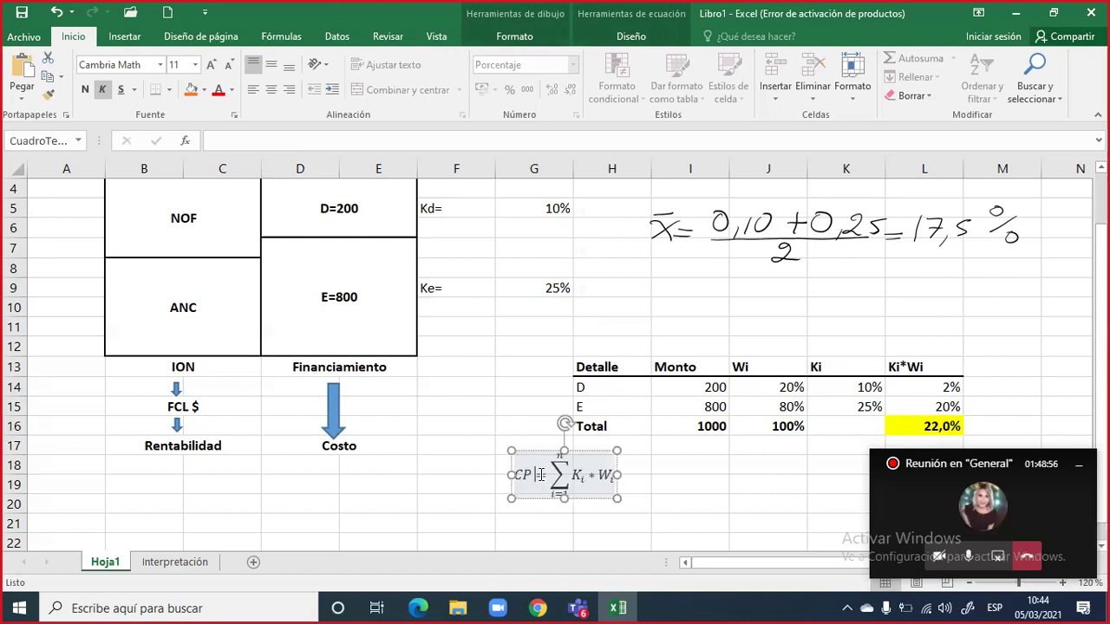
text(P)
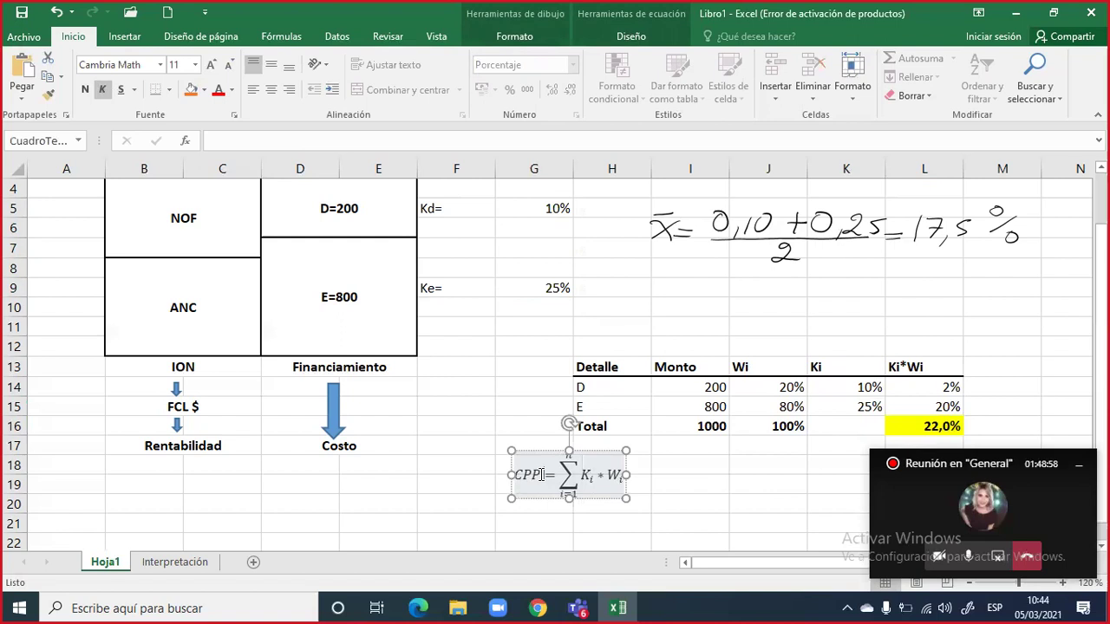
text(C)
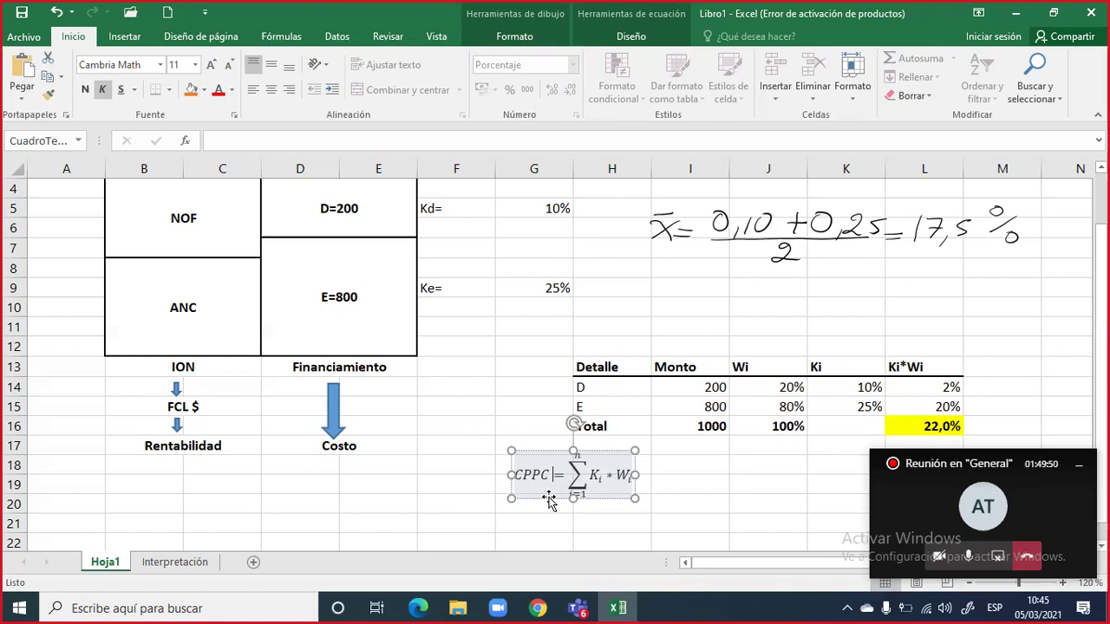
Insert WACC as an equivalent term in the equation so it starts CPPC = WACC before the summation
text(")
key(BackSpace)
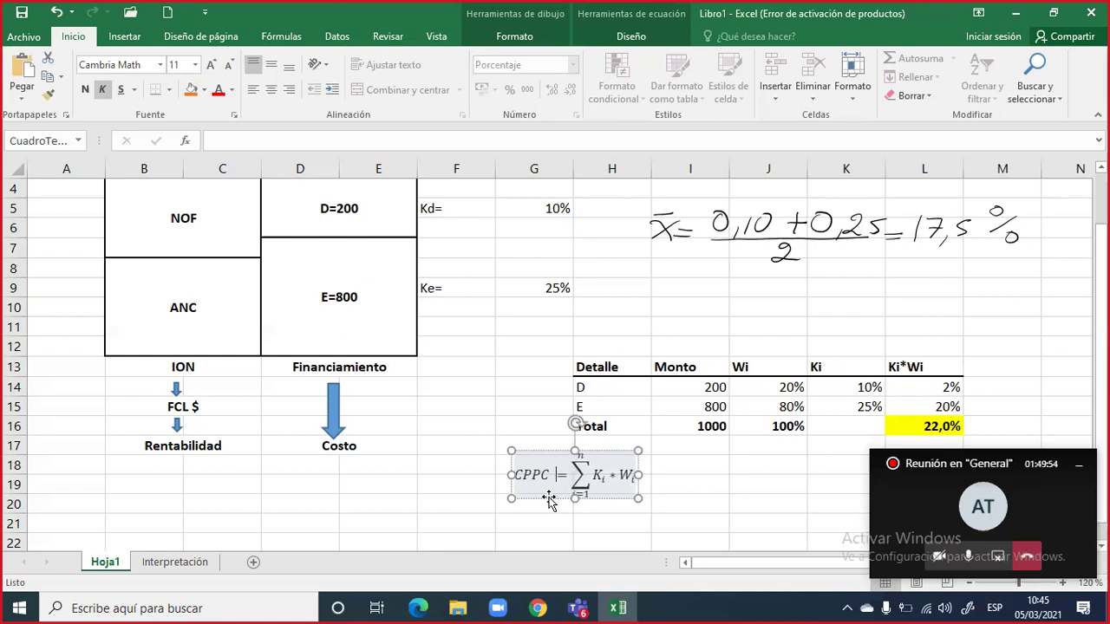
text(= )
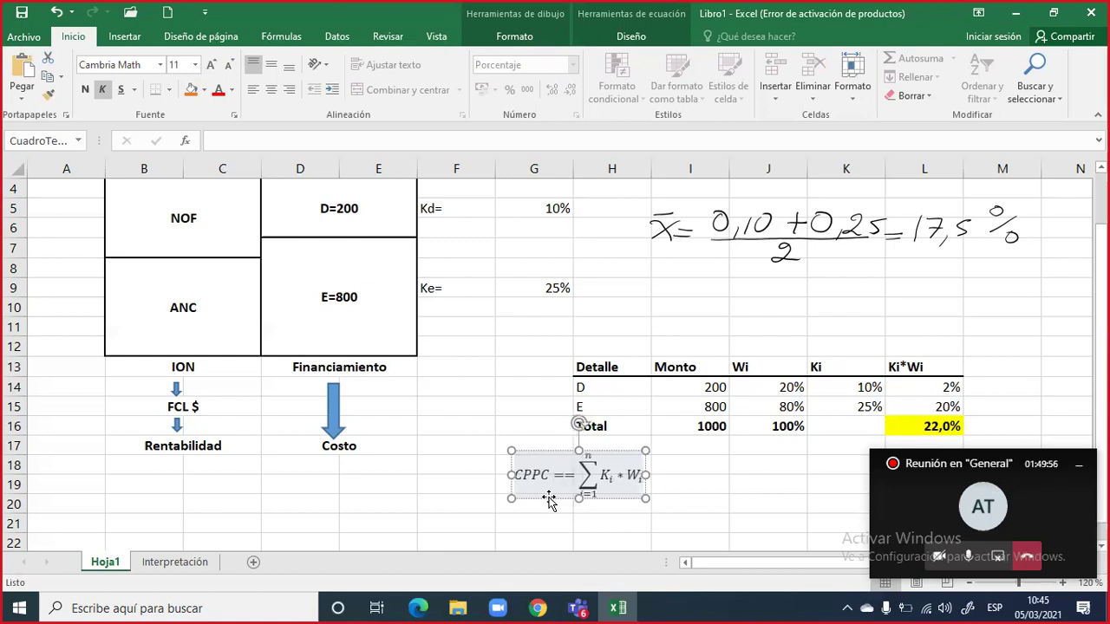
text(WACC)
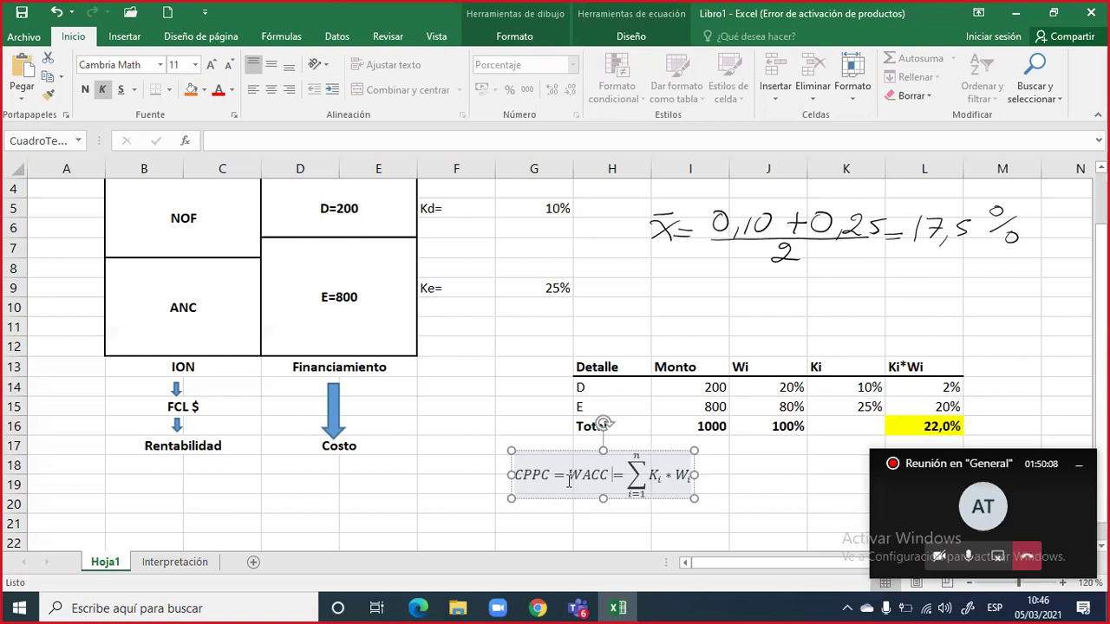
drag(569, 477, 613, 475)
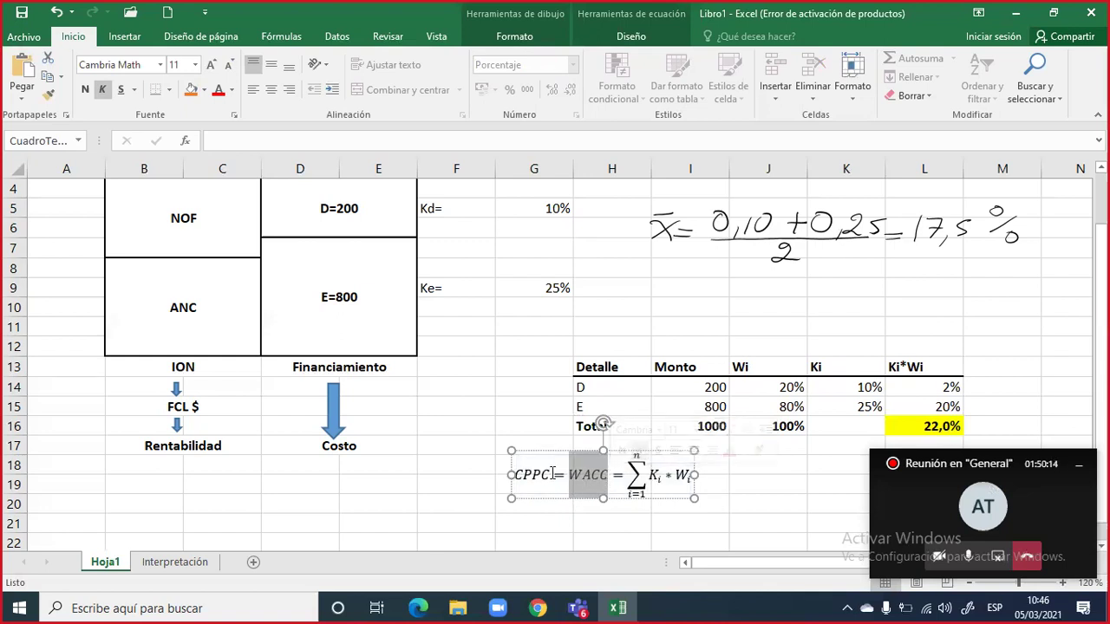
drag(550, 475, 514, 478)
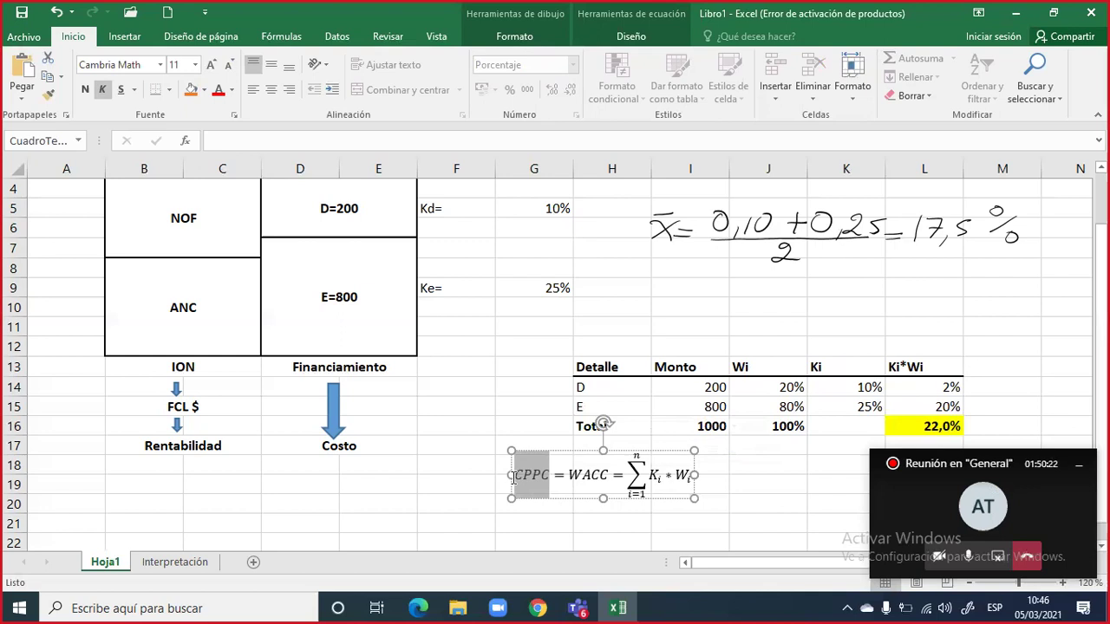
double_click(572, 478)
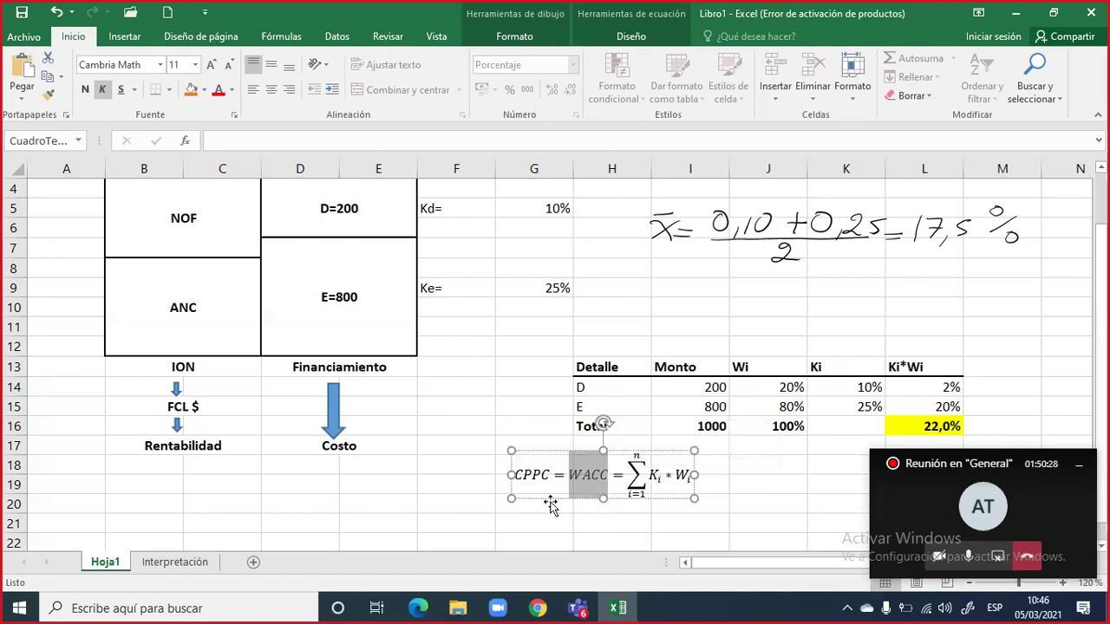
Replace the Costo label in D17 with CPPC and shift the large arrow above it slightly up
click(355, 446)
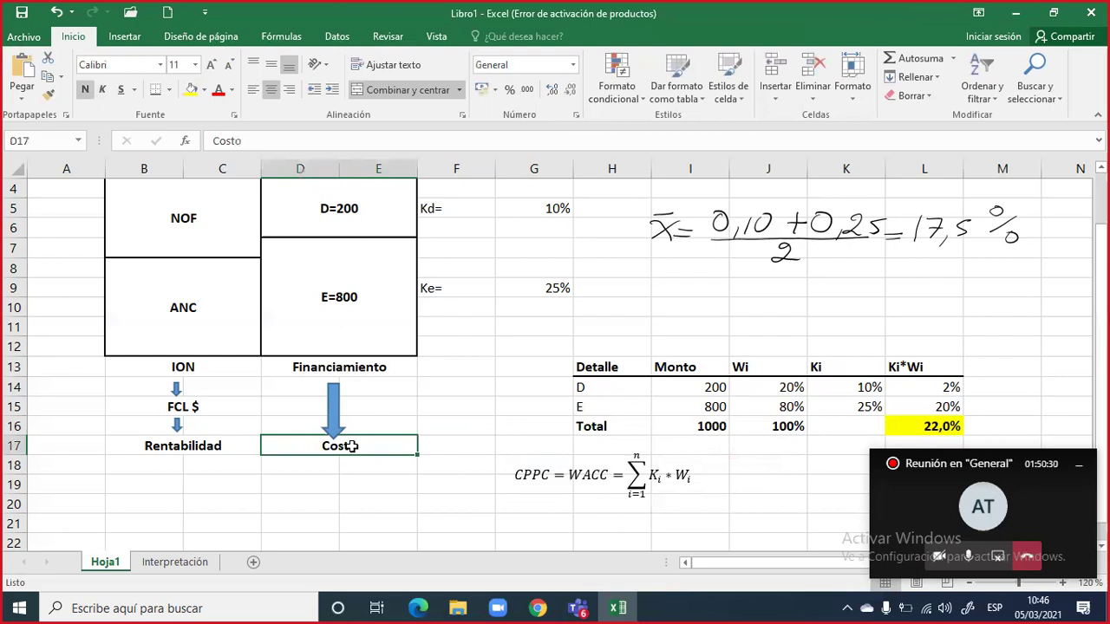
text(CPPC)
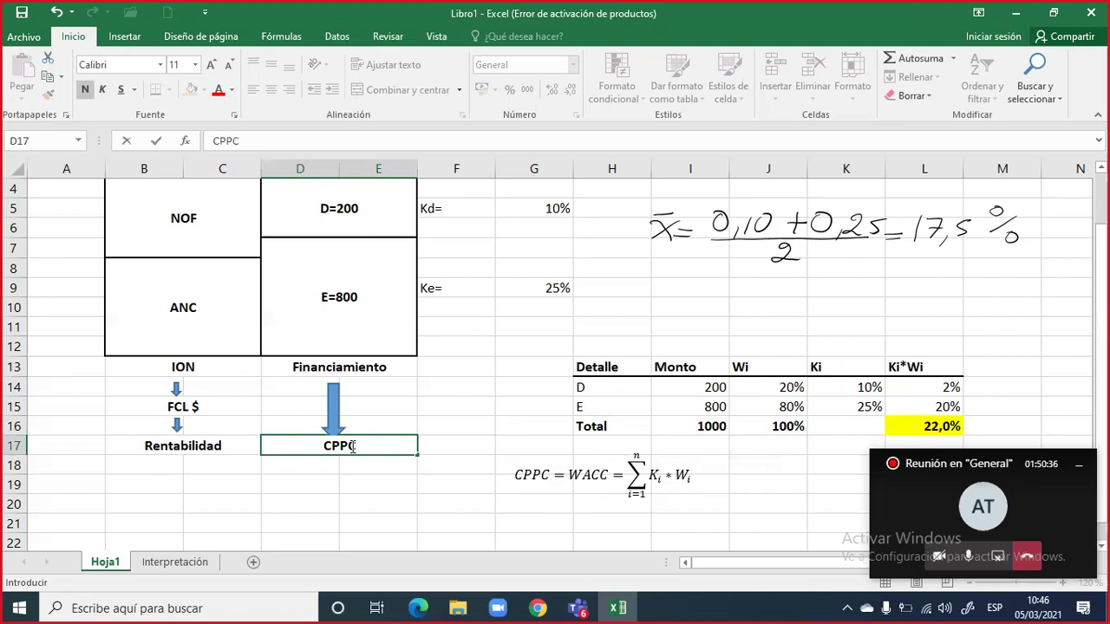
click(351, 462)
click(339, 445)
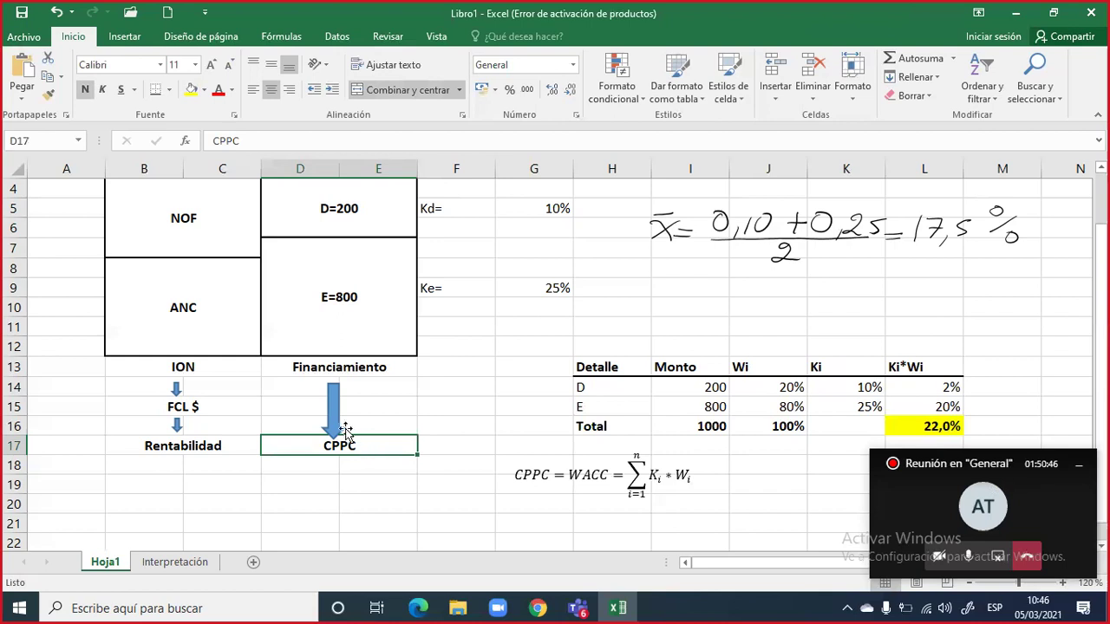
click(336, 423)
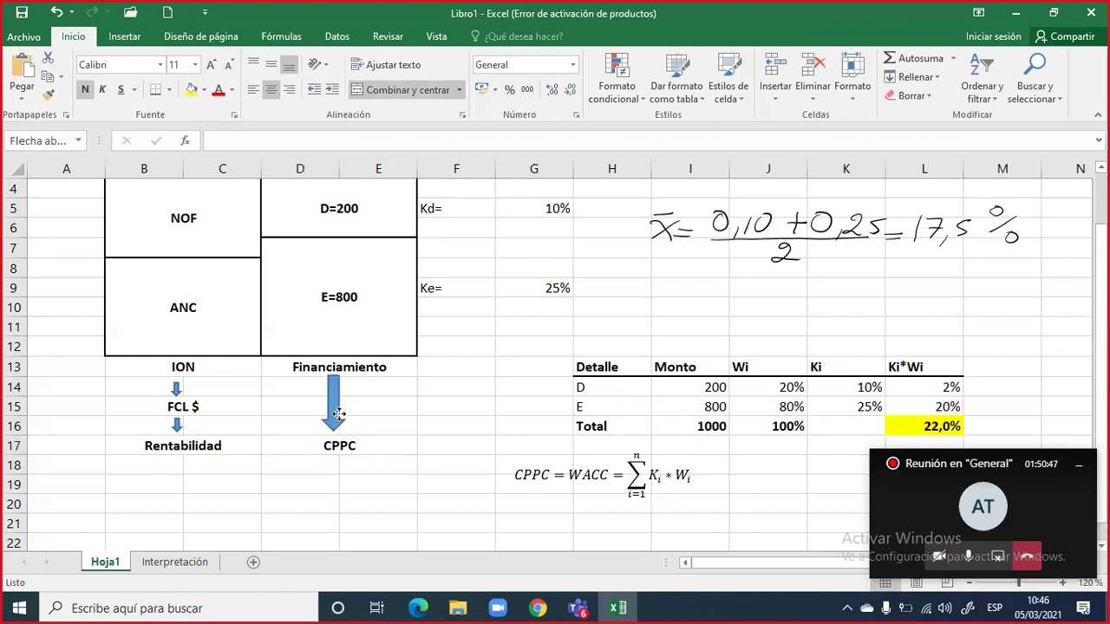
Append (MIN) to the CPPC label in D17 and colour the added text red
click(373, 446)
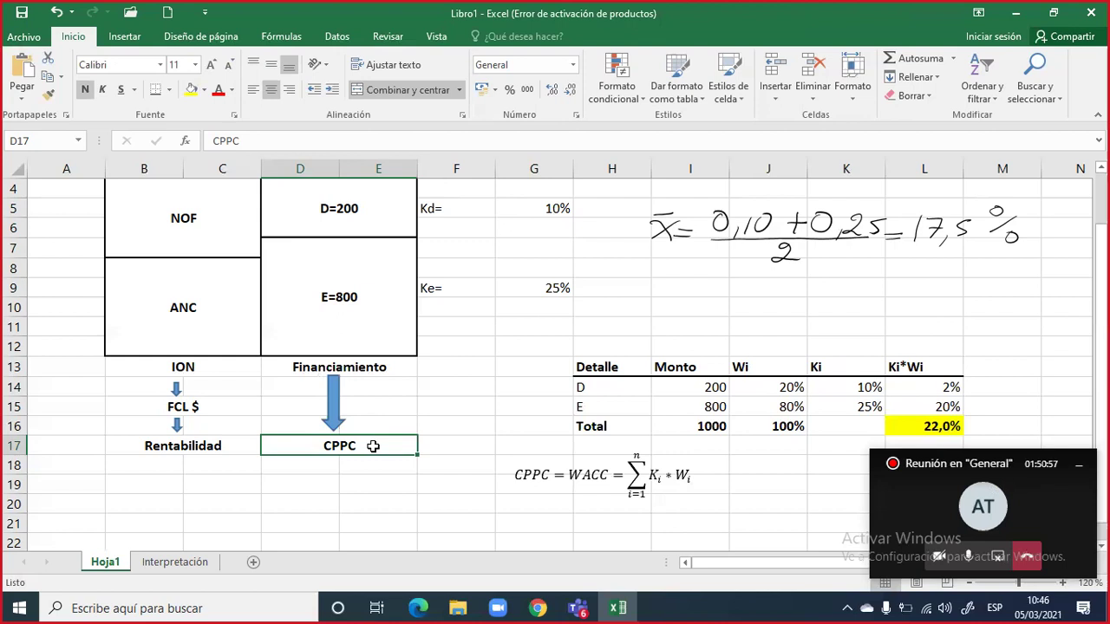
double_click(373, 446)
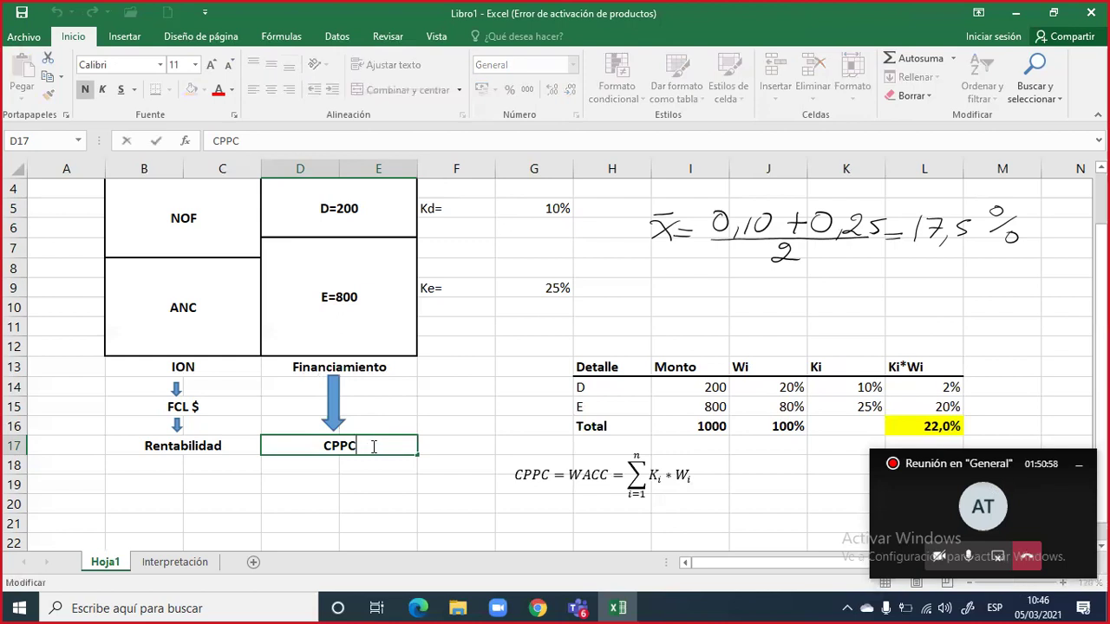
text((MIN))
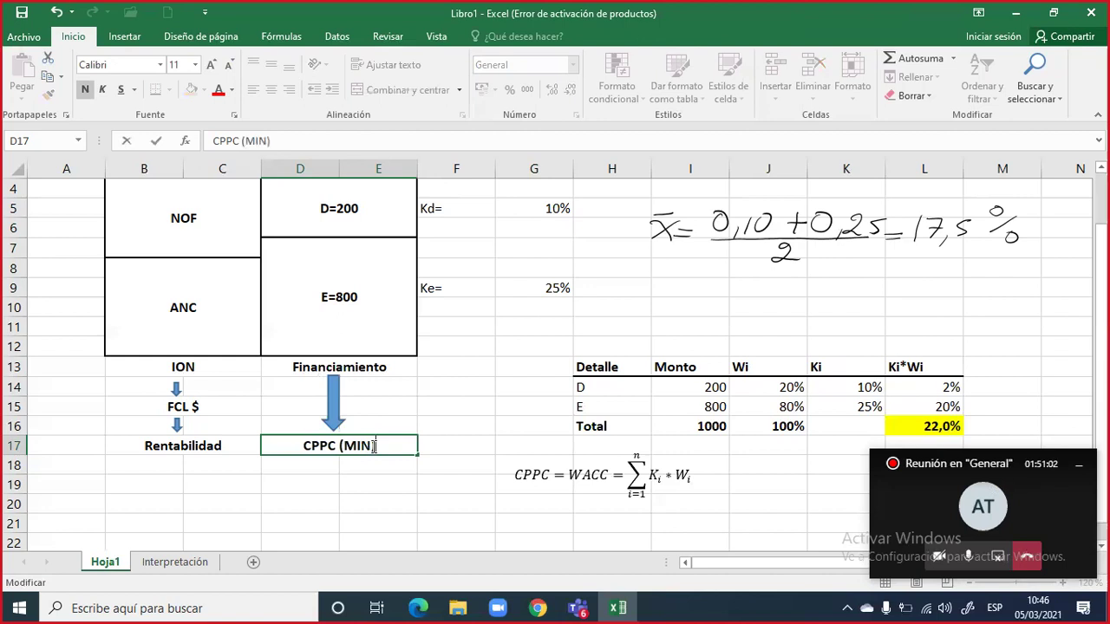
drag(386, 445, 345, 441)
click(349, 424)
click(350, 424)
click(384, 424)
click(384, 471)
click(310, 447)
double_click(311, 446)
drag(304, 445, 327, 445)
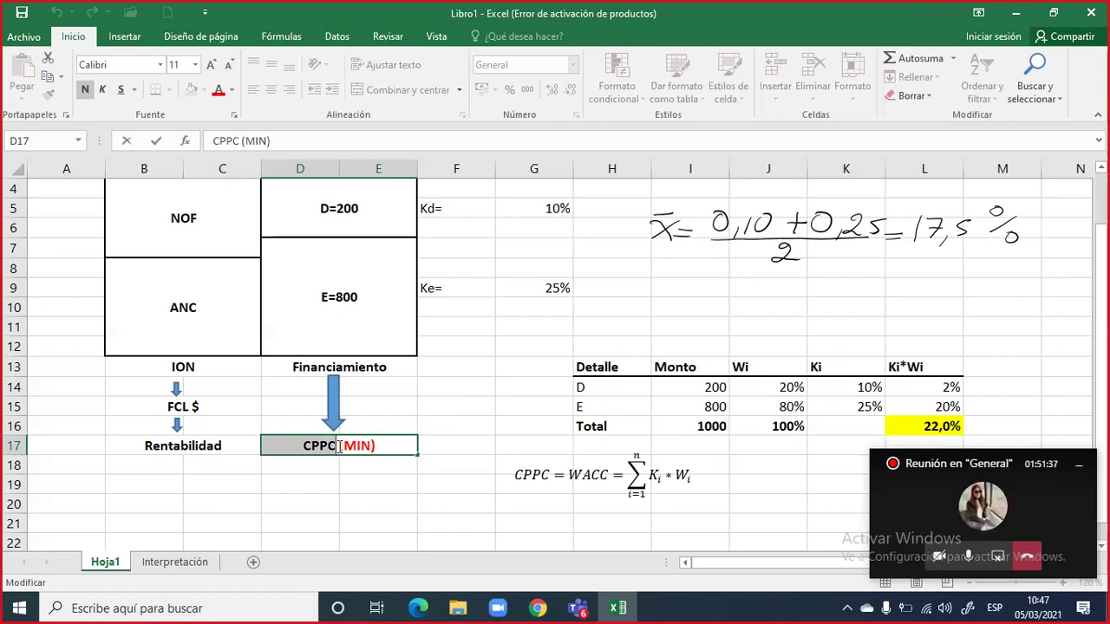
Append (MAX) to the Rentabilidad label in row 17 and colour the added text red
double_click(230, 447)
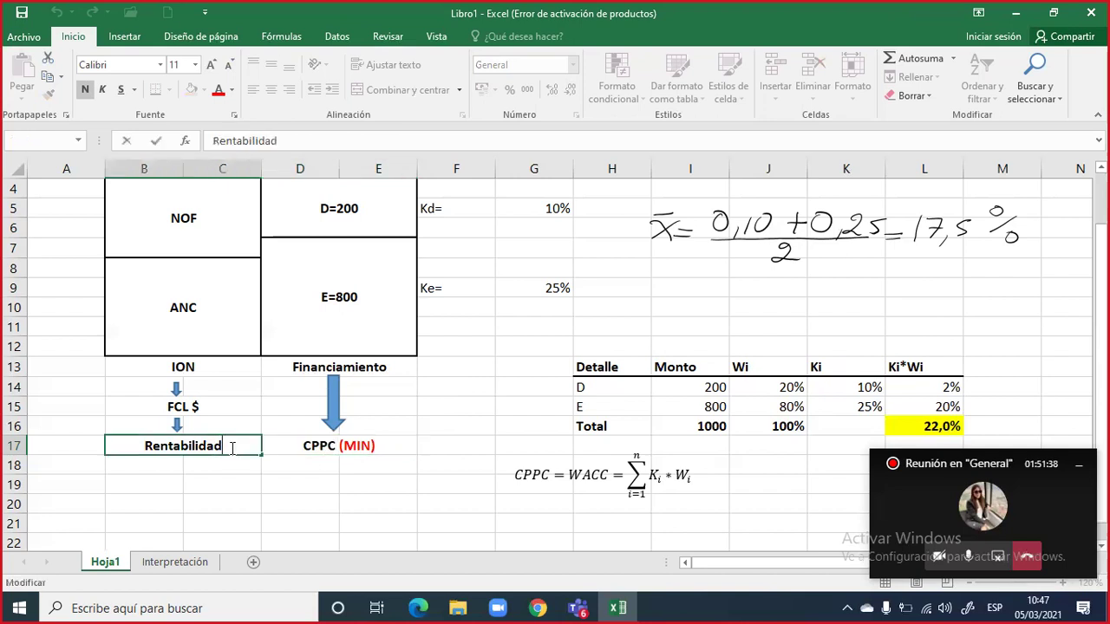
text(()
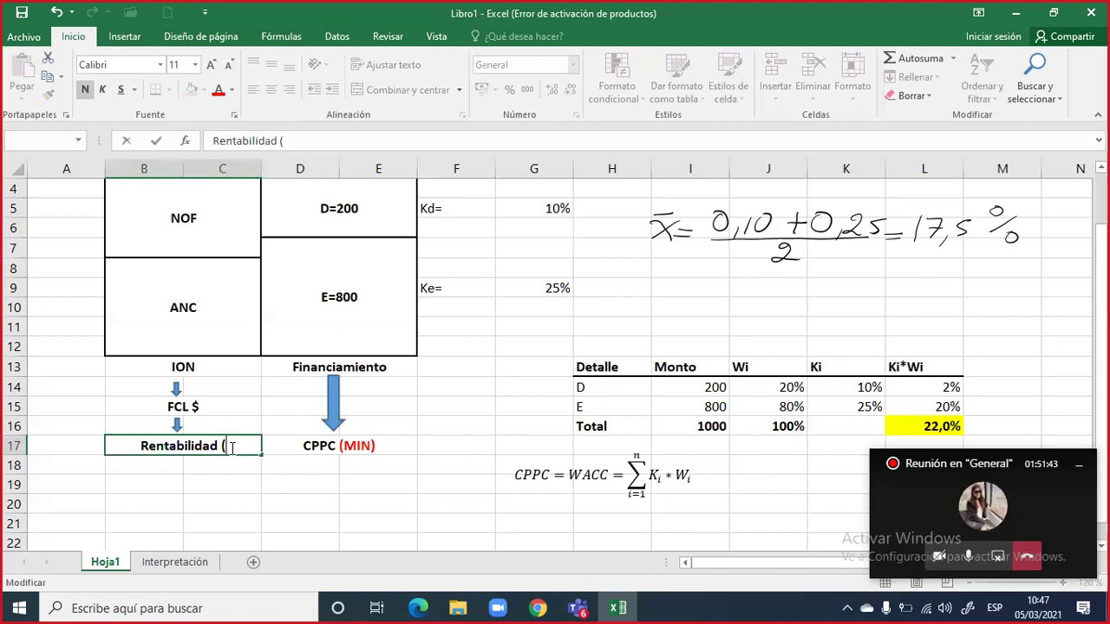
text(MAX)
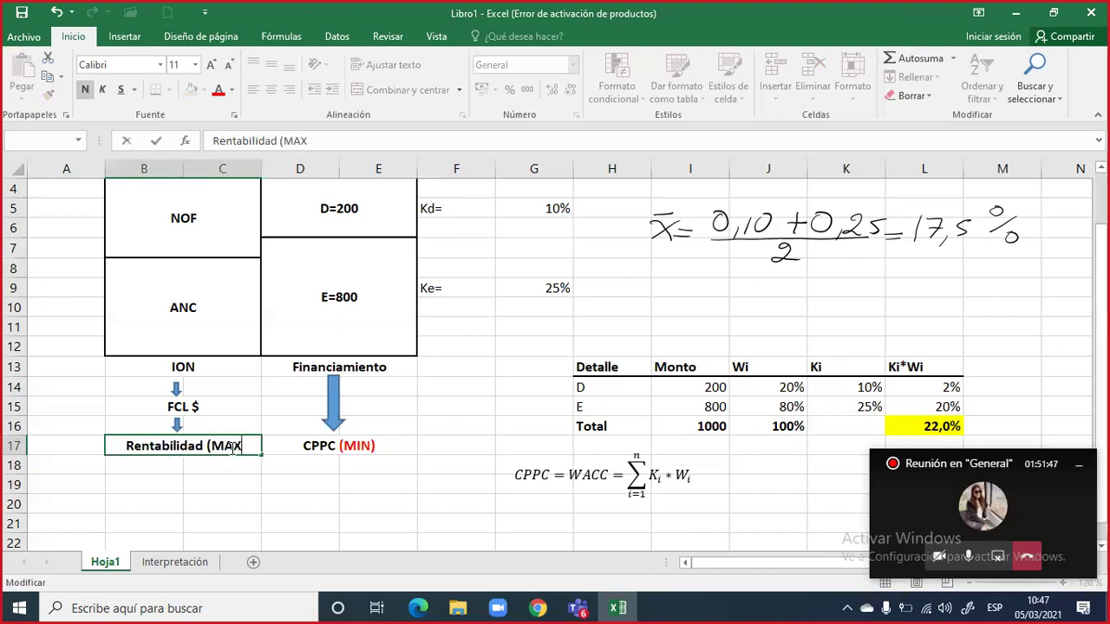
text(()
key(BackSpace)
text())
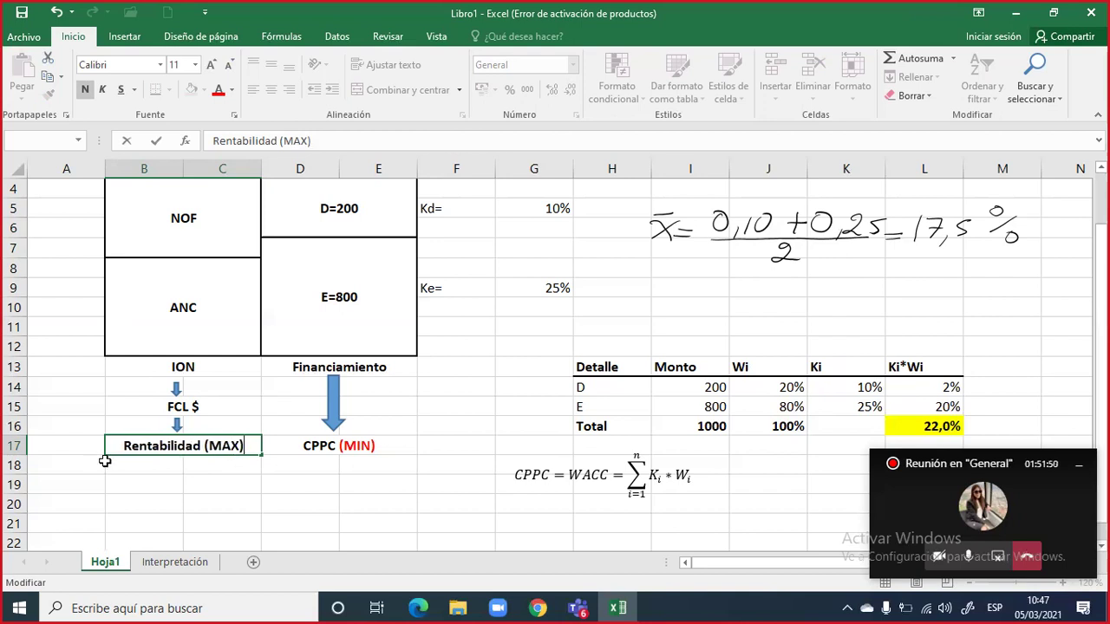
drag(248, 444, 208, 450)
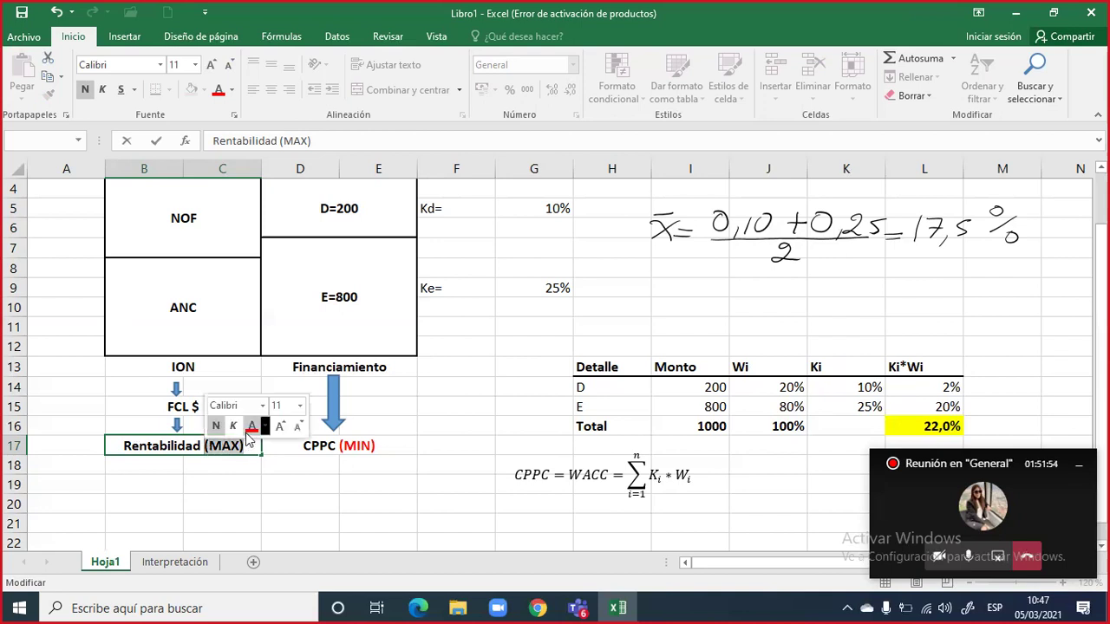
click(251, 426)
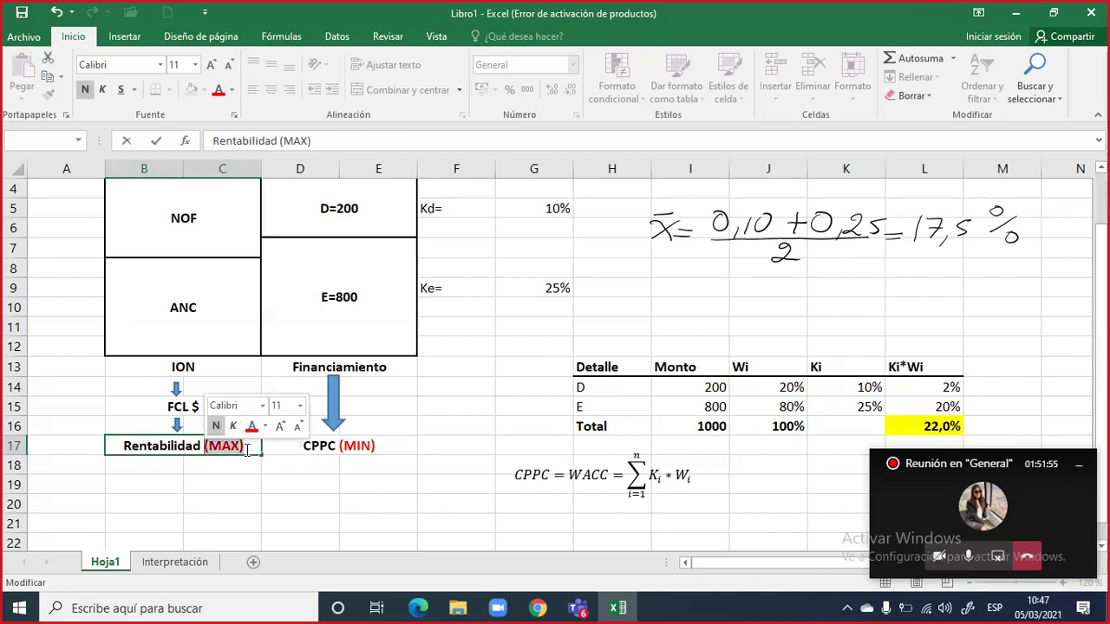
click(272, 488)
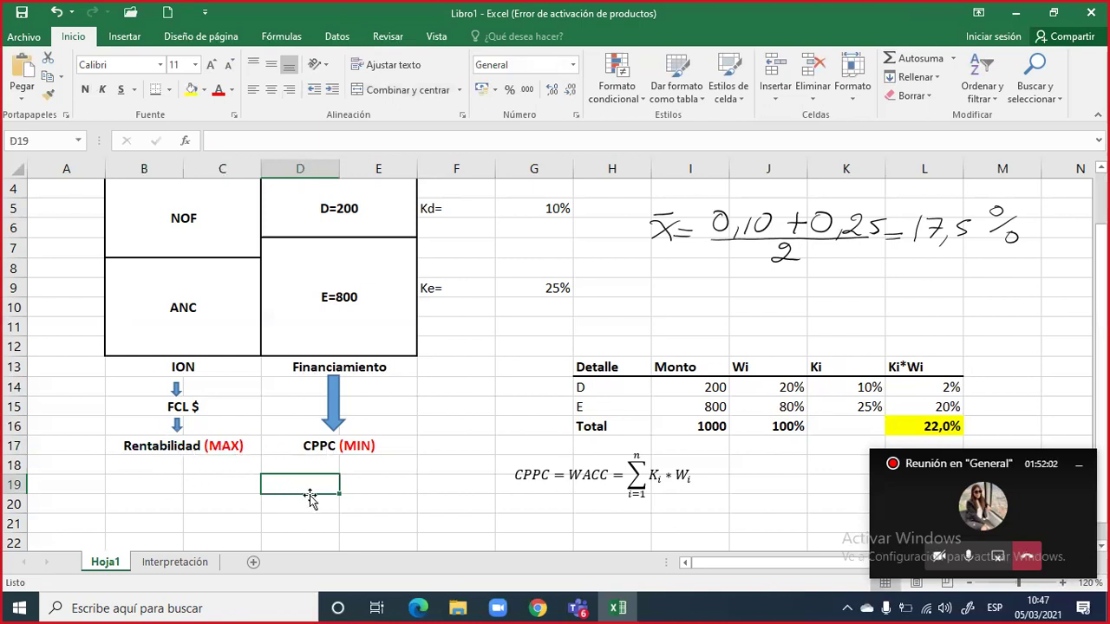
Draw a green greater-than sign between the Rentabilidad (MAX) and CPPC (MIN) labels, and undo it
click(178, 506)
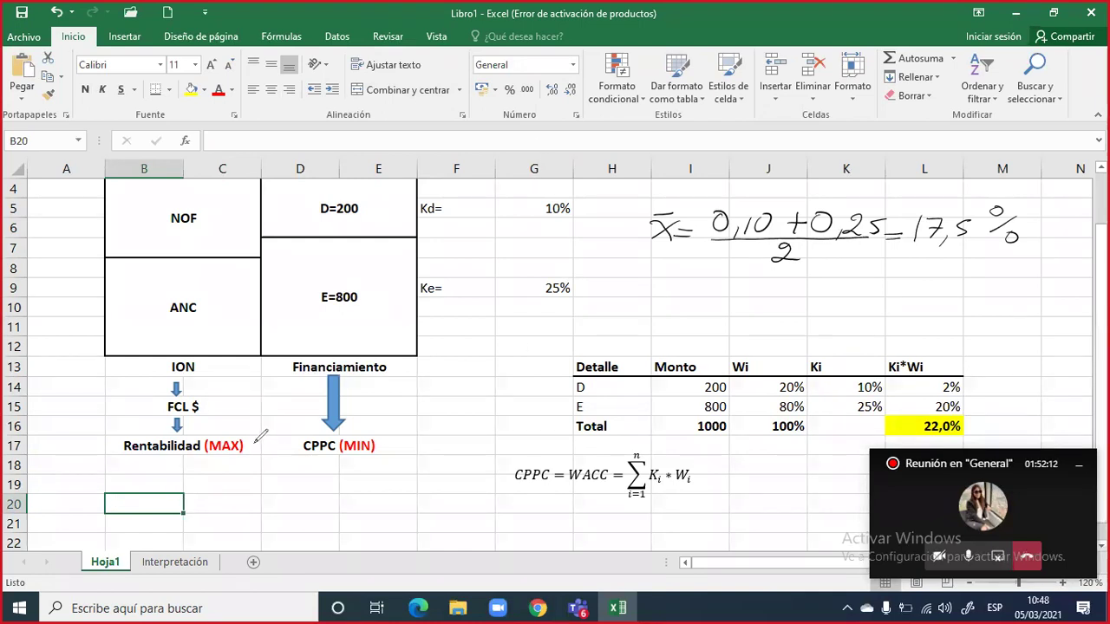
drag(248, 450, 286, 449)
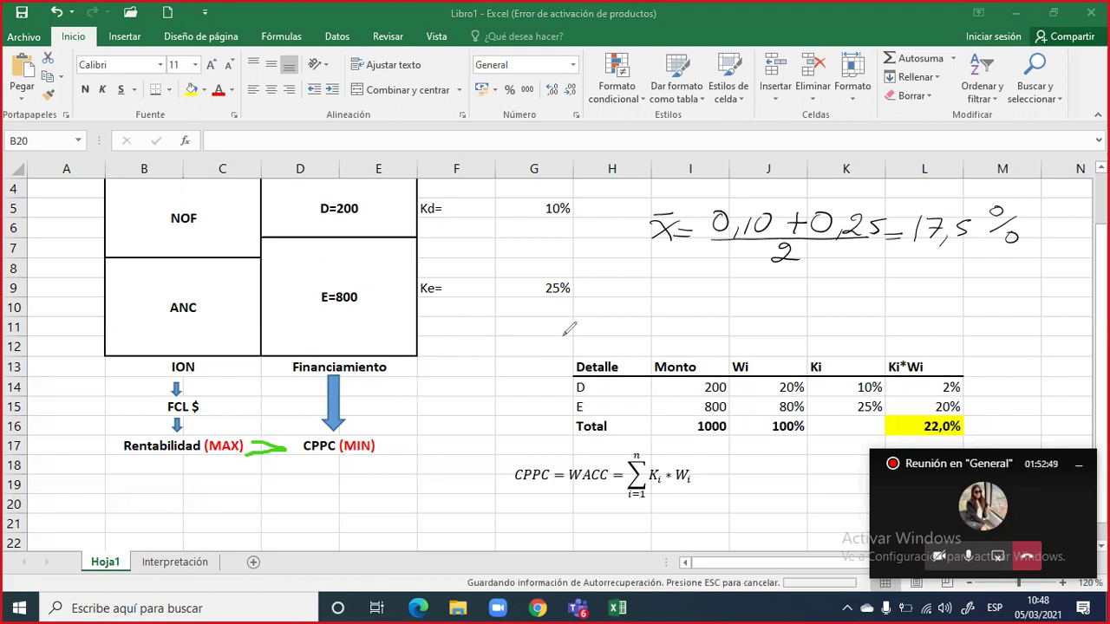
key(ctrl+z)
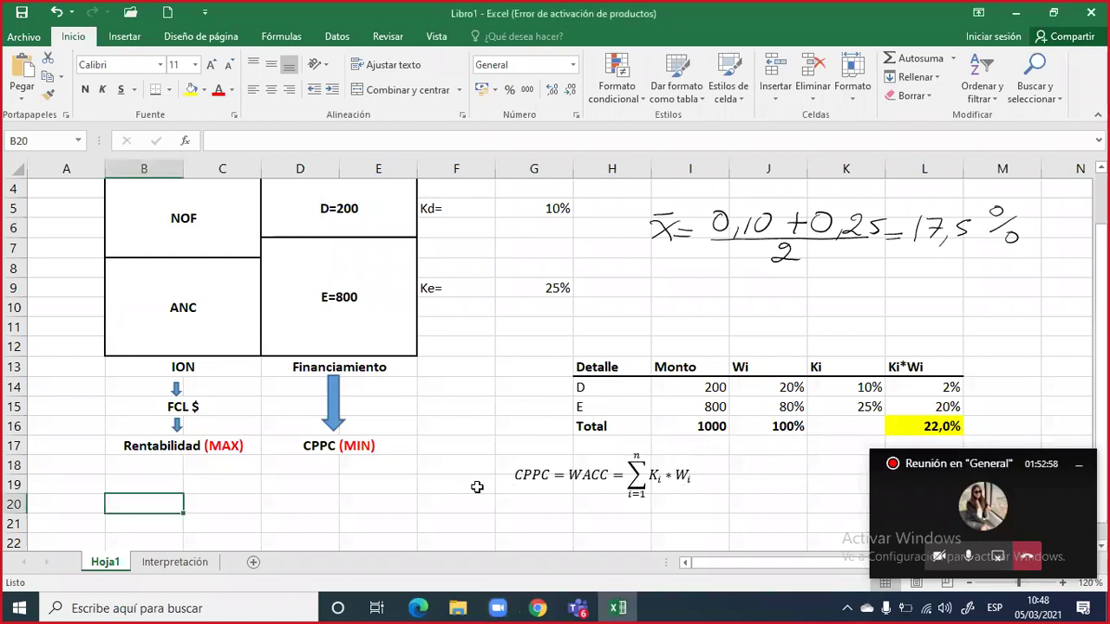
Add an on-screen text note below the CPPC equation reading "El costo de capital de la empresa es de 22%"
scroll(476, 483, down, 2)
click(454, 404)
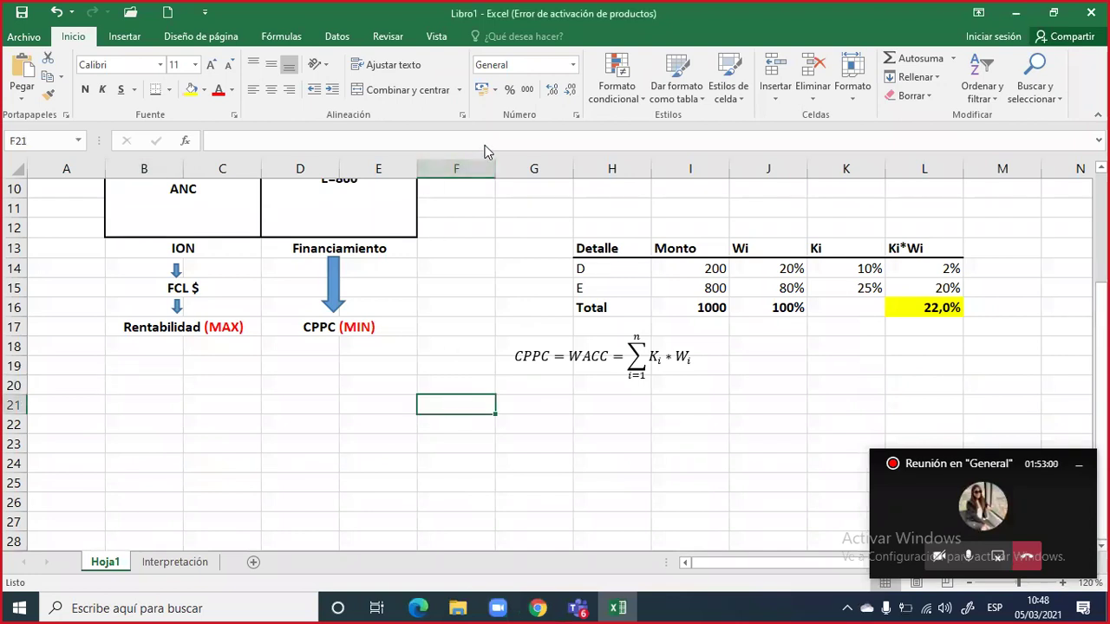
click(428, 400)
text(Int)
key(BackSpace)
key(BackSpace)
key(BackSpace)
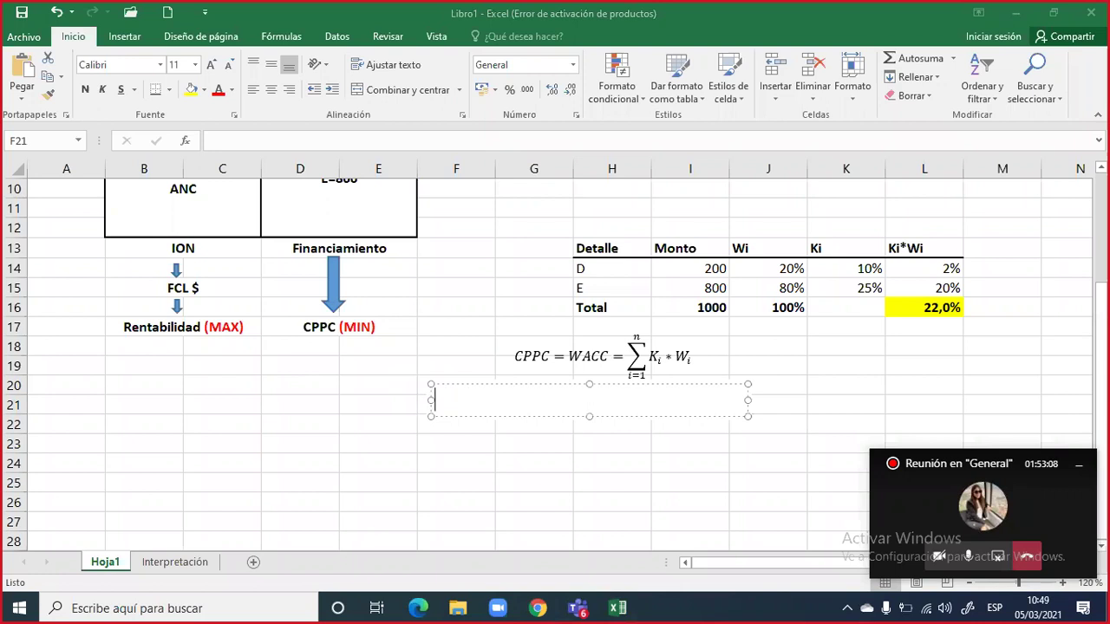
text(El costo de capital de la )
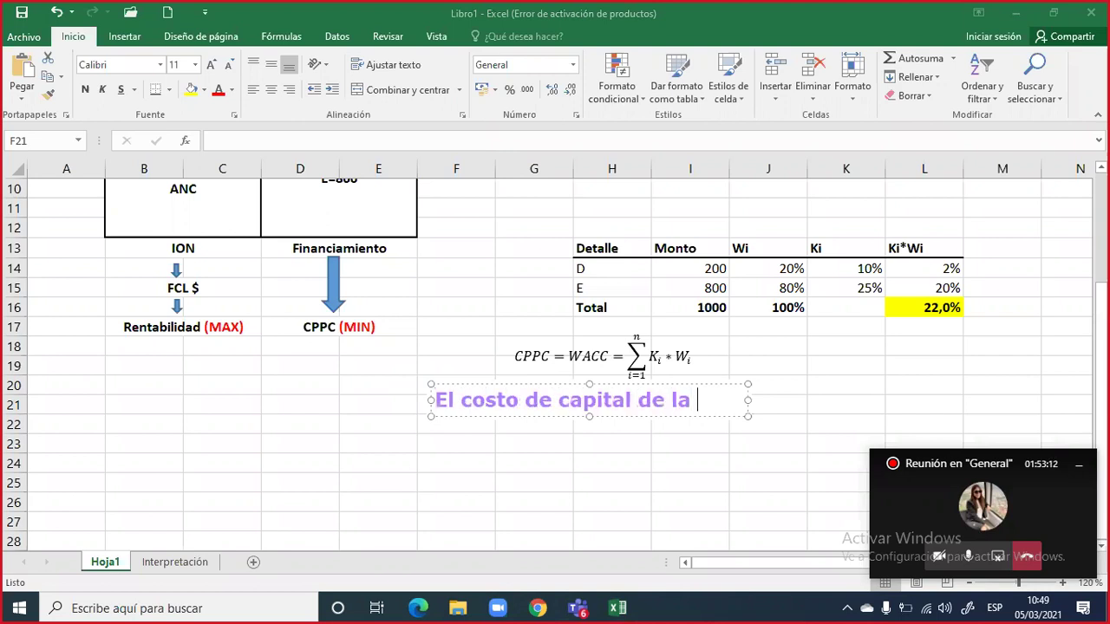
text(emrpesa)
key(BackSpace)
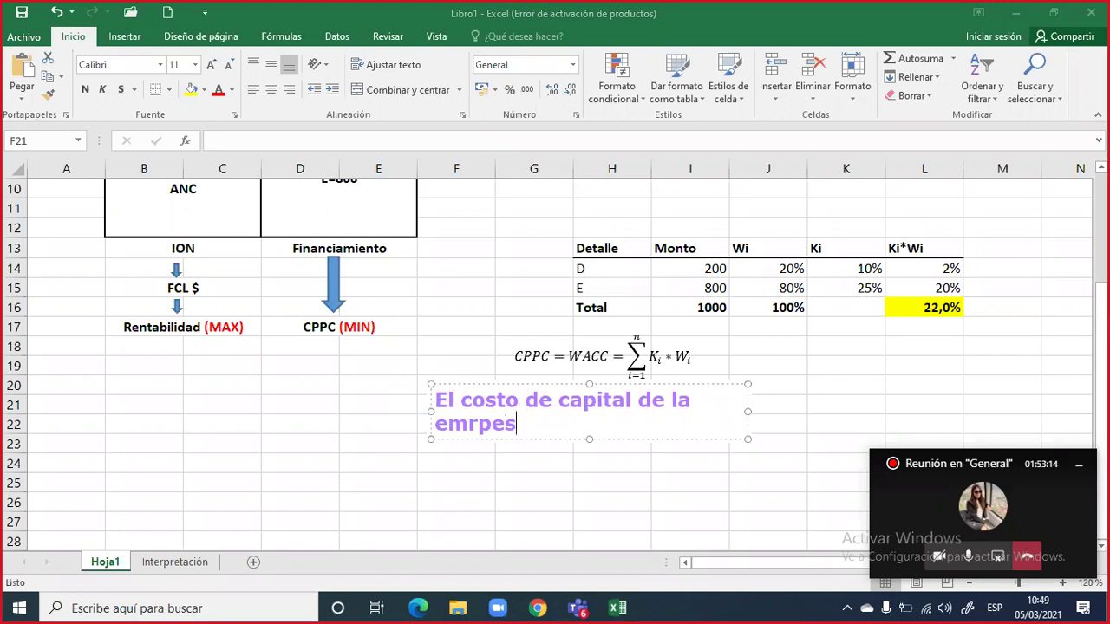
key(BackSpace)
key(BackSpace)
key(BackSpace)
key(BackSpace)
text(presa es de 22%)
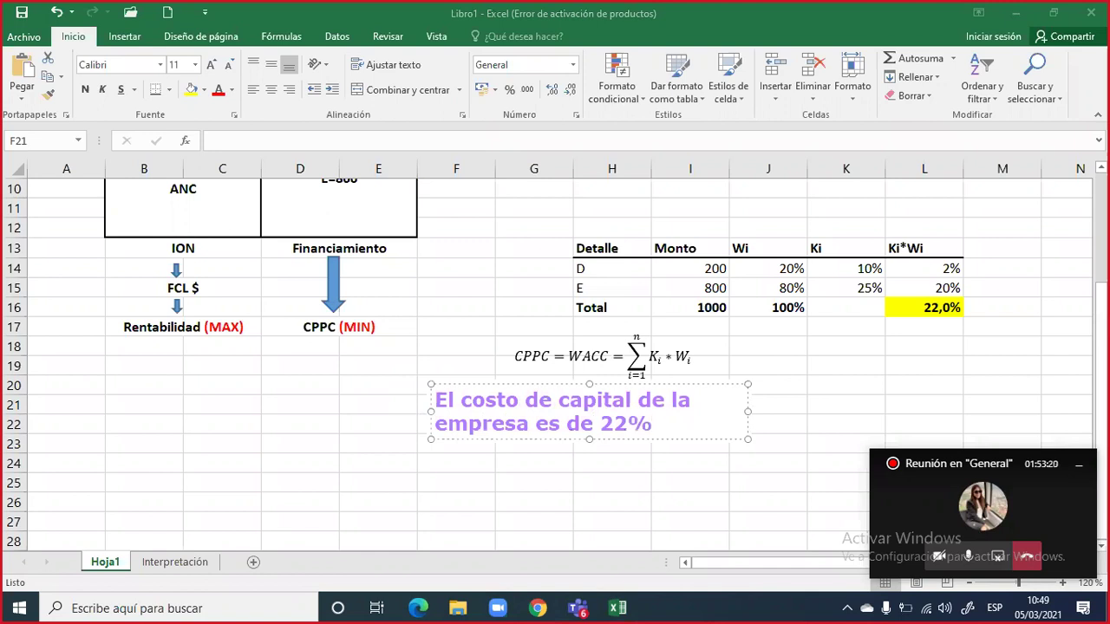
key(Return)
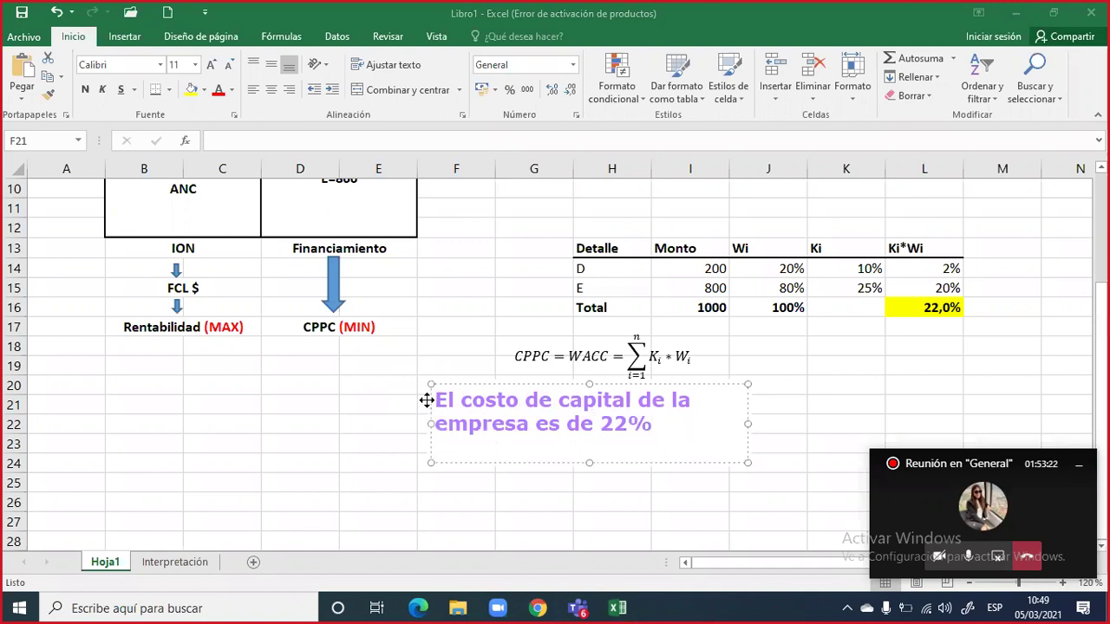
Put a dash before the first note line and add "-El costo promedio ponderado de financiar una inversión de Bs 1.000 es de 22%" below it
click(438, 400)
text(-)
click(471, 445)
text(-El costo promedio ponderado de fiann)
key(BackSpace)
key(BackSpace)
key(BackSpace)
text(nan)
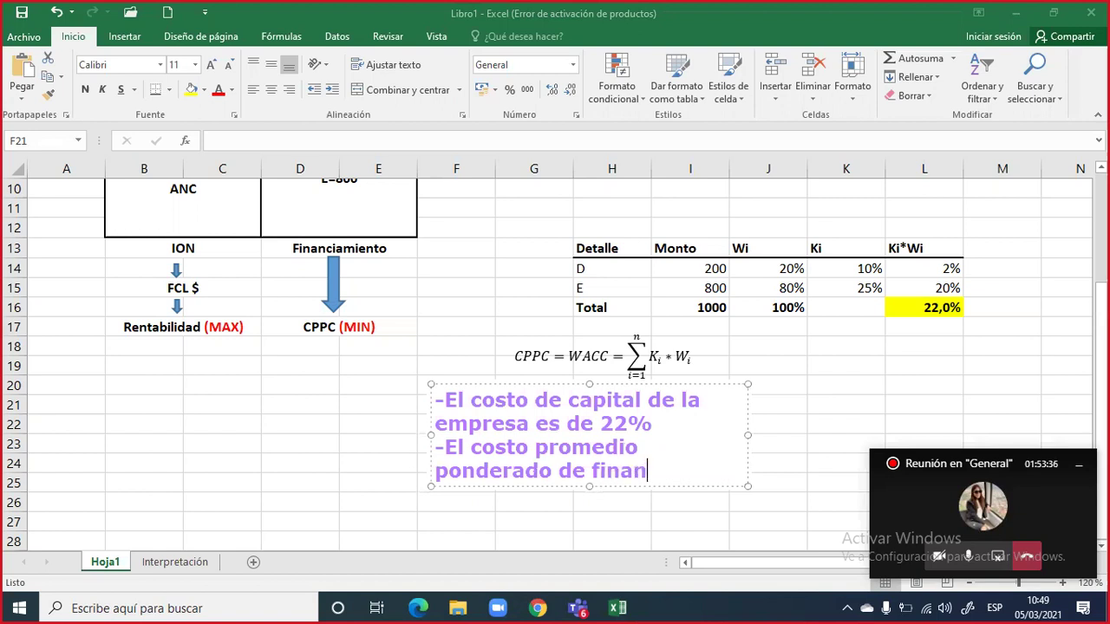
text(ciar una inversión de Bs 1.0)
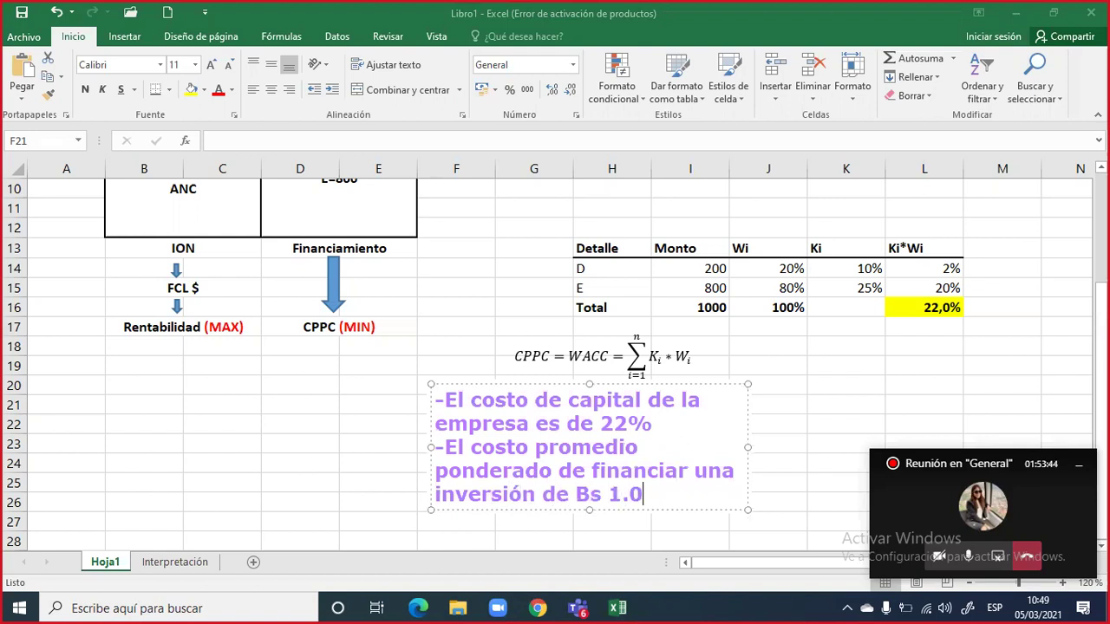
text(00 es de )
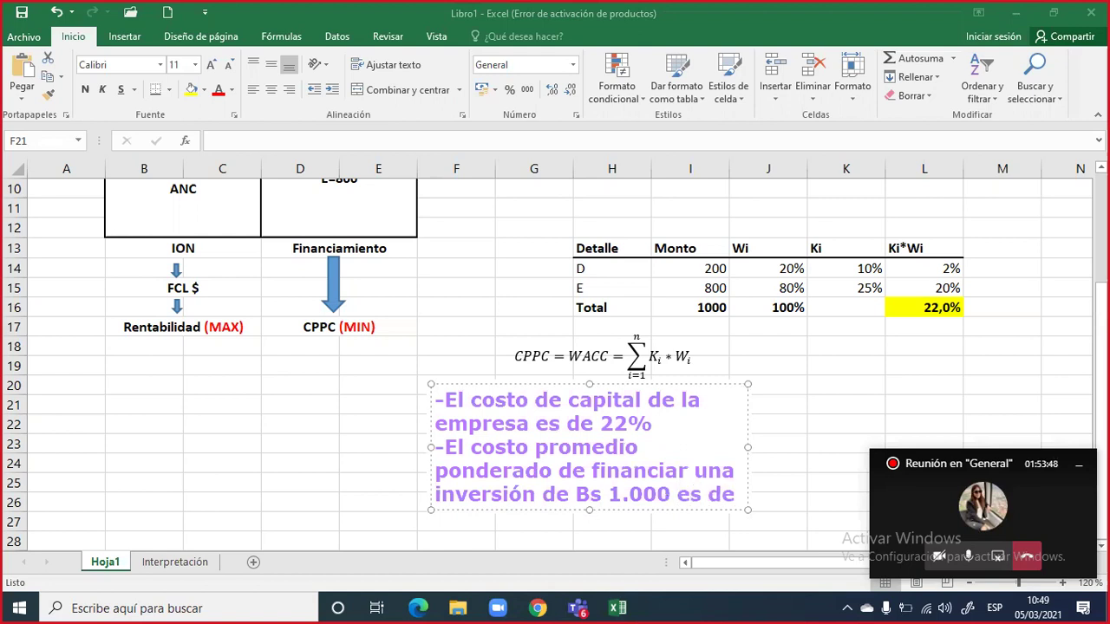
text(22%)
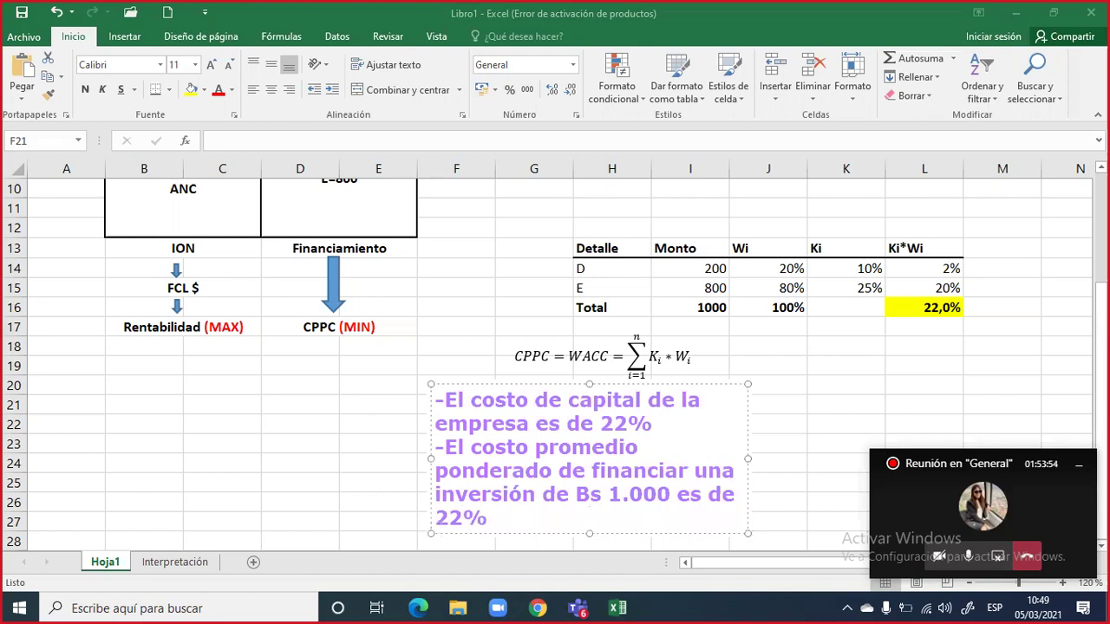
Move the note over the NOF/ANC financing diagram and add the line "-El costo de oportunidad del capital es del 22%"
drag(468, 386, 187, 229)
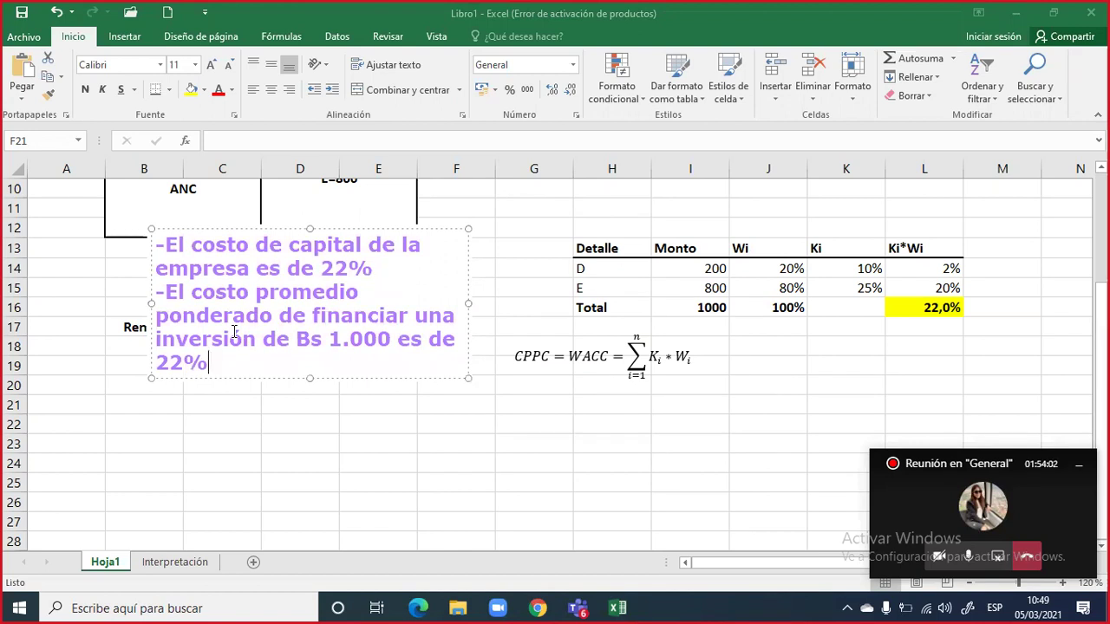
key(BackSpace)
text(%)
key(Return)
text(-)
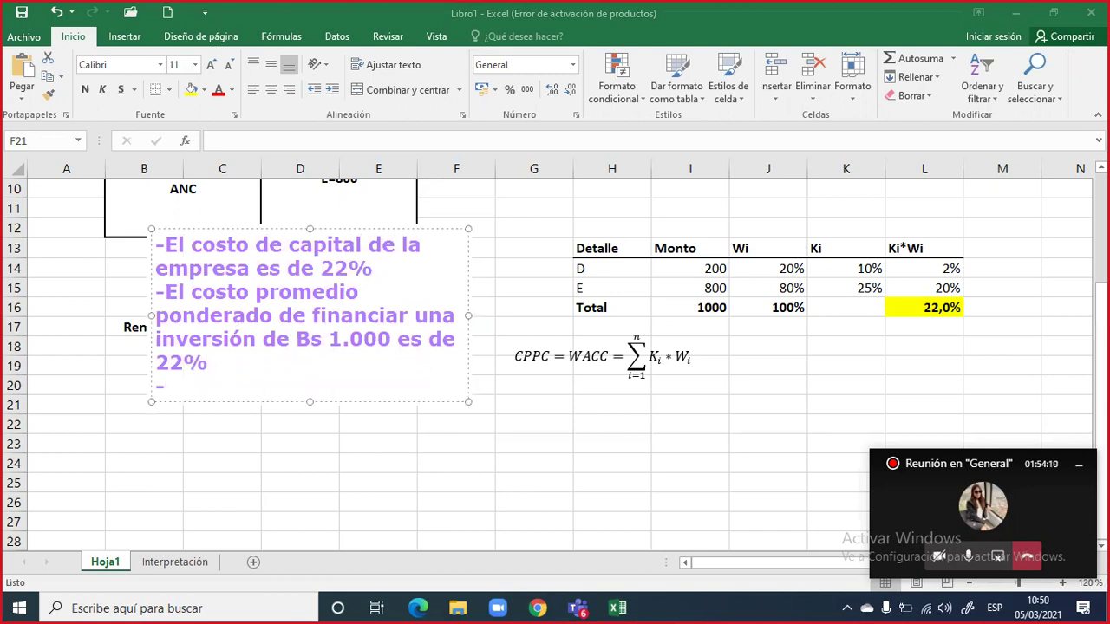
text(El costo de oportunidad del capital es del )
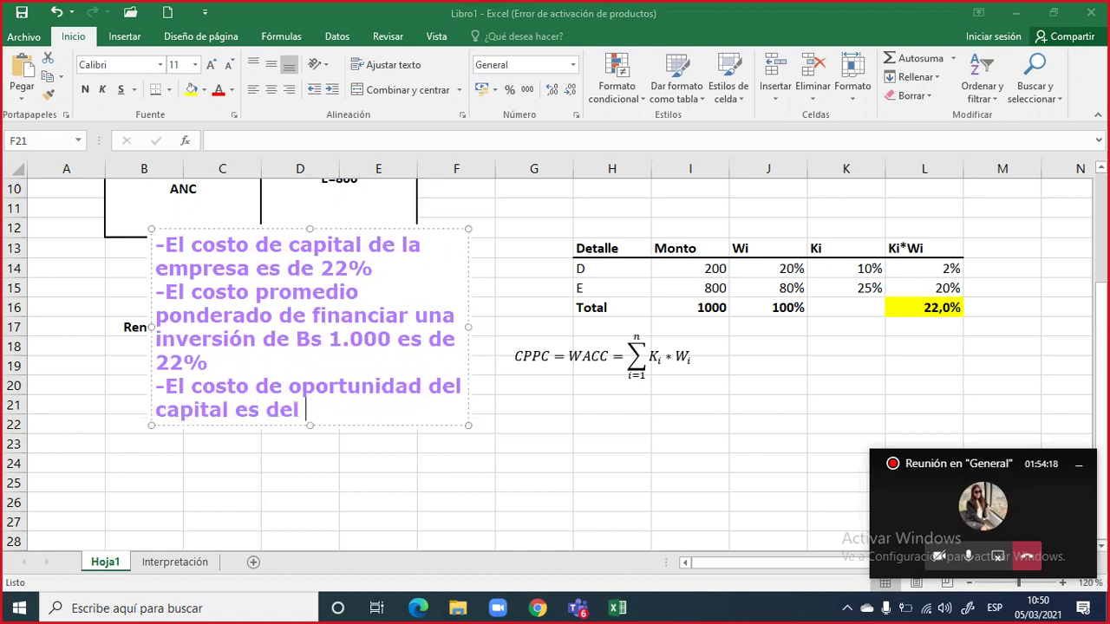
text(22%)
Add the line "-El costo promedio ponderado de la empresa es de 22%" at the end of the on-screen note
key(Return)
text(-El costo po)
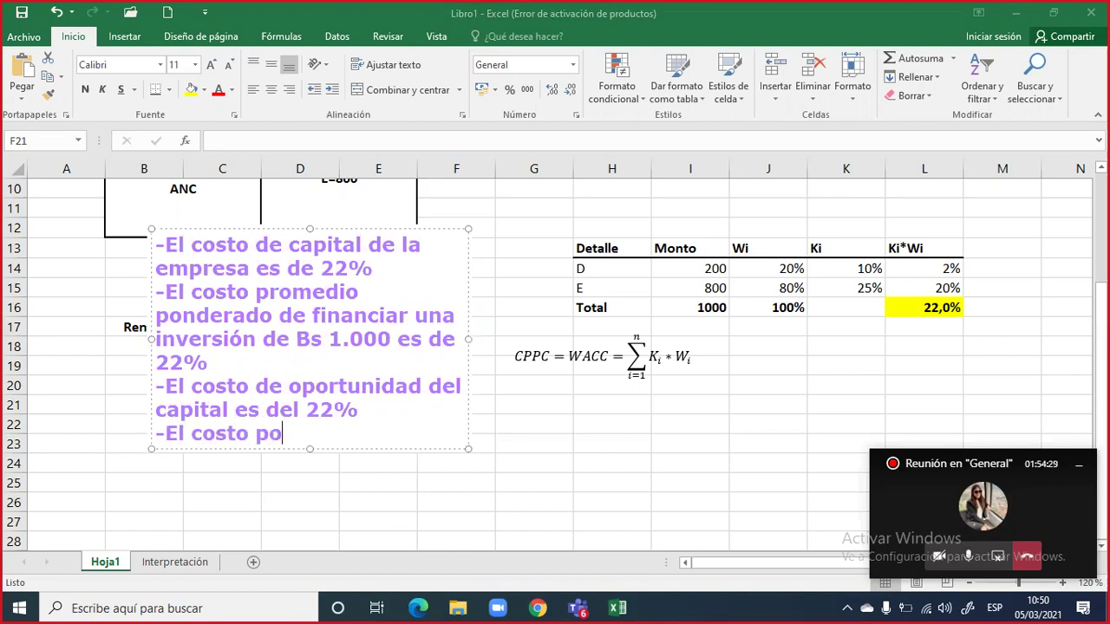
key(BackSpace)
text(romed)
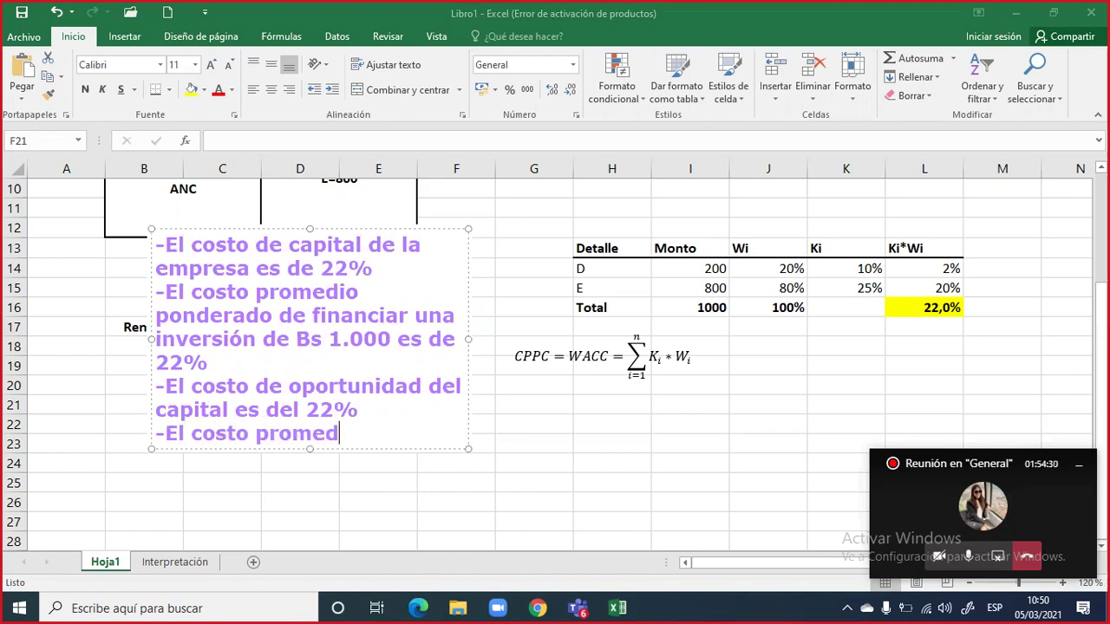
text(io ponderado de la )
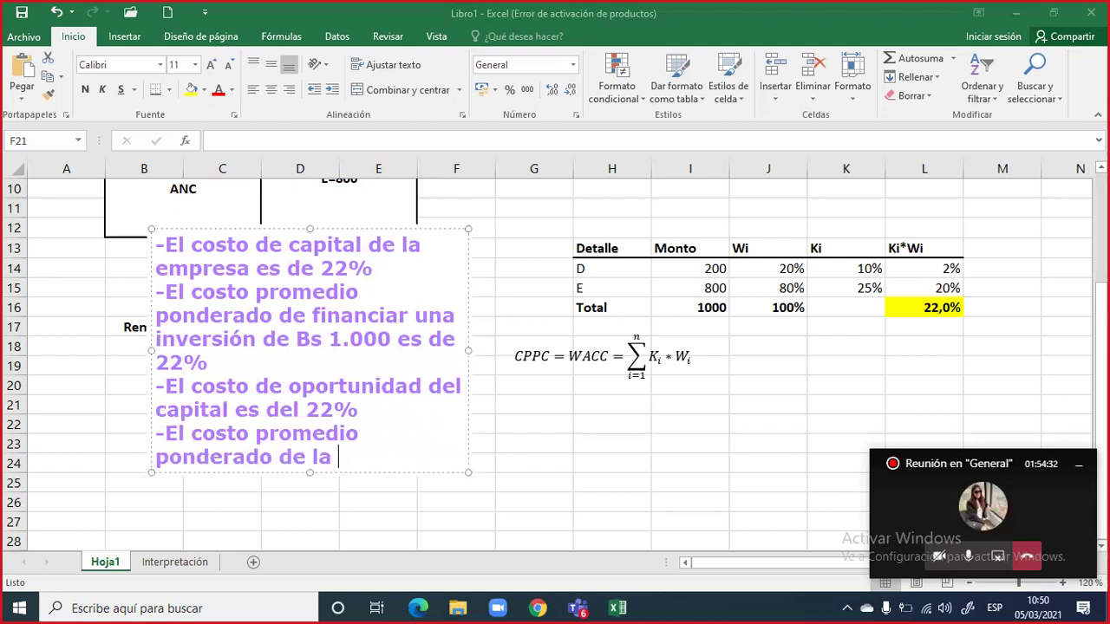
text(empresa es e)
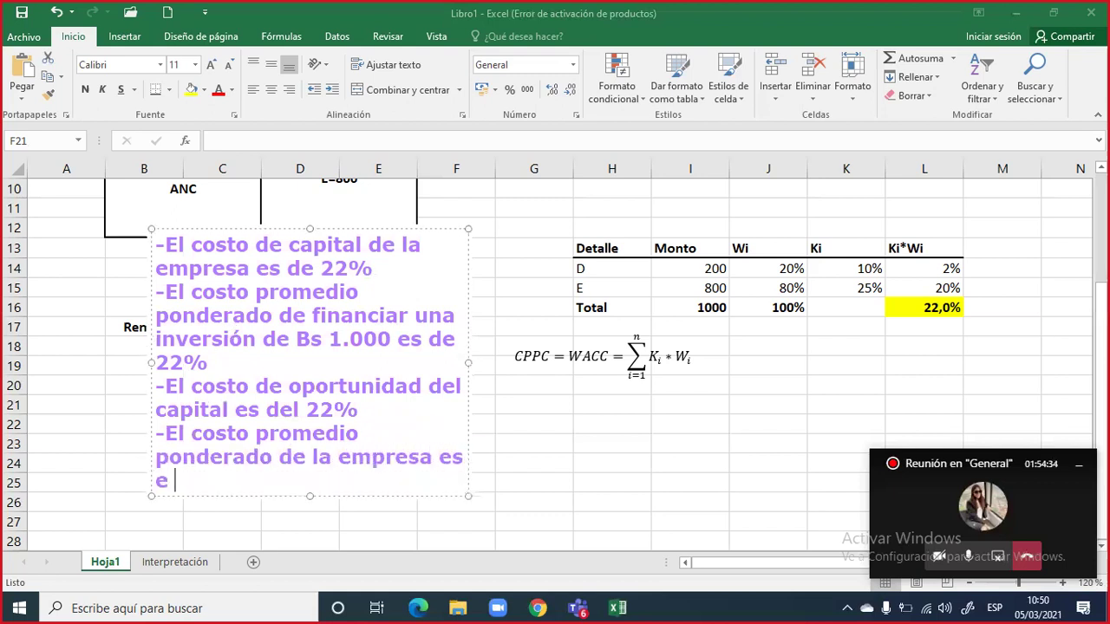
key(BackSpace)
text(de 22%)
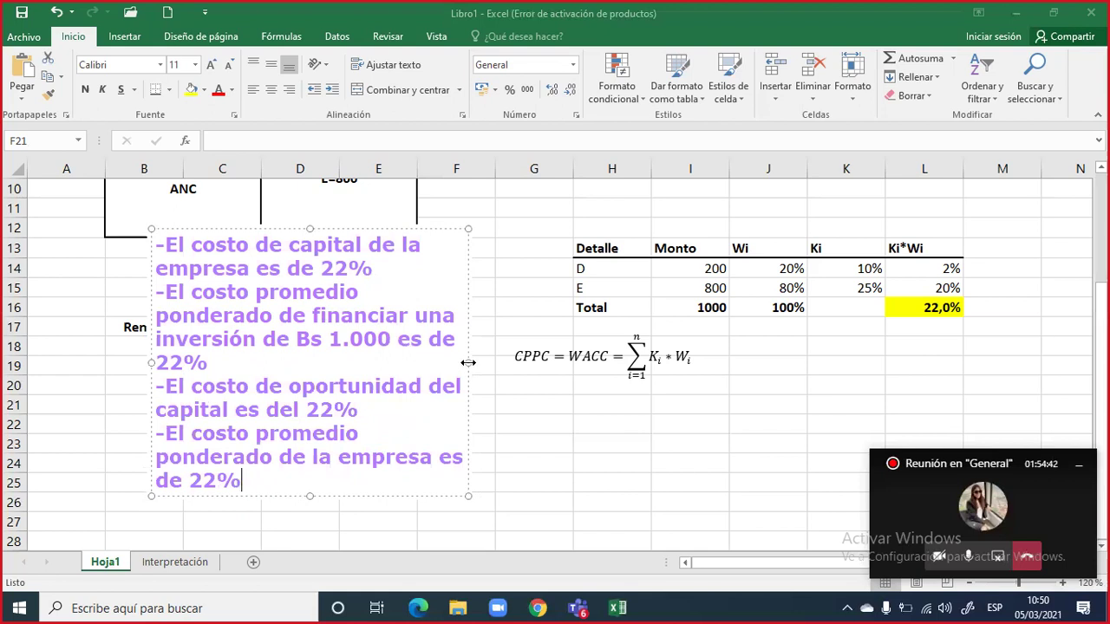
Widen the note so each interpretation fits on one line, and move it below the diagram and CPPC equation
drag(588, 347, 1074, 330)
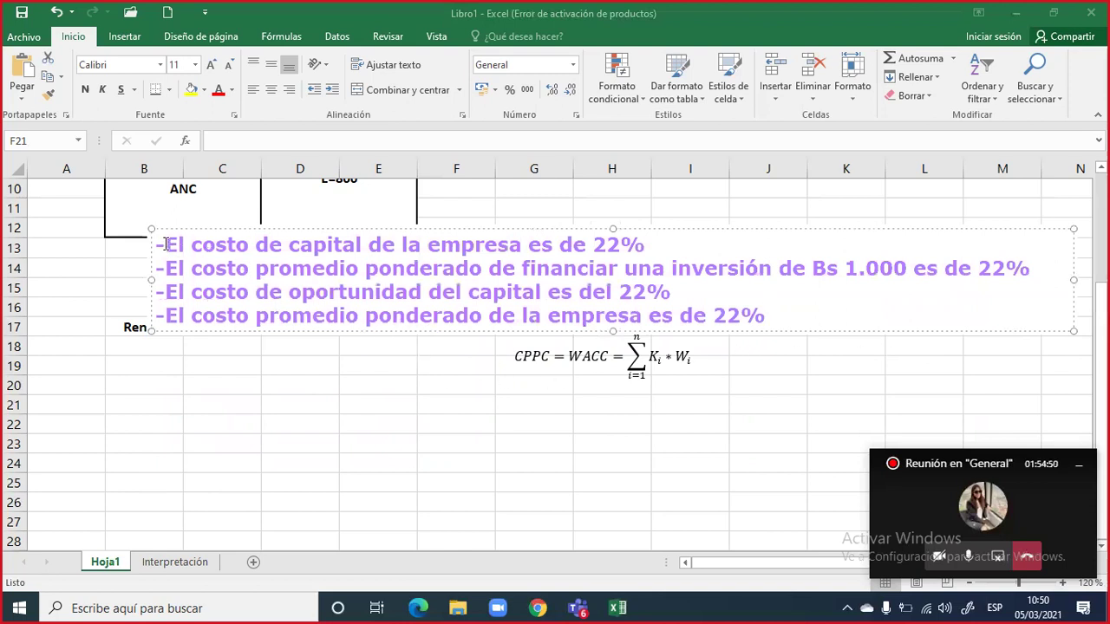
drag(165, 242, 653, 247)
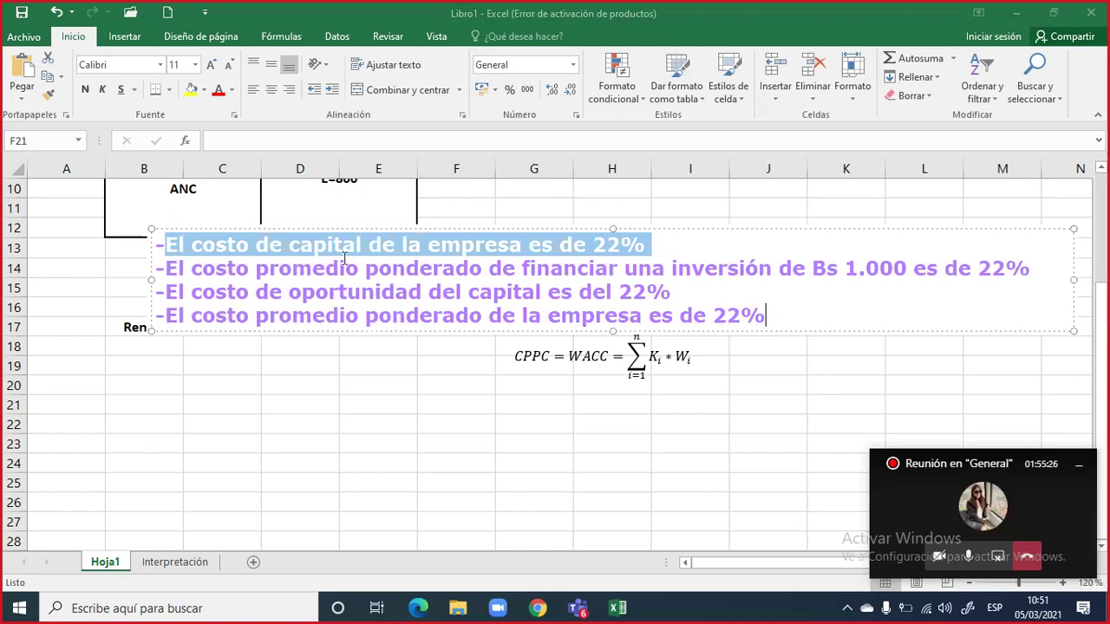
drag(384, 339, 317, 488)
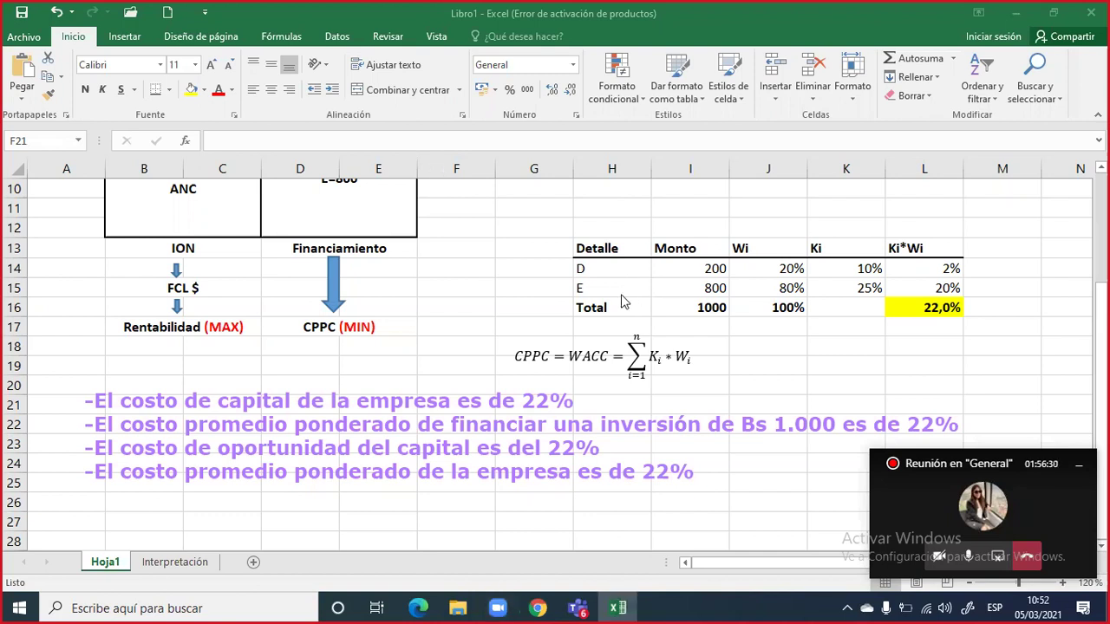
click(502, 300)
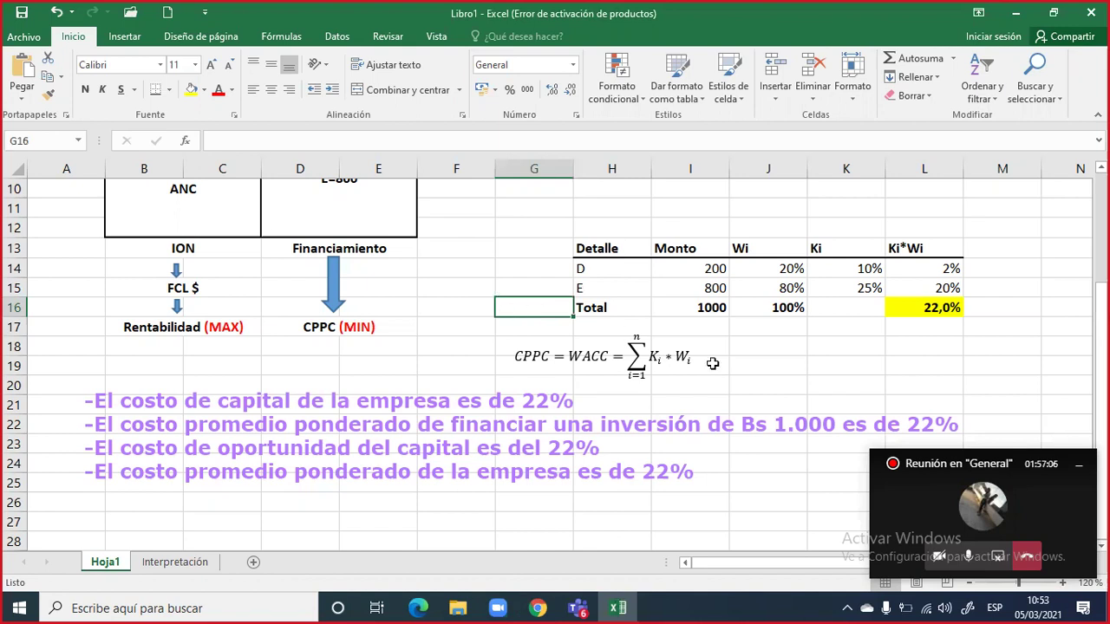
click(969, 559)
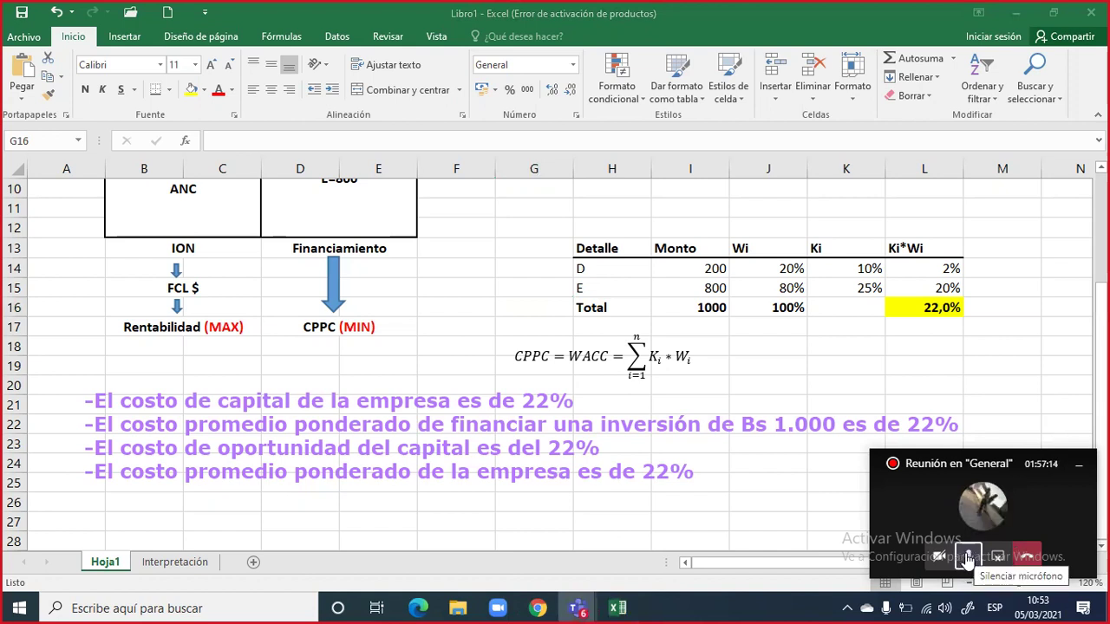
click(969, 559)
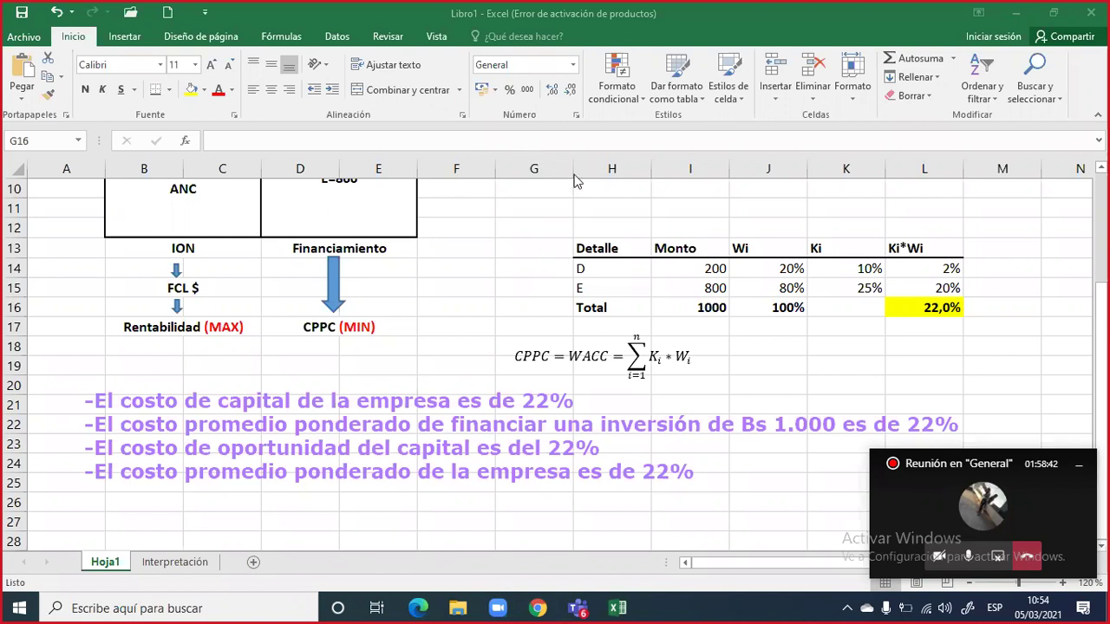
Draw a green rectangle around the D and E amounts under Monto and an arrow from each amount to its Ki rate
drag(649, 242, 736, 303)
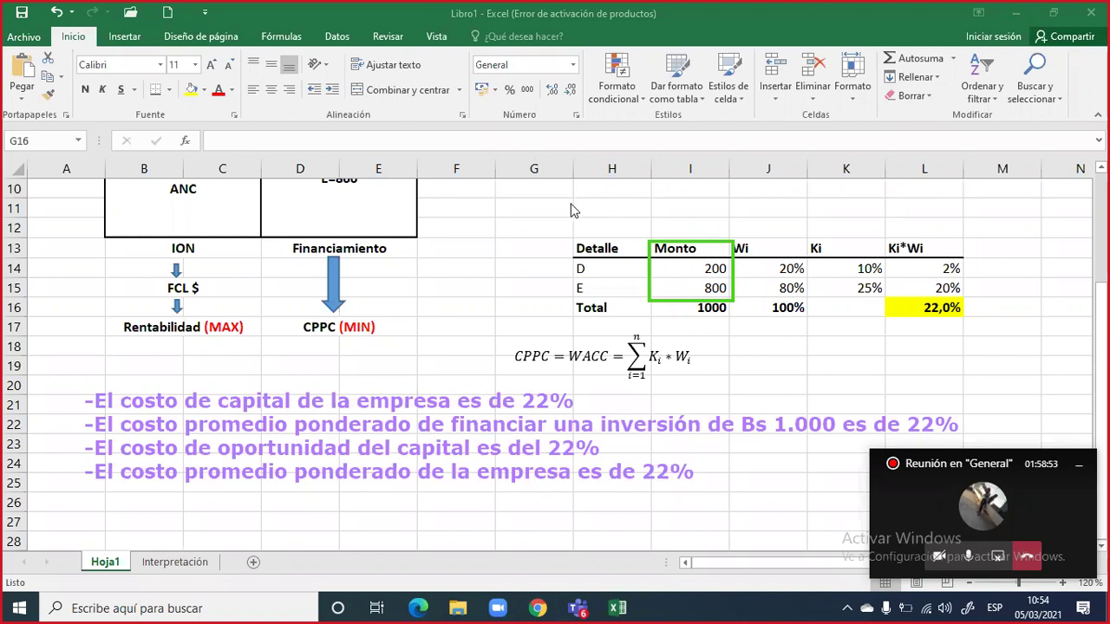
drag(743, 259, 831, 273)
mouse_move(740, 278)
mouse_down()
mouse_move(772, 296)
mouse_move(855, 288)
mouse_up()
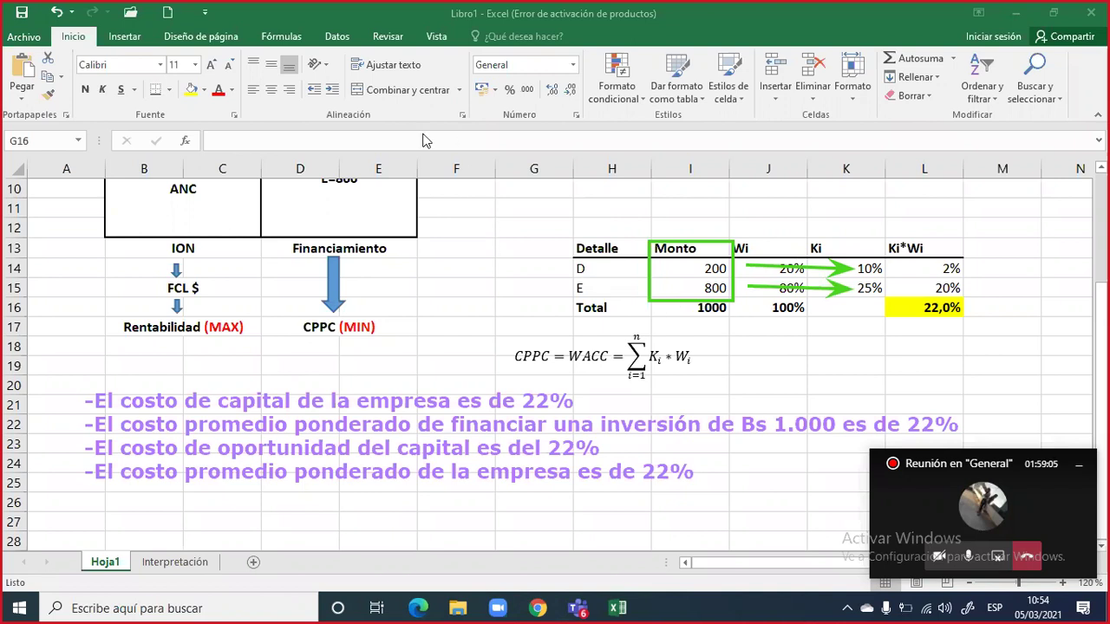
Swap the financing amounts in the cost table, setting D to 800 and E to 200
click(498, 605)
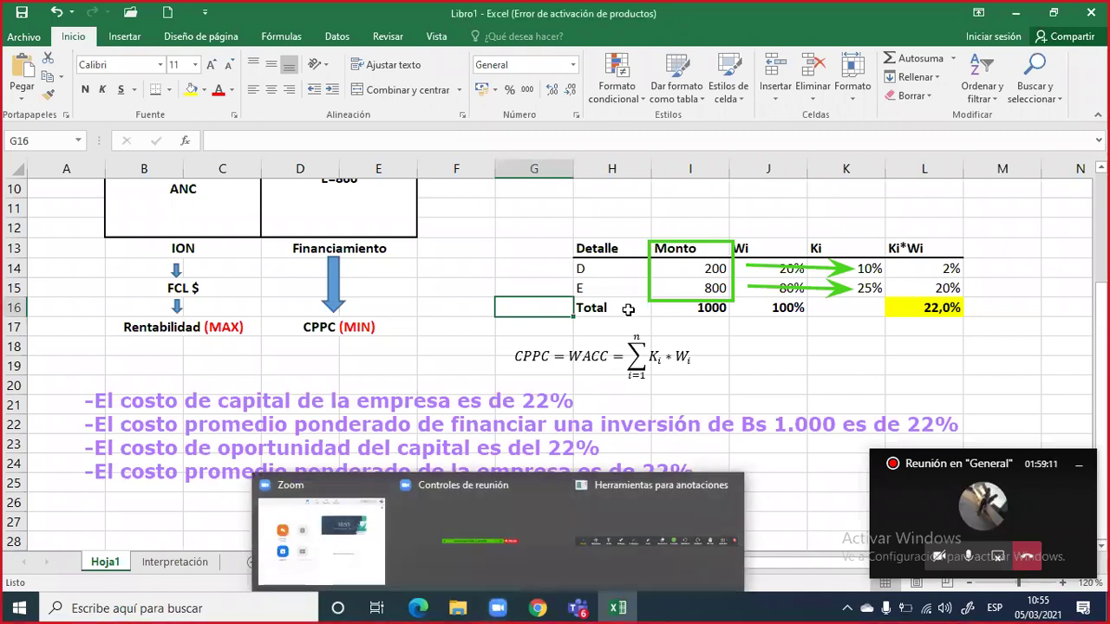
click(694, 269)
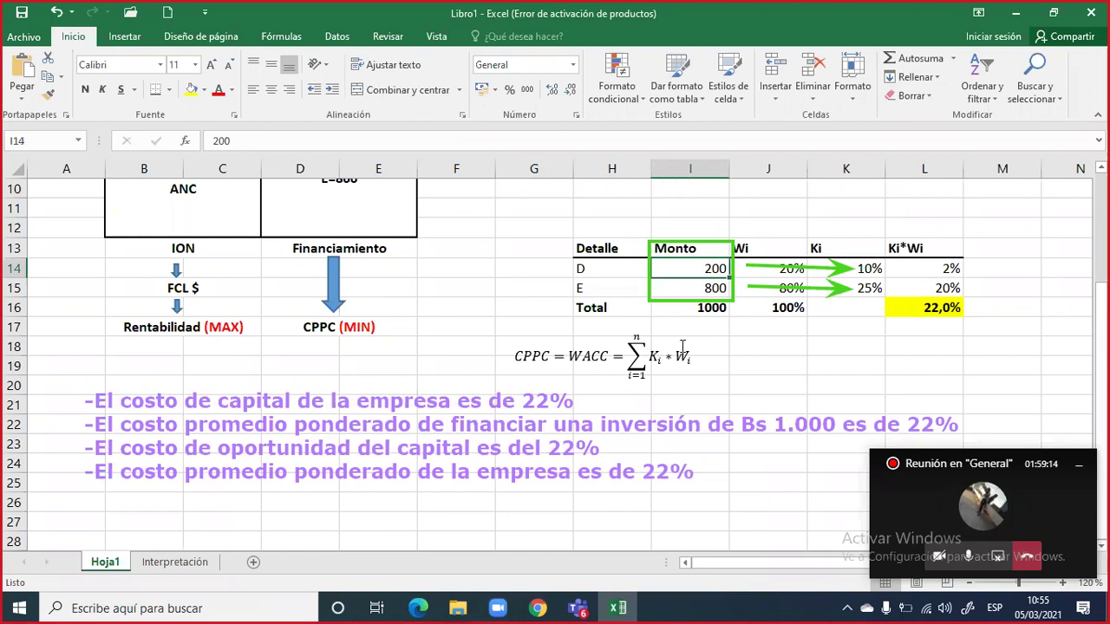
text(8)
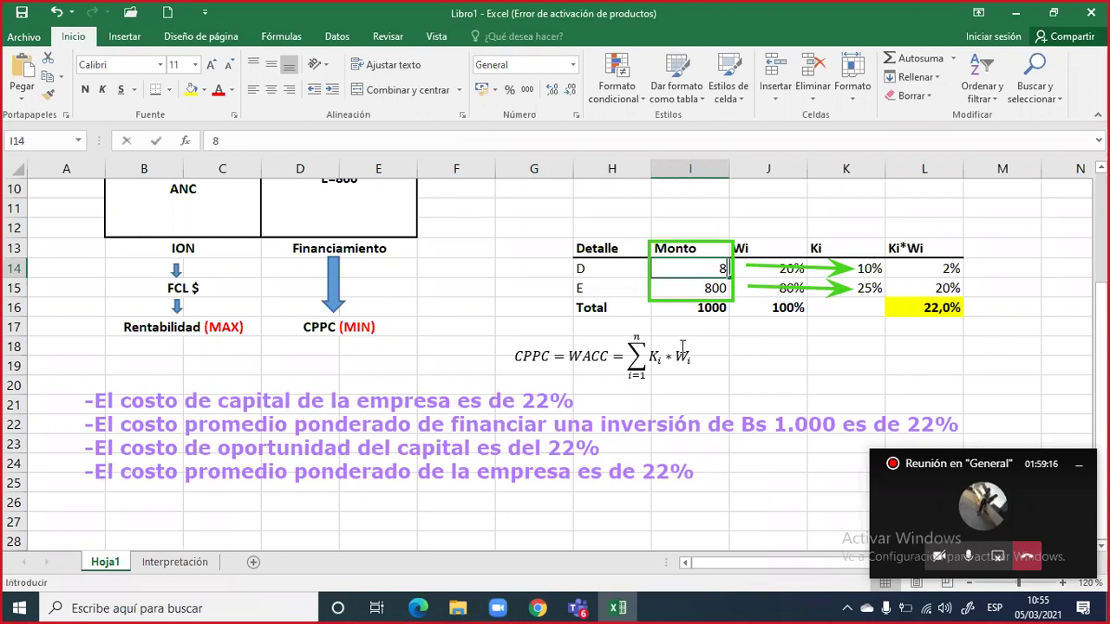
text(00)
key(Return)
text(200)
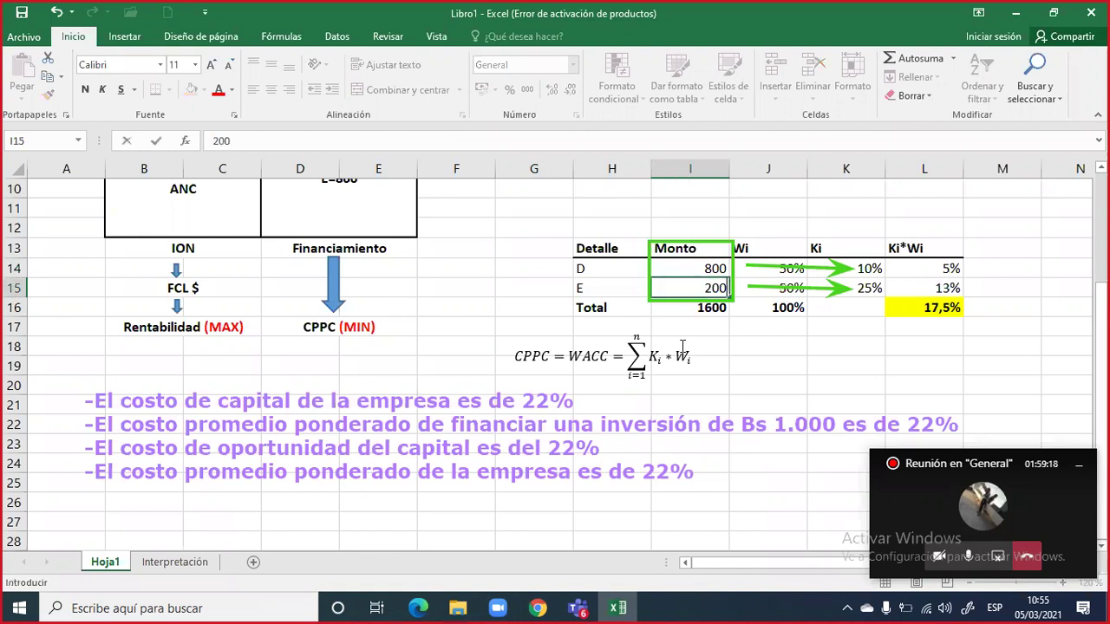
key(Return)
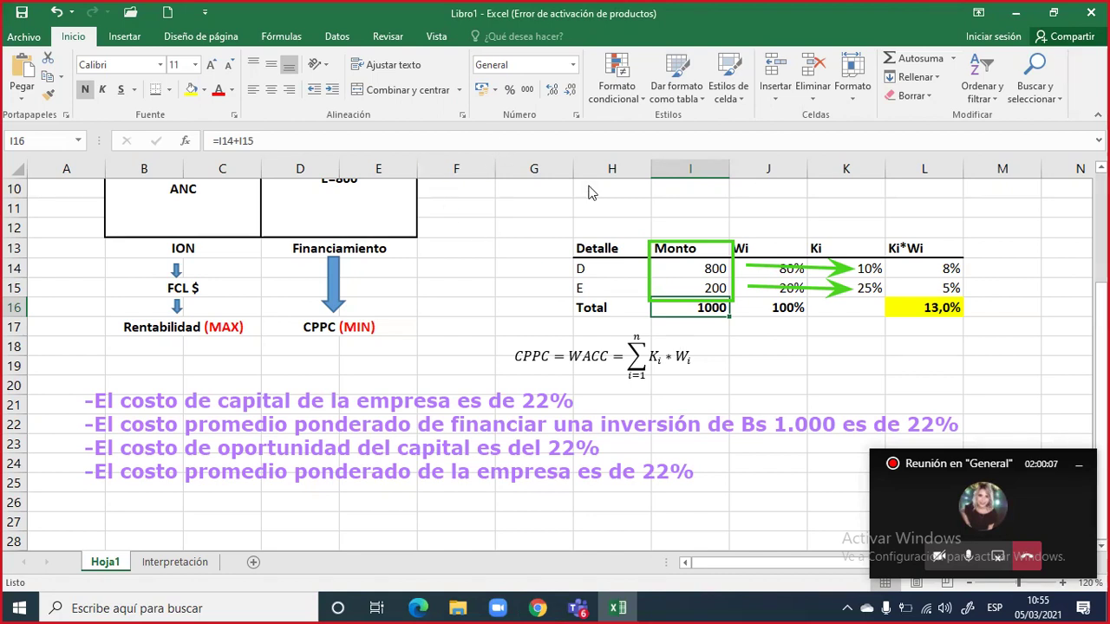
Add an on-screen text note reading "Hasta 1958" above the cost table
text(Hata)
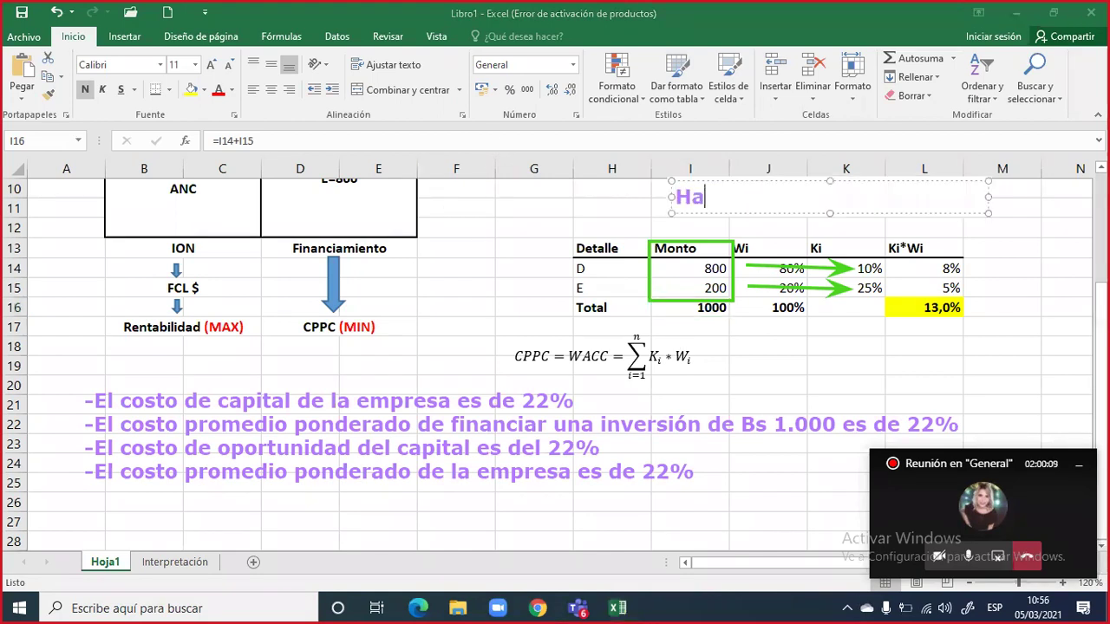
key(BackSpace)
key(BackSpace)
text(sta 198)
key(BackSpace)
text(58)
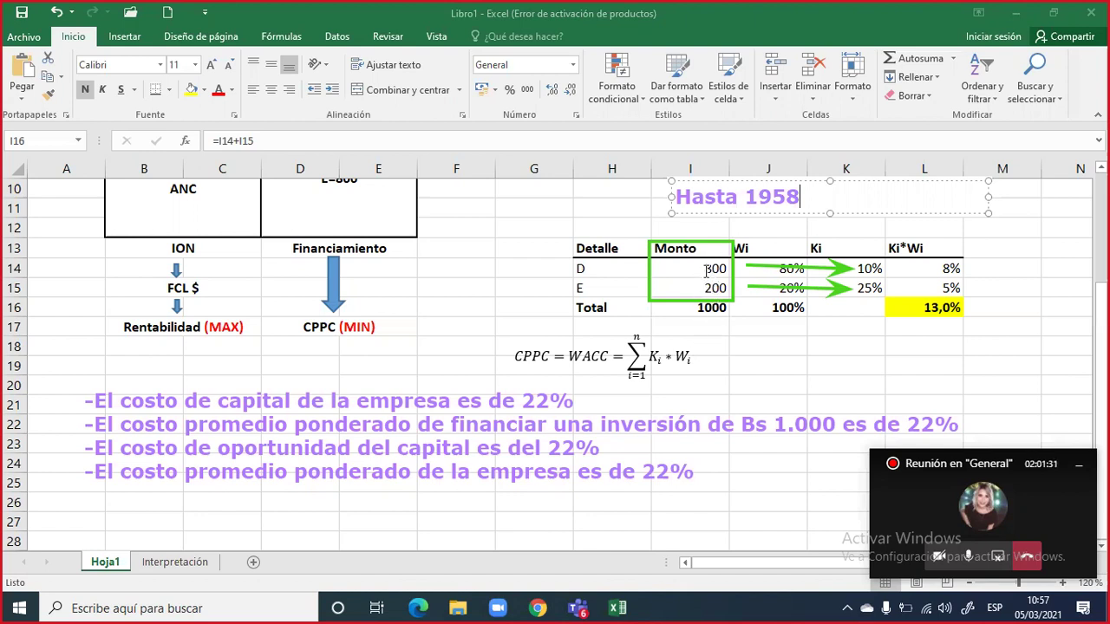
Undo the "Hasta 1958" note and the green arrow on the E row, discarding the empty text box over the table
key(ctrl+z)
key(ctrl+z)
key(ctrl+z)
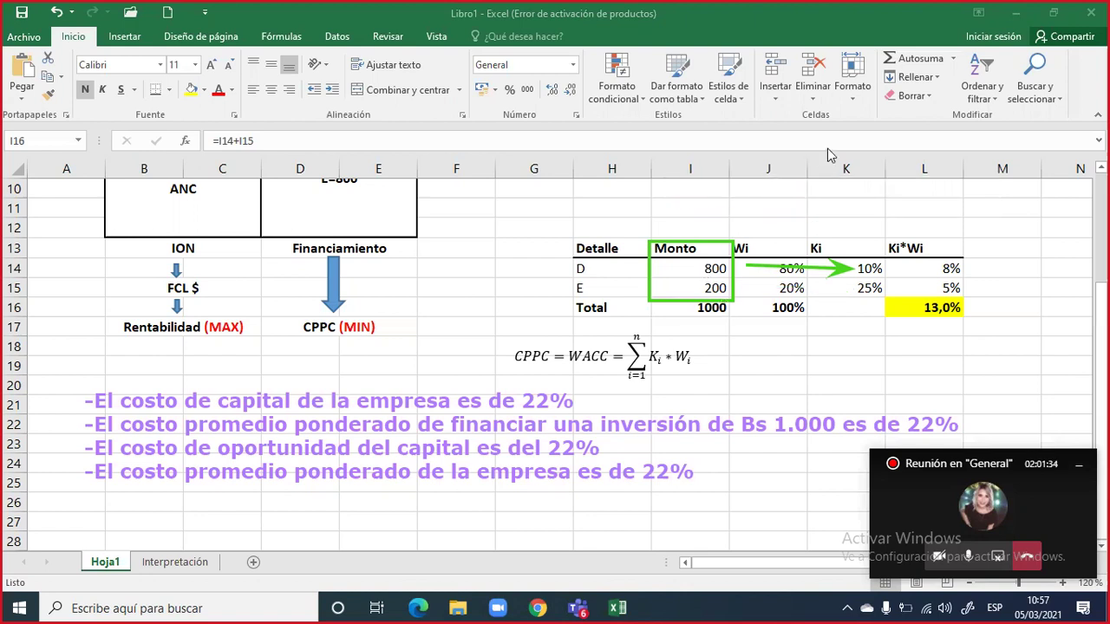
key(ctrl+z)
key(ctrl+y)
click(715, 279)
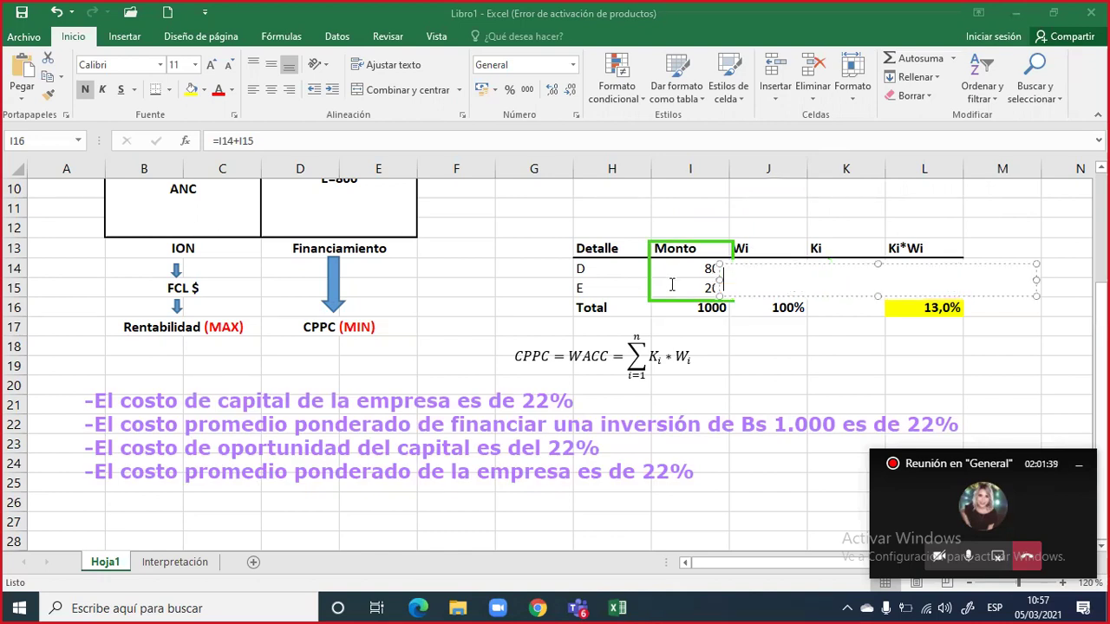
click(678, 274)
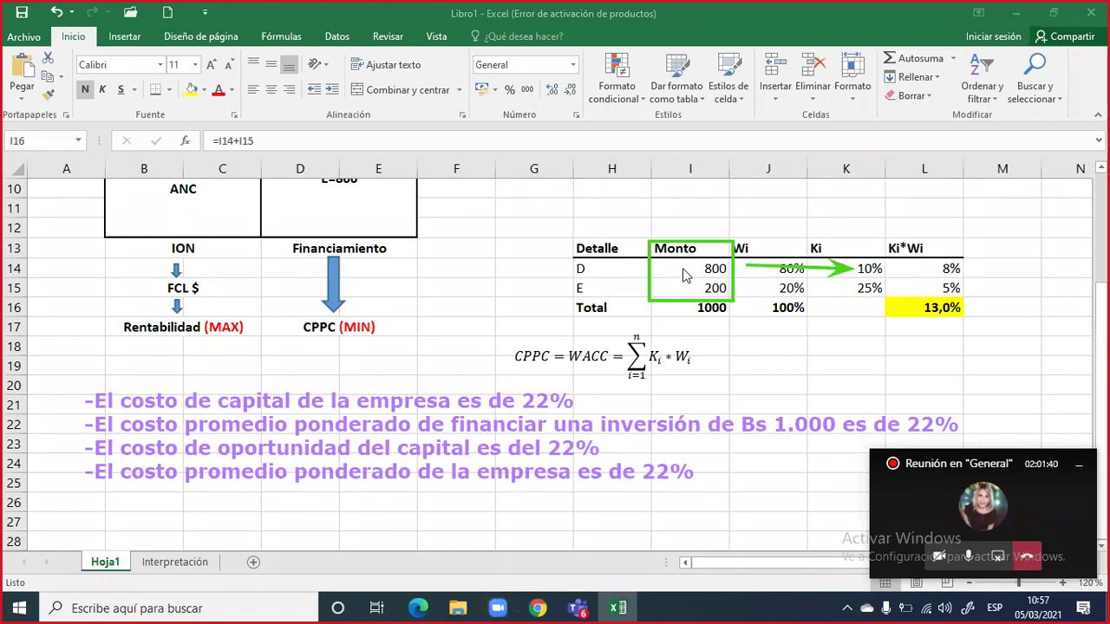
Set the D amount back to 200 and the E amount back to 800 in the cost table
click(681, 269)
scroll(685, 277, up, 1)
scroll(694, 298, up, 1)
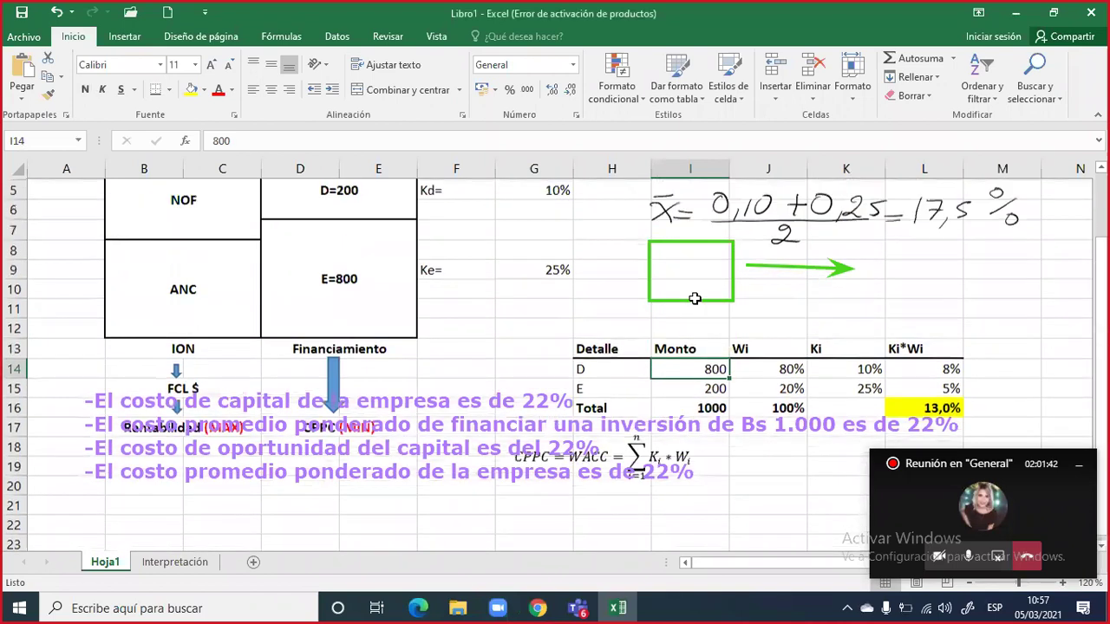
scroll(696, 304, down, 2)
scroll(696, 304, down, 1)
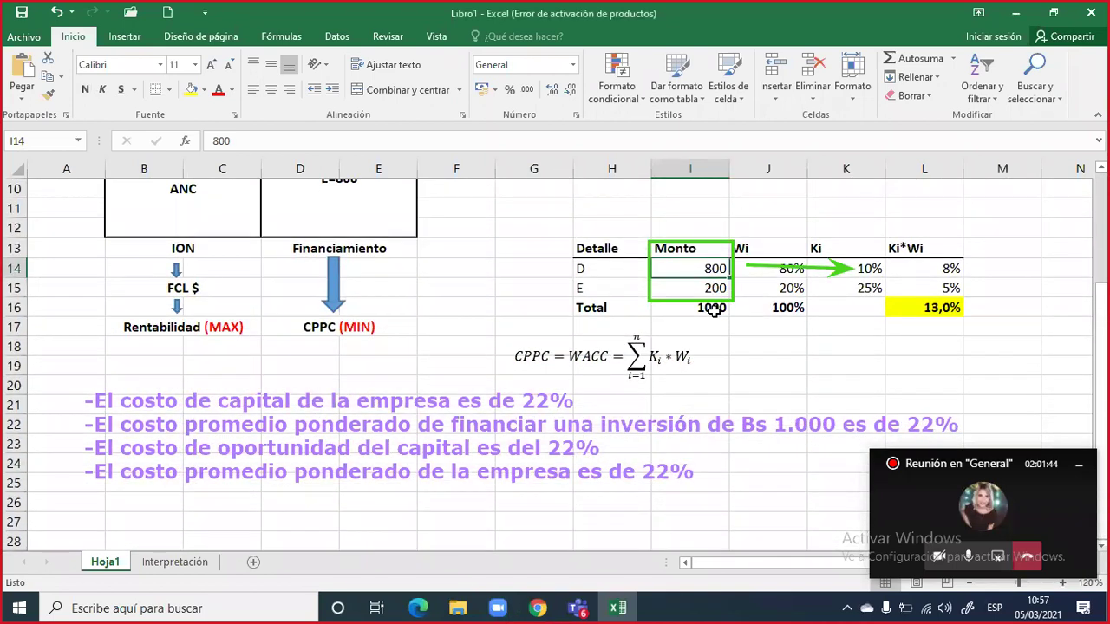
text(200)
key(Return)
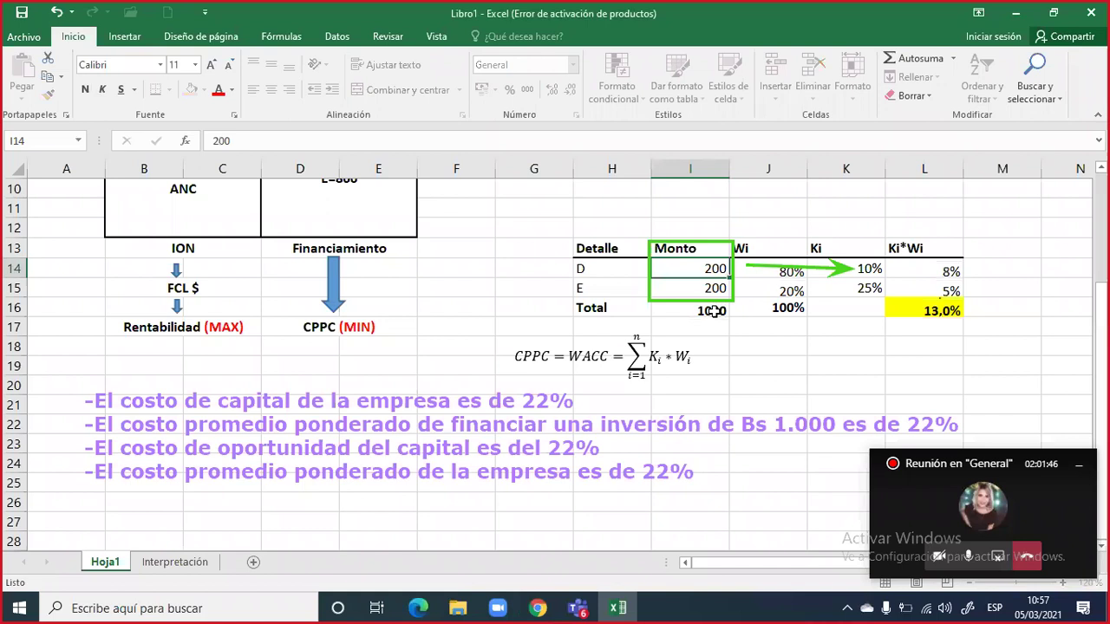
text(800)
key(Return)
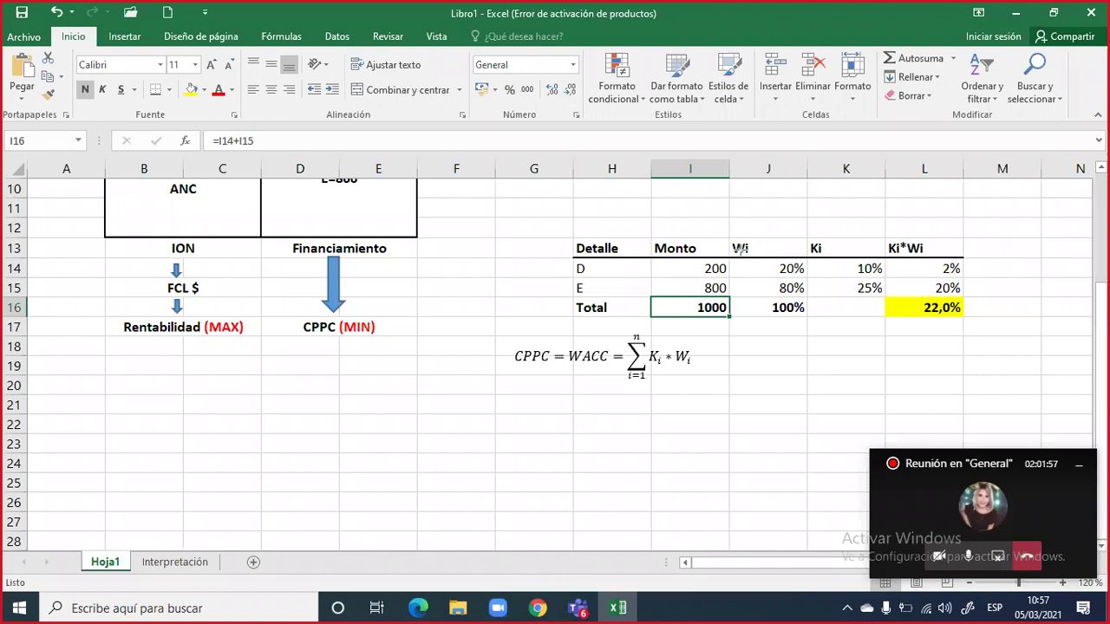
Draw a green rectangle around the Monto amounts with an arrow to the highlighted Ki*Wi total, and clear both drawings
mouse_move(650, 240)
mouse_down()
mouse_move(697, 270)
mouse_move(716, 265)
mouse_move(734, 300)
mouse_up()
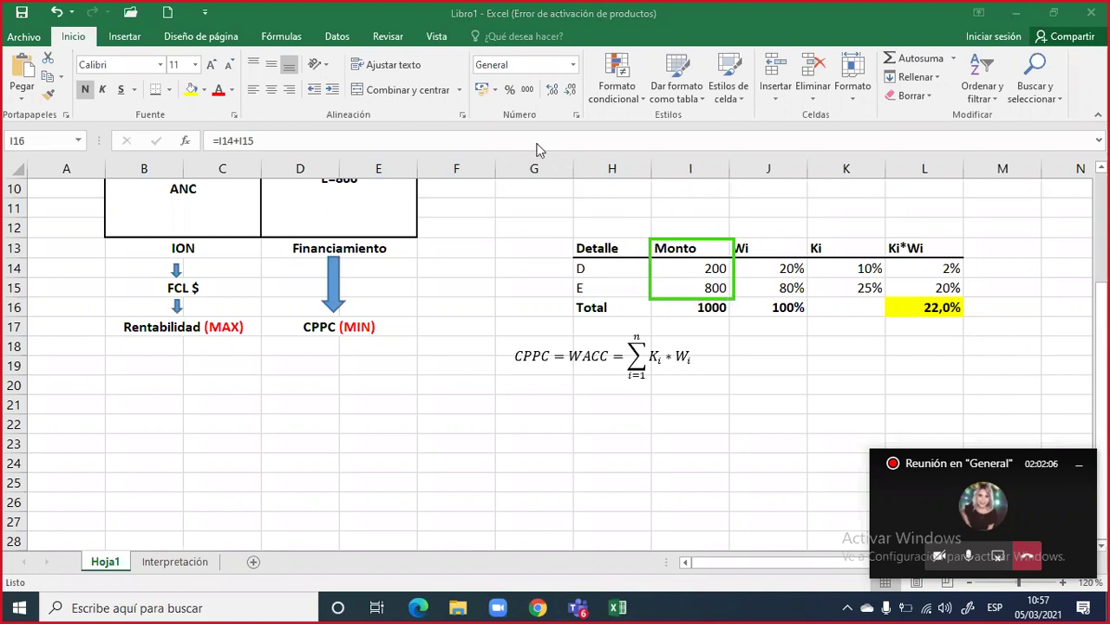
drag(735, 278, 904, 305)
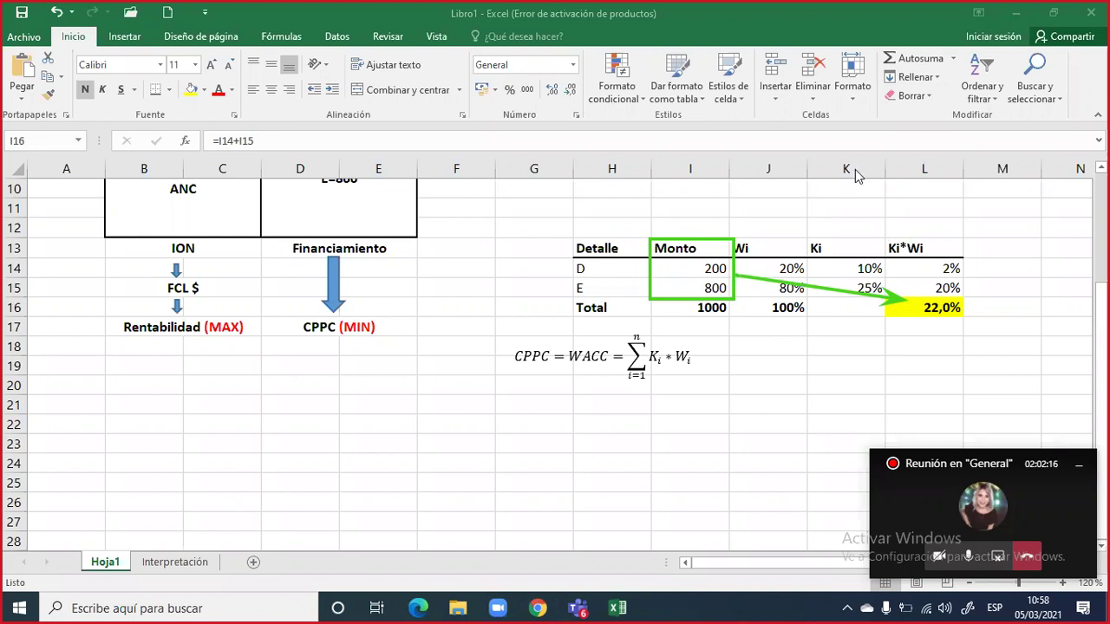
key(Escape)
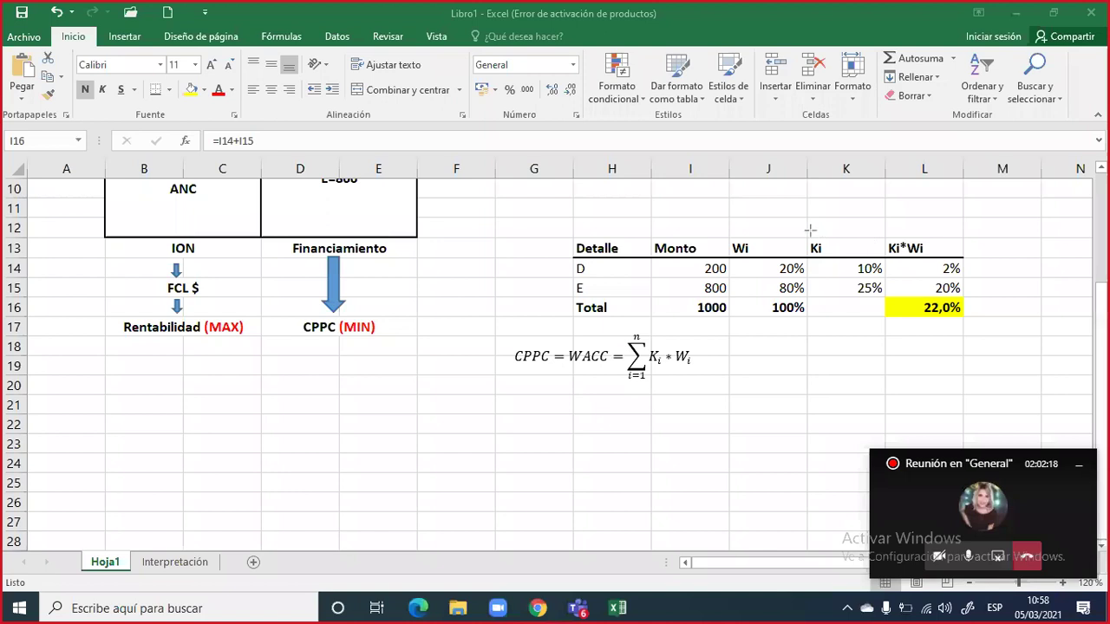
Draw a green rectangle around the Ki rates and arrows from D and E toward their rates
drag(852, 270, 887, 303)
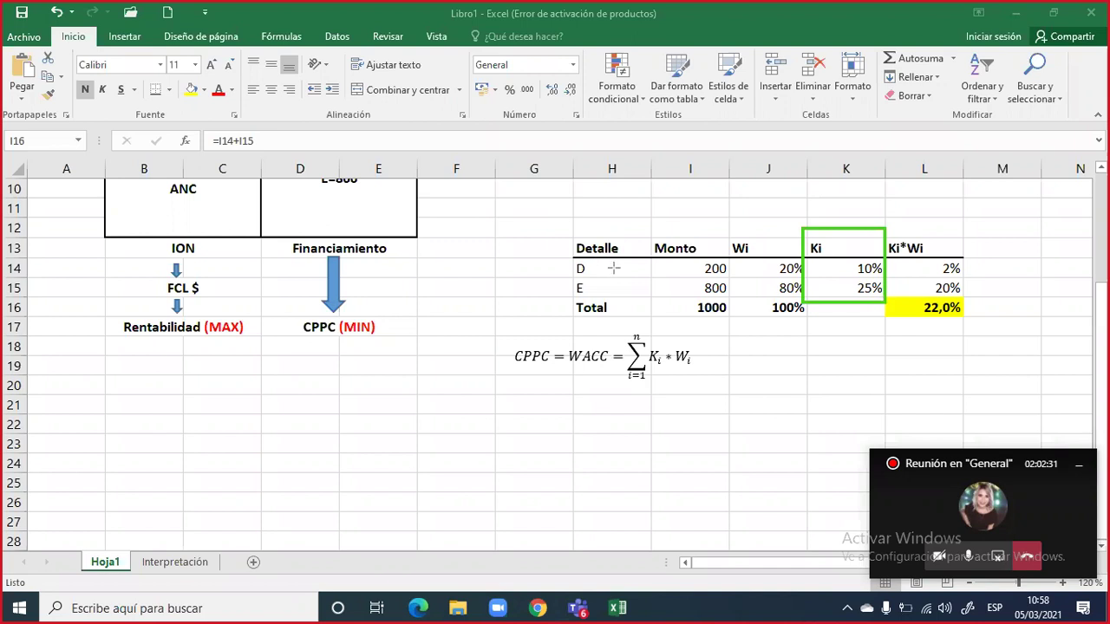
drag(595, 268, 803, 268)
drag(595, 289, 822, 288)
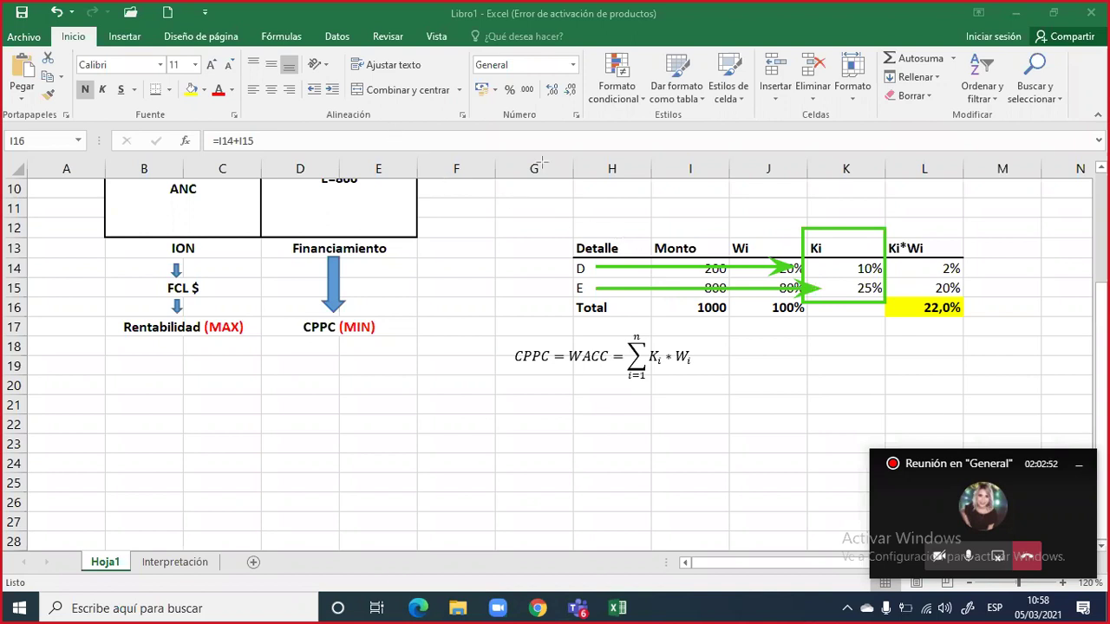
click(472, 267)
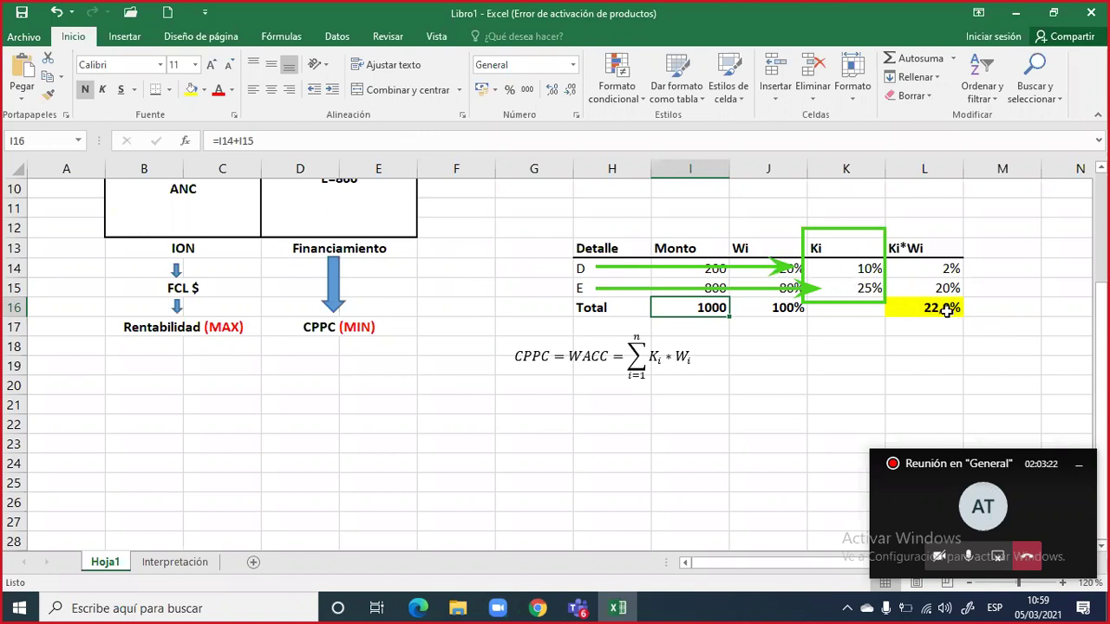
Switch to the Interpretación sheet and select cell B21 below the Promedio ponderado section
drag(538, 231, 1049, 359)
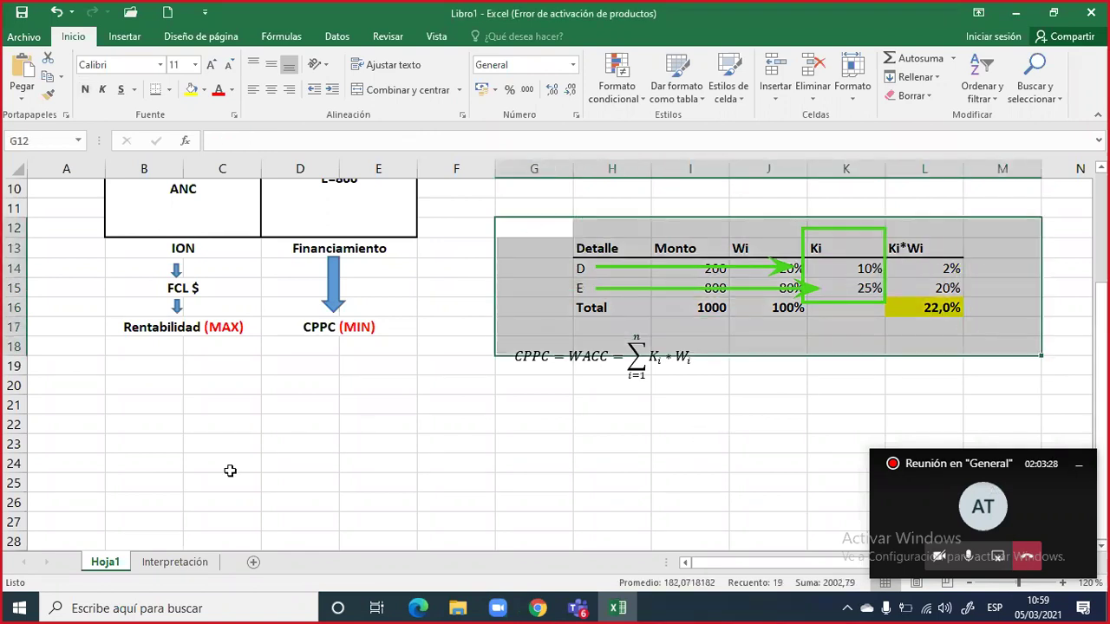
click(184, 562)
scroll(182, 249, up, 1)
scroll(181, 250, down, 2)
click(122, 510)
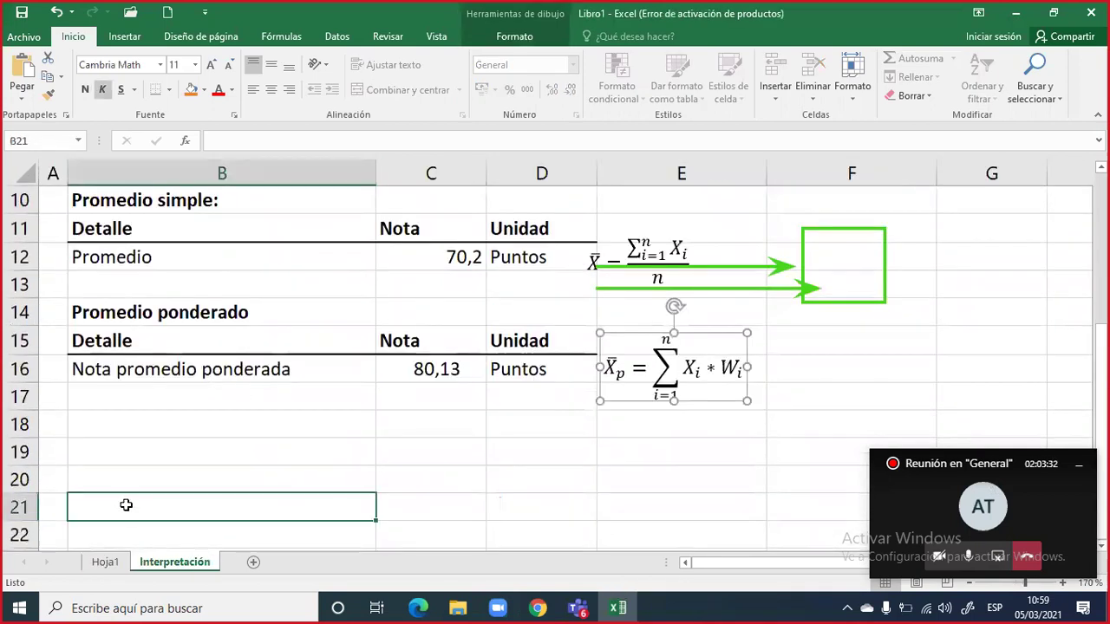
Return to Hoja1 and select the D and E Monto amounts, their Ki rates and the whole cost table in turn
click(106, 564)
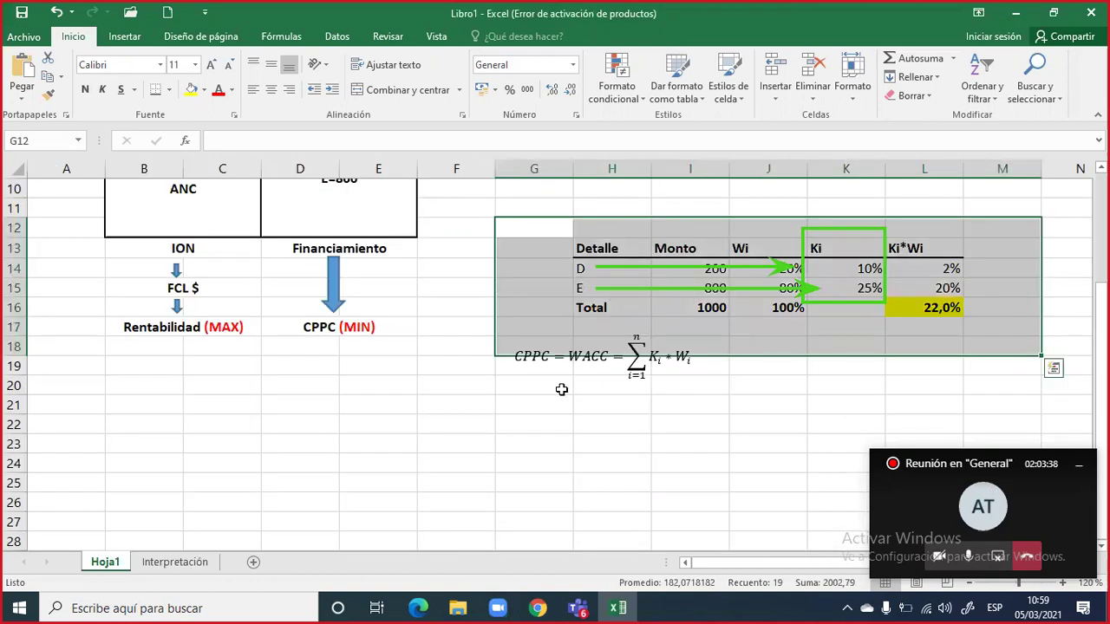
click(562, 389)
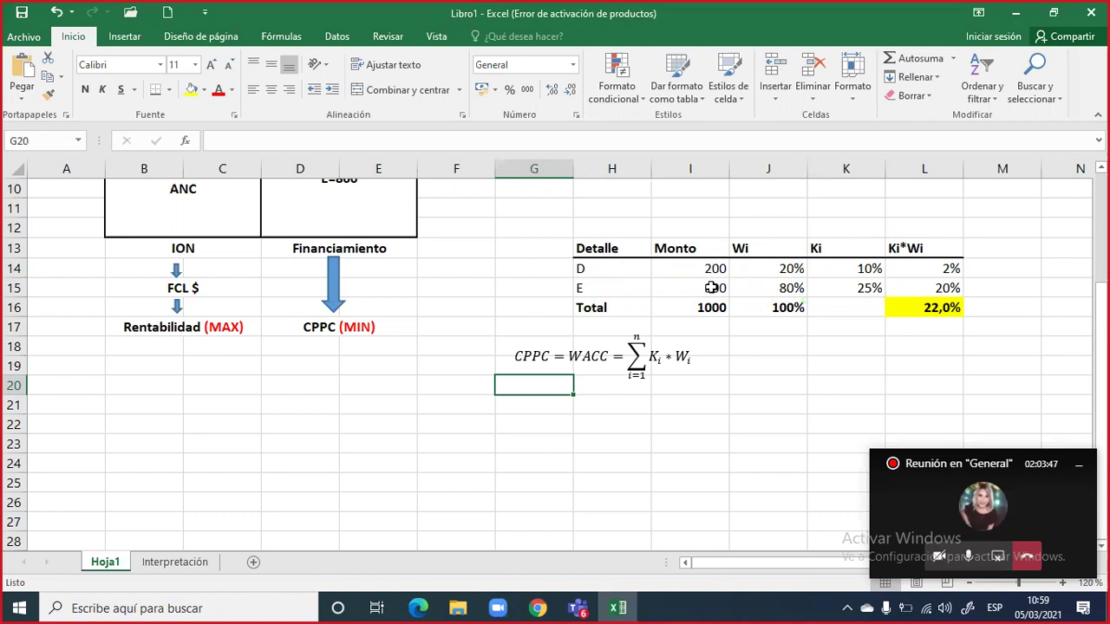
drag(711, 269, 714, 287)
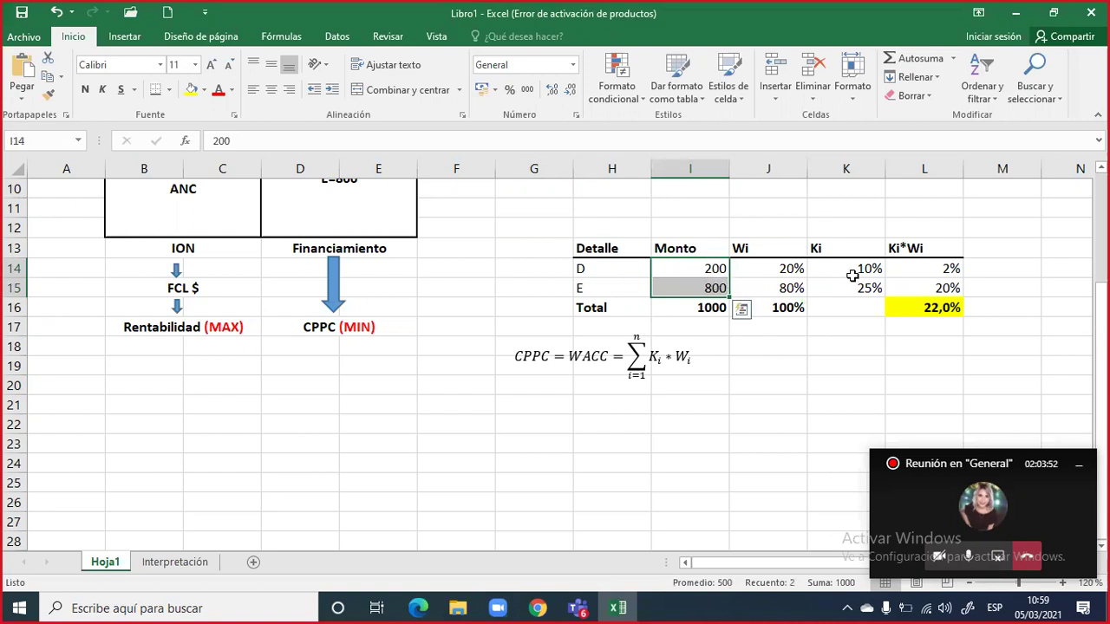
drag(852, 276, 855, 286)
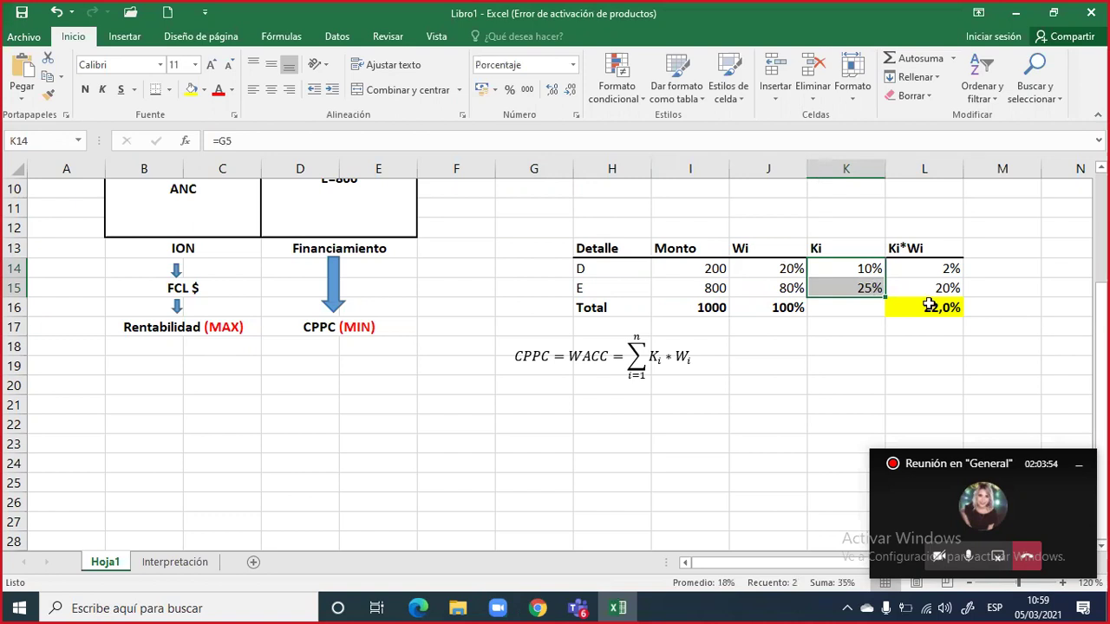
key(ctrl+a)
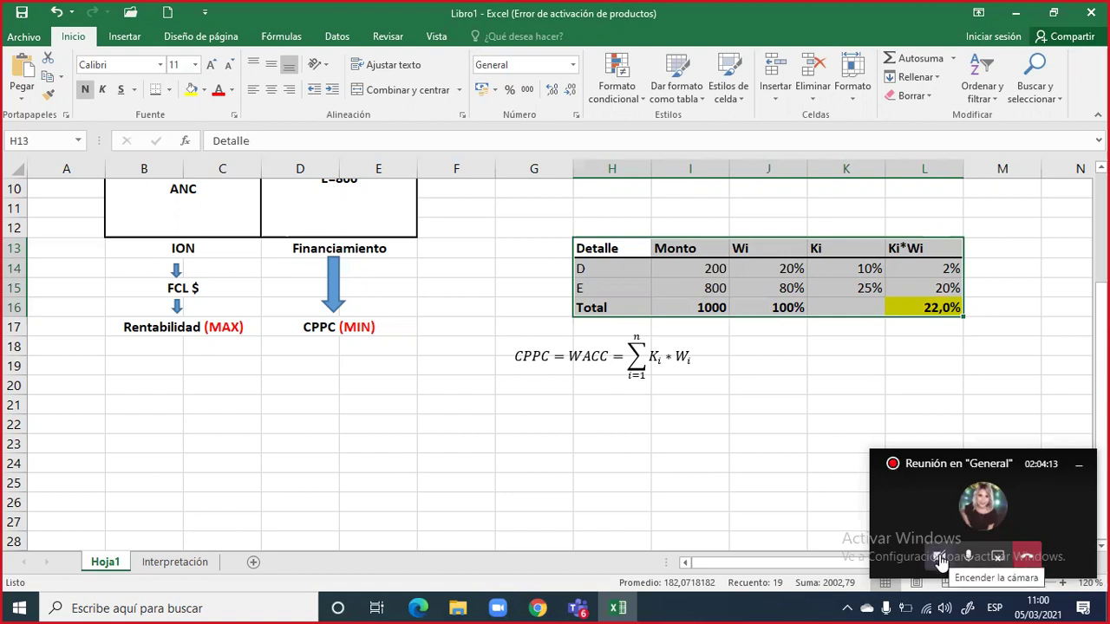
Turn on the camera in the Teams meeting and view the participants in the meeting window
click(941, 562)
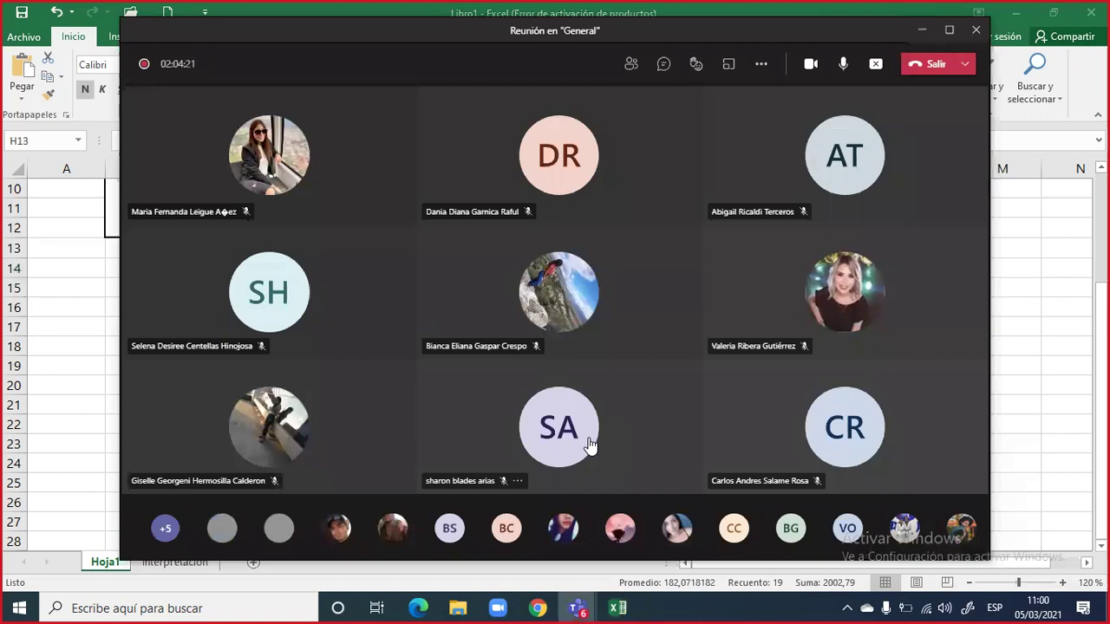
mouse_move(589, 445)
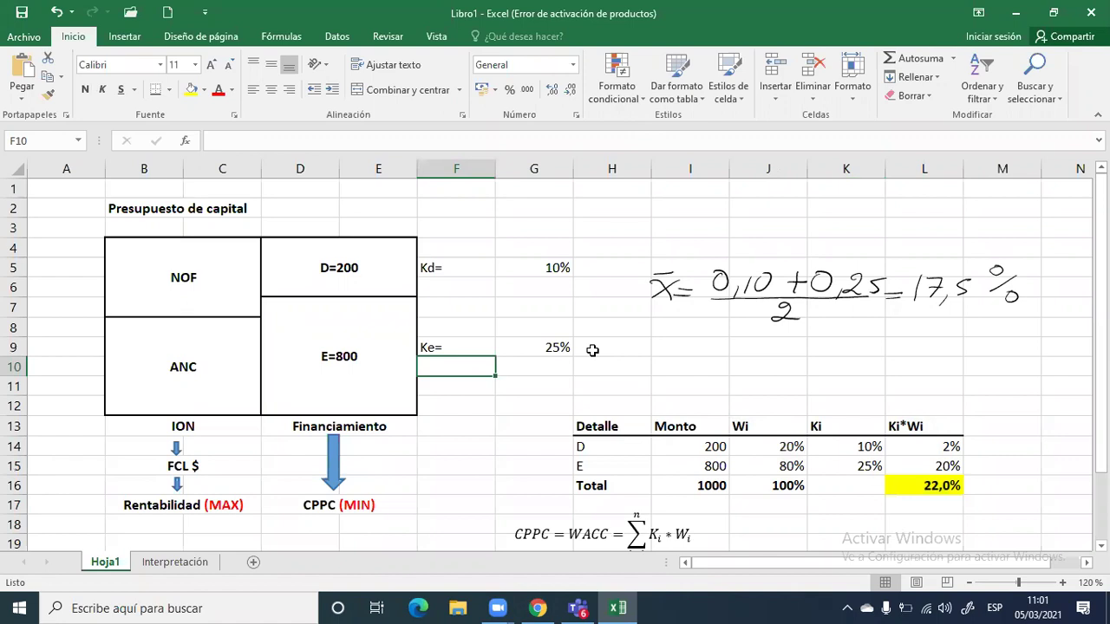
Select the Ki column of the cost table on Hoja1, from its header through the Total row
scroll(592, 350, down, 1)
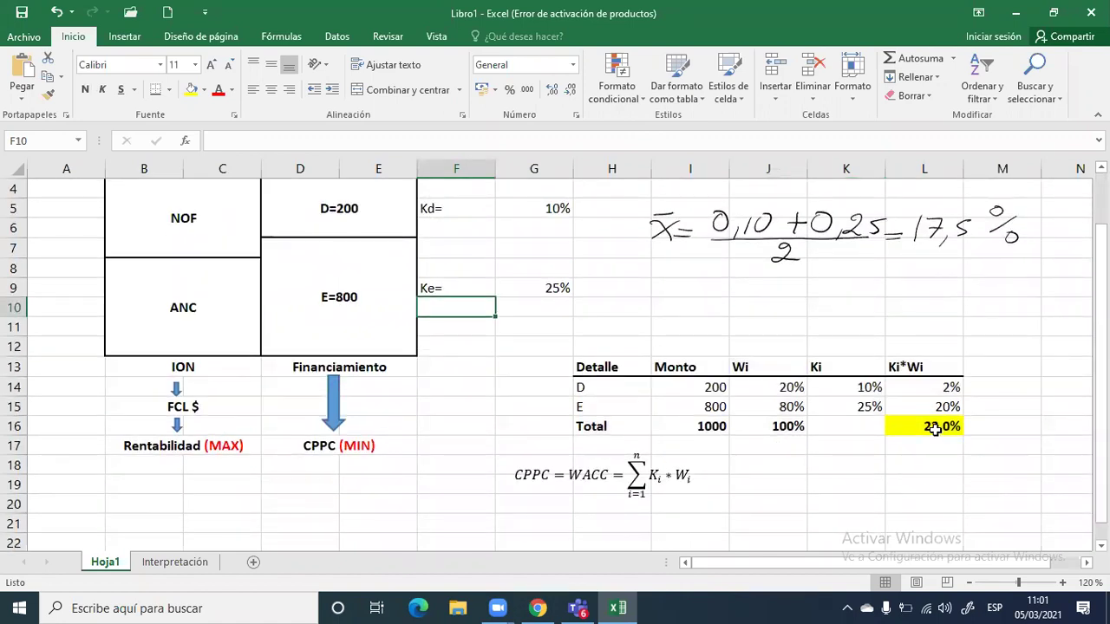
drag(856, 376, 856, 422)
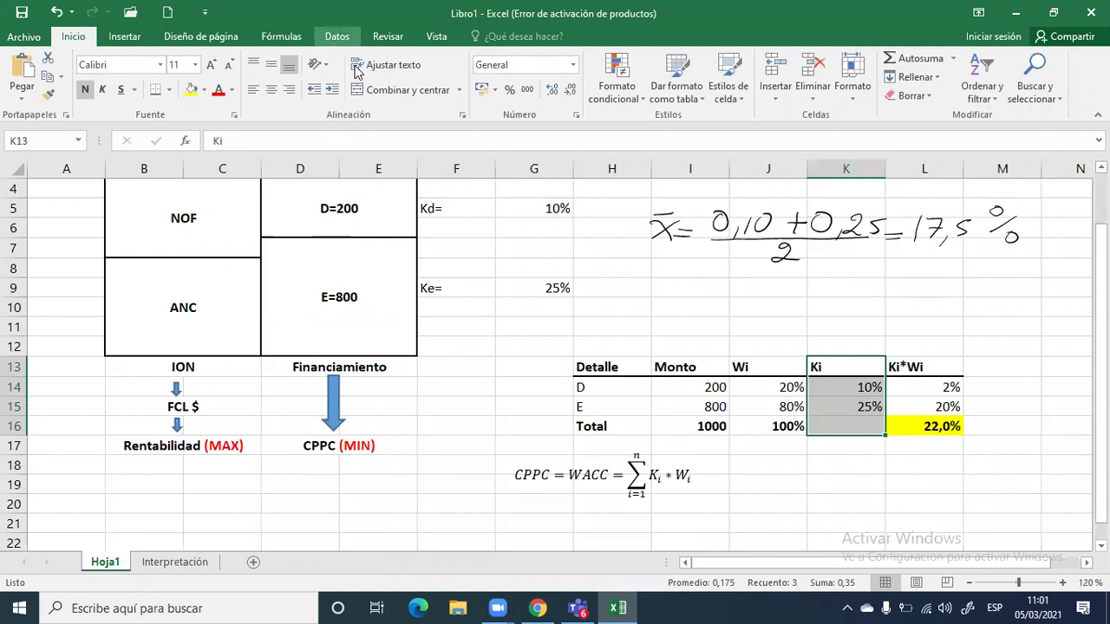